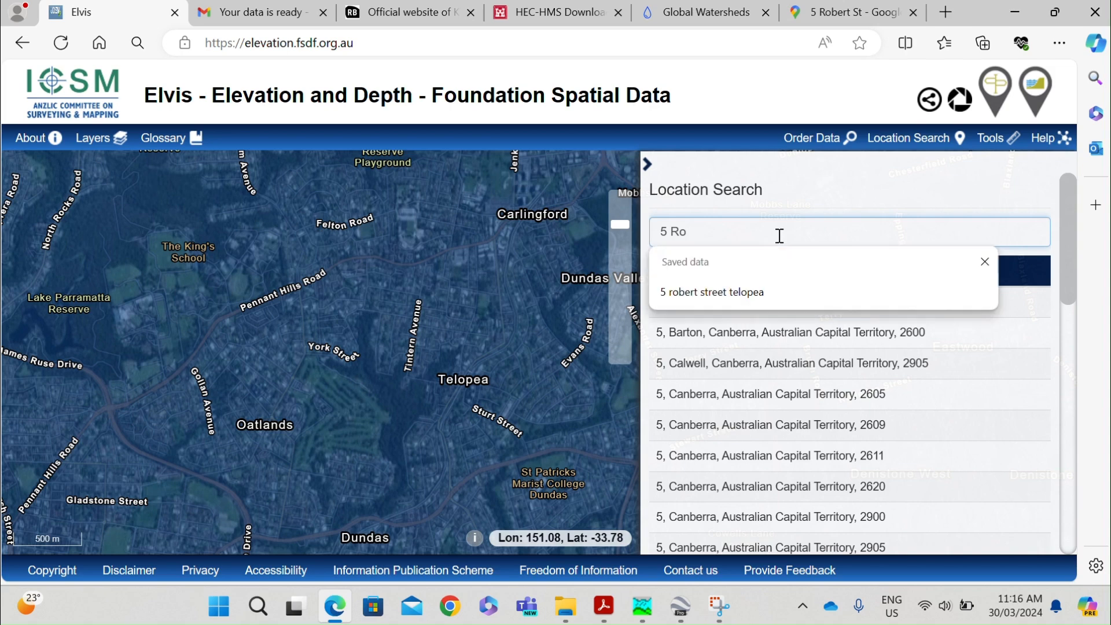
Find the Robert Street address in Telopea with the location search, centre the map on it, and close the search.
{"action": "type", "text": "bert street telopea"}
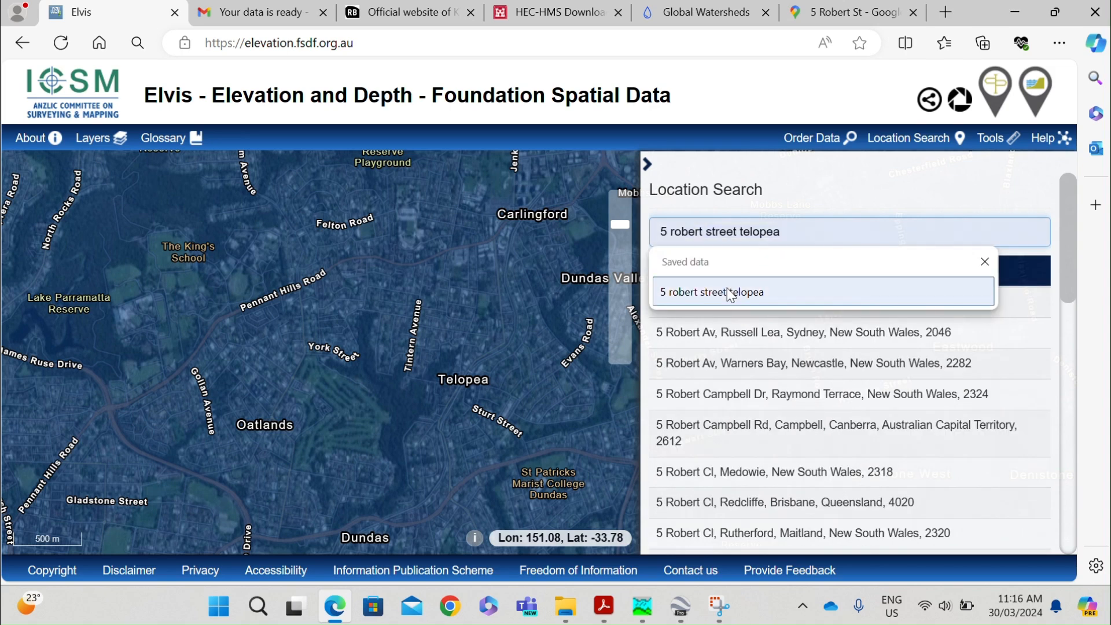
{"action": "left_click", "coordinate": [718, 291]}
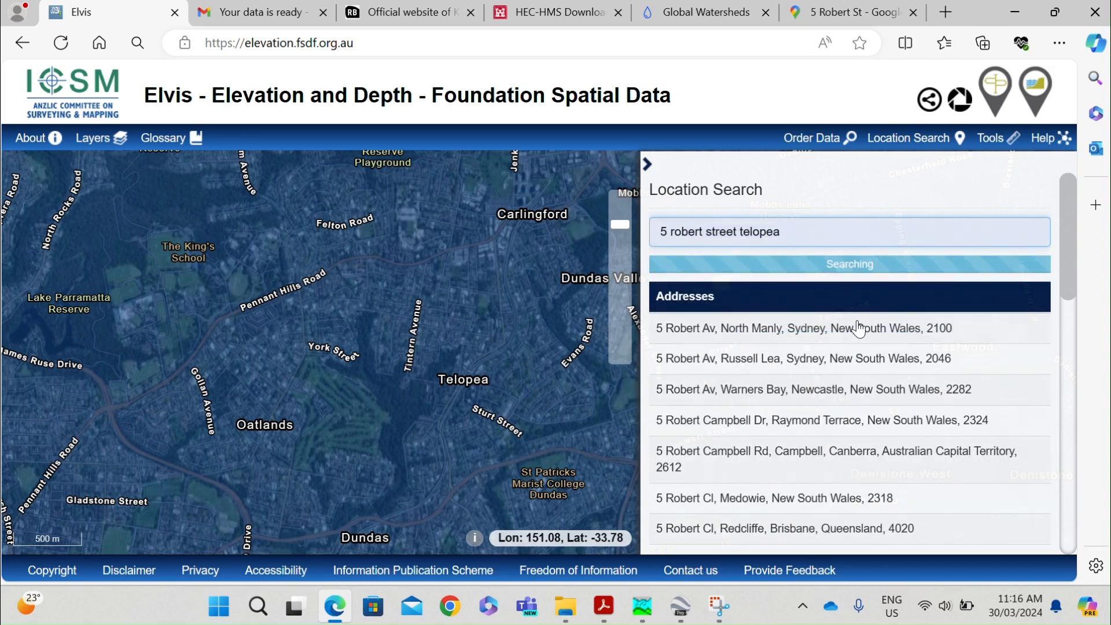
{"action": "left_click", "coordinate": [792, 304]}
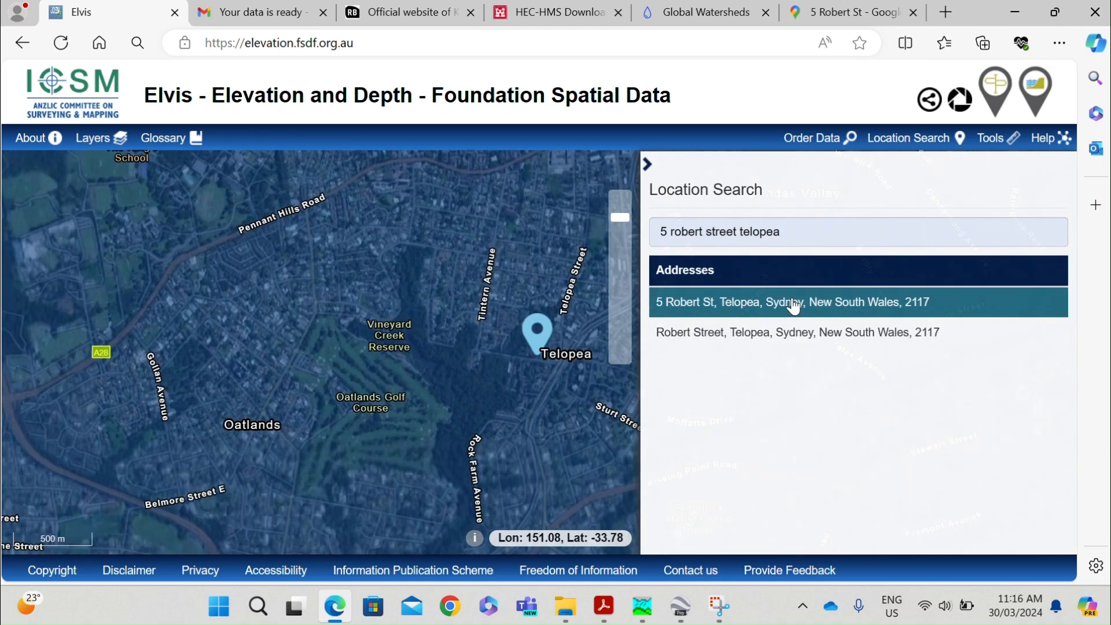
{"action": "scroll", "coordinate": [381, 339], "scroll_direction": "down", "scroll_amount": 3}
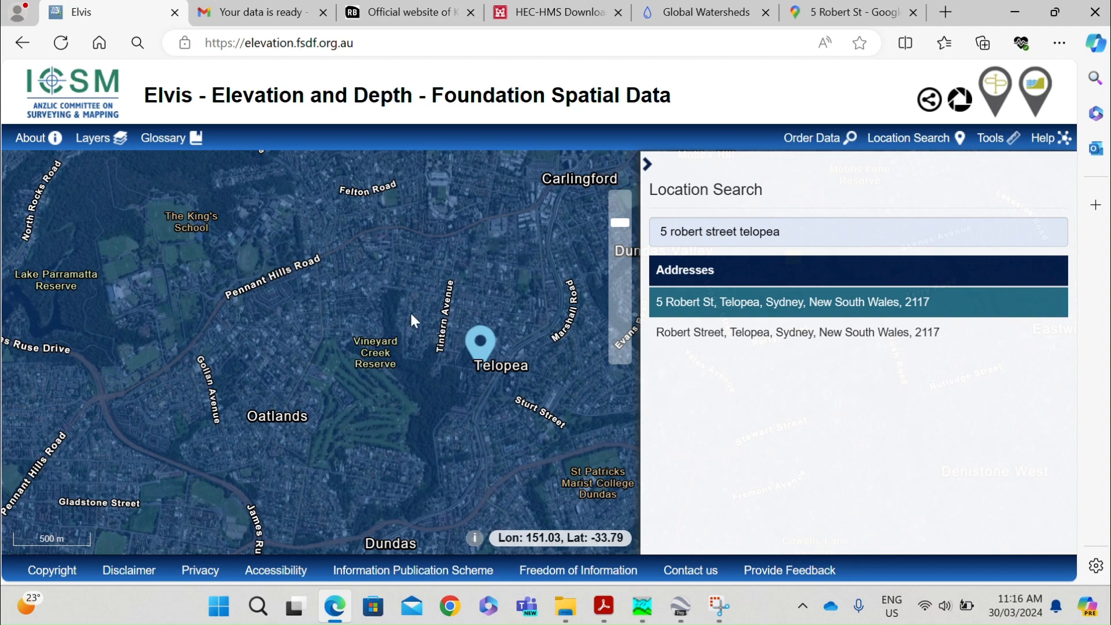
{"action": "left_click", "coordinate": [896, 142]}
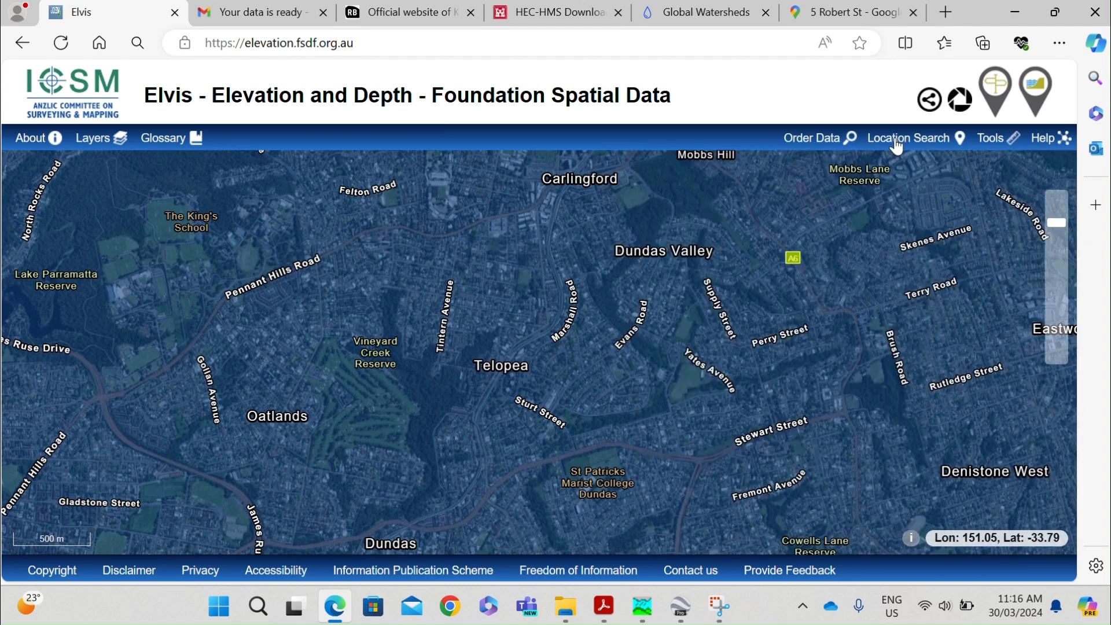
Draw a box around Vineyard Creek Reserve and Telopea as the order area and search it for available data.
{"action": "left_click", "coordinate": [829, 143]}
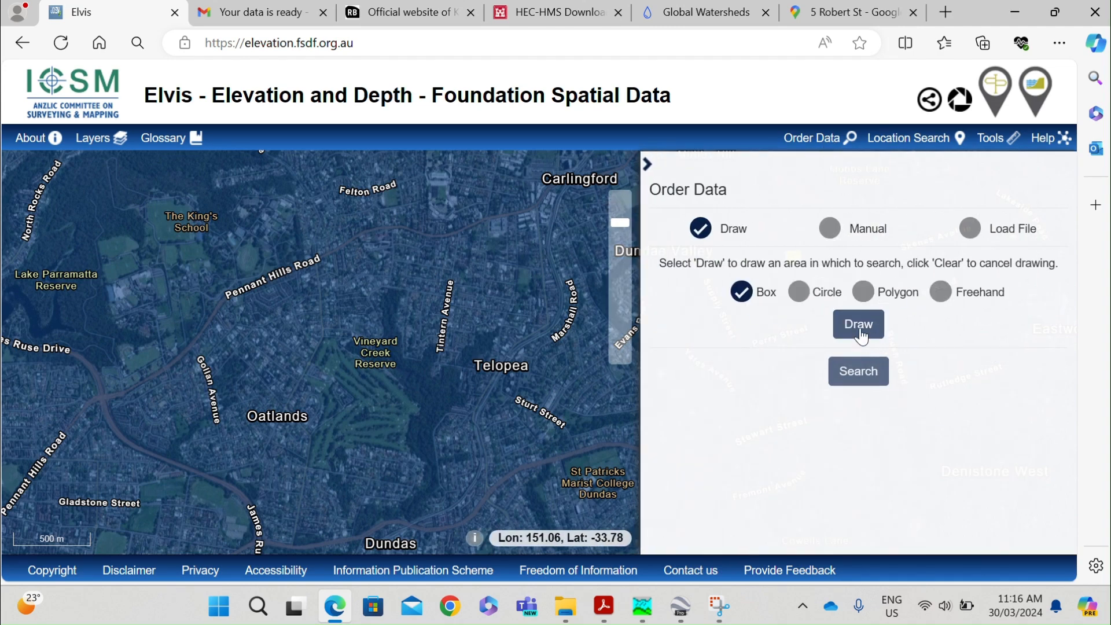
{"action": "left_click", "coordinate": [861, 326]}
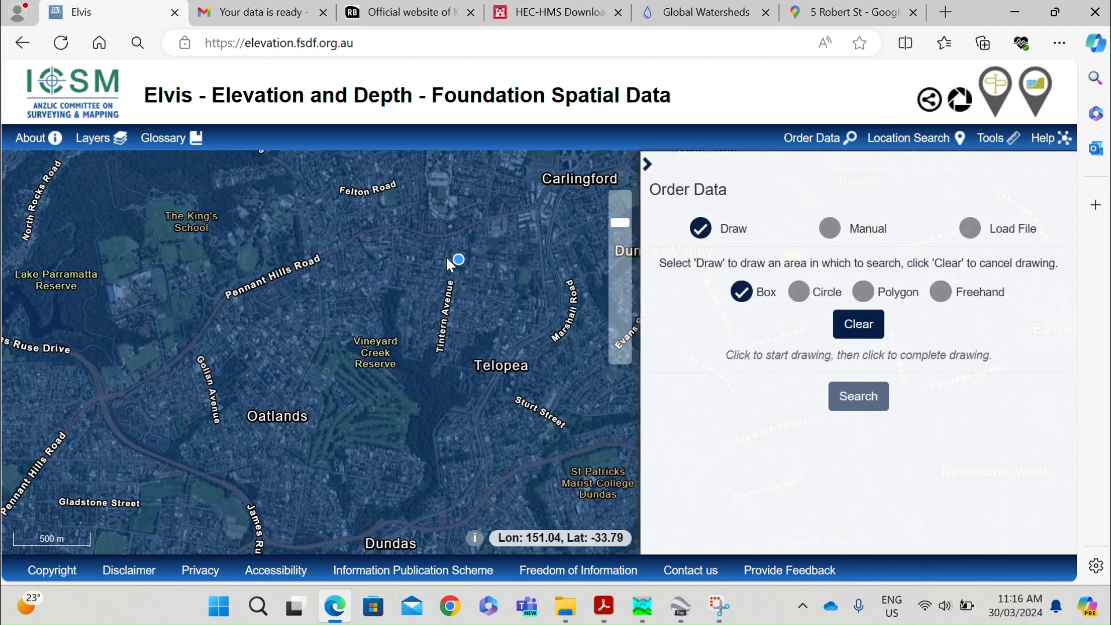
{"action": "left_click", "coordinate": [286, 236]}
{"action": "left_click", "coordinate": [538, 427]}
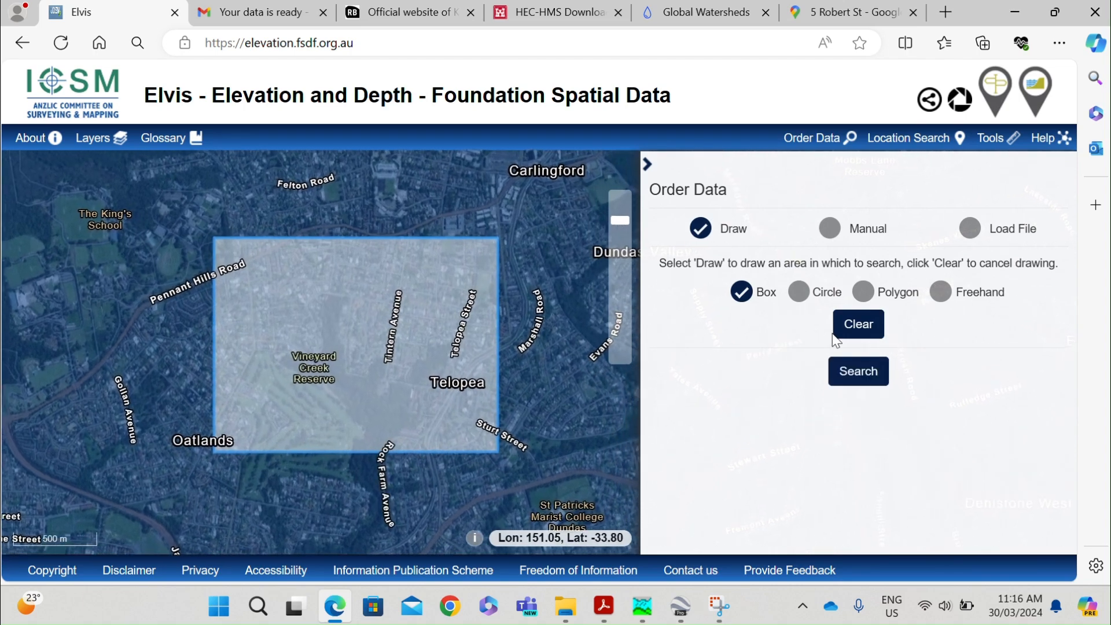
{"action": "left_click", "coordinate": [860, 371]}
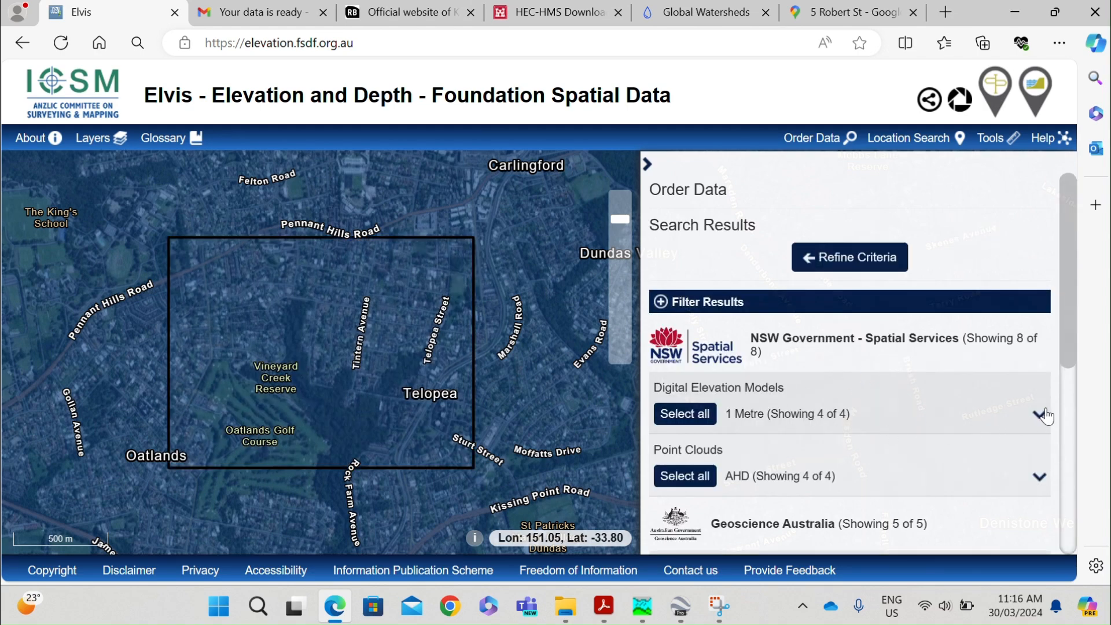
Select the two Sydney201304 1 Metre digital elevation models (3166258 and 3186258) from NSW Spatial Services for download.
{"action": "left_click", "coordinate": [1040, 415]}
{"action": "scroll", "coordinate": [770, 428], "scroll_direction": "down", "scroll_amount": 1}
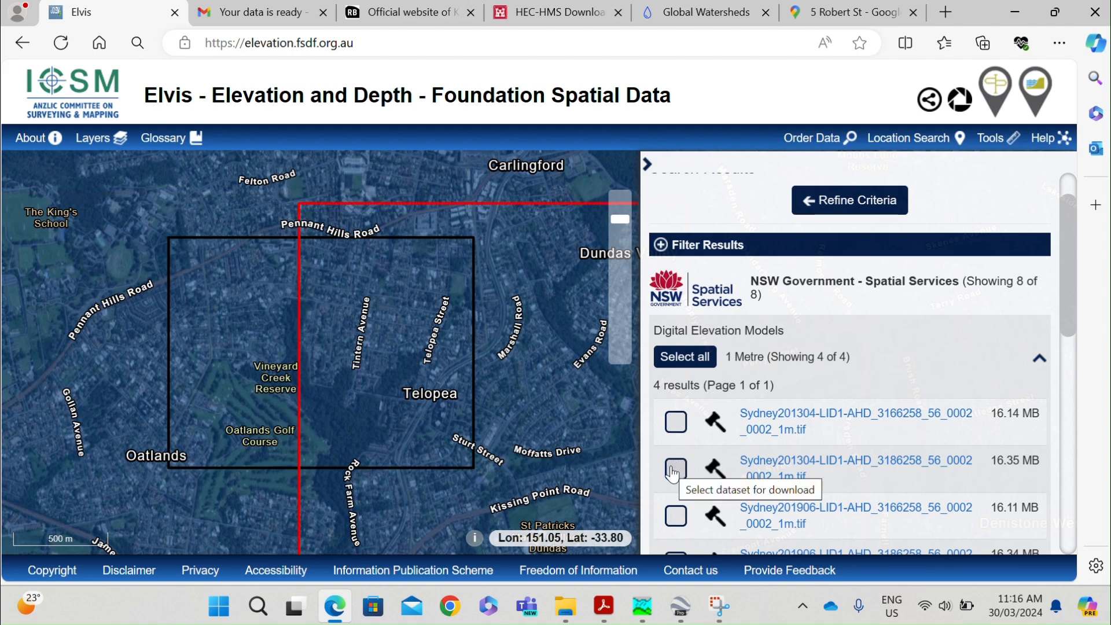
{"action": "scroll", "coordinate": [678, 466], "scroll_direction": "down", "scroll_amount": 1}
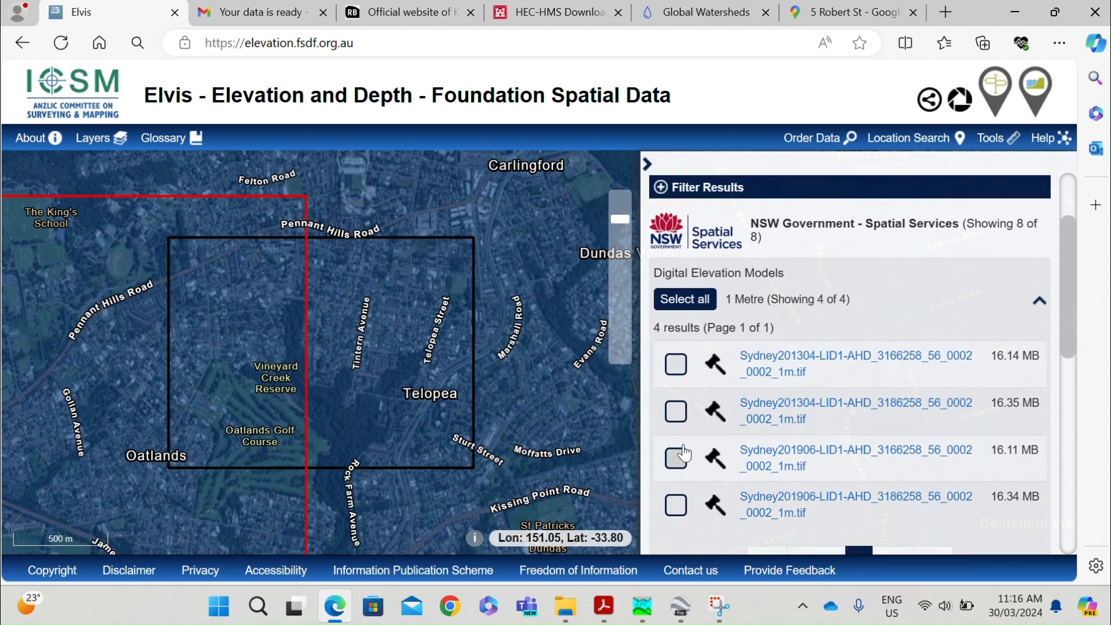
{"action": "left_click", "coordinate": [674, 410]}
{"action": "left_click", "coordinate": [676, 364]}
Set the industry of the data order to Engineering.
{"action": "scroll", "coordinate": [683, 375], "scroll_direction": "down", "scroll_amount": 3}
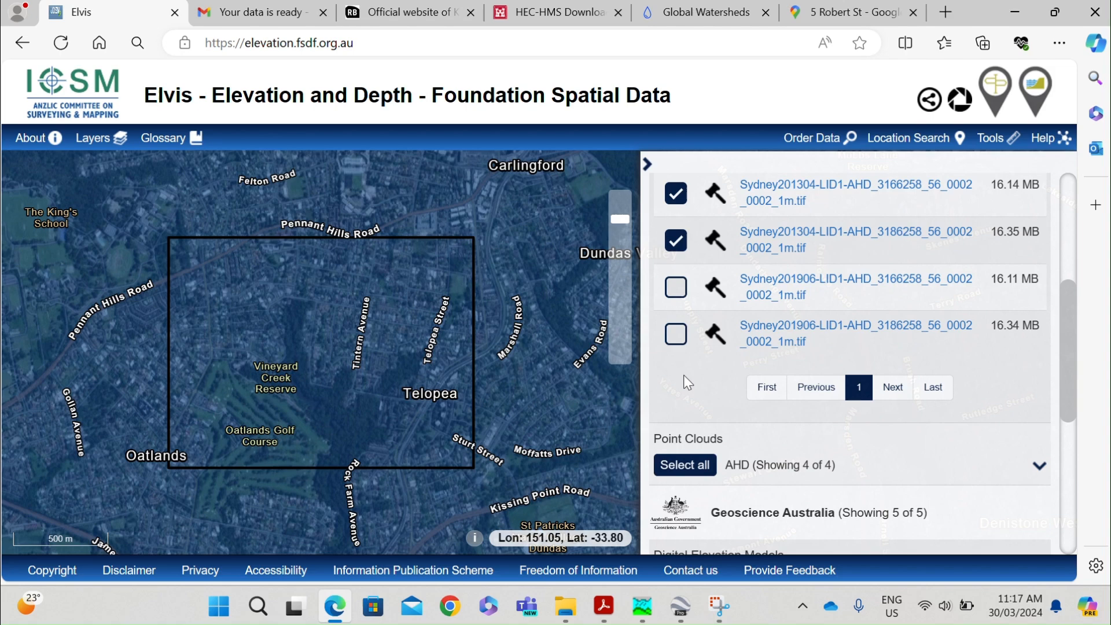
{"action": "scroll", "coordinate": [733, 404], "scroll_direction": "down", "scroll_amount": 5}
{"action": "scroll", "coordinate": [734, 405], "scroll_direction": "down", "scroll_amount": 1}
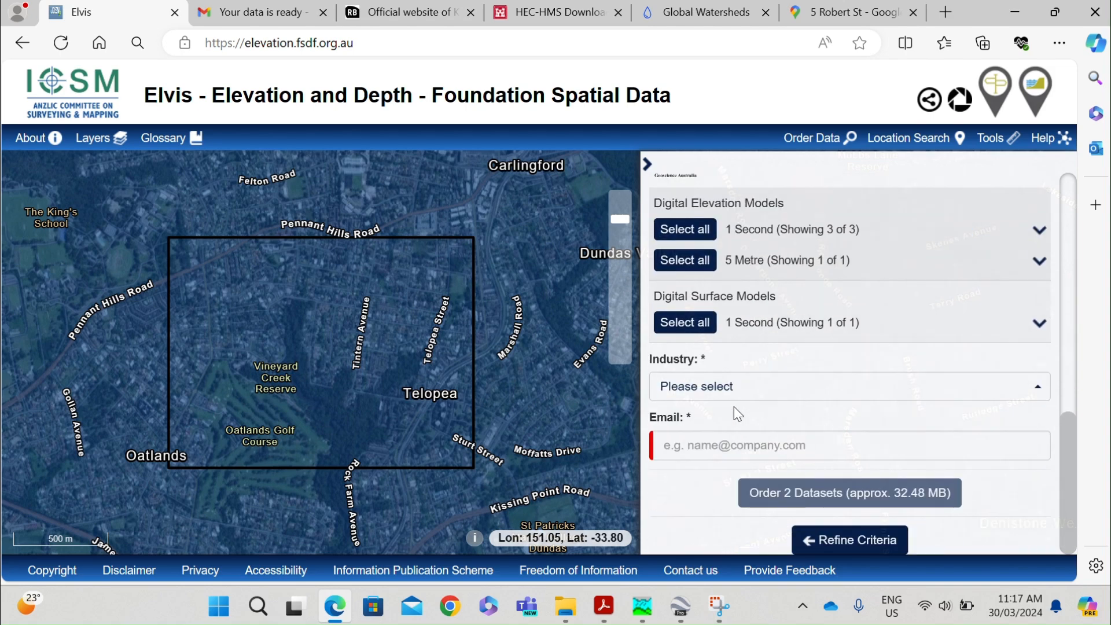
{"action": "left_click", "coordinate": [736, 398]}
{"action": "scroll", "coordinate": [739, 323], "scroll_direction": "down", "scroll_amount": 3}
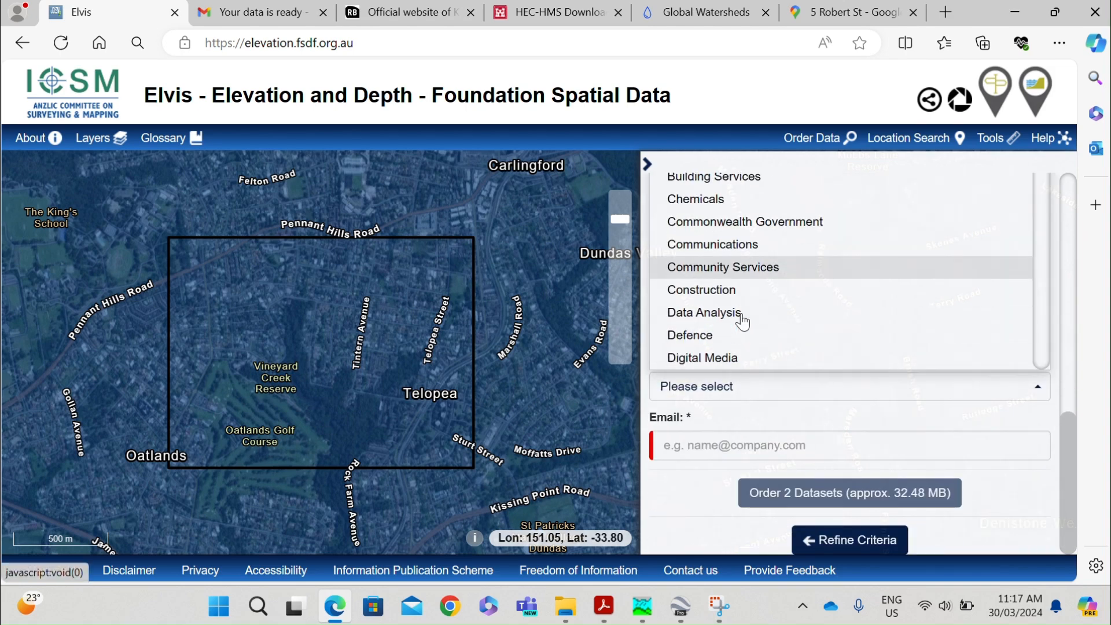
{"action": "left_click", "coordinate": [723, 354]}
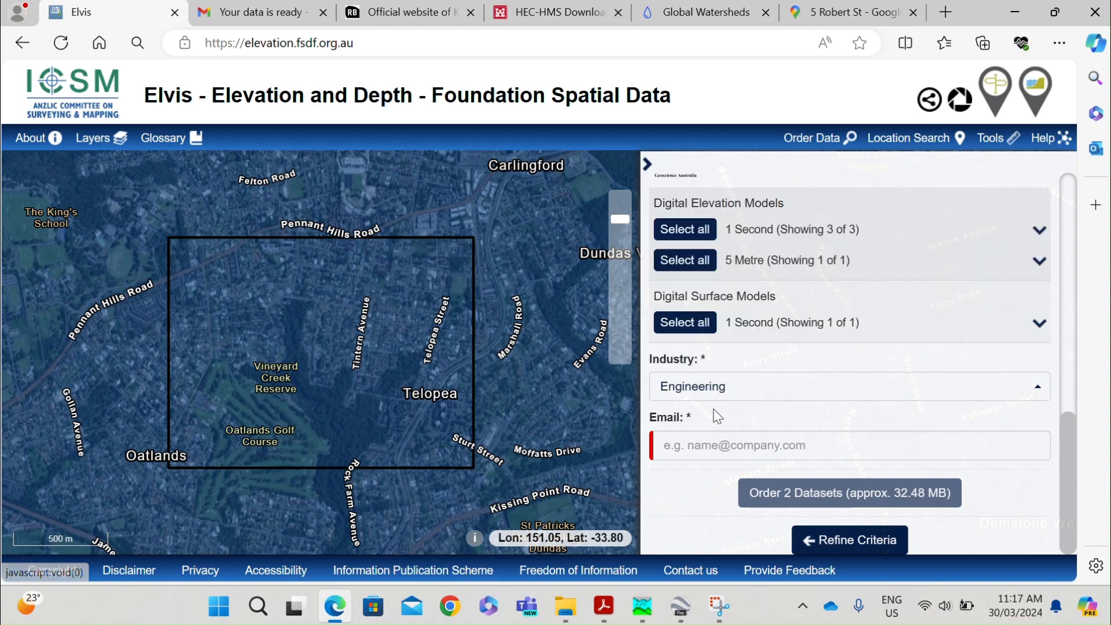
Switch to Gmail and open the new "Your data is ready" message from elevation in the Updates category.
{"action": "left_click", "coordinate": [261, 12]}
{"action": "left_click", "coordinate": [307, 138]}
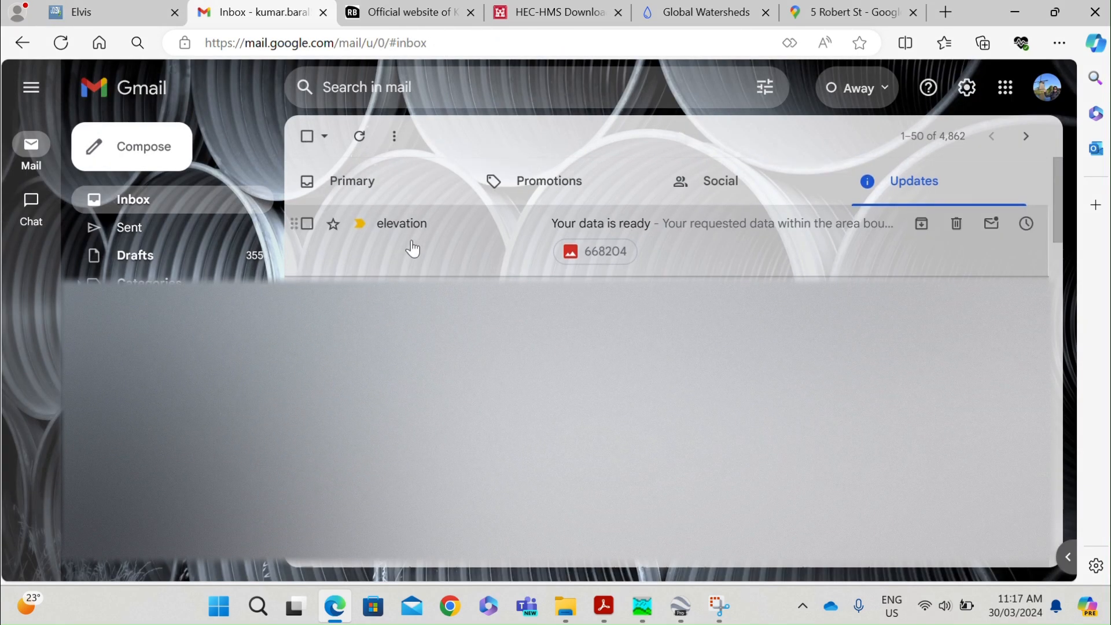
{"action": "left_click", "coordinate": [148, 202]}
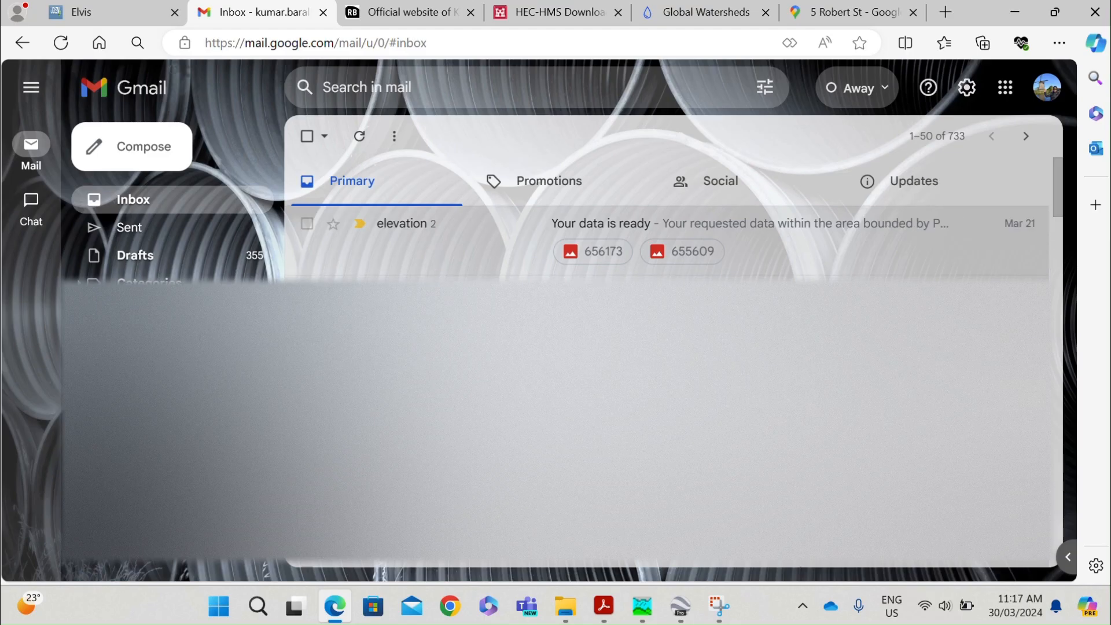
{"action": "left_click", "coordinate": [930, 187]}
{"action": "left_click", "coordinate": [819, 243]}
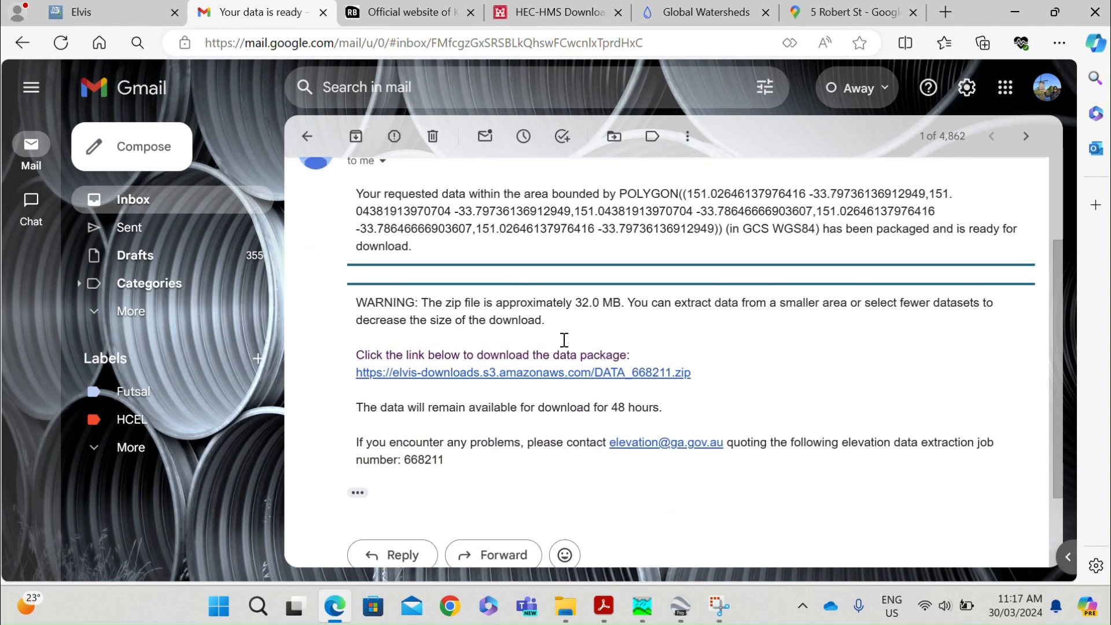
Download the data package DATA_668211.zip linked in the message and show the file in its folder.
{"action": "scroll", "coordinate": [538, 318], "scroll_direction": "down", "scroll_amount": 2}
{"action": "scroll", "coordinate": [554, 362], "scroll_direction": "down", "scroll_amount": 6}
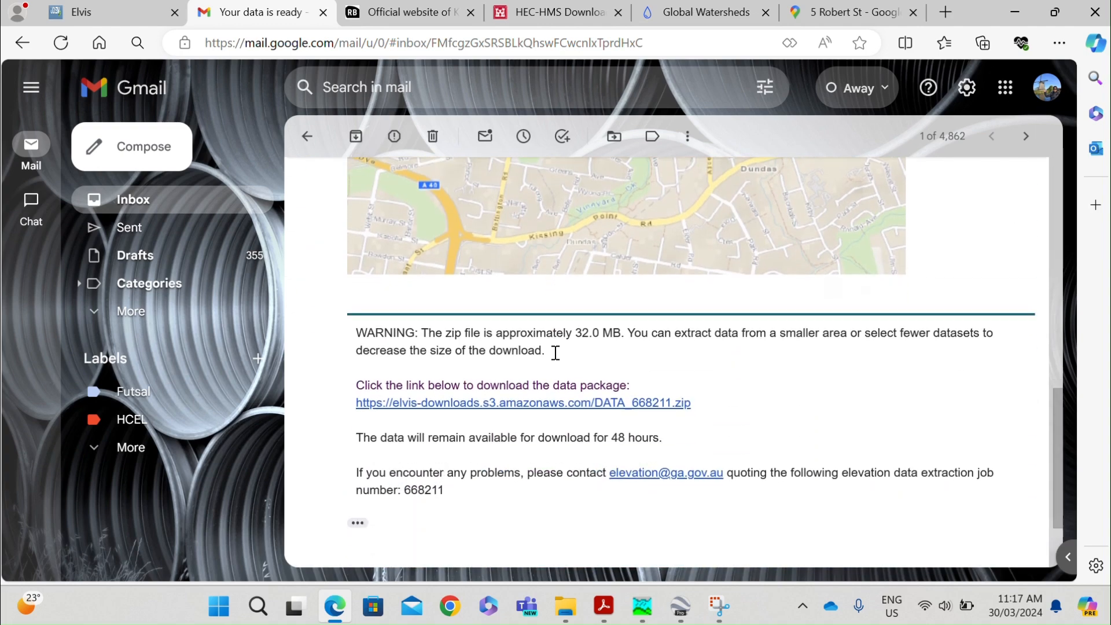
{"action": "scroll", "coordinate": [556, 353], "scroll_direction": "down", "scroll_amount": 2}
{"action": "left_click", "coordinate": [572, 291]}
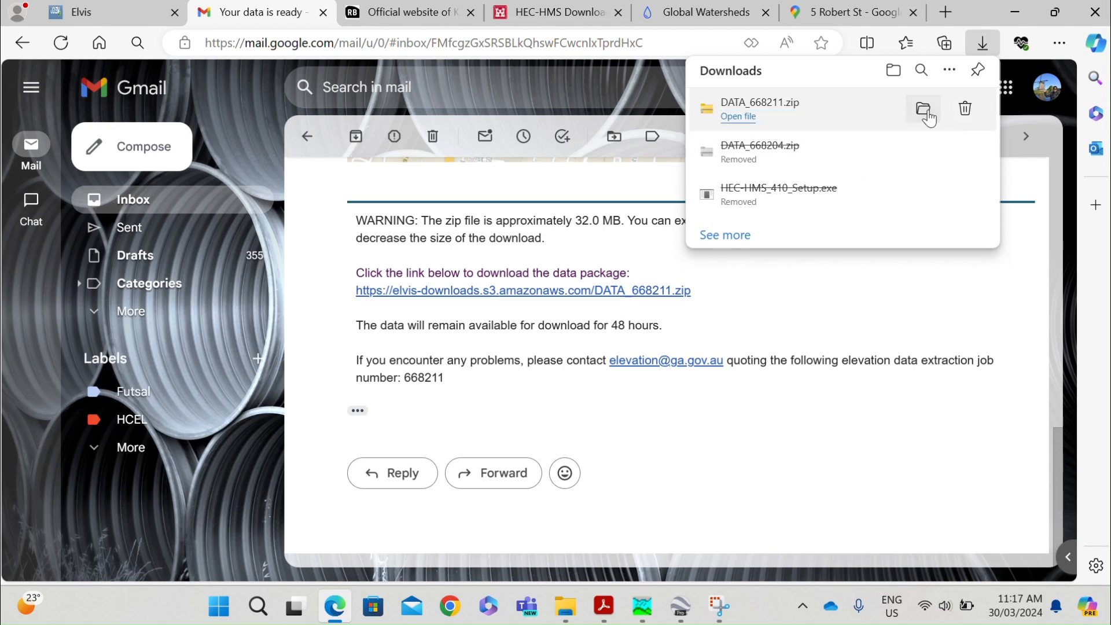
{"action": "left_click", "coordinate": [924, 109]}
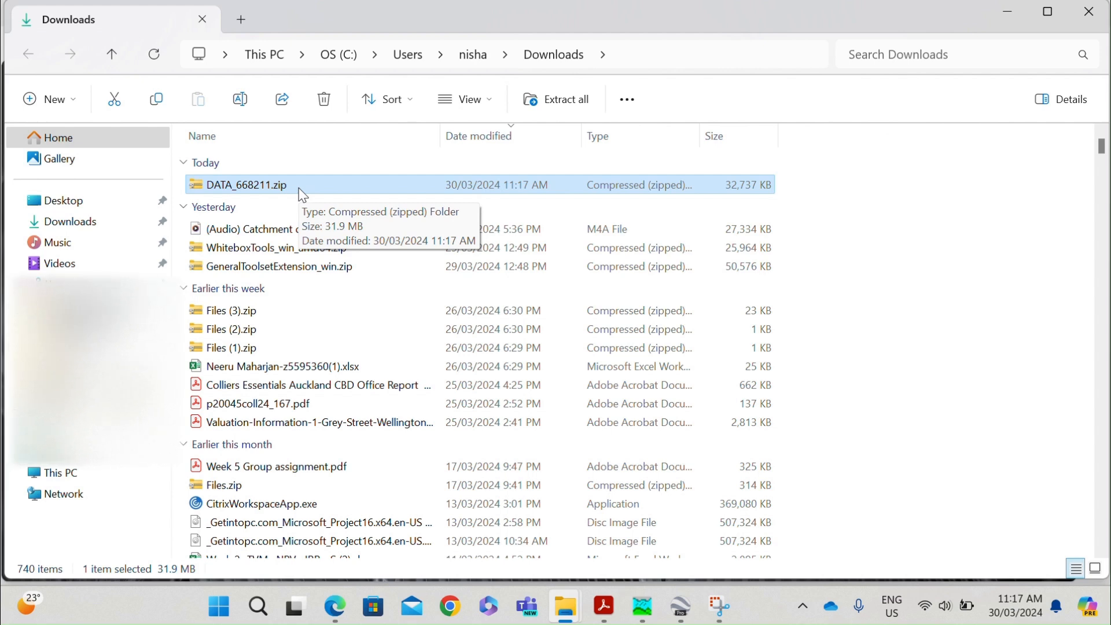
Open the folder 00FILES > Qgis > HECHMS > DEM on the C: drive.
{"action": "left_click", "coordinate": [89, 476]}
{"action": "double_click", "coordinate": [676, 197]}
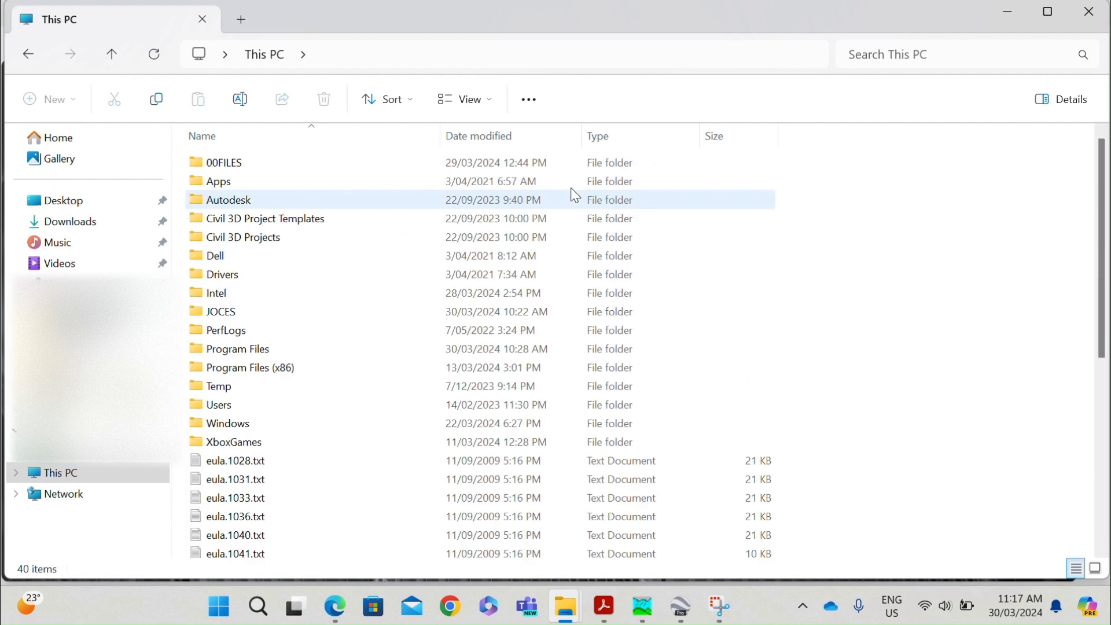
{"action": "double_click", "coordinate": [231, 164]}
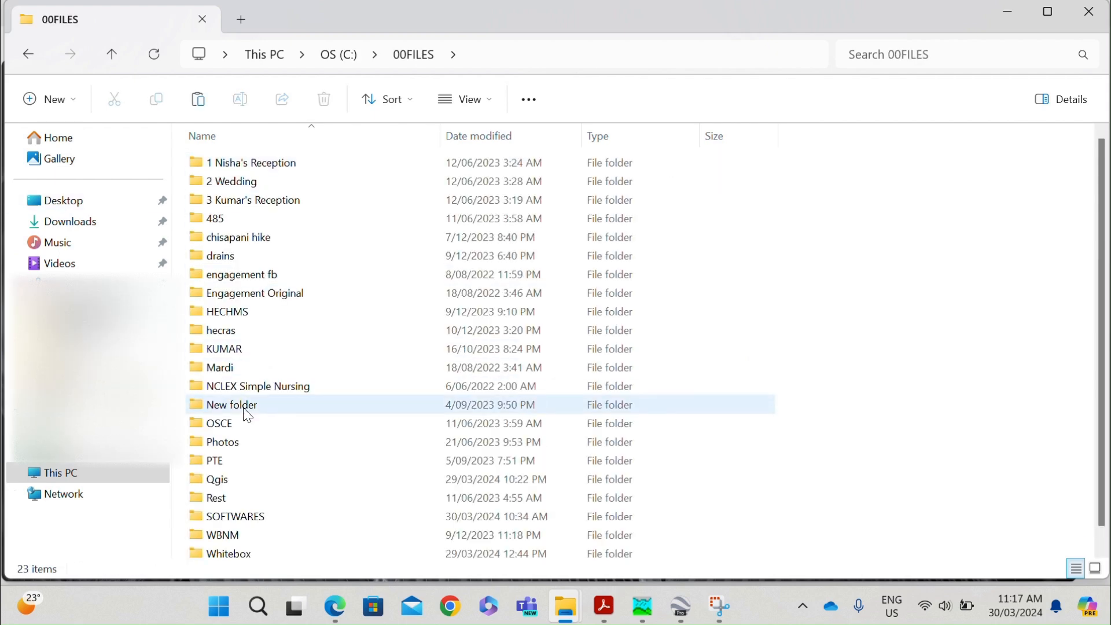
{"action": "double_click", "coordinate": [227, 481]}
{"action": "double_click", "coordinate": [266, 181]}
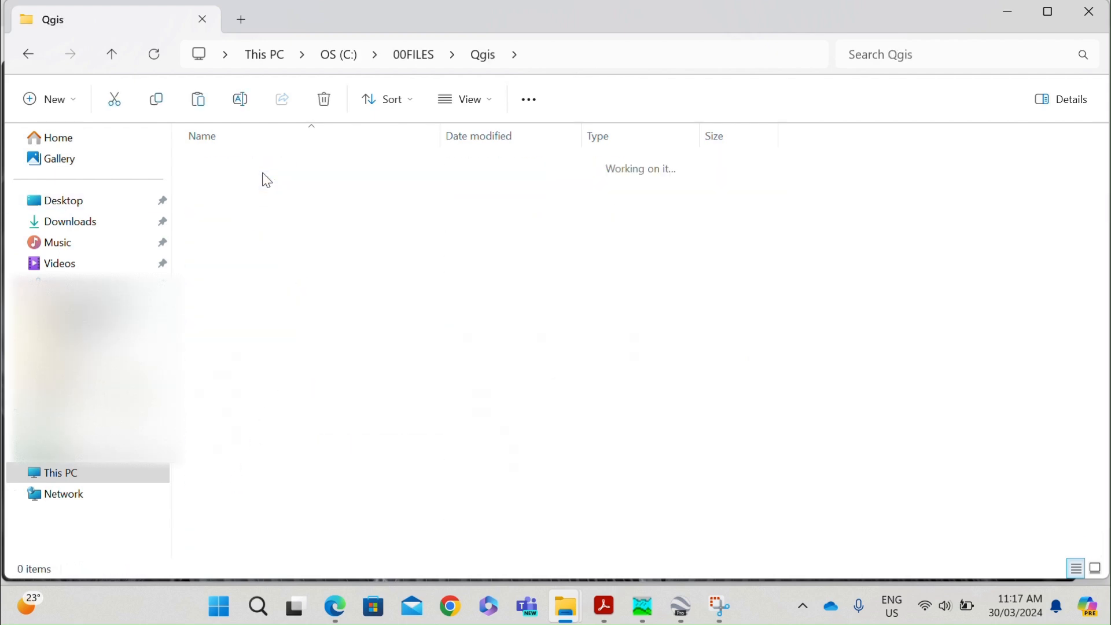
{"action": "double_click", "coordinate": [234, 168]}
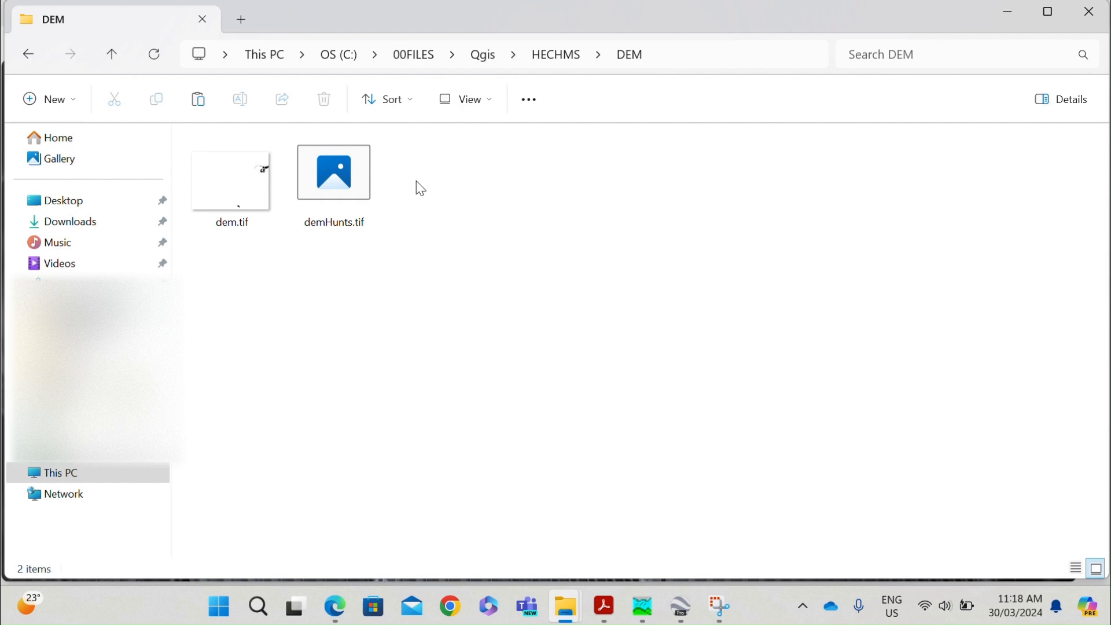
Create a folder named vineyard_creek inside DEM and paste the downloaded zip file into it.
{"action": "left_click", "coordinate": [47, 97]}
{"action": "left_click", "coordinate": [65, 140]}
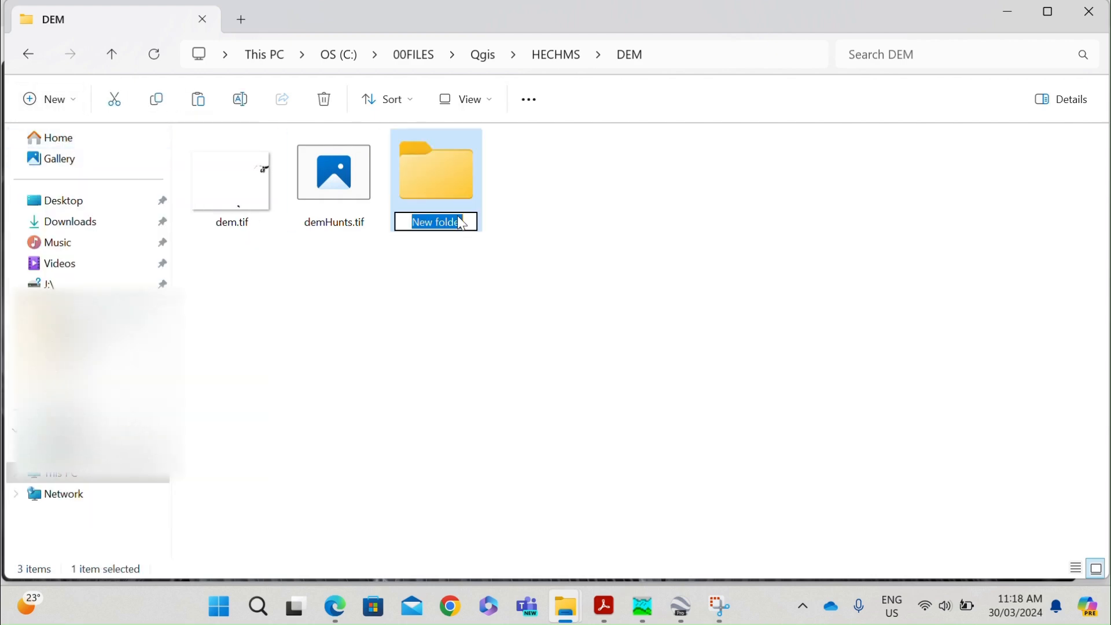
{"action": "type", "text": "vil"}
{"action": "key", "text": "BackSpace"}
{"action": "key", "text": "BackSpace"}
{"action": "type", "text": "in"}
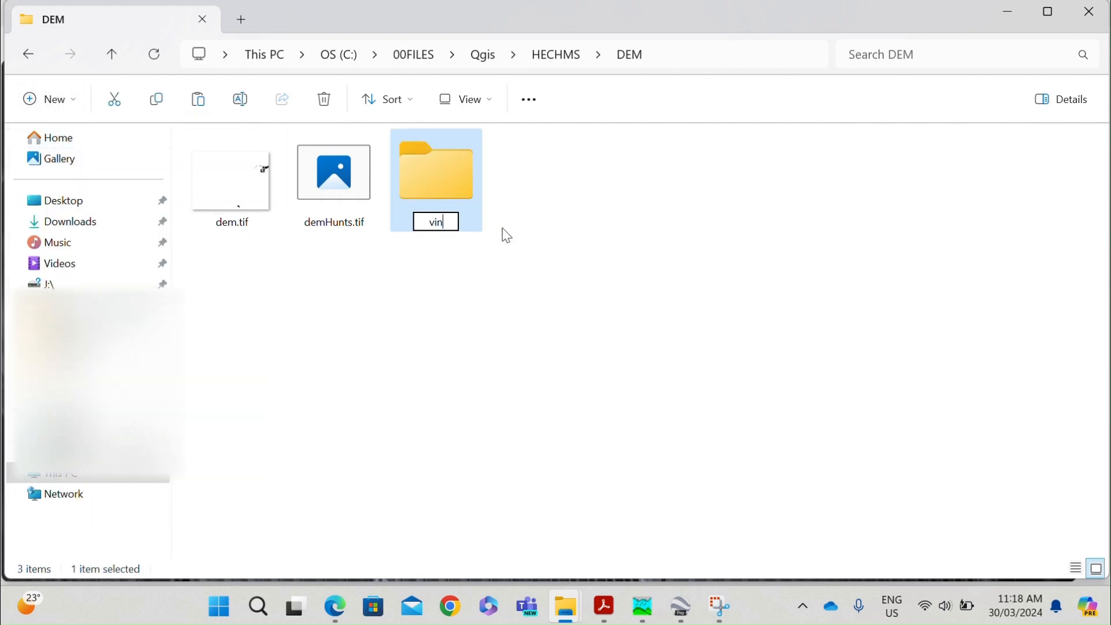
{"action": "type", "text": "eyard c"}
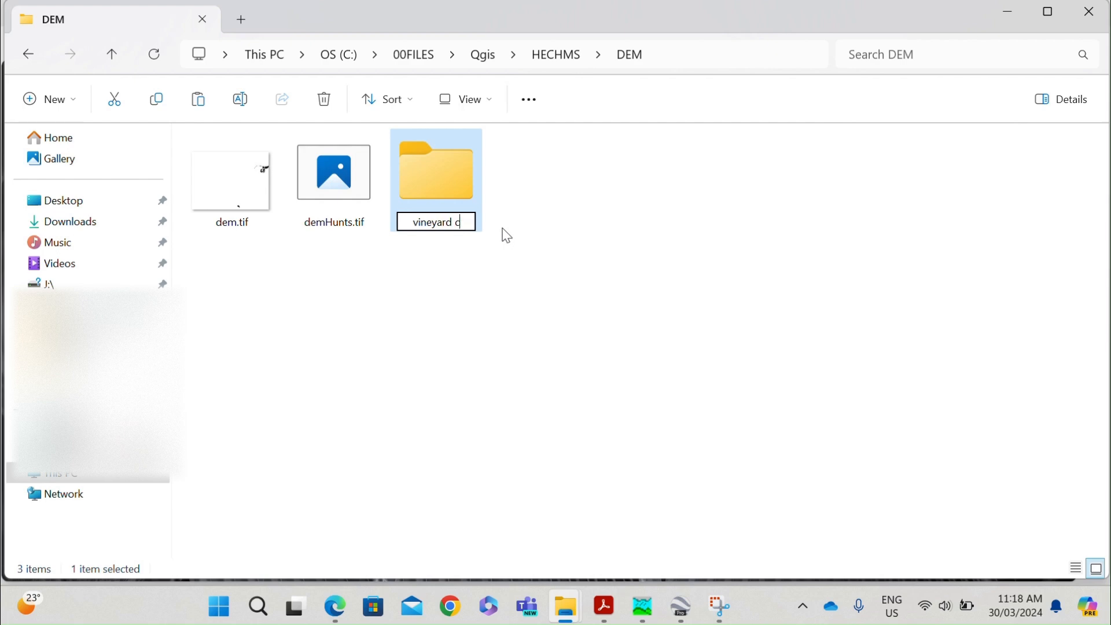
{"action": "type", "text": "reek"}
{"action": "key", "text": "BackSpace"}
{"action": "key", "text": "BackSpace"}
{"action": "key", "text": "BackSpace"}
{"action": "key", "text": "BackSpace"}
{"action": "key", "text": "BackSpace"}
{"action": "key", "text": "BackSpace"}
{"action": "type", "text": "_creek"}
{"action": "double_click", "coordinate": [435, 176]}
{"action": "key", "text": "ctrl+v"}
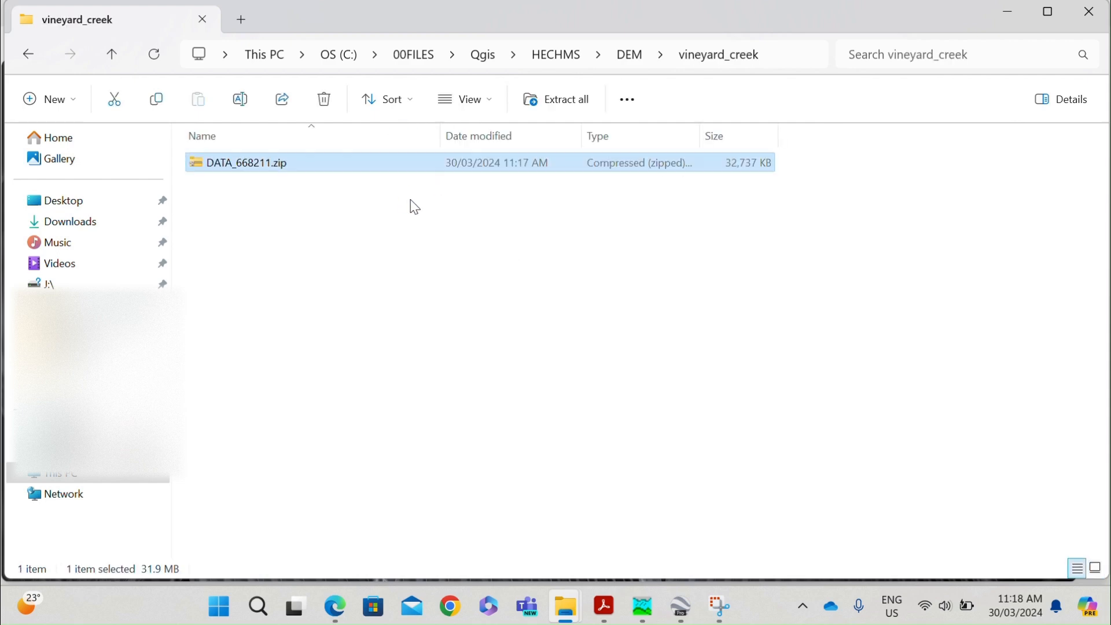
{"action": "right_click", "coordinate": [284, 173]}
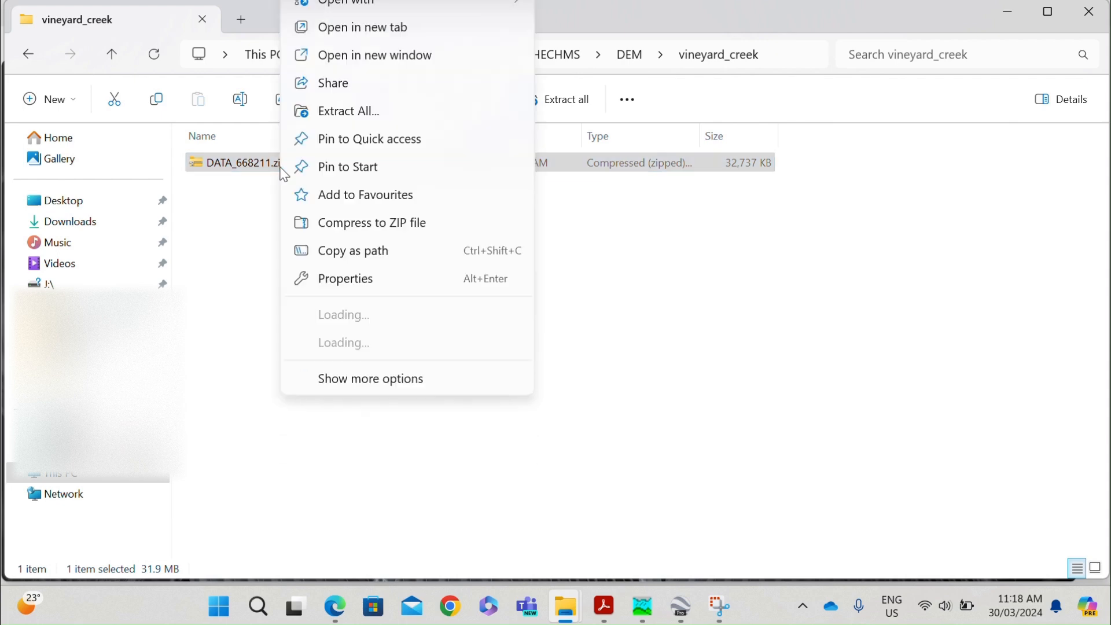
{"action": "left_click", "coordinate": [263, 208]}
{"action": "left_click", "coordinate": [258, 172]}
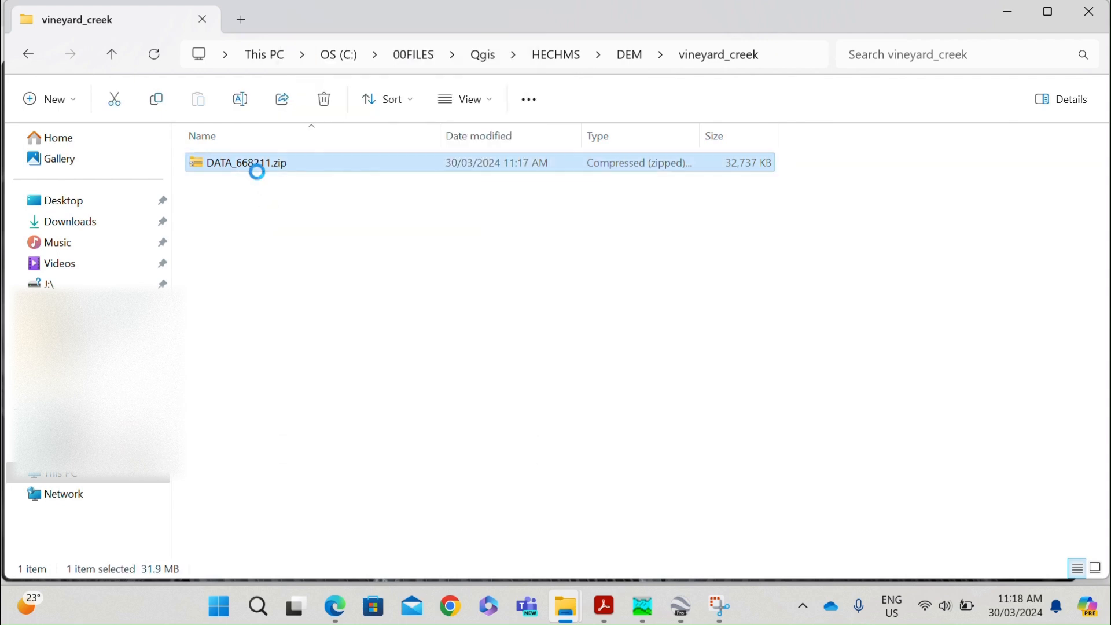
{"action": "right_click", "coordinate": [256, 167]}
{"action": "mouse_move", "coordinate": [347, 450]}
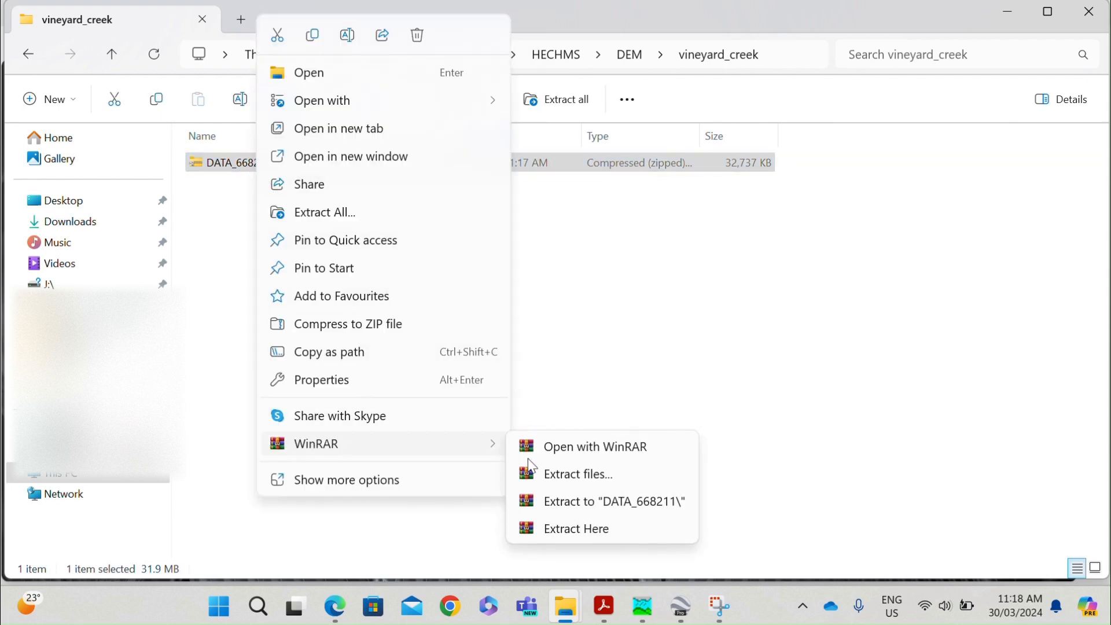
{"action": "left_click", "coordinate": [564, 479]}
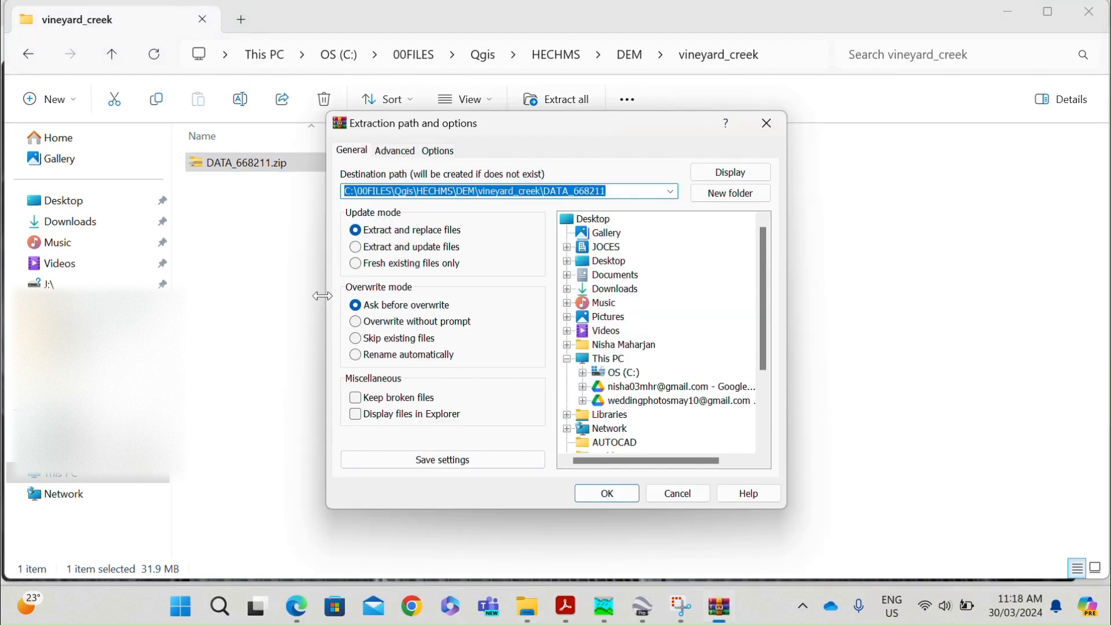
{"action": "key", "text": "Escape"}
Extract the zip archive with WinRAR into its own DATA_668211 subfolder.
{"action": "right_click", "coordinate": [281, 171]}
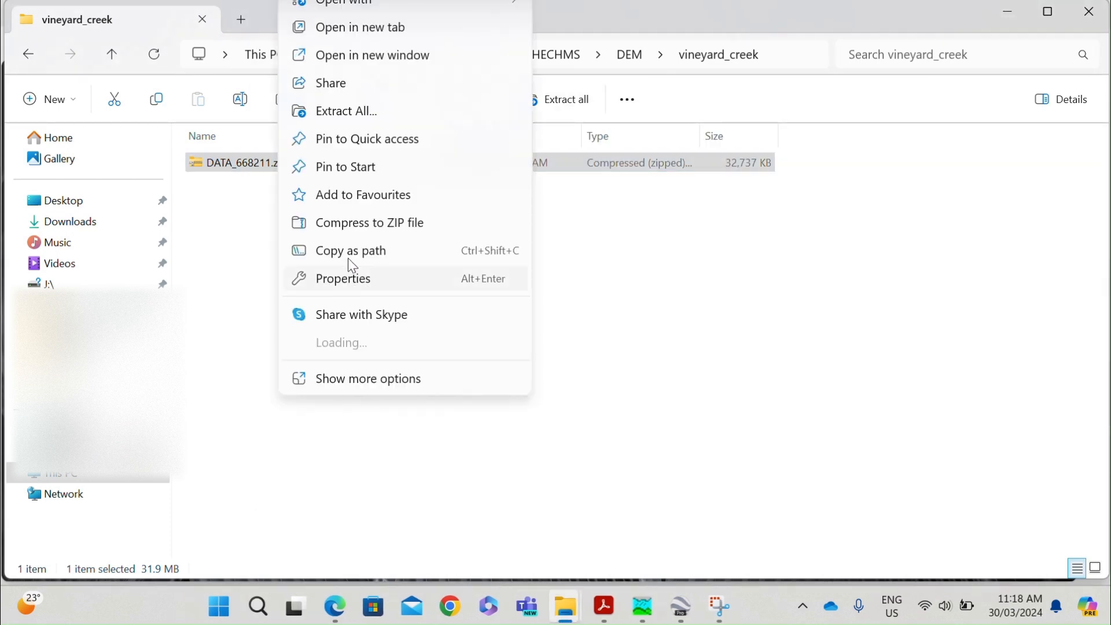
{"action": "mouse_move", "coordinate": [383, 343]}
{"action": "left_click", "coordinate": [591, 399]}
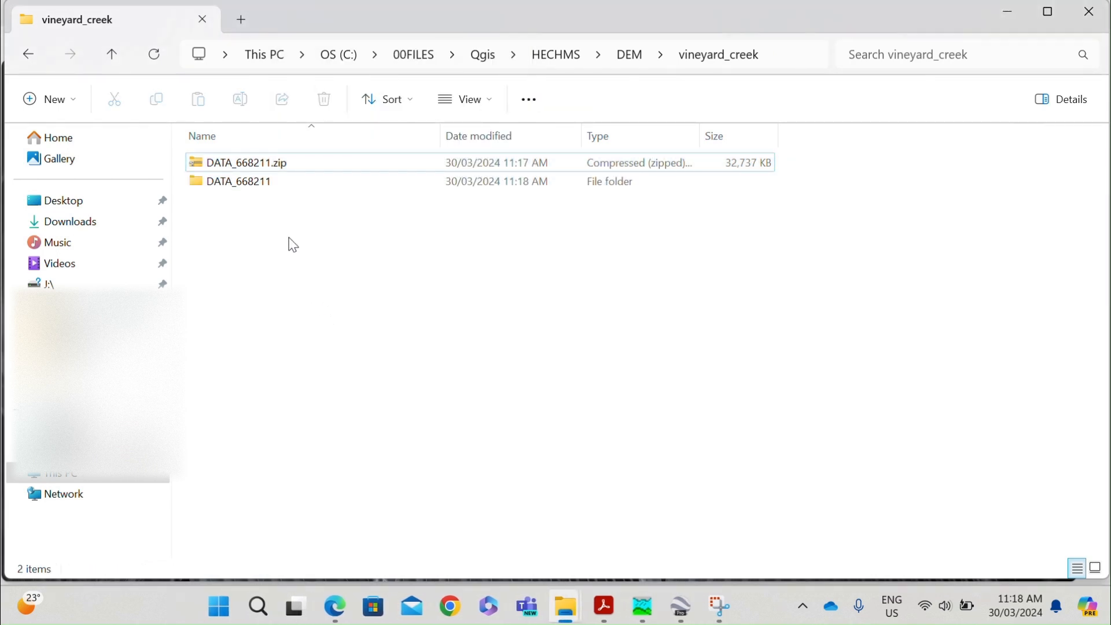
Open the extracted DATA_668211 folder down through NSW Government - Spatial Services and DEM to the 1 Metre folder.
{"action": "left_click", "coordinate": [249, 184]}
{"action": "left_click", "coordinate": [280, 255]}
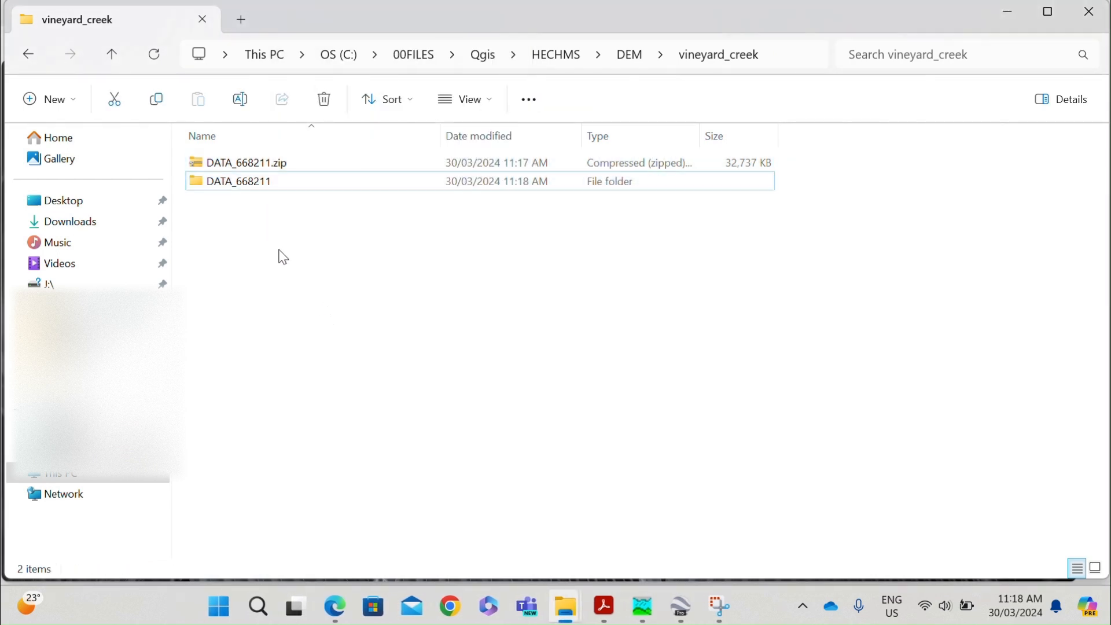
{"action": "left_click", "coordinate": [267, 164]}
{"action": "left_click", "coordinate": [260, 186]}
{"action": "double_click", "coordinate": [260, 186]}
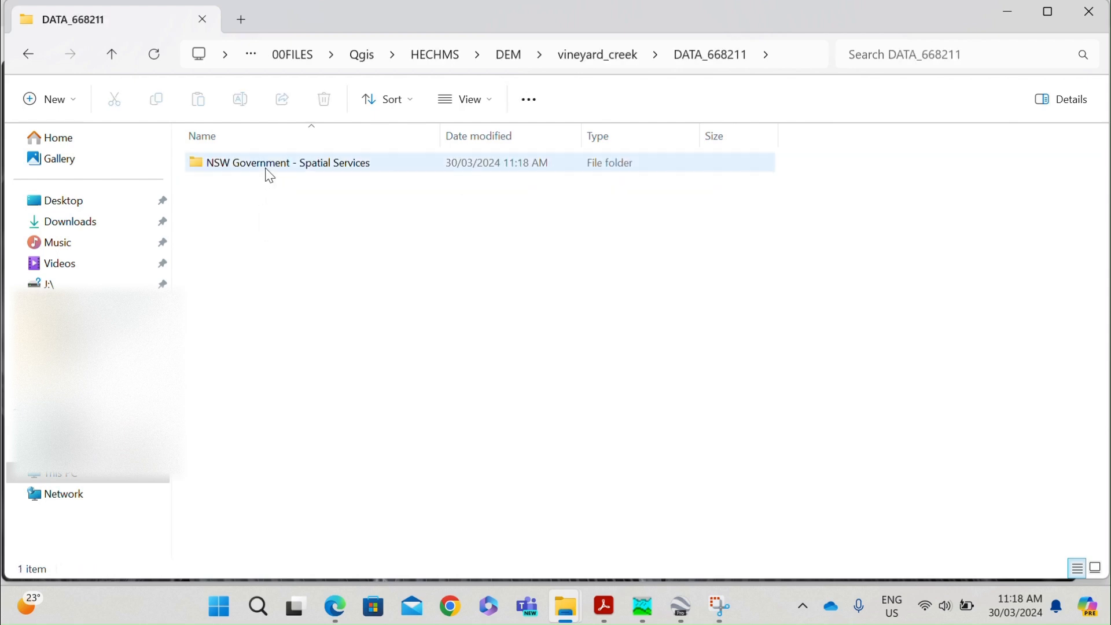
{"action": "double_click", "coordinate": [266, 172]}
{"action": "left_click", "coordinate": [268, 169]}
{"action": "double_click", "coordinate": [267, 169]}
{"action": "double_click", "coordinate": [266, 169]}
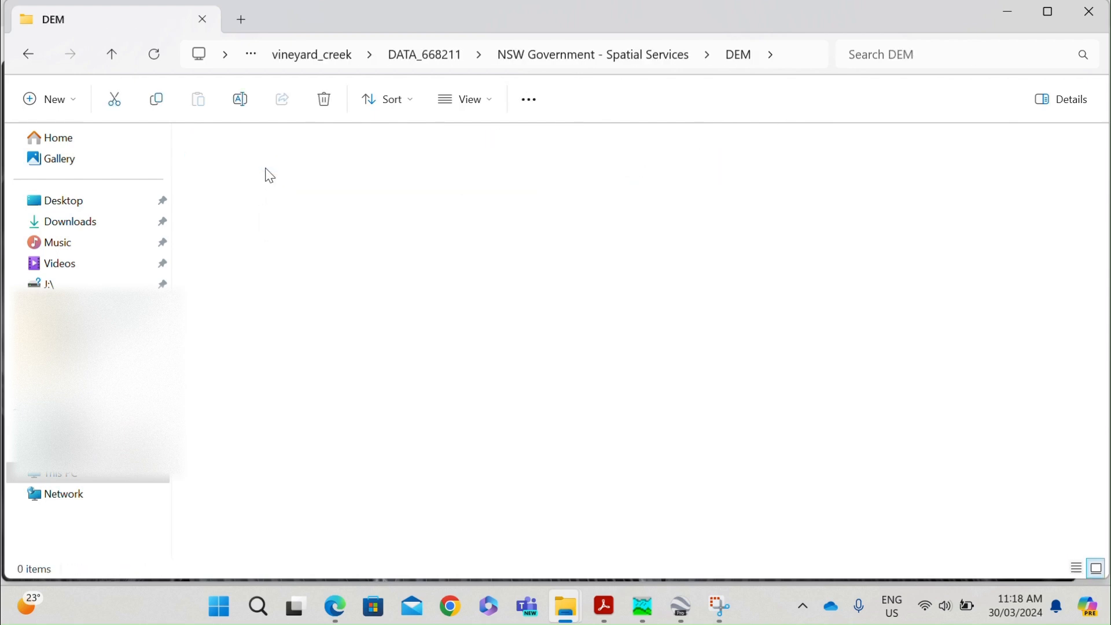
Move the two Sydney201304 1m TIF files from the 1 Metre folder into the vineyard_creek folder.
{"action": "left_click_drag", "start_coordinate": [471, 348], "coordinate": [337, 196]}
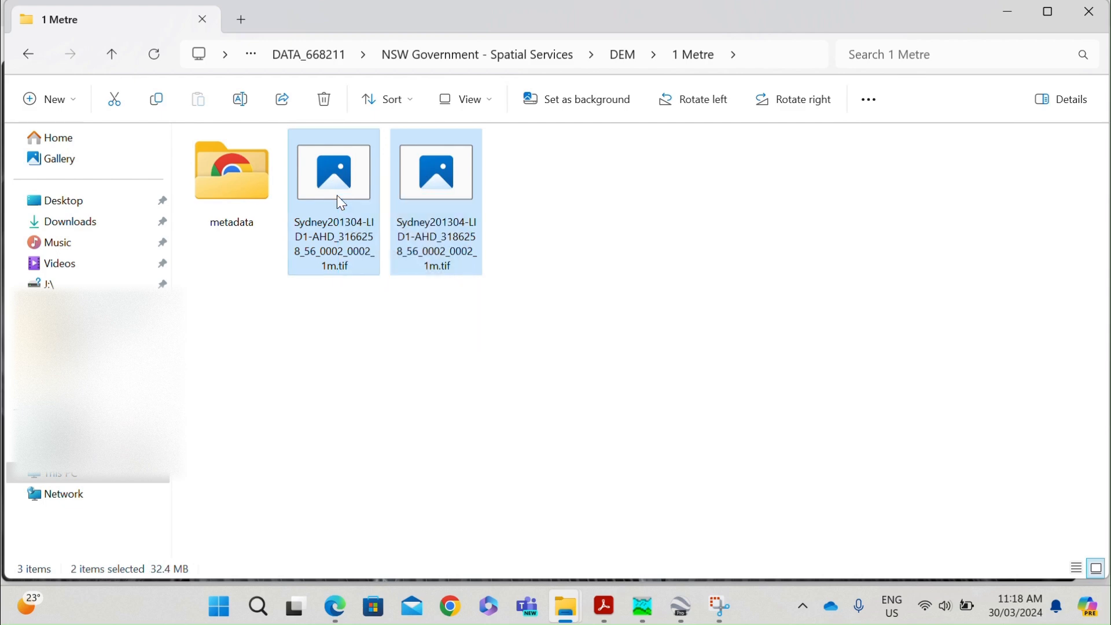
{"action": "left_click", "coordinate": [325, 52]}
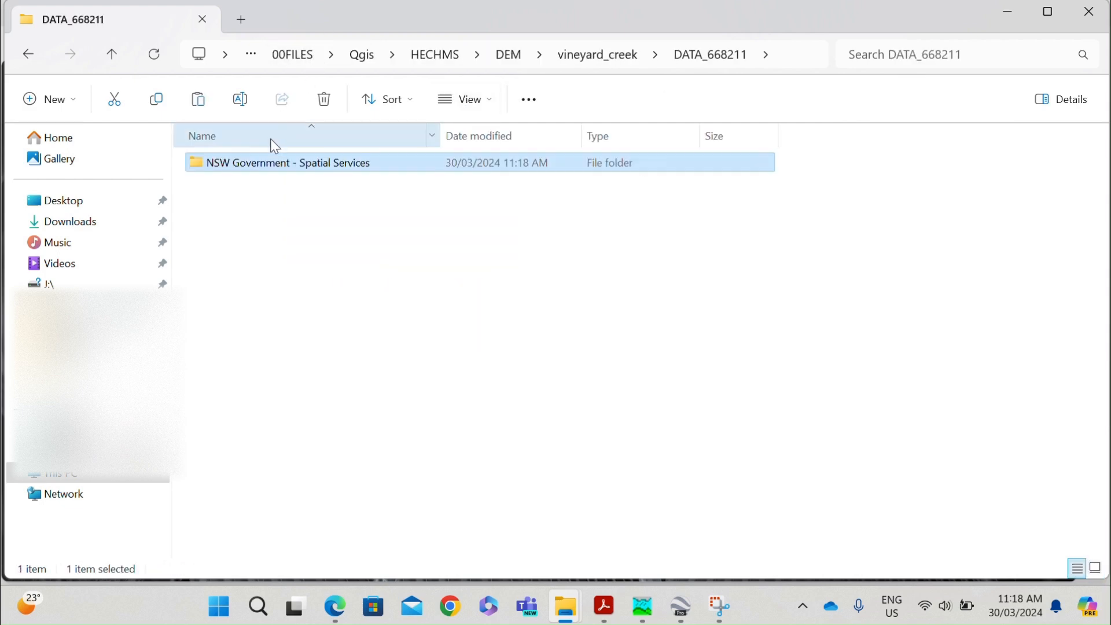
{"action": "left_click", "coordinate": [510, 61]}
{"action": "double_click", "coordinate": [220, 207]}
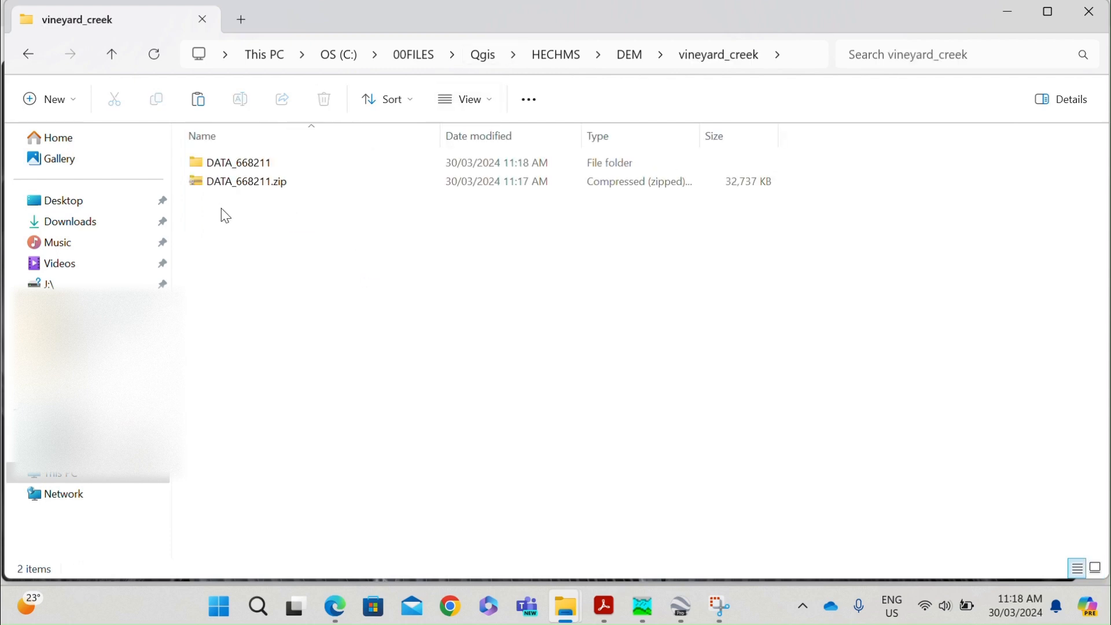
{"action": "key", "text": "ctrl+v"}
{"action": "left_click", "coordinate": [301, 238]}
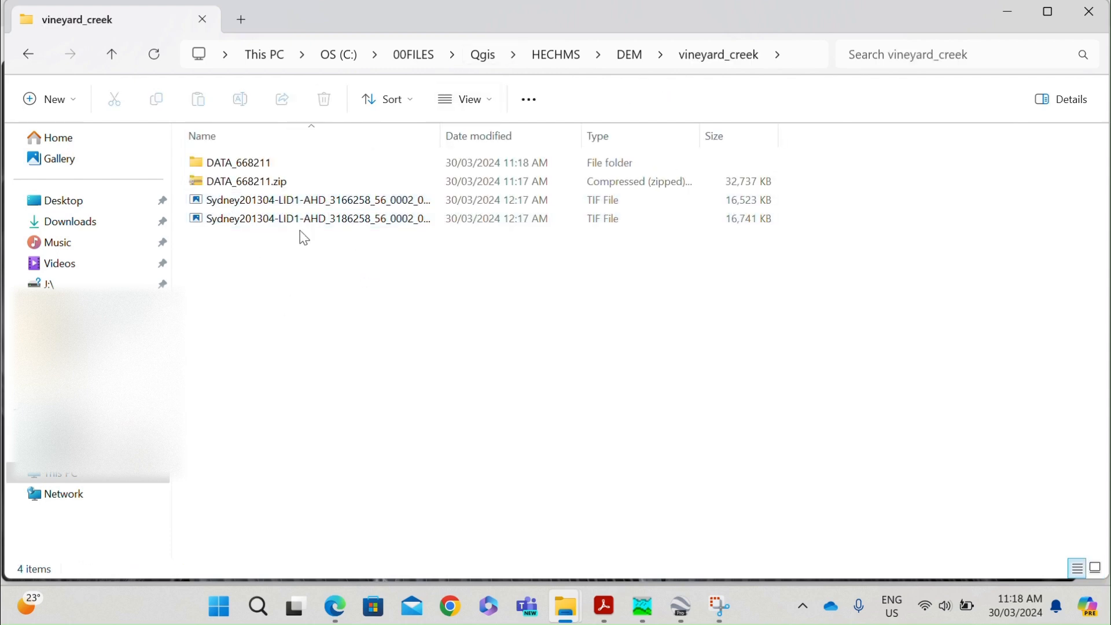
Delete the DATA_668211 folder and DATA_668211.zip from the vineyard_creek folder.
{"action": "left_click", "coordinate": [301, 179]}
{"action": "left_click", "coordinate": [301, 180], "text": "shift"}
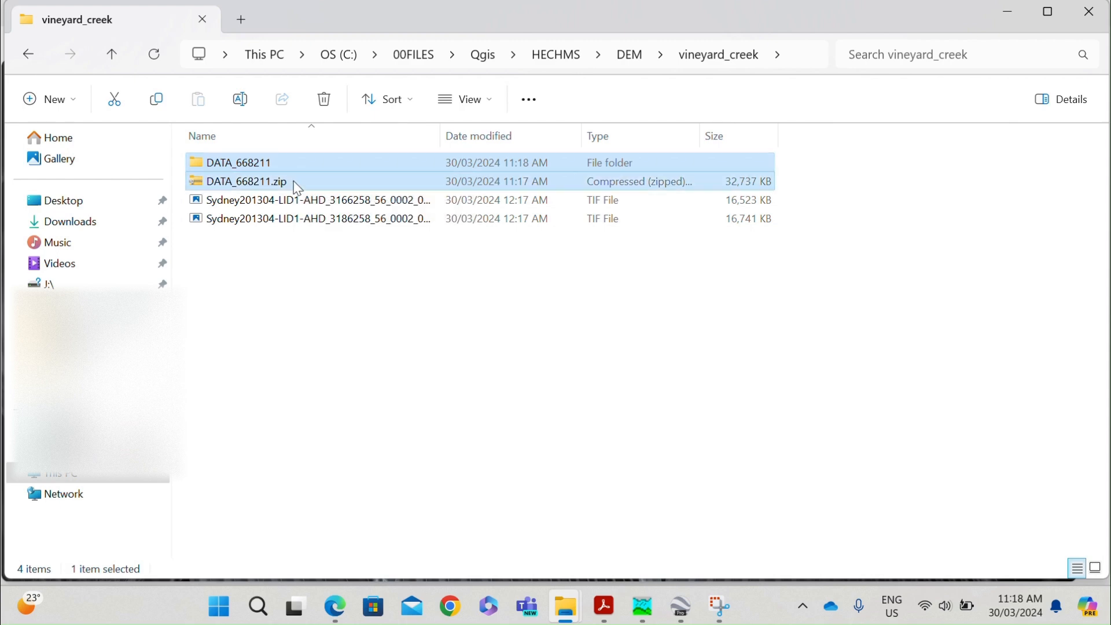
{"action": "key", "text": "Delete"}
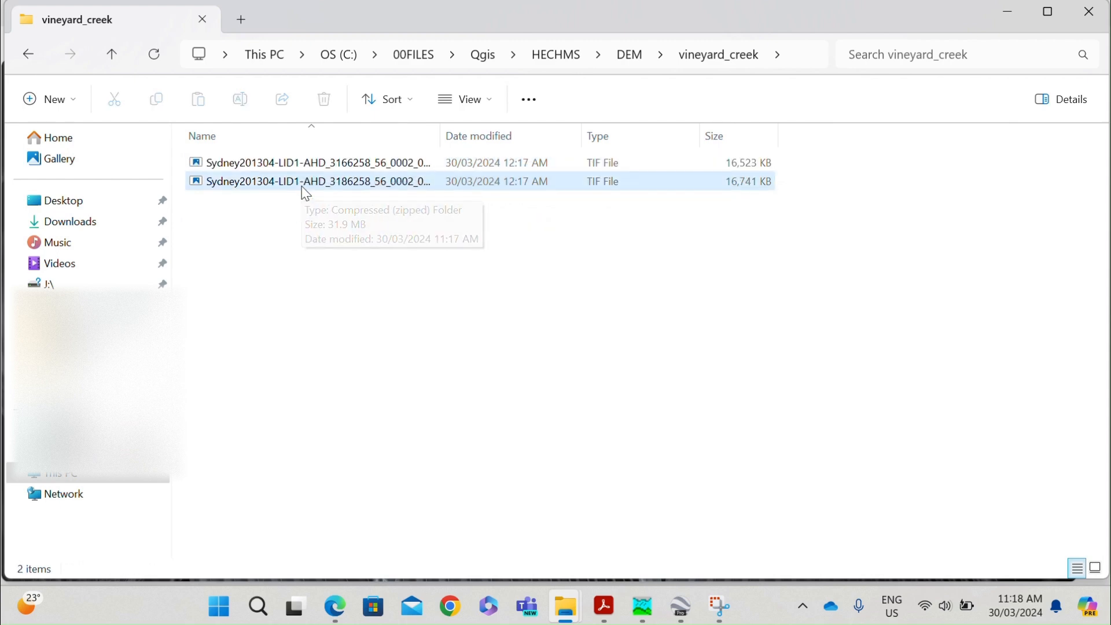
Search the computer for qgis and launch QGIS.
{"action": "left_click", "coordinate": [259, 607]}
{"action": "type", "text": "qgis"}
{"action": "left_click", "coordinate": [325, 217]}
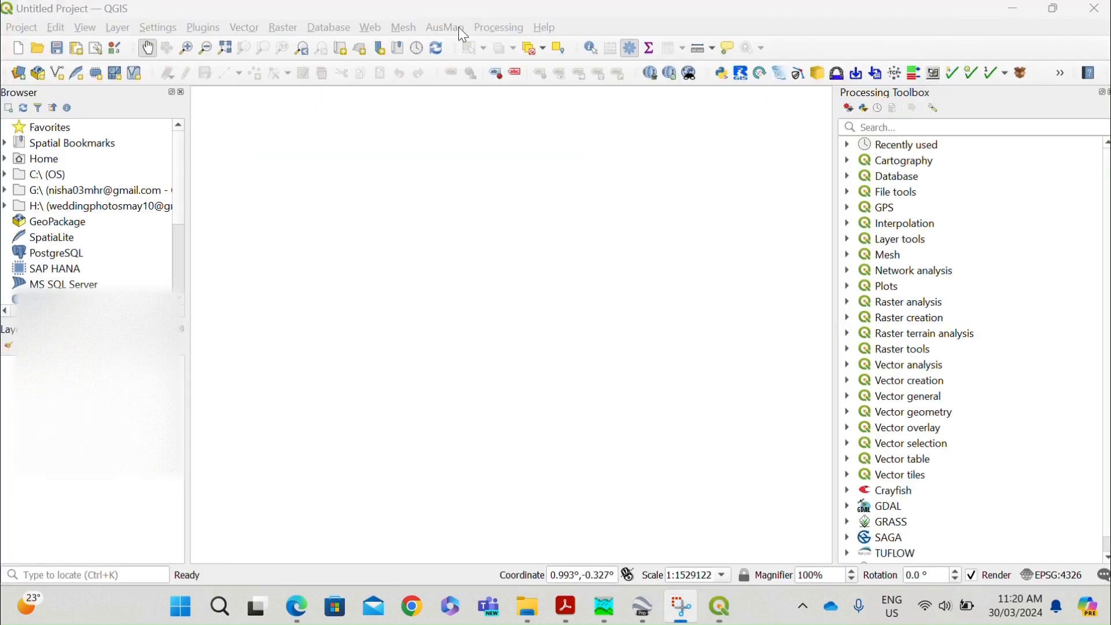
Expand the C: drive in the file browser down to 00FILES > Qgis > HECHMS > DEM > vineyard_creek.
{"action": "left_click", "coordinate": [10, 174]}
{"action": "double_click", "coordinate": [27, 190]}
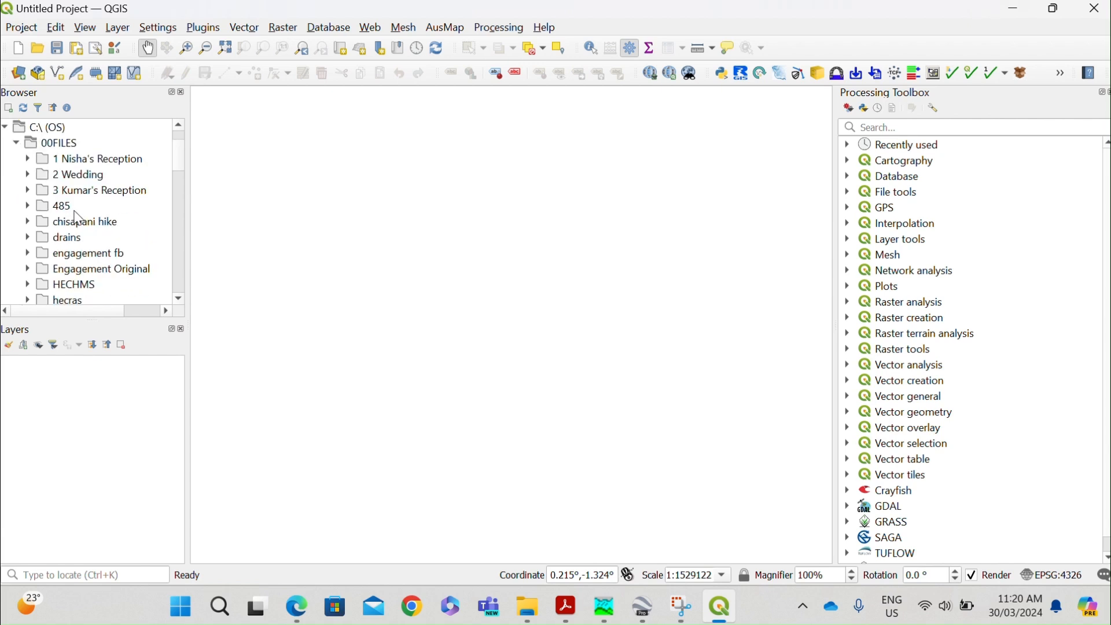
{"action": "scroll", "coordinate": [78, 219], "scroll_direction": "down", "scroll_amount": 2}
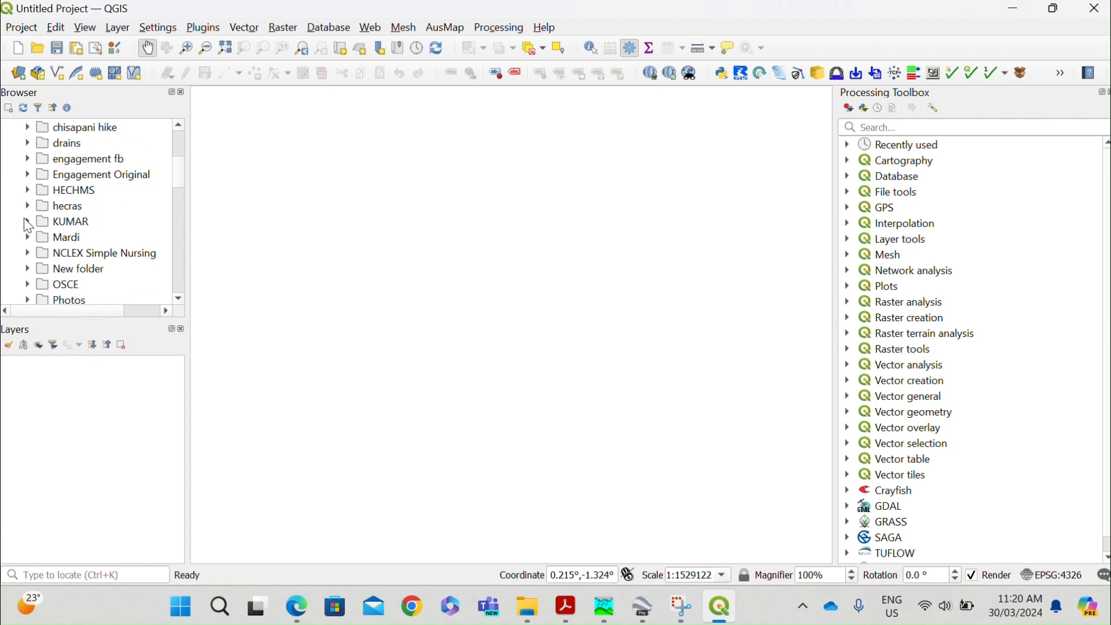
{"action": "scroll", "coordinate": [46, 254], "scroll_direction": "down", "scroll_amount": 2}
{"action": "left_click", "coordinate": [27, 237]}
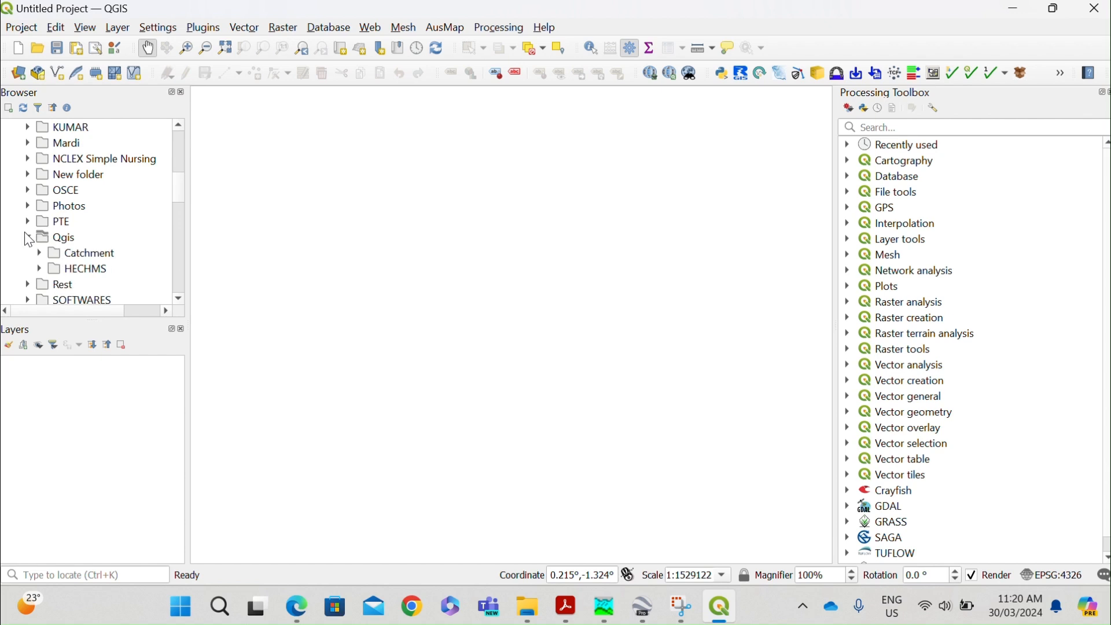
{"action": "scroll", "coordinate": [69, 249], "scroll_direction": "down", "scroll_amount": 1}
{"action": "left_click", "coordinate": [39, 221]}
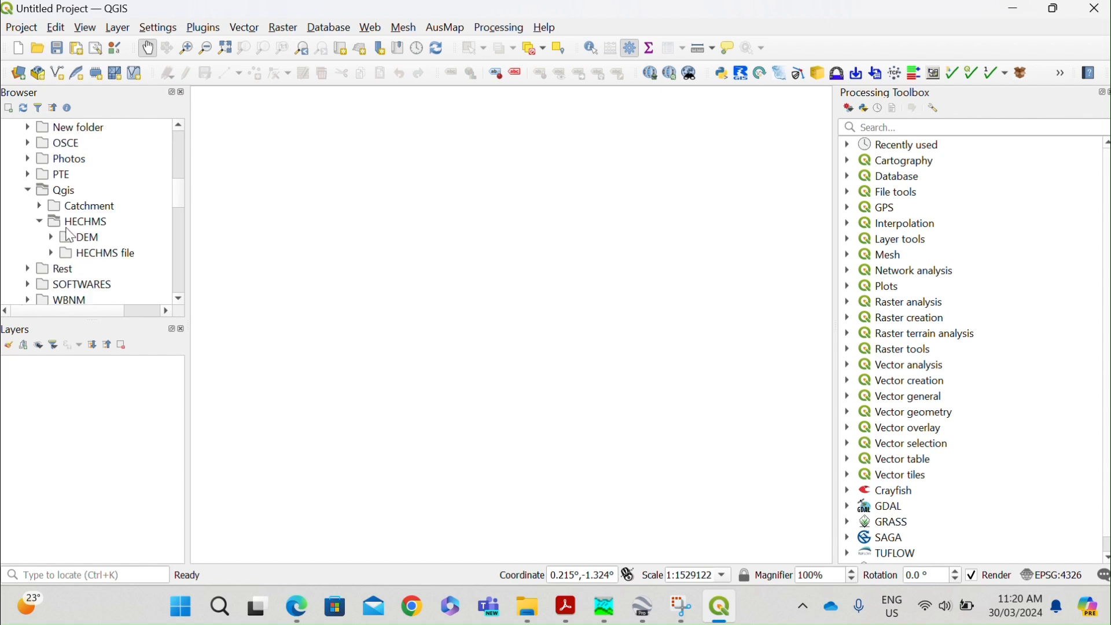
{"action": "left_click", "coordinate": [51, 238]}
{"action": "scroll", "coordinate": [75, 248], "scroll_direction": "down", "scroll_amount": 2}
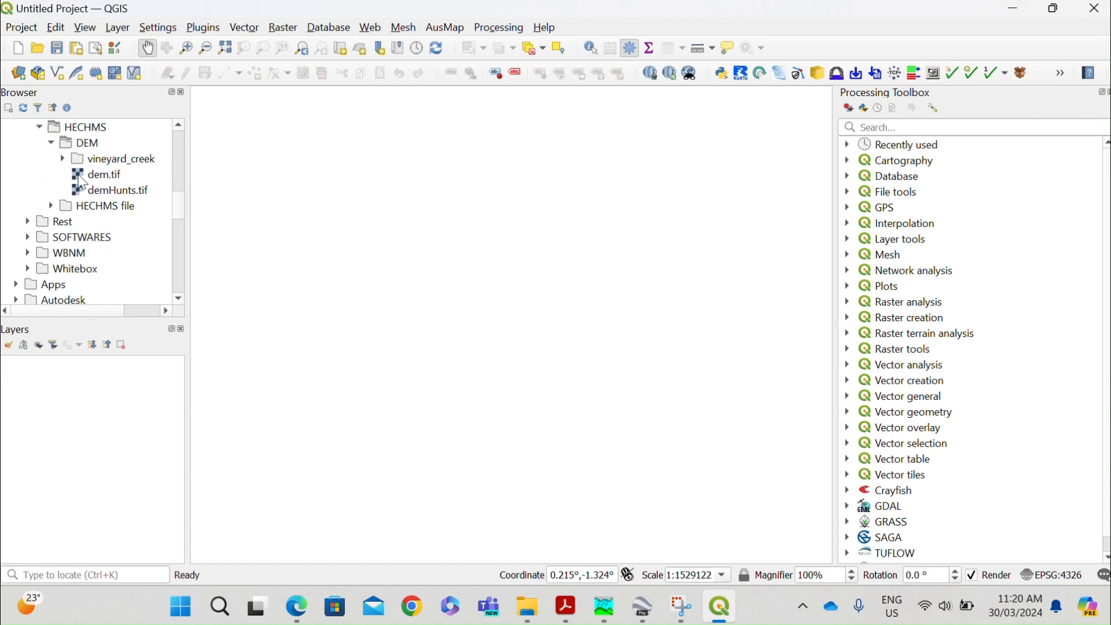
{"action": "left_click", "coordinate": [62, 159]}
Add both Sydney201304 rasters to the map, accepting the Inverse of Map Grid of Australia zone 56 + GDA94 to WGS 84 (1) transformation.
{"action": "left_click", "coordinate": [114, 177]}
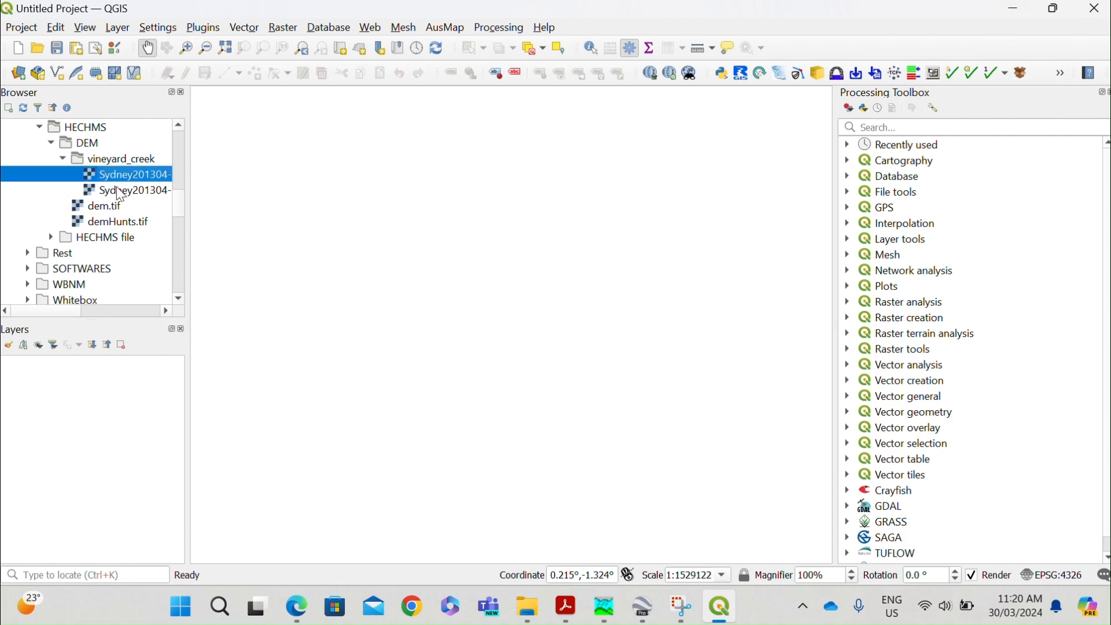
{"action": "left_click", "coordinate": [120, 194], "text": "shift"}
{"action": "left_click_drag", "start_coordinate": [121, 194], "coordinate": [297, 216]}
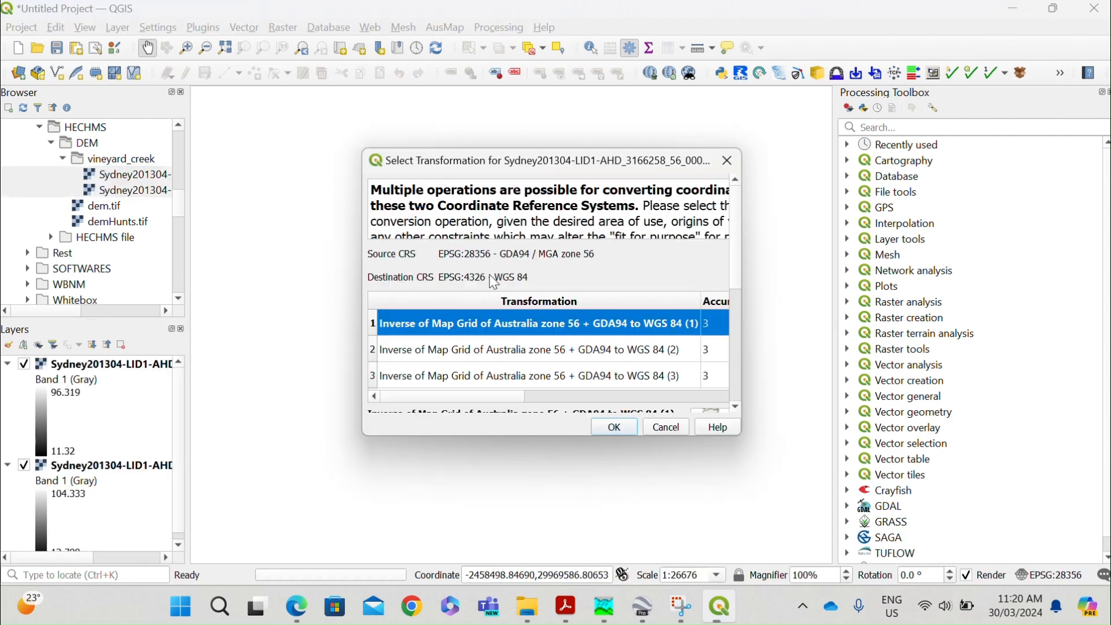
{"action": "left_click", "coordinate": [612, 429]}
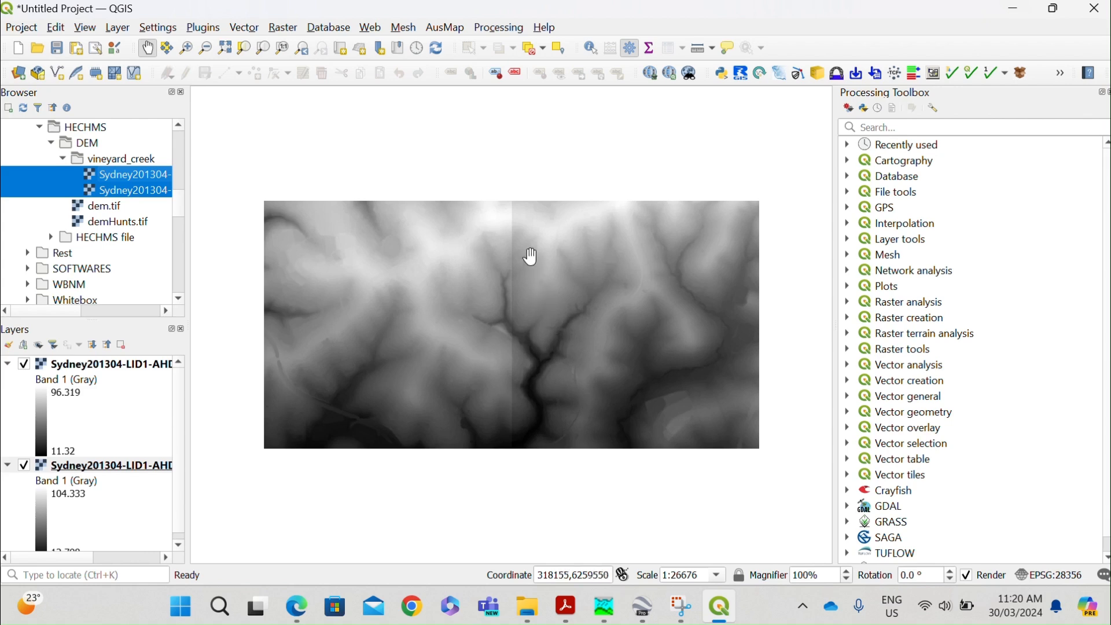
{"action": "left_click", "coordinate": [283, 29]}
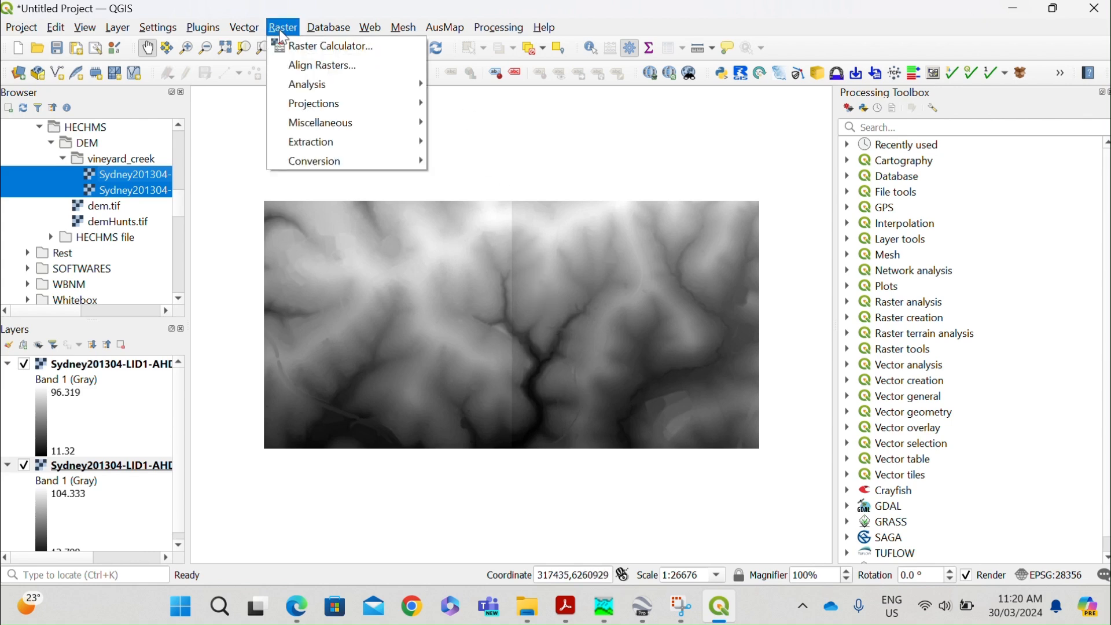
{"action": "mouse_move", "coordinate": [330, 164]}
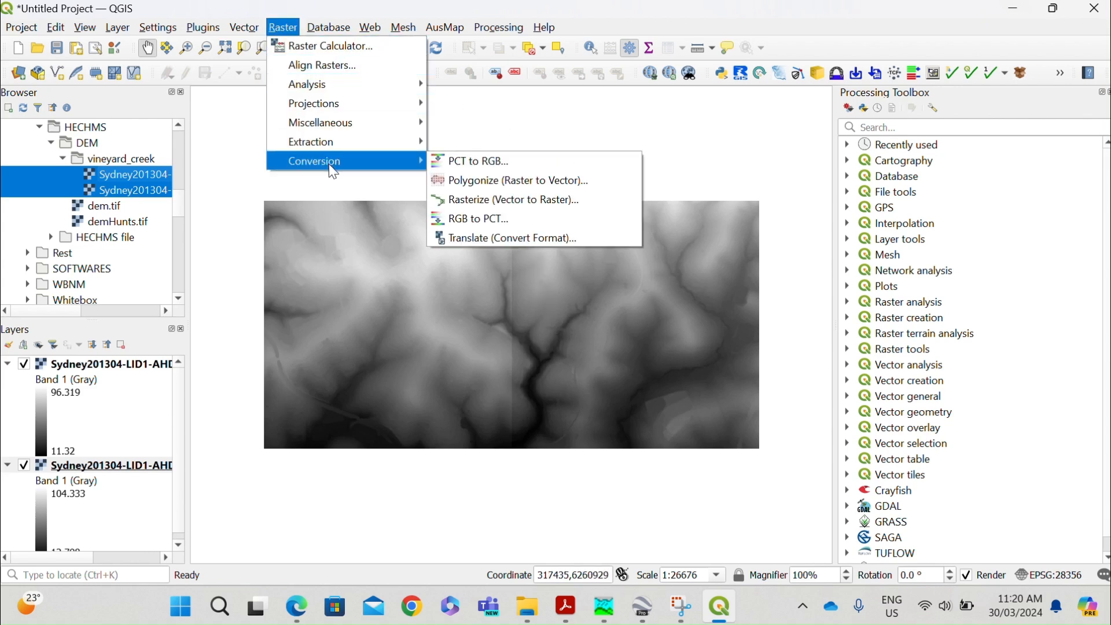
{"action": "mouse_move", "coordinate": [343, 85]}
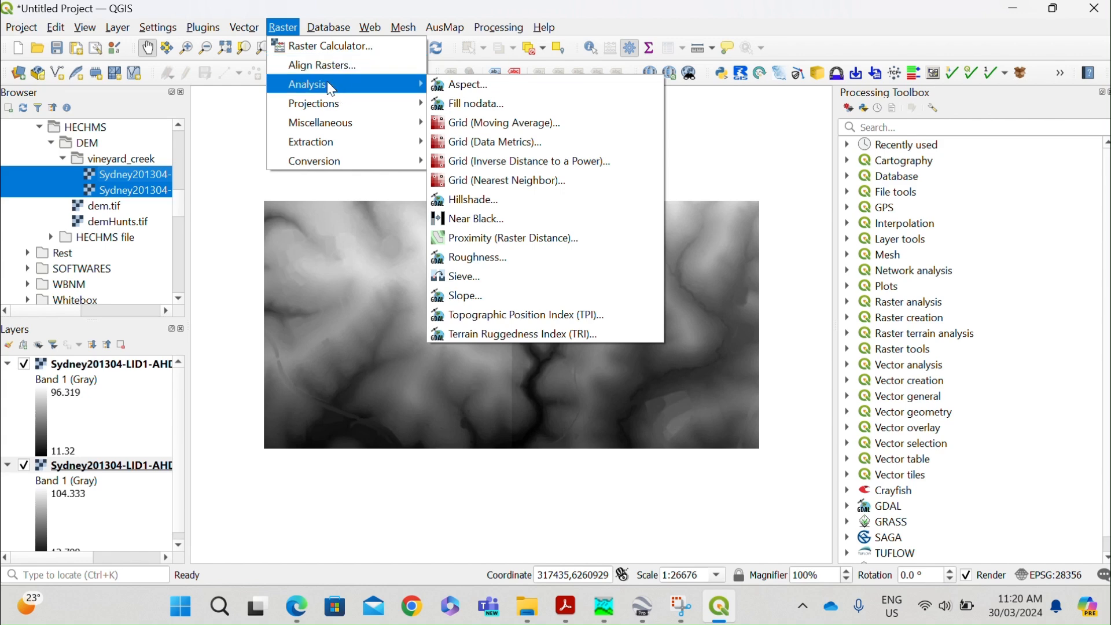
{"action": "mouse_move", "coordinate": [330, 105]}
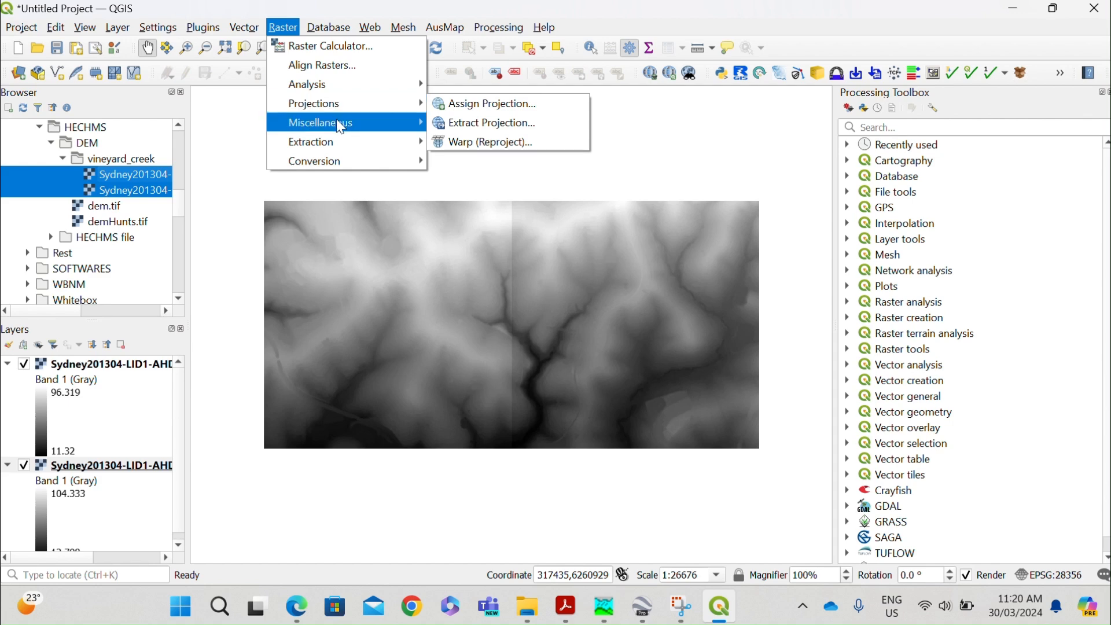
{"action": "mouse_move", "coordinate": [341, 128]}
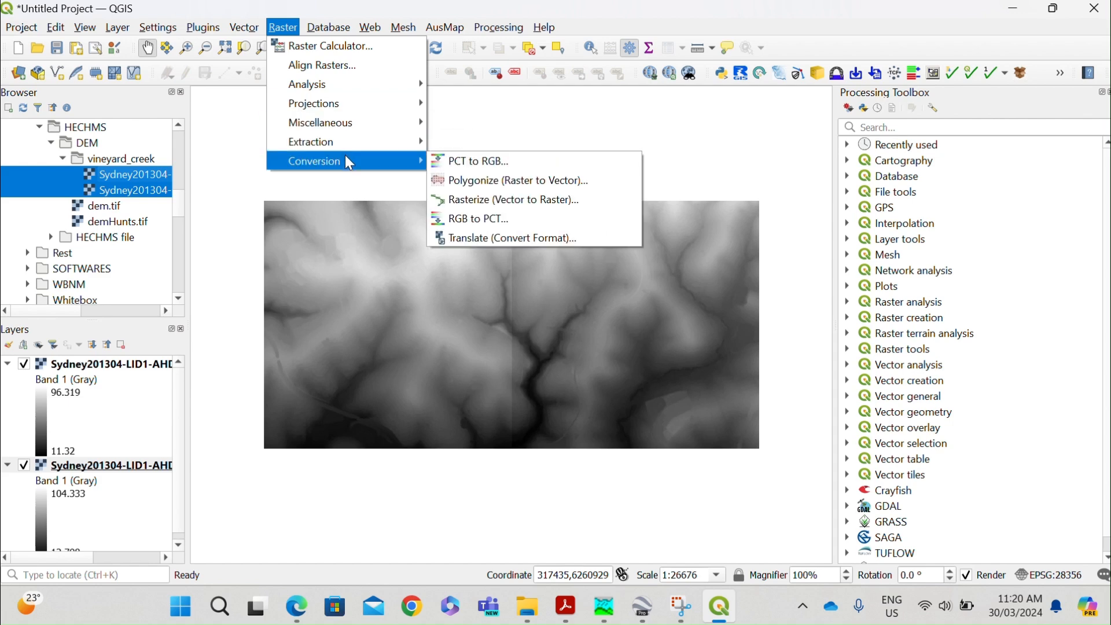
{"action": "left_click", "coordinate": [492, 12]}
Find the Build virtual raster tool by searching for build, and set both Sydney201304 rasters as its input layers.
{"action": "left_click", "coordinate": [884, 130]}
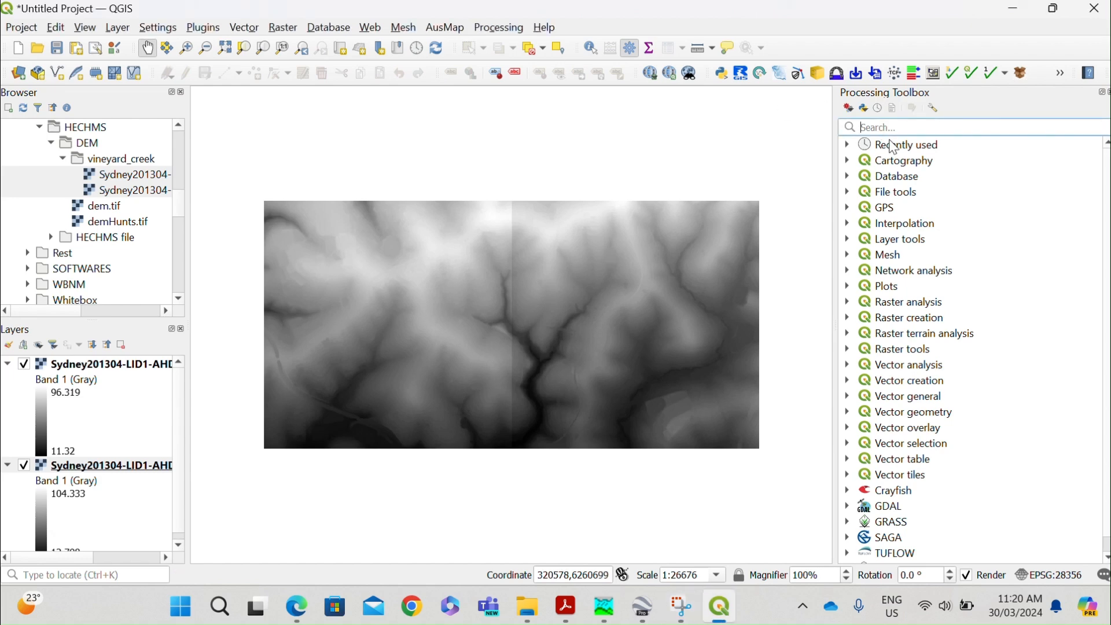
{"action": "type", "text": "build"}
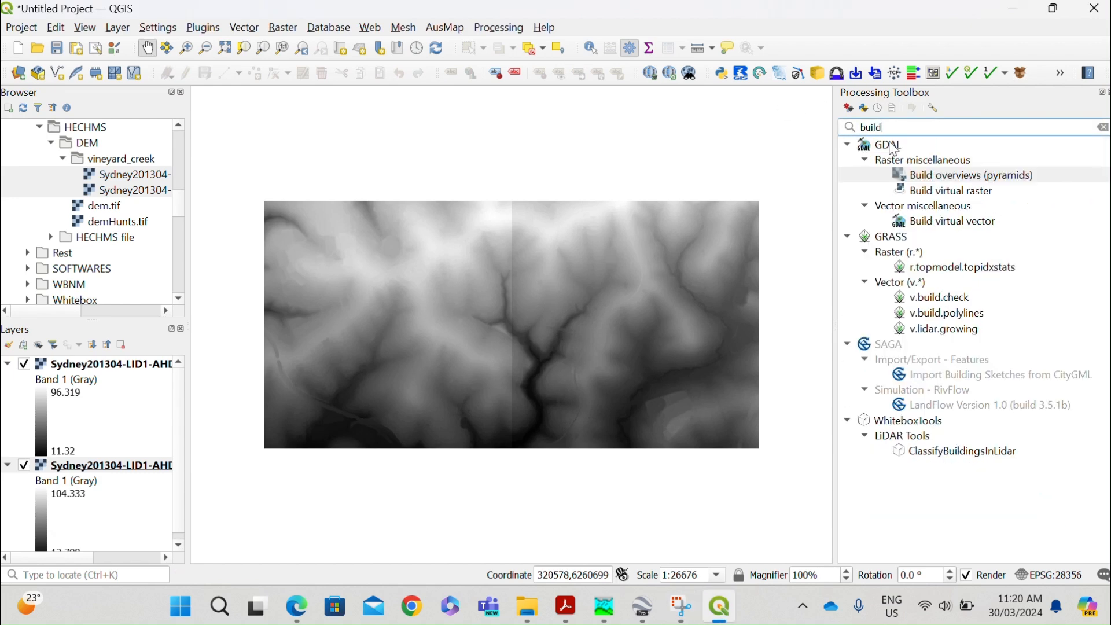
{"action": "double_click", "coordinate": [987, 192]}
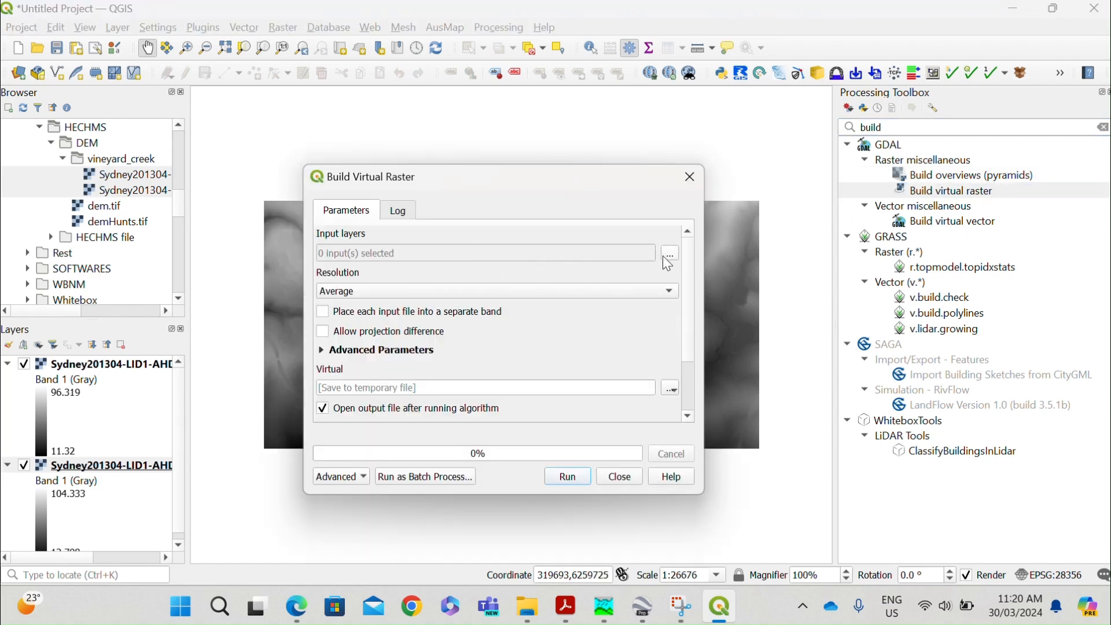
{"action": "left_click", "coordinate": [669, 255]}
{"action": "left_click", "coordinate": [327, 257]}
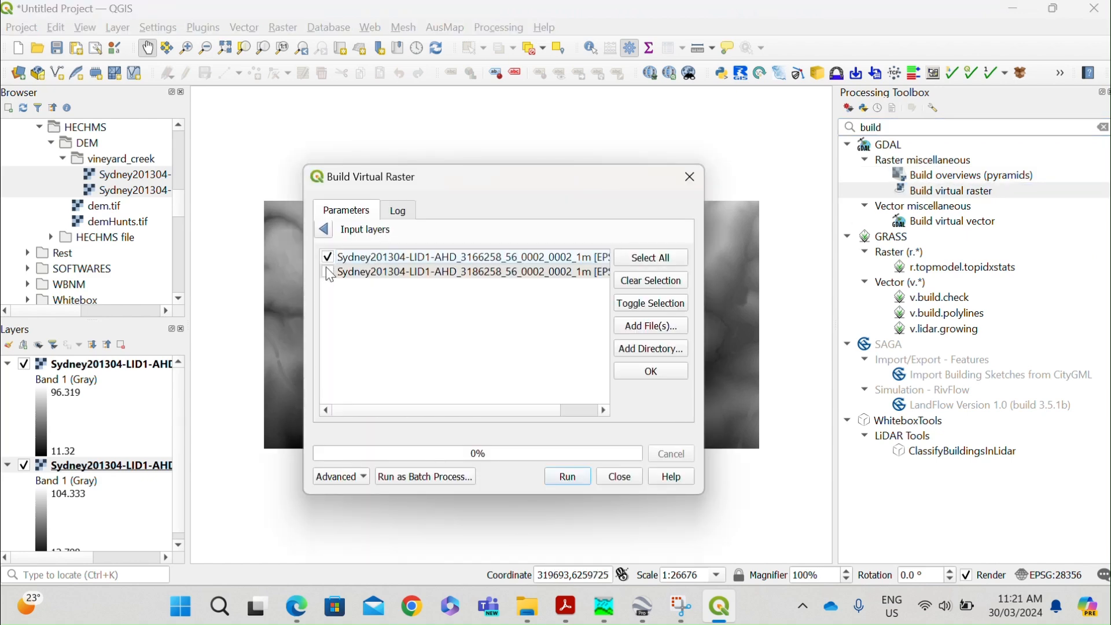
{"action": "left_click", "coordinate": [328, 271]}
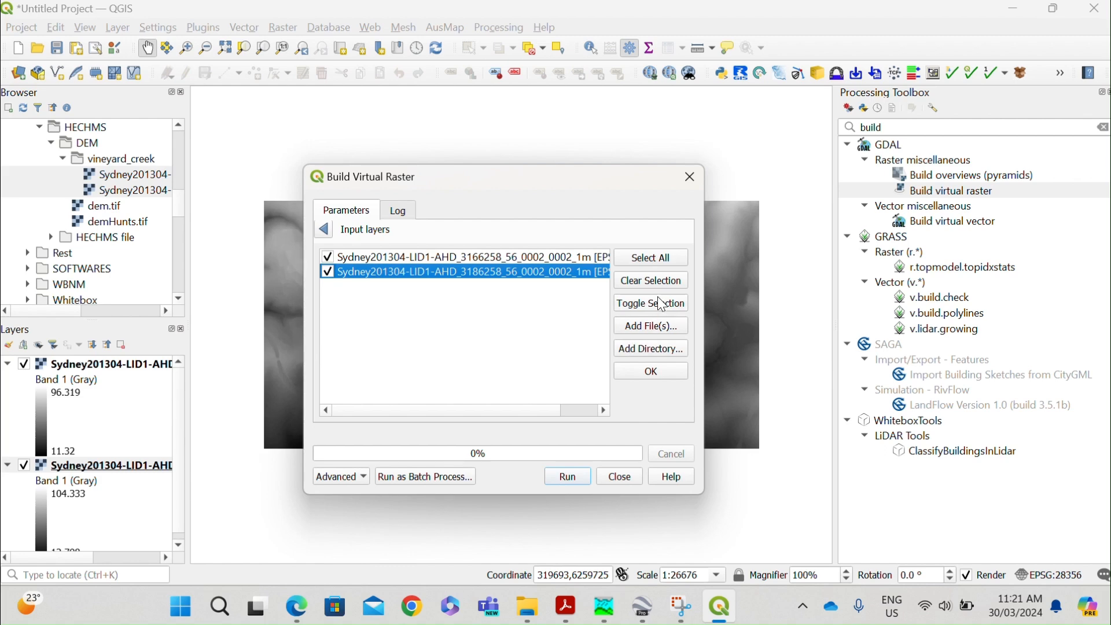
{"action": "left_click", "coordinate": [648, 336]}
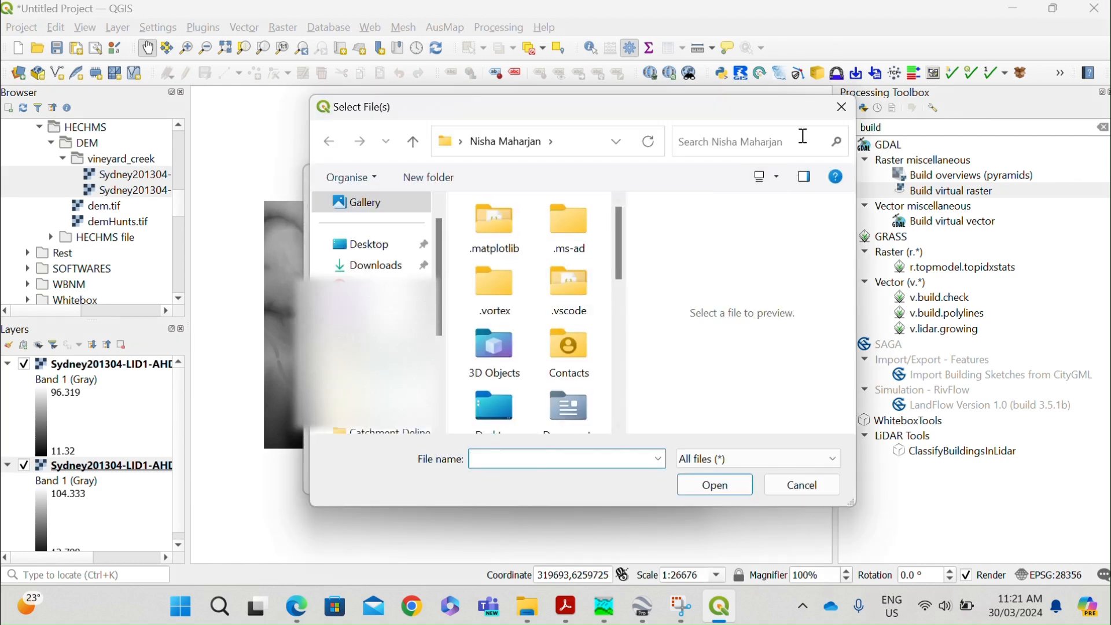
{"action": "left_click", "coordinate": [844, 105]}
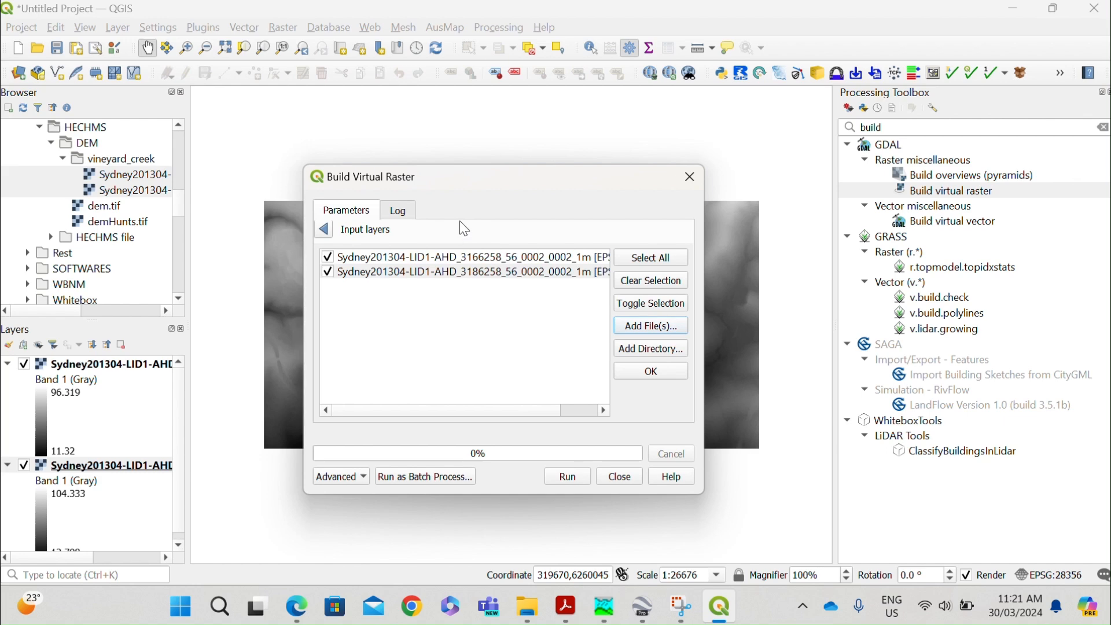
{"action": "left_click_drag", "start_coordinate": [468, 193], "coordinate": [438, 172]}
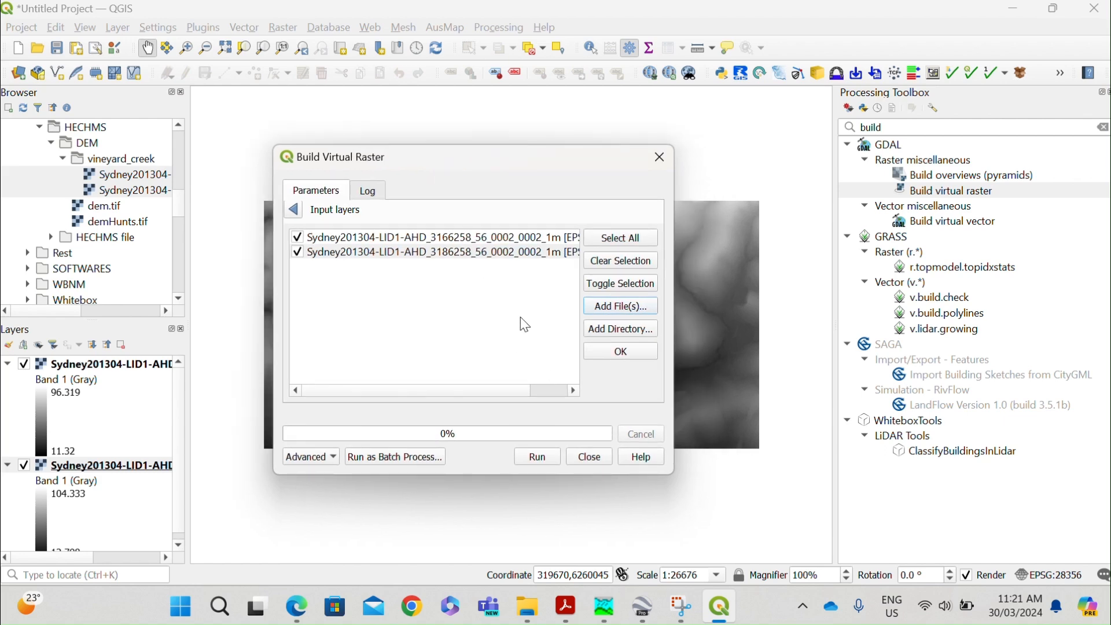
{"action": "left_click", "coordinate": [613, 354]}
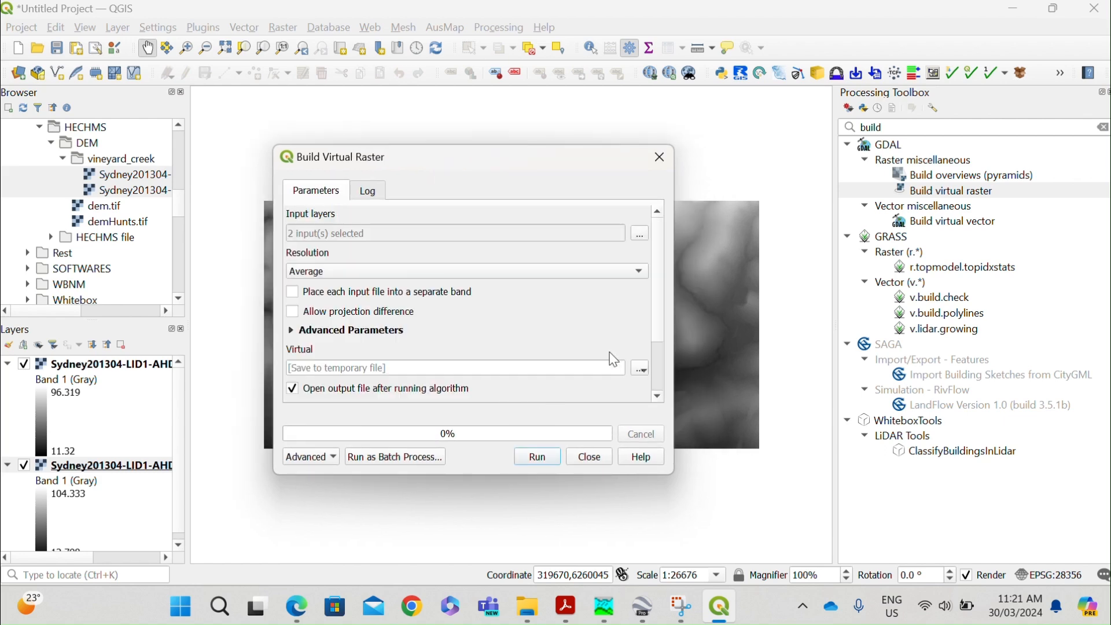
Choose to save the virtual raster to a file and browse to the Qgis > HECHMS > DEM > vineyard_creek folder.
{"action": "scroll", "coordinate": [394, 290], "scroll_direction": "down", "scroll_amount": 2}
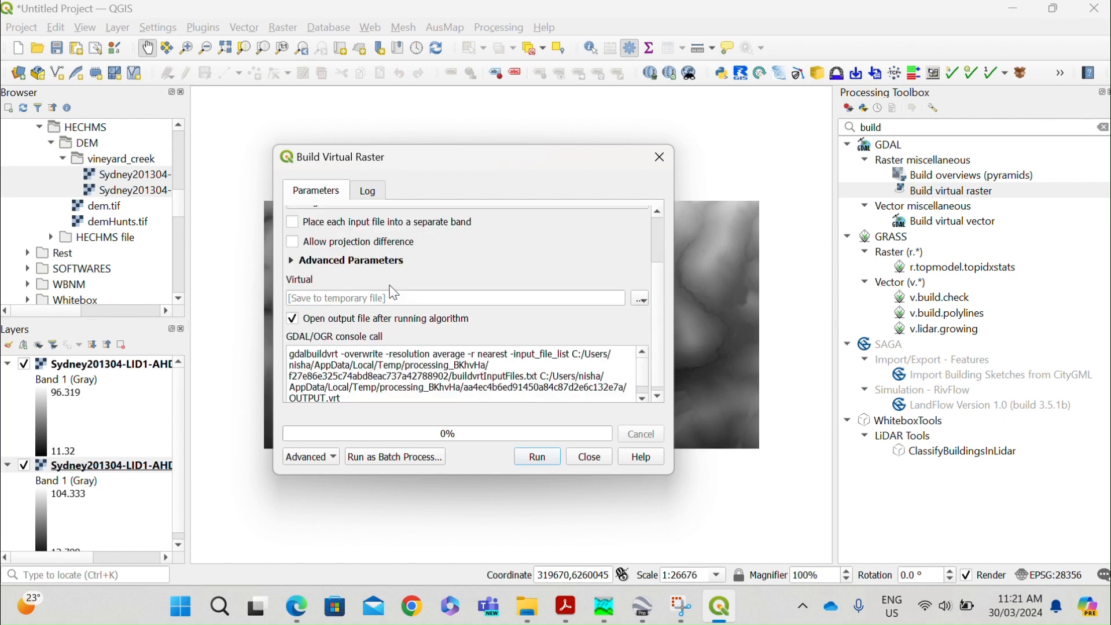
{"action": "scroll", "coordinate": [326, 316], "scroll_direction": "down", "scroll_amount": 1}
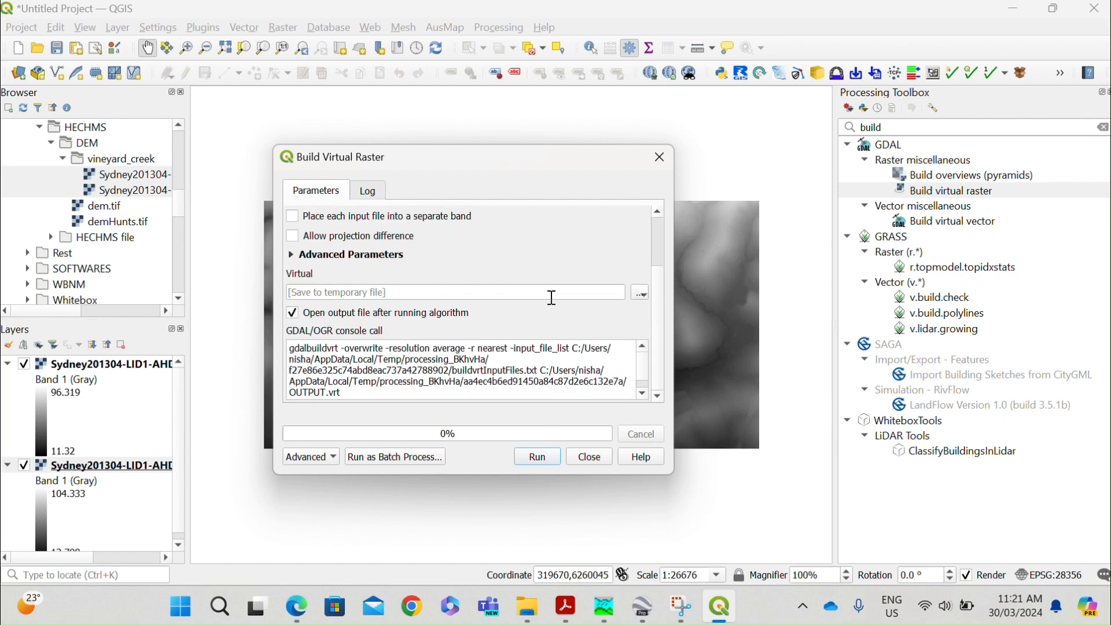
{"action": "left_click", "coordinate": [639, 295]}
{"action": "left_click", "coordinate": [645, 327]}
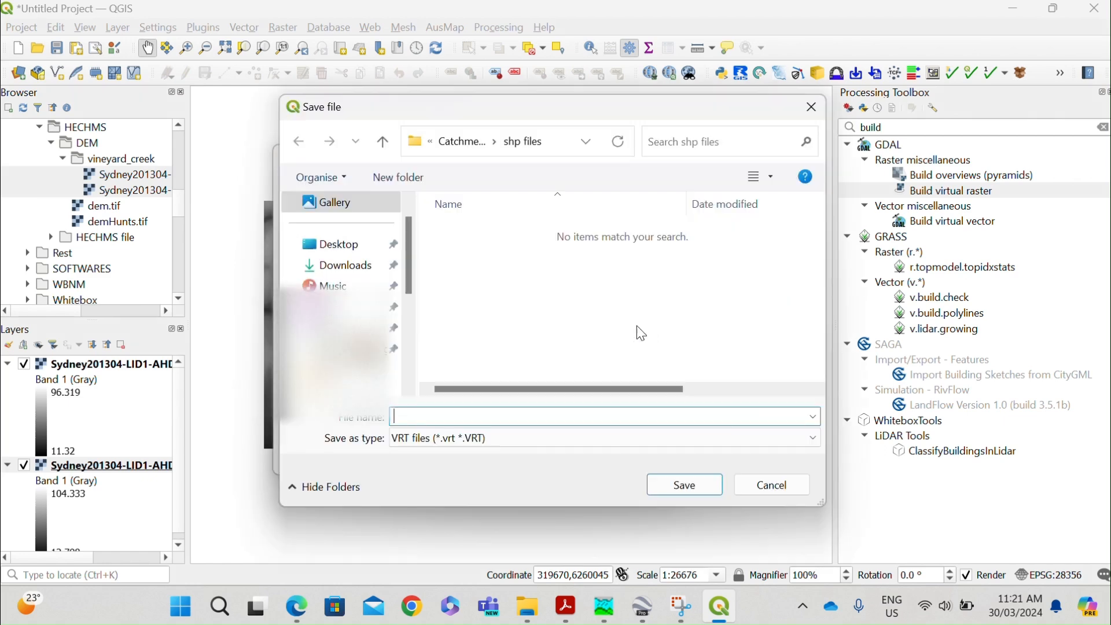
{"action": "left_click", "coordinate": [463, 142]}
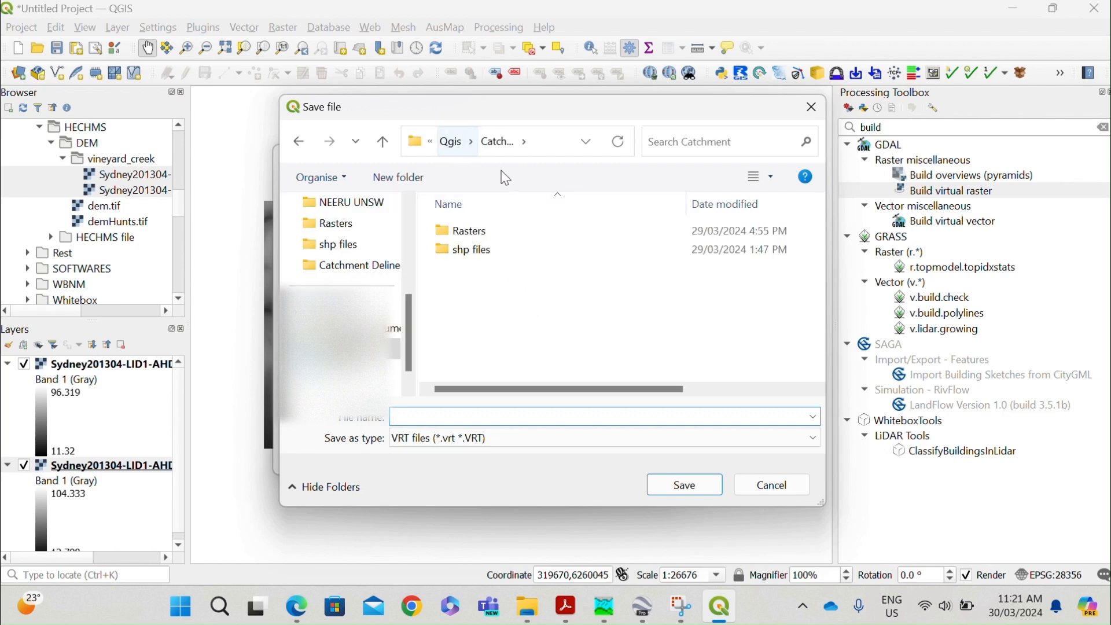
{"action": "left_click", "coordinate": [586, 142]}
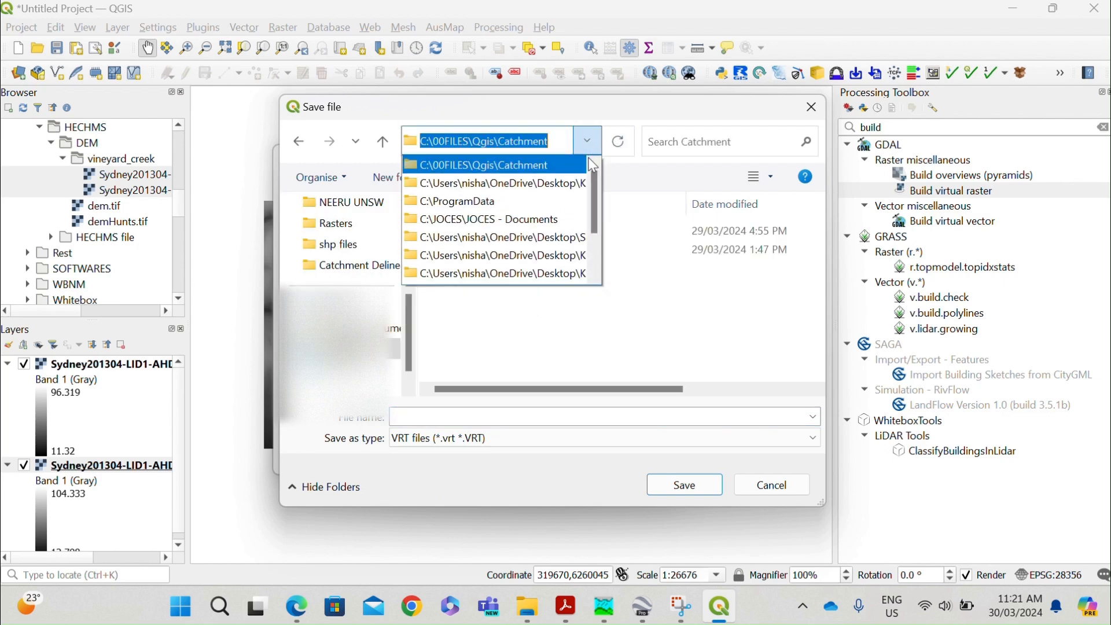
{"action": "left_click", "coordinate": [499, 167]}
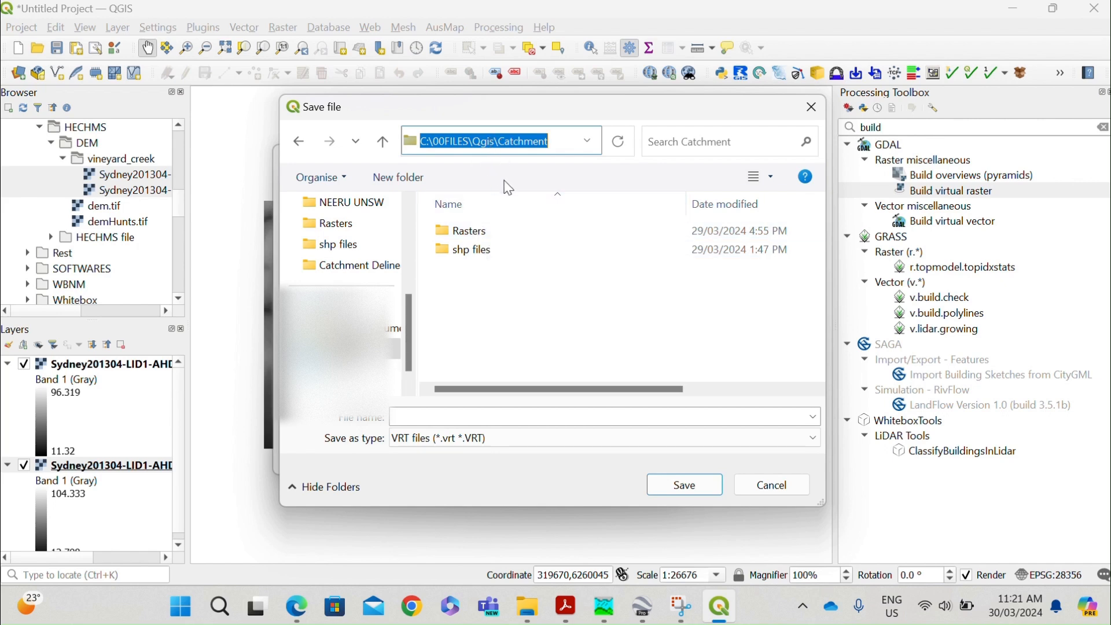
{"action": "left_click", "coordinate": [396, 151]}
{"action": "double_click", "coordinate": [472, 249]}
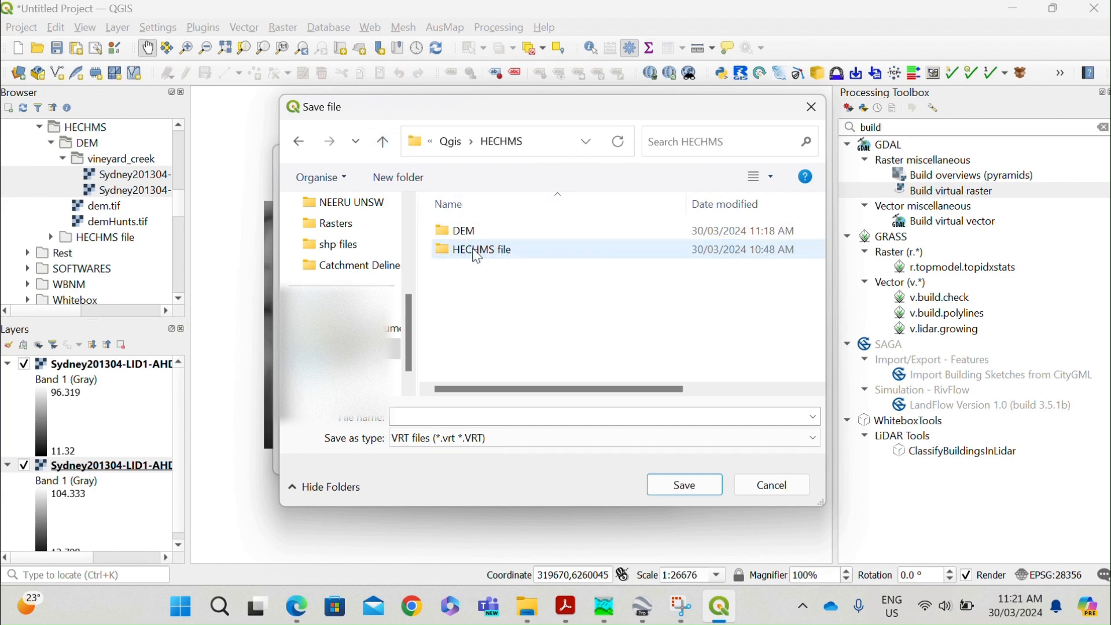
{"action": "left_click", "coordinate": [483, 237]}
{"action": "double_click", "coordinate": [482, 238]}
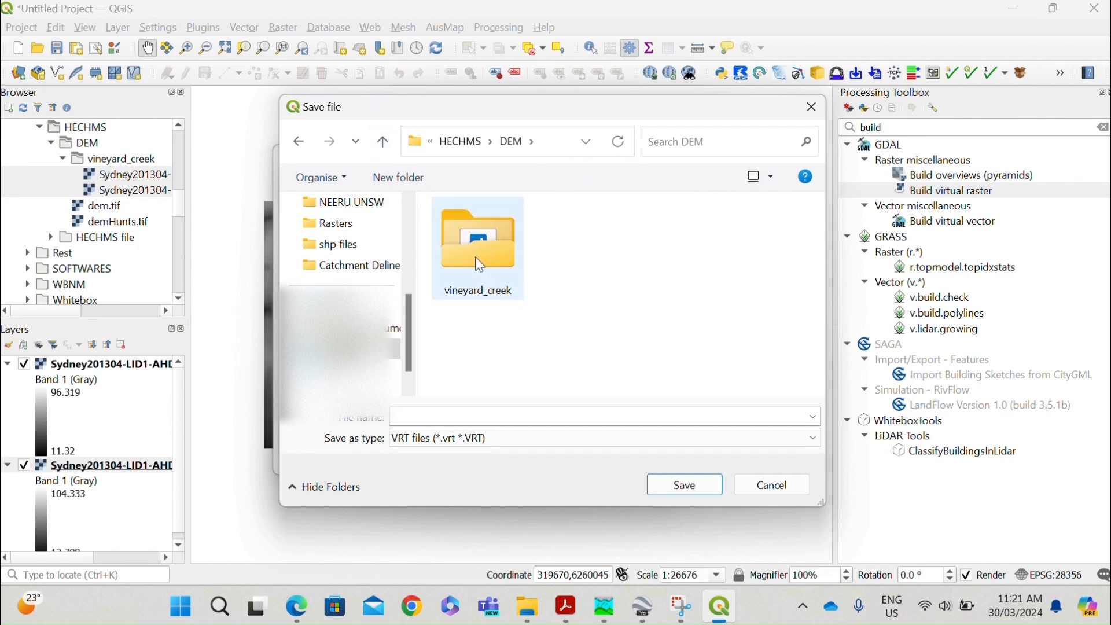
{"action": "double_click", "coordinate": [476, 258]}
Name the output file dem_mosiac as a VRT file, run Build Virtual Raster and close the tool.
{"action": "left_click", "coordinate": [534, 416]}
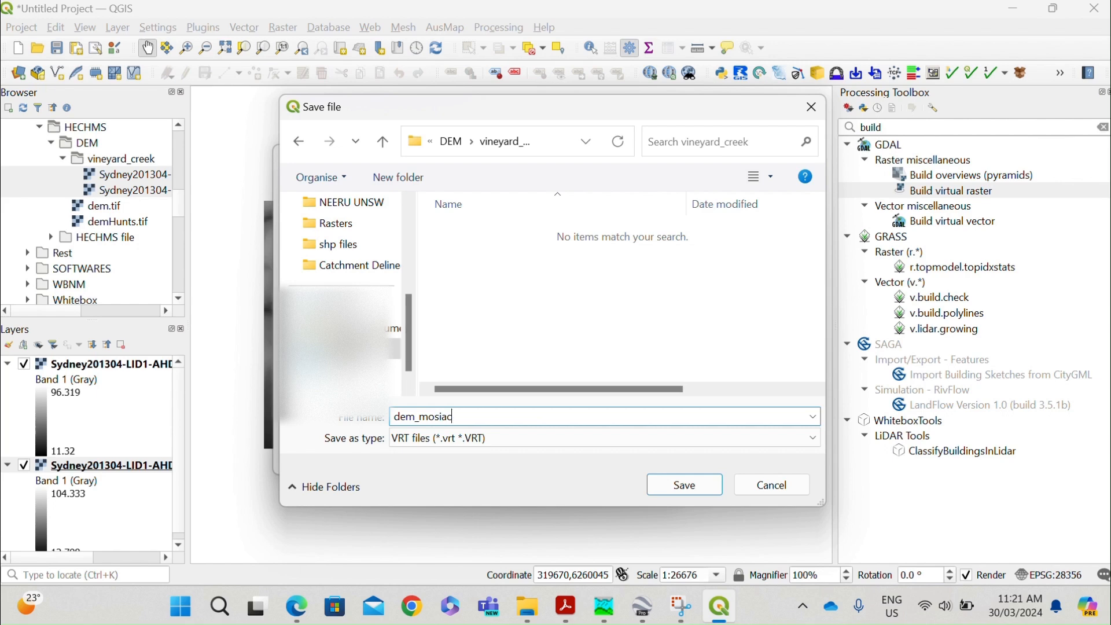
{"action": "left_click", "coordinate": [671, 481]}
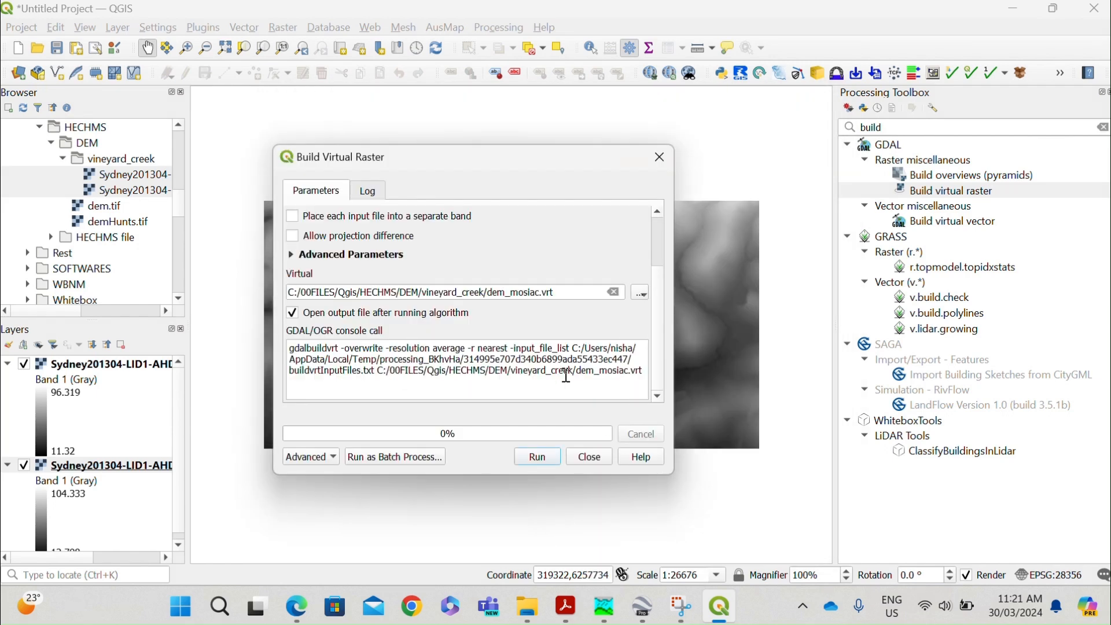
{"action": "left_click", "coordinate": [553, 454]}
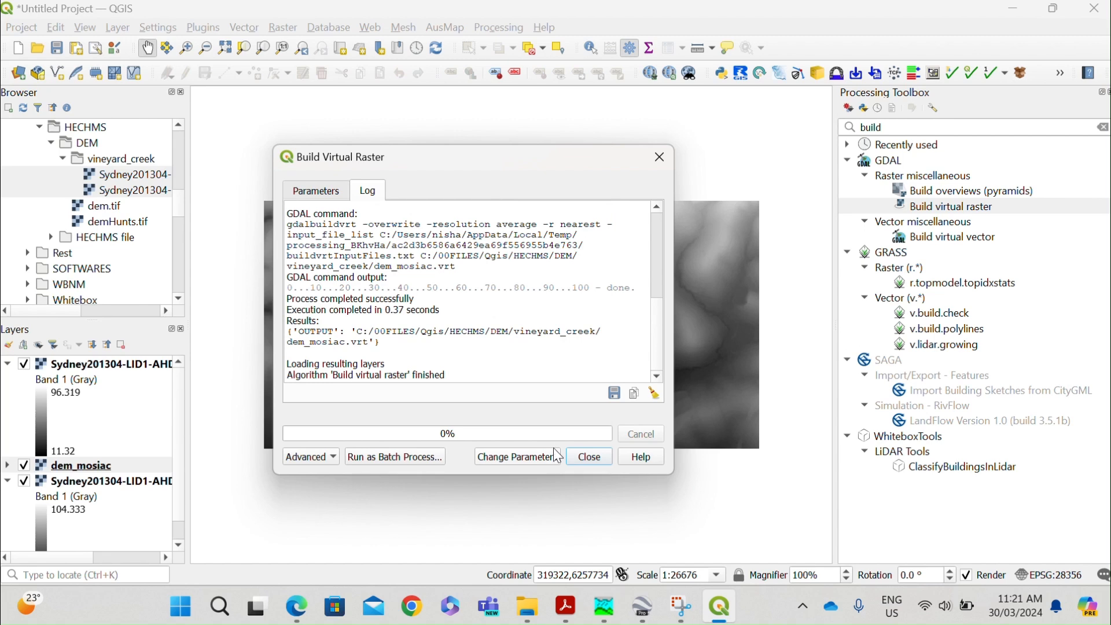
{"action": "left_click", "coordinate": [595, 466]}
Remove both original Sydney201304 raster layers from the project, keeping only the dem_mosiac layer.
{"action": "right_click", "coordinate": [87, 366]}
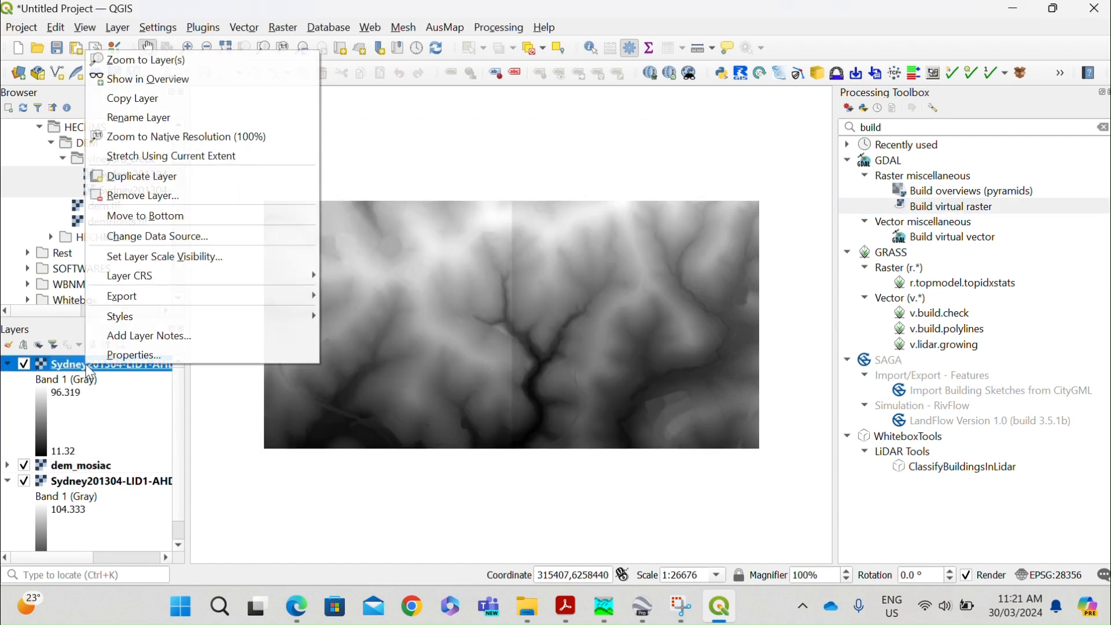
{"action": "left_click", "coordinate": [181, 198]}
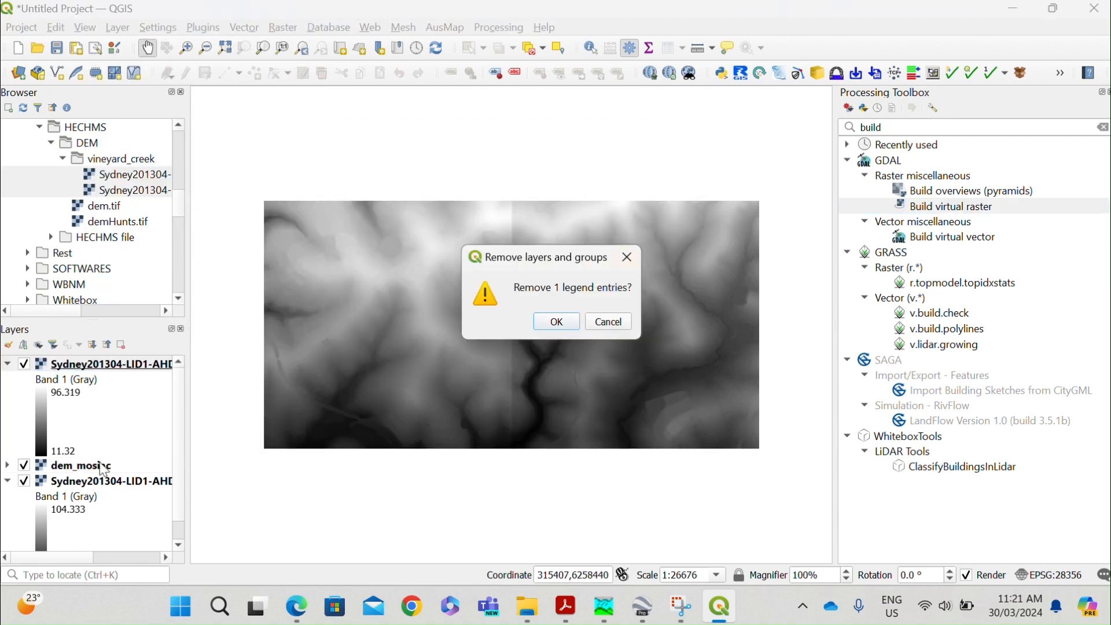
{"action": "left_click", "coordinate": [547, 326]}
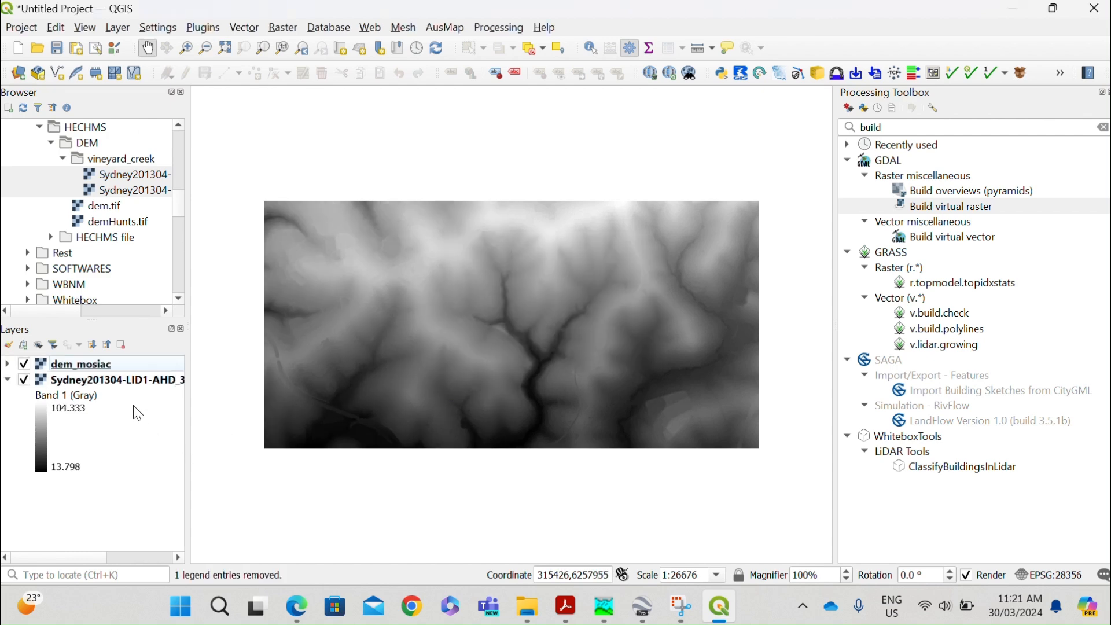
{"action": "left_click", "coordinate": [127, 383]}
{"action": "right_click", "coordinate": [127, 383]}
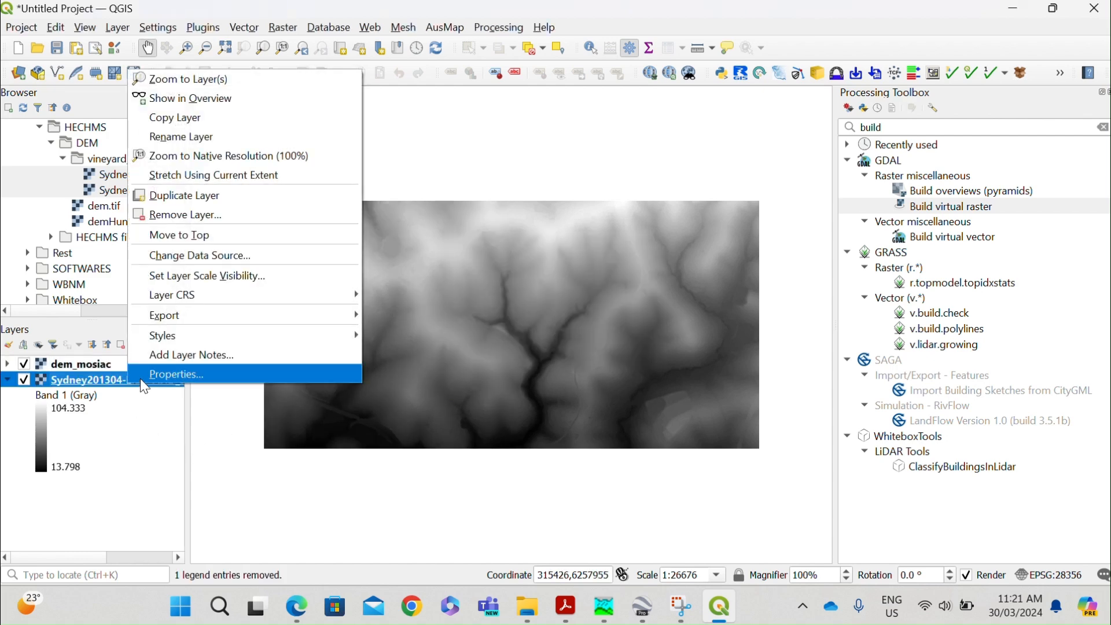
{"action": "left_click", "coordinate": [261, 228]}
{"action": "left_click", "coordinate": [557, 322]}
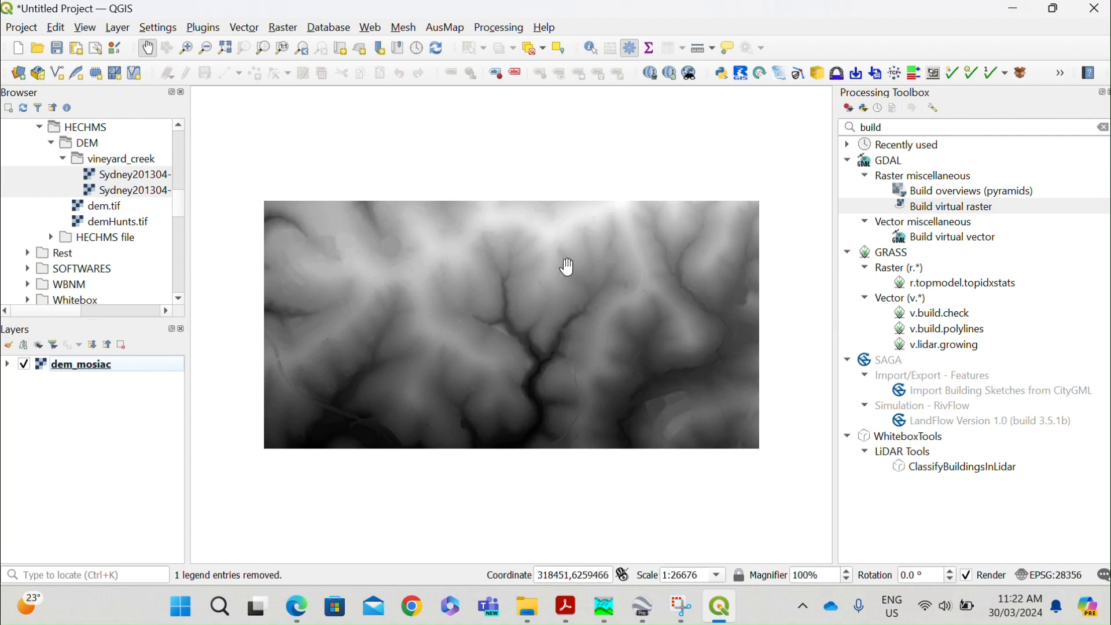
Add the Google Satellite basemap from QuickMapServices.
{"action": "left_click", "coordinate": [371, 27]}
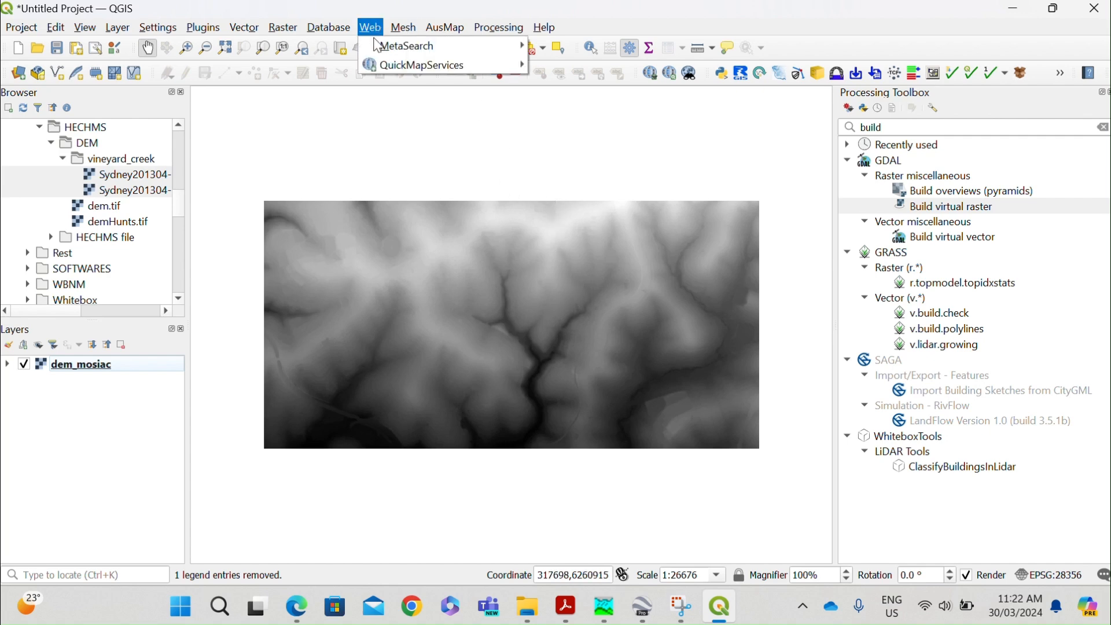
{"action": "mouse_move", "coordinate": [395, 66]}
{"action": "mouse_move", "coordinate": [579, 162]}
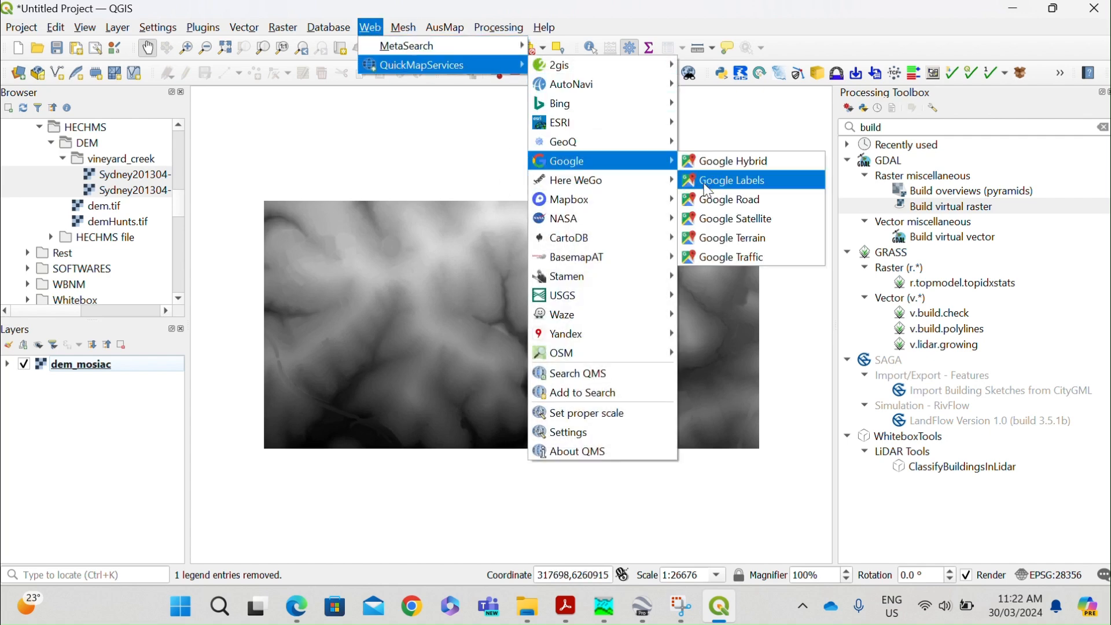
{"action": "left_click", "coordinate": [731, 220]}
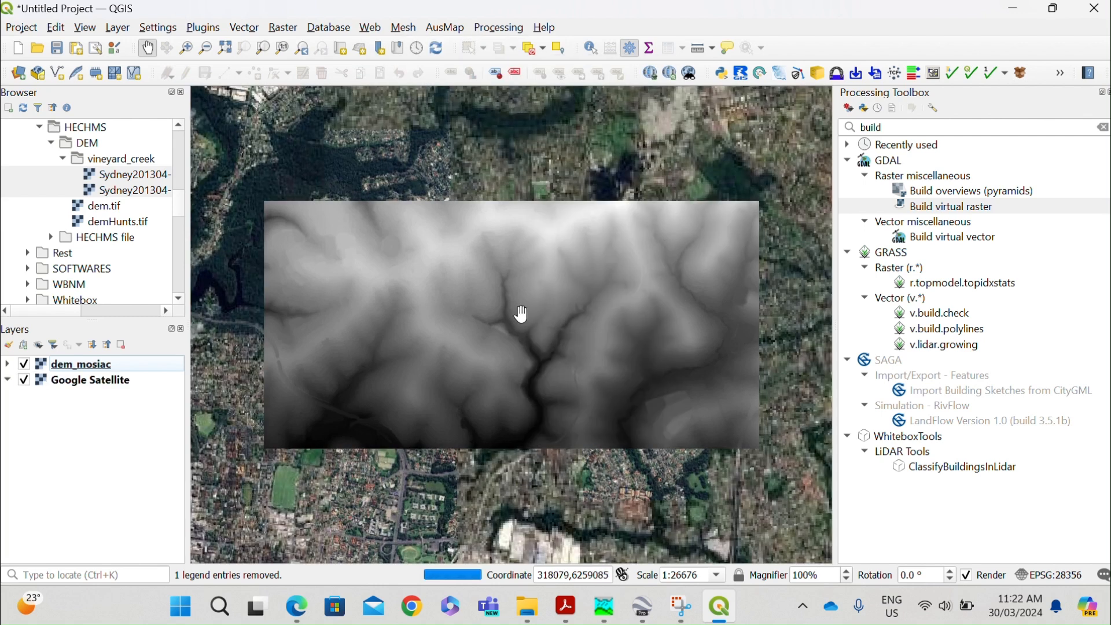
Reduce the dem_mosiac layer's global opacity to about 57.9% and check the overlay against the satellite imagery.
{"action": "left_click", "coordinate": [8, 364]}
{"action": "right_click", "coordinate": [73, 370]}
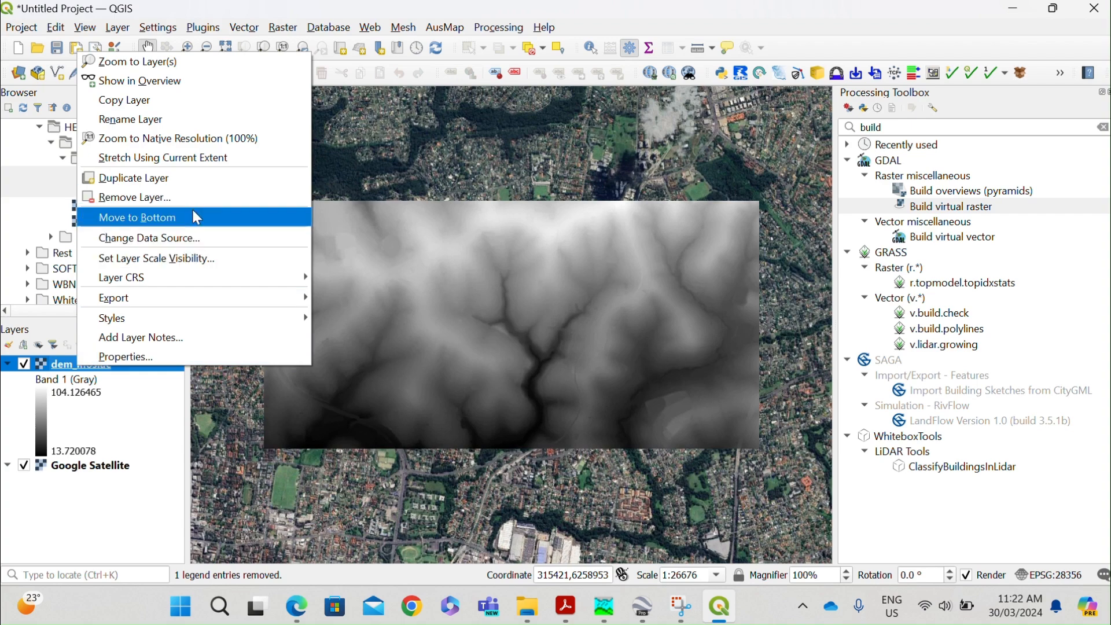
{"action": "left_click", "coordinate": [171, 355]}
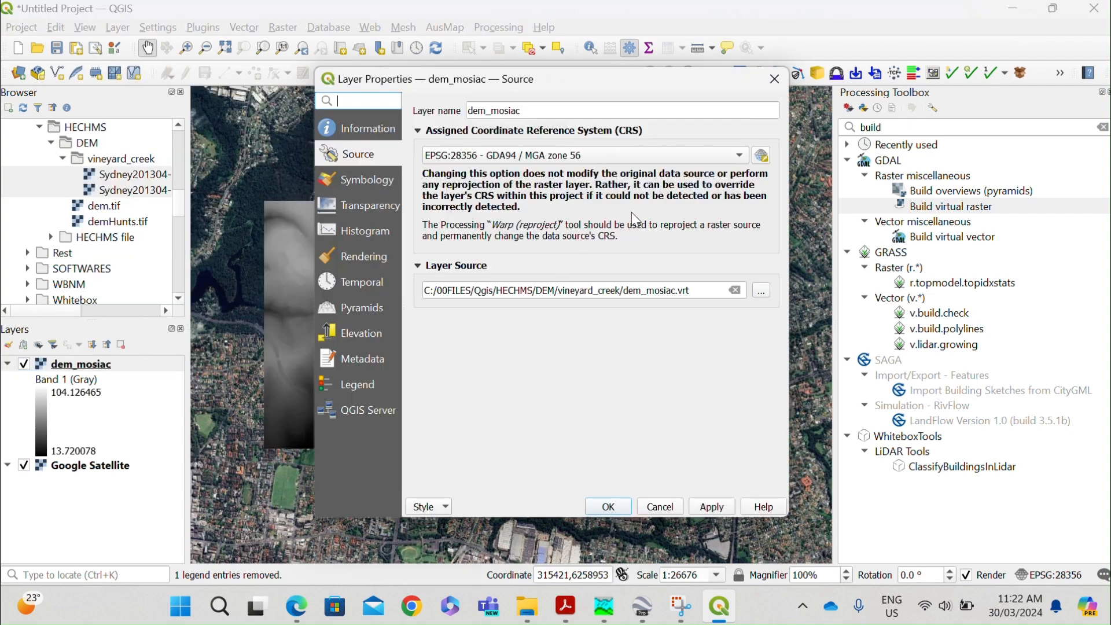
{"action": "left_click", "coordinate": [372, 209]}
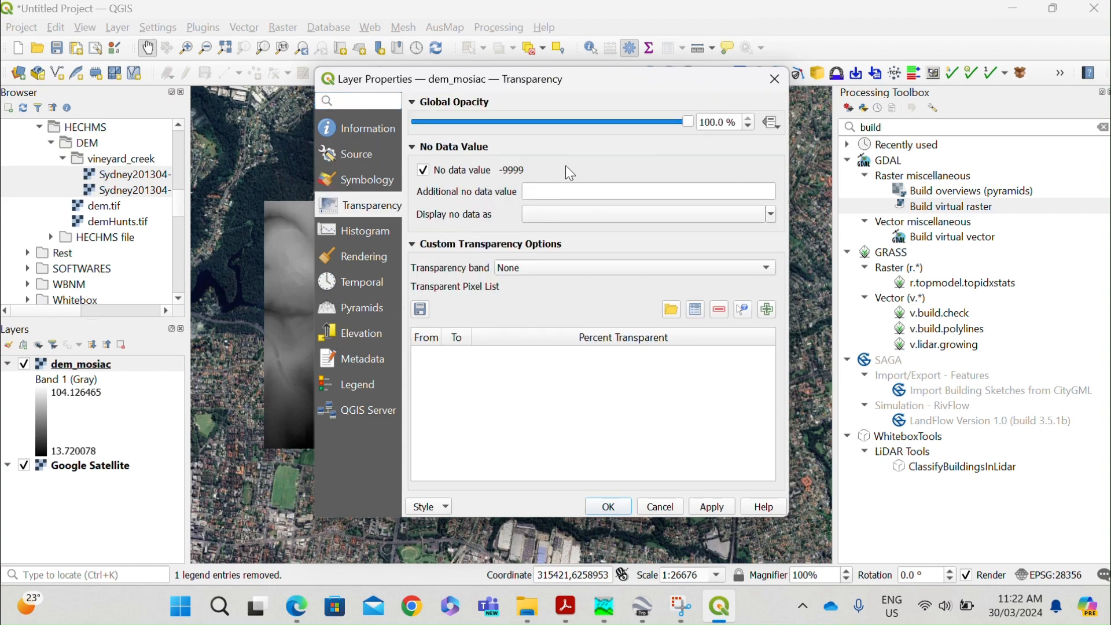
{"action": "left_click_drag", "start_coordinate": [628, 124], "coordinate": [573, 124]}
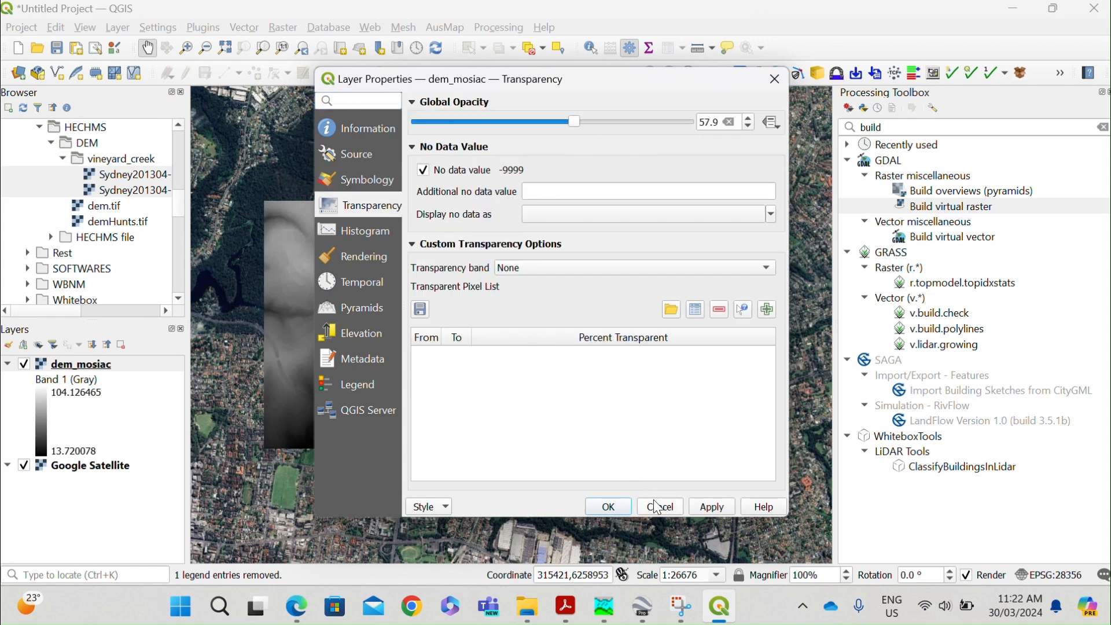
{"action": "left_click", "coordinate": [711, 507]}
{"action": "left_click", "coordinate": [608, 506]}
{"action": "scroll", "coordinate": [544, 304], "scroll_direction": "up", "scroll_amount": 1}
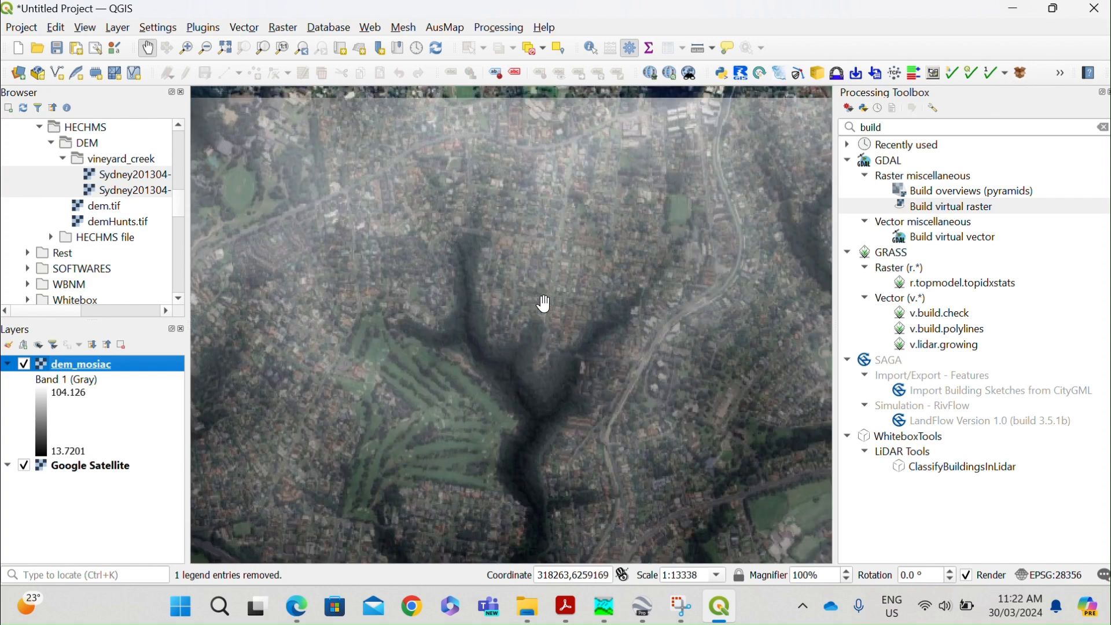
{"action": "scroll", "coordinate": [519, 321], "scroll_direction": "down", "scroll_amount": 1}
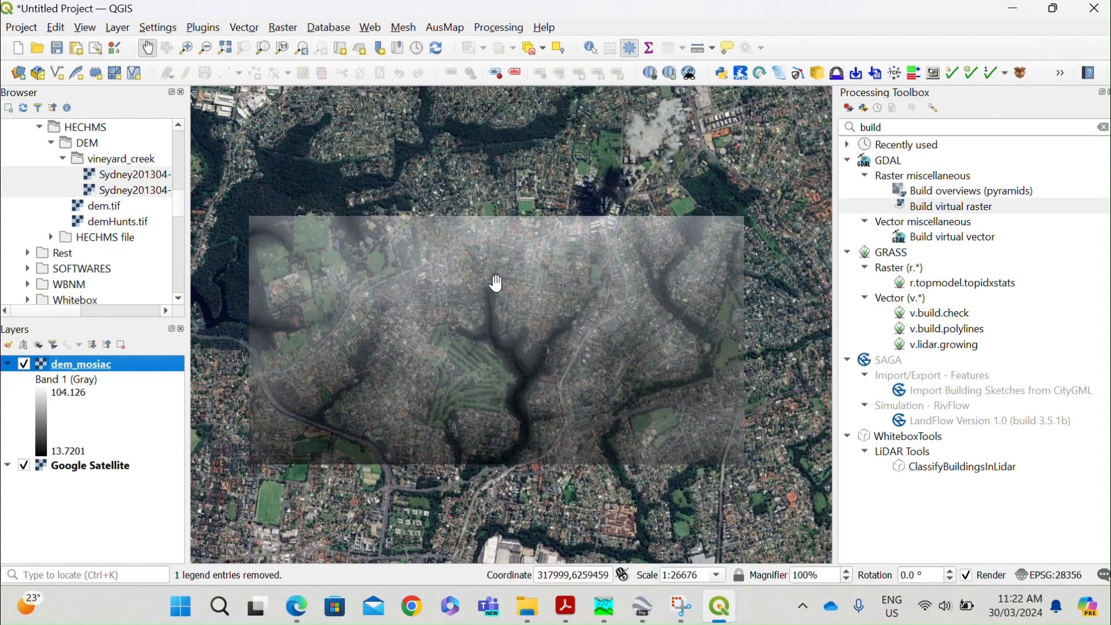
{"action": "scroll", "coordinate": [521, 244], "scroll_direction": "up", "scroll_amount": 1}
{"action": "scroll", "coordinate": [523, 246], "scroll_direction": "down", "scroll_amount": 1}
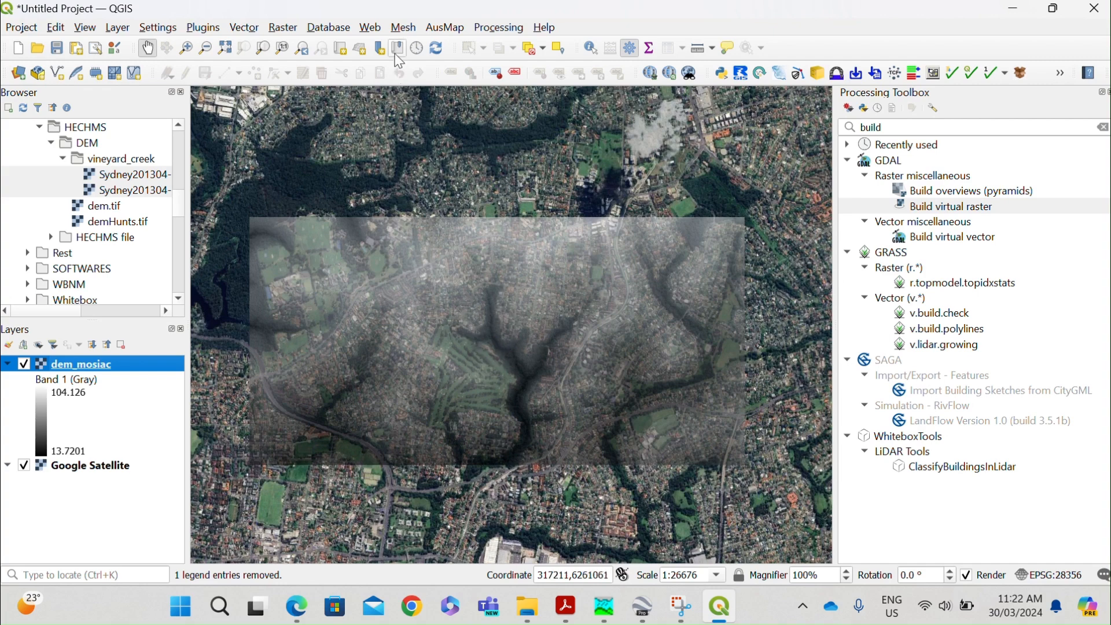
Search the processing tools for clip and open Clip raster by extent.
{"action": "left_click_drag", "start_coordinate": [907, 128], "coordinate": [791, 113]}
{"action": "type", "text": "c"}
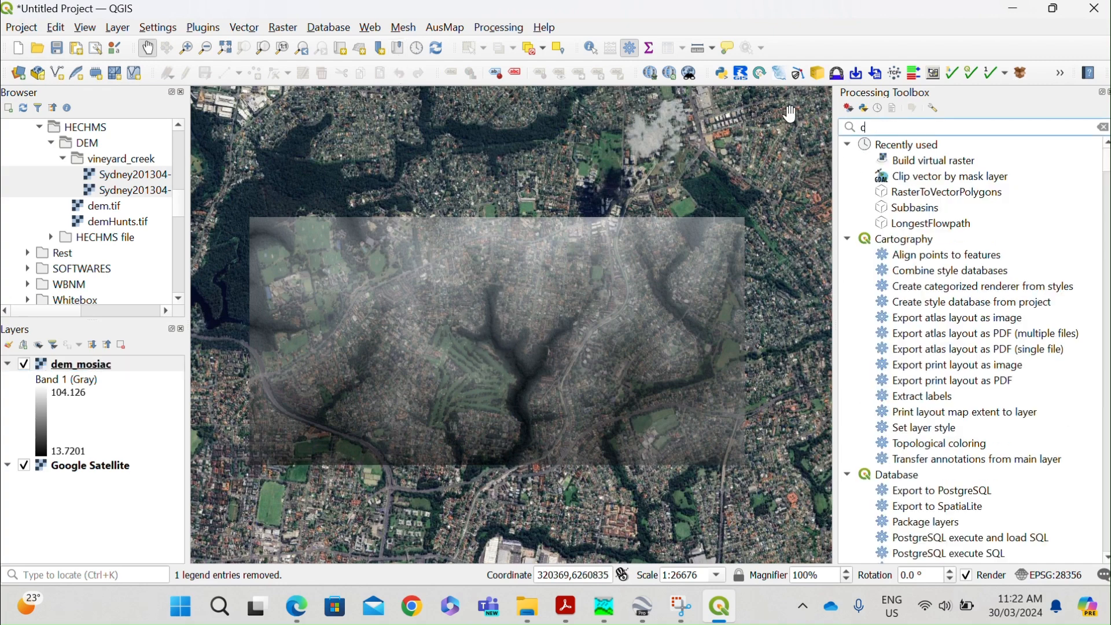
{"action": "type", "text": "lip"}
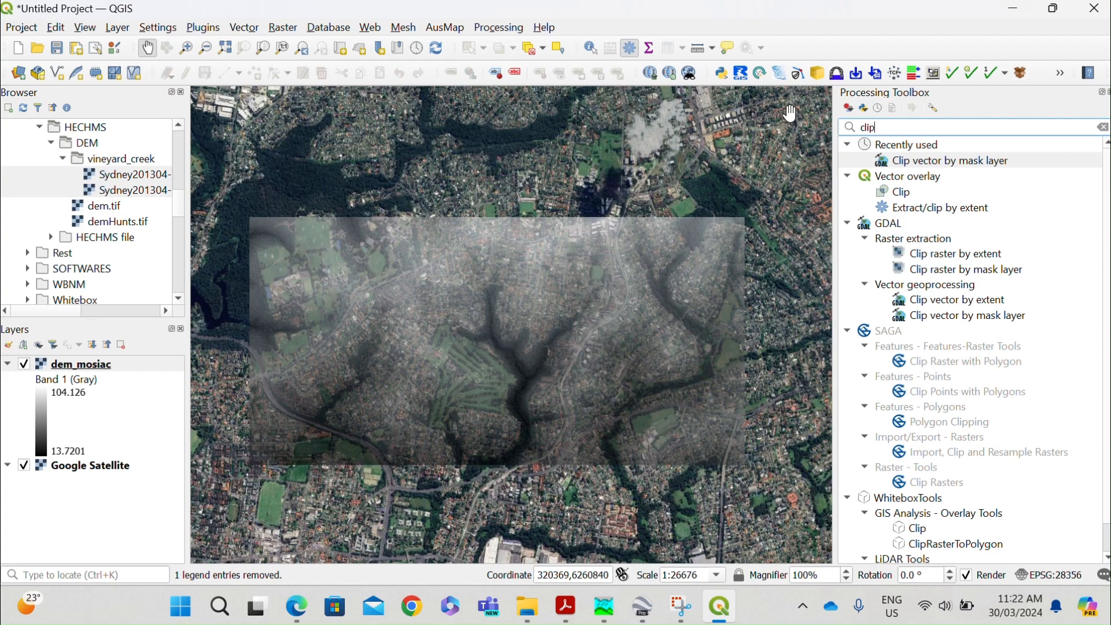
{"action": "left_click", "coordinate": [957, 270]}
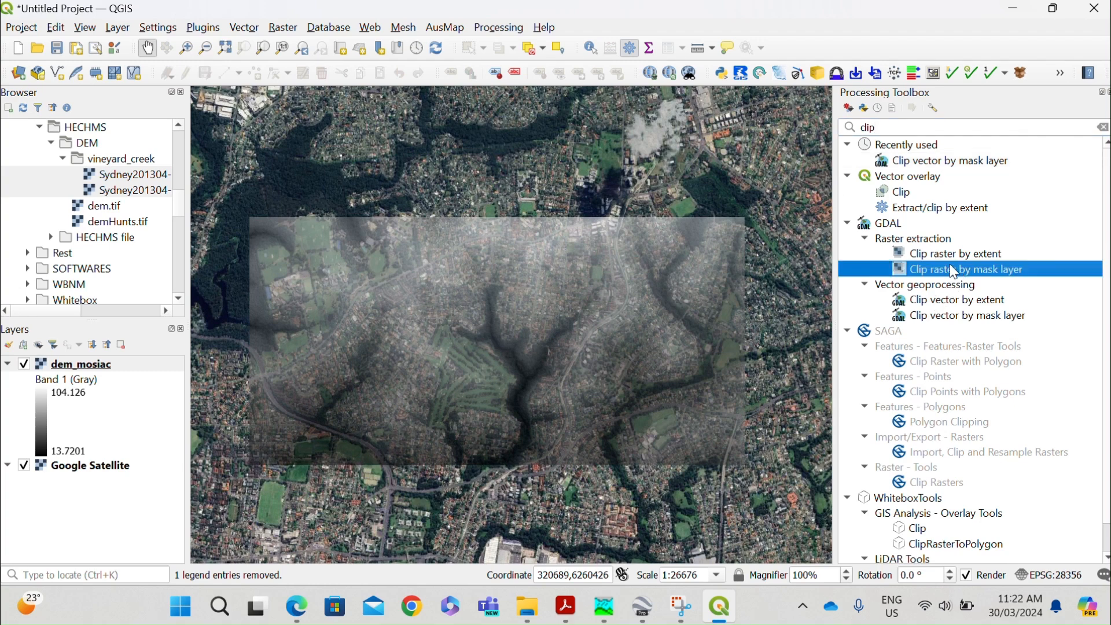
{"action": "double_click", "coordinate": [947, 256]}
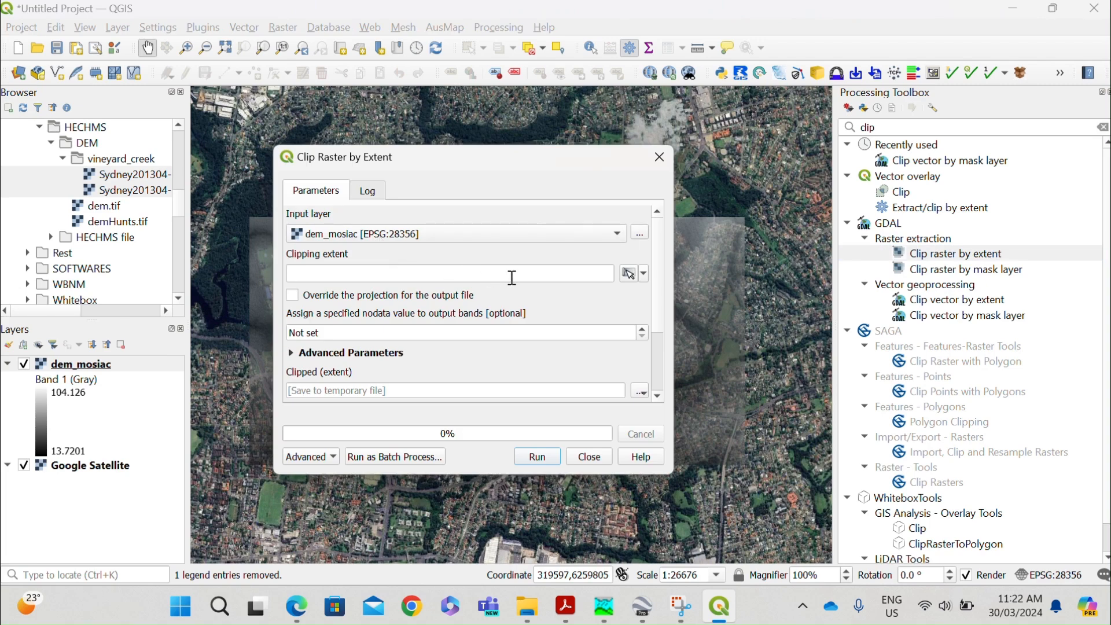
Draw the clipping extent on the map canvas around the central creek, about 317042 to 318924 east and 6258388 to 6259969 north.
{"action": "left_click", "coordinate": [642, 274]}
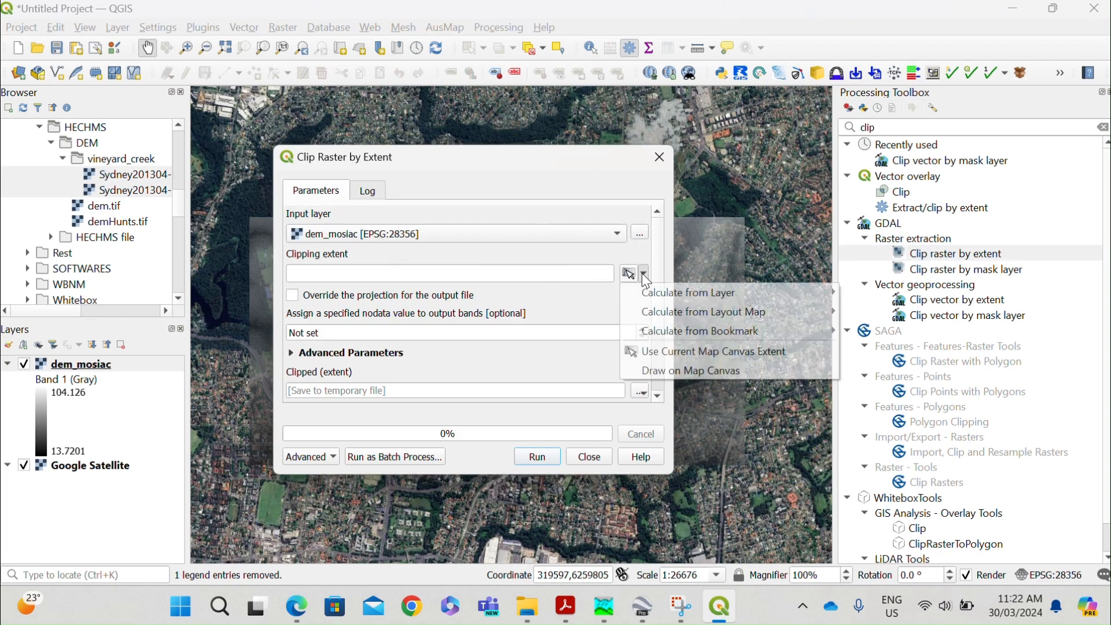
{"action": "left_click", "coordinate": [669, 371]}
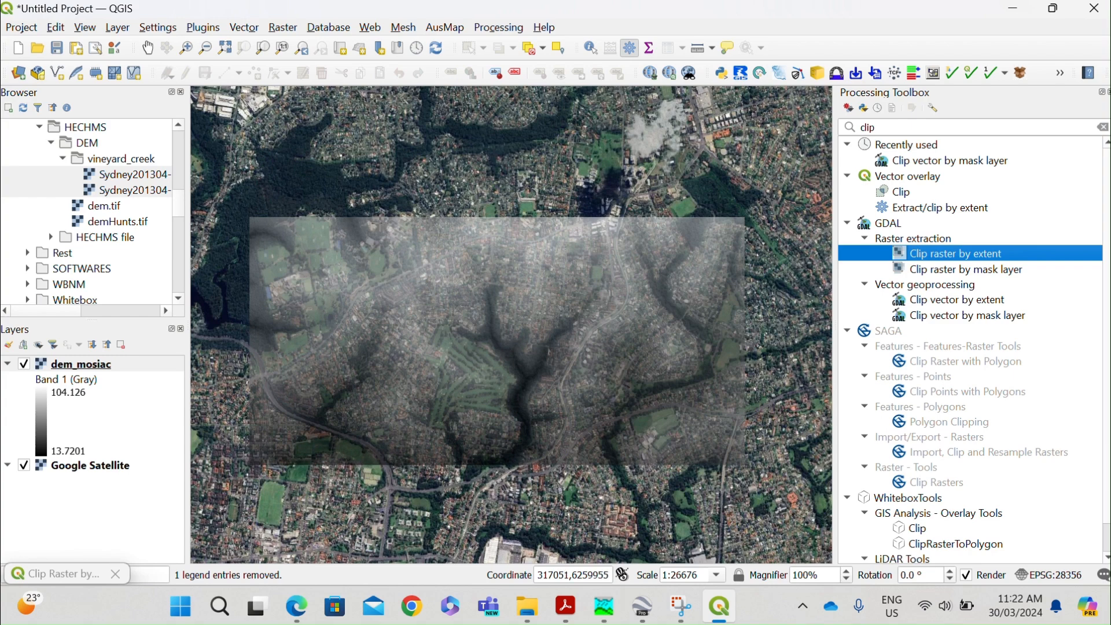
{"action": "mouse_move", "coordinate": [378, 221]}
{"action": "left_mouse_down"}
{"action": "mouse_move", "coordinate": [617, 445]}
{"action": "mouse_move", "coordinate": [598, 426]}
{"action": "mouse_move", "coordinate": [622, 427]}
{"action": "mouse_move", "coordinate": [614, 418]}
{"action": "left_mouse_up"}
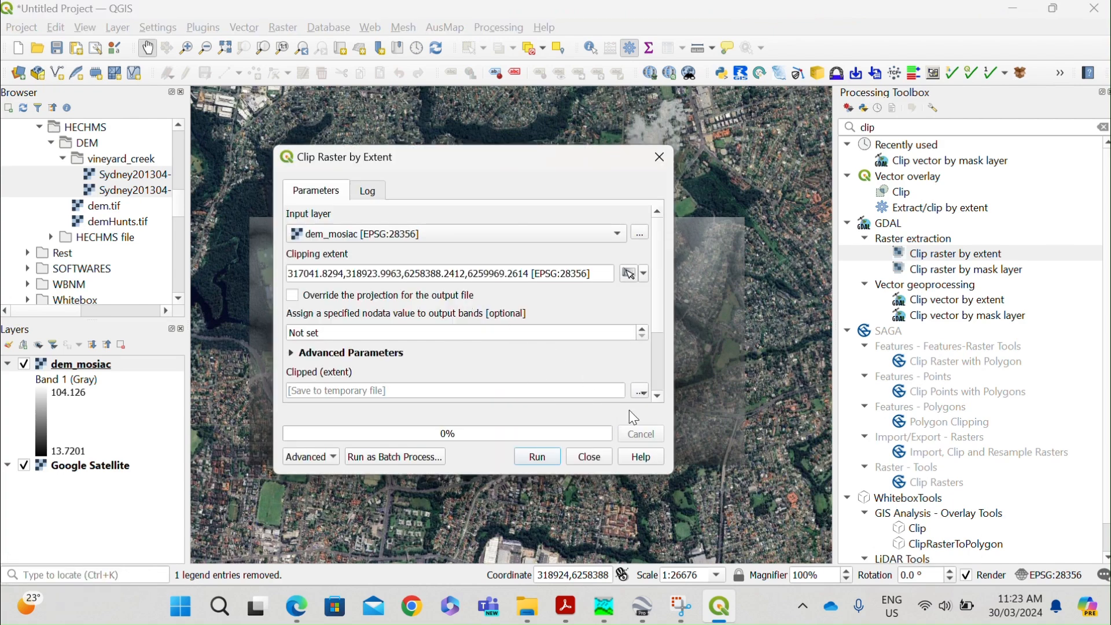
Set the clipped output to dem.tif in TIF format in the vineyard_creek folder and run the clip.
{"action": "left_click", "coordinate": [638, 395]}
{"action": "left_click", "coordinate": [648, 423]}
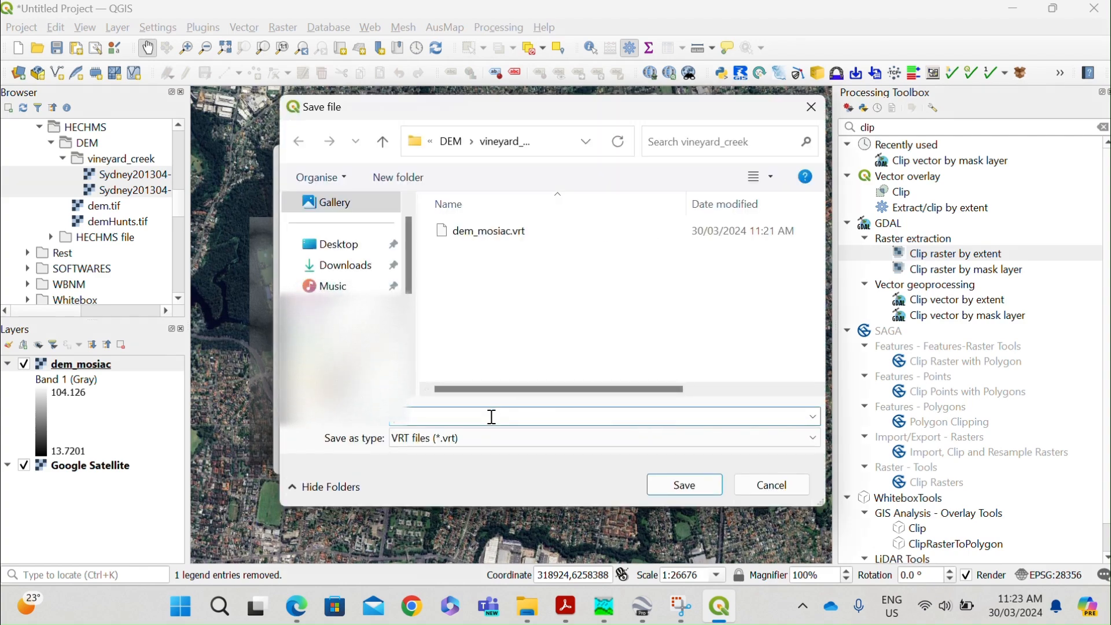
{"action": "type", "text": "dem"}
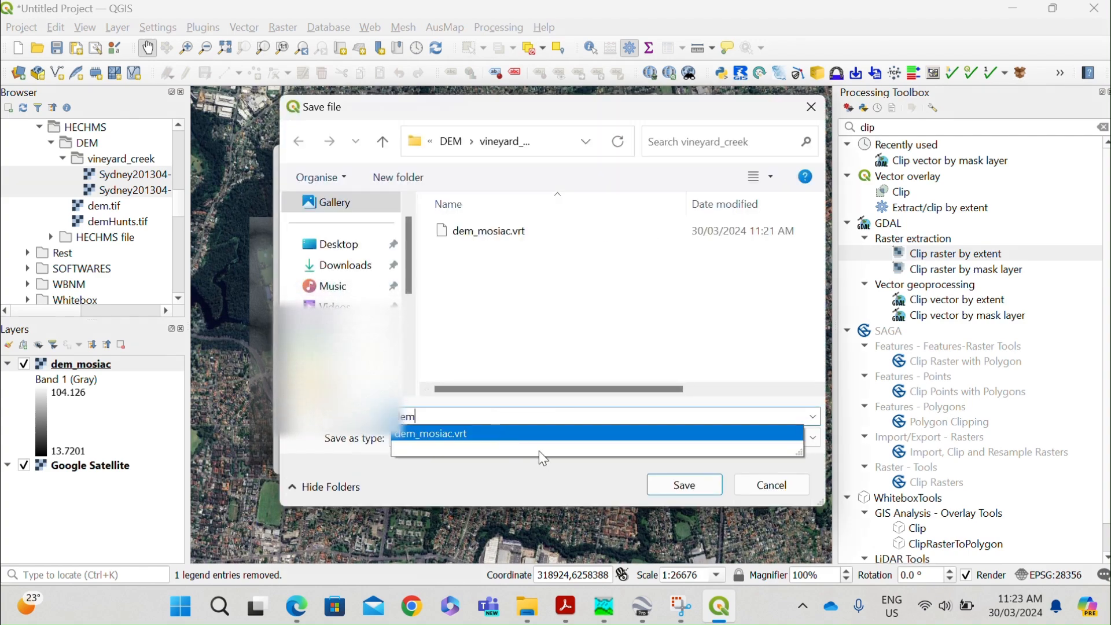
{"action": "left_click", "coordinate": [479, 480]}
{"action": "left_click", "coordinate": [488, 441]}
{"action": "scroll", "coordinate": [497, 261], "scroll_direction": "down", "scroll_amount": 5}
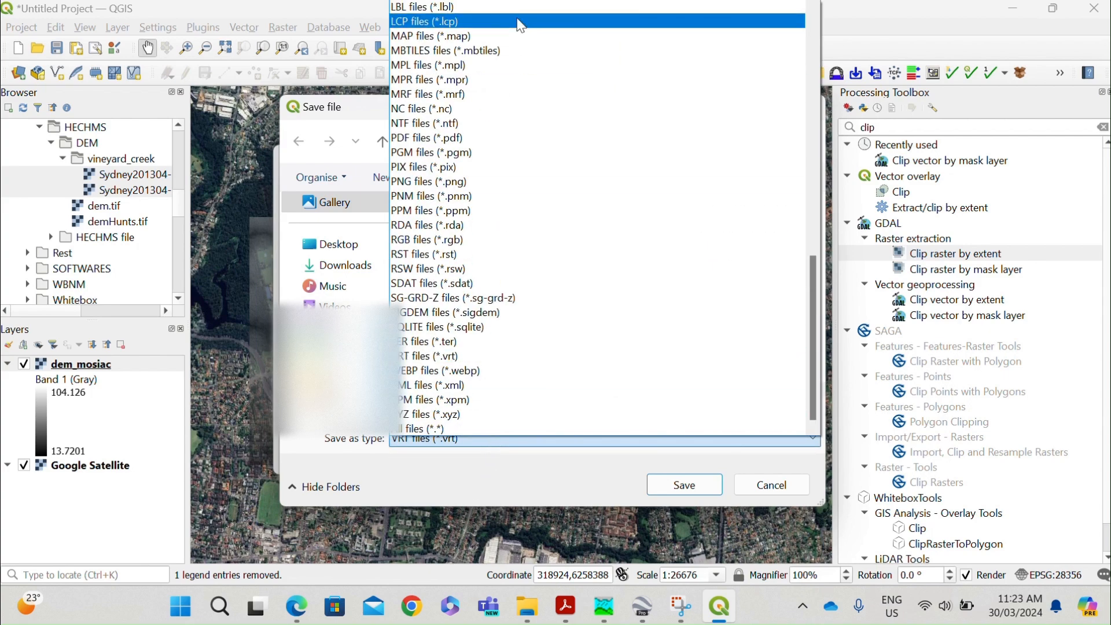
{"action": "scroll", "coordinate": [503, 174], "scroll_direction": "up", "scroll_amount": 12}
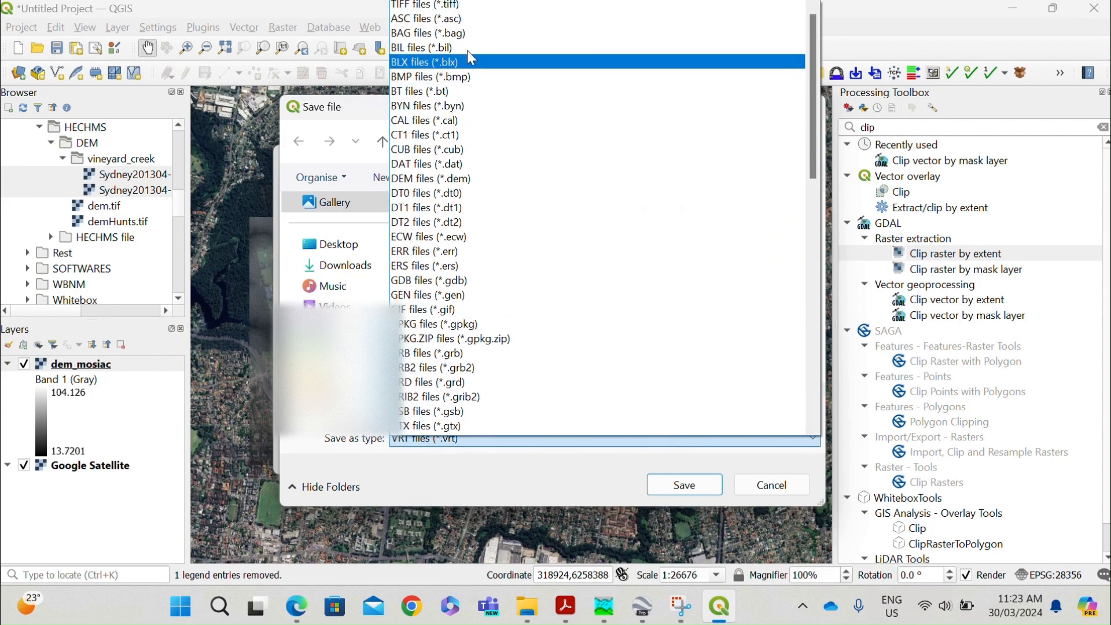
{"action": "left_click", "coordinate": [457, 7]}
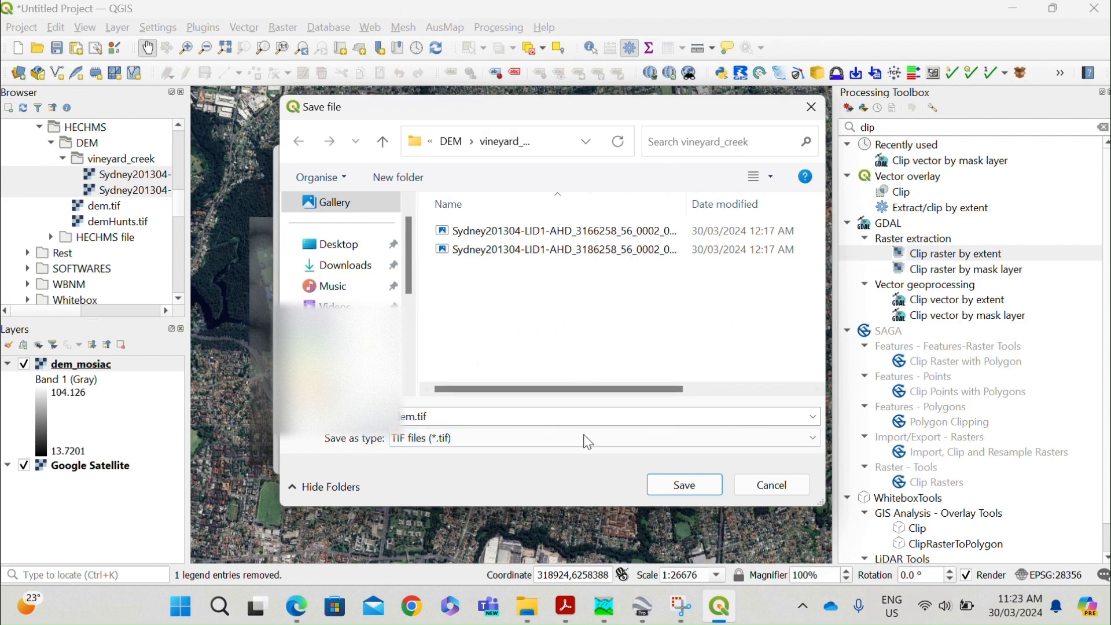
{"action": "left_click", "coordinate": [666, 484]}
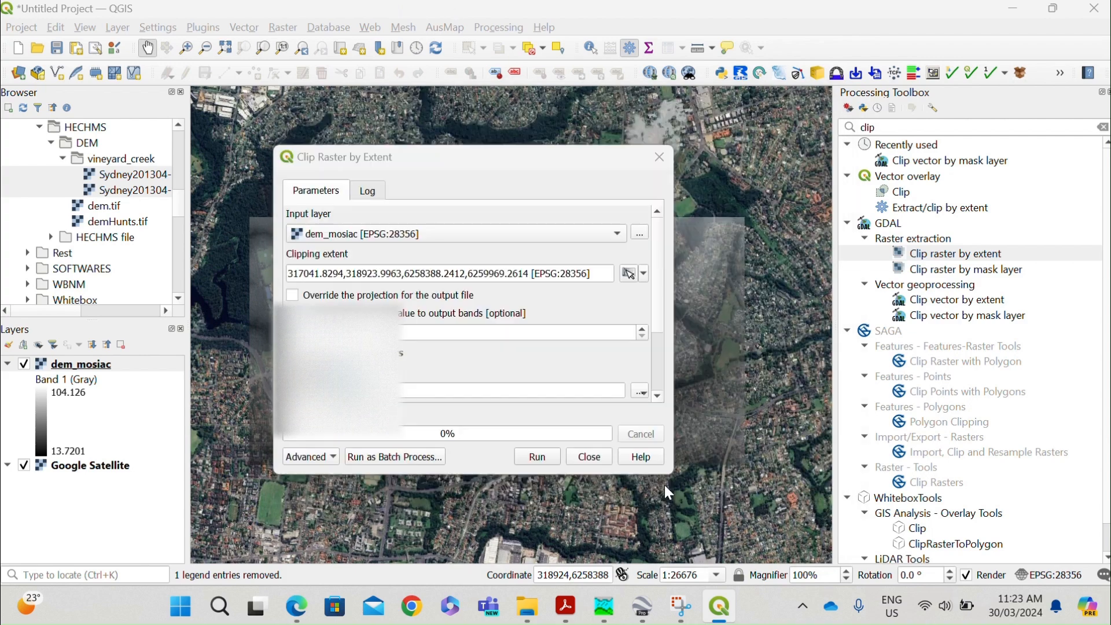
{"action": "left_click", "coordinate": [536, 455]}
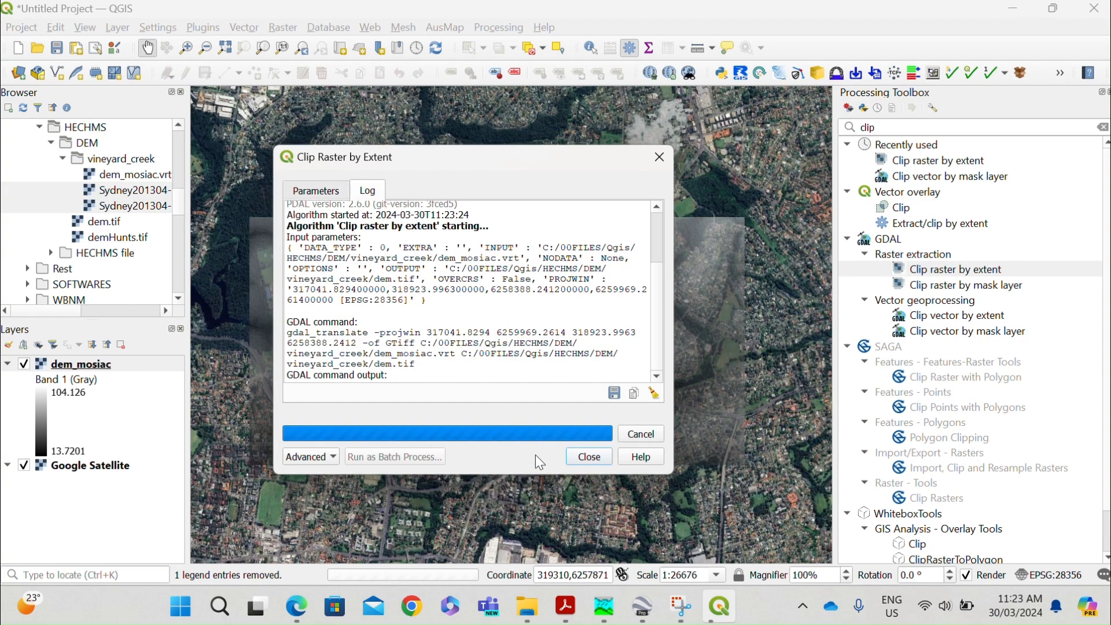
{"action": "left_click", "coordinate": [588, 457]}
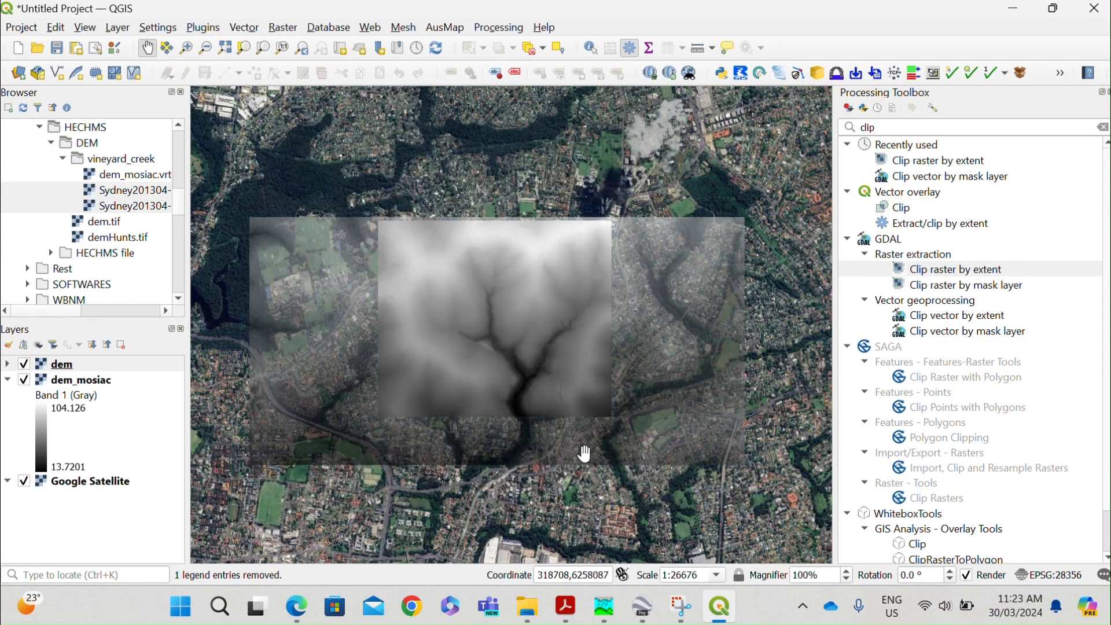
Hide the dem_mosiac layer, collapse its legend, and inspect the clipped dem layer over the satellite imagery.
{"action": "left_click", "coordinate": [24, 380]}
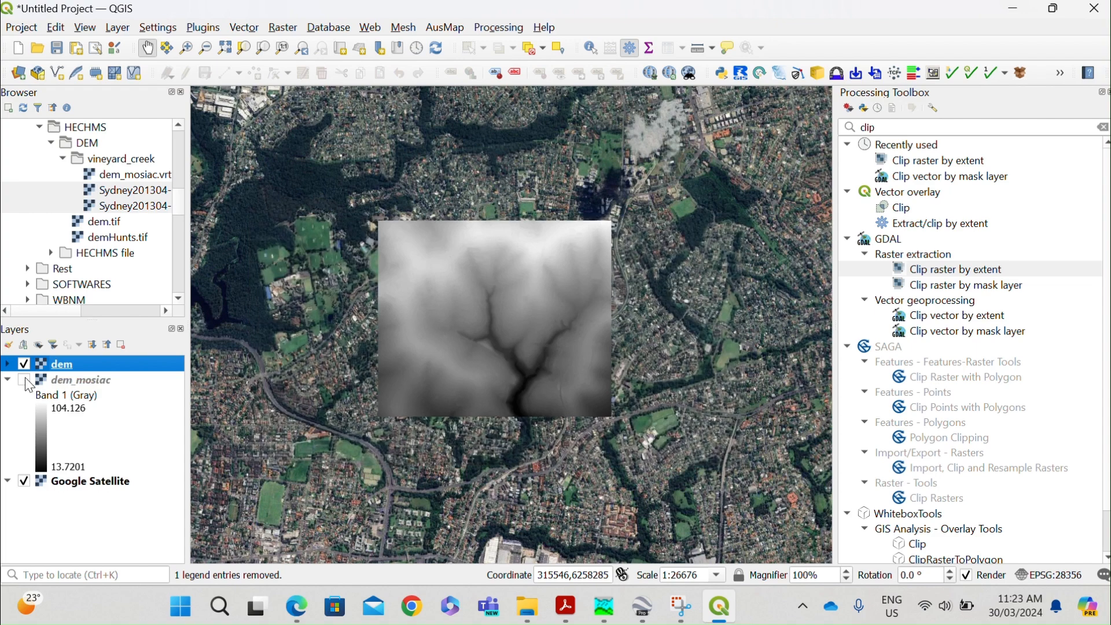
{"action": "left_click", "coordinate": [8, 380]}
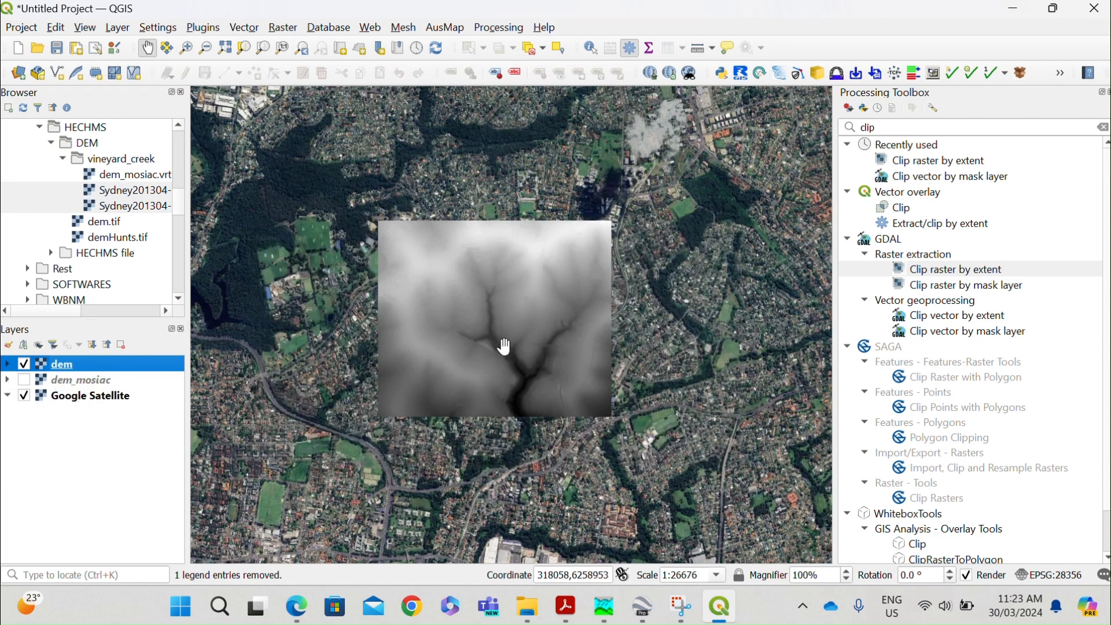
{"action": "scroll", "coordinate": [504, 343], "scroll_direction": "up", "scroll_amount": 1}
{"action": "scroll", "coordinate": [544, 316], "scroll_direction": "down", "scroll_amount": 1}
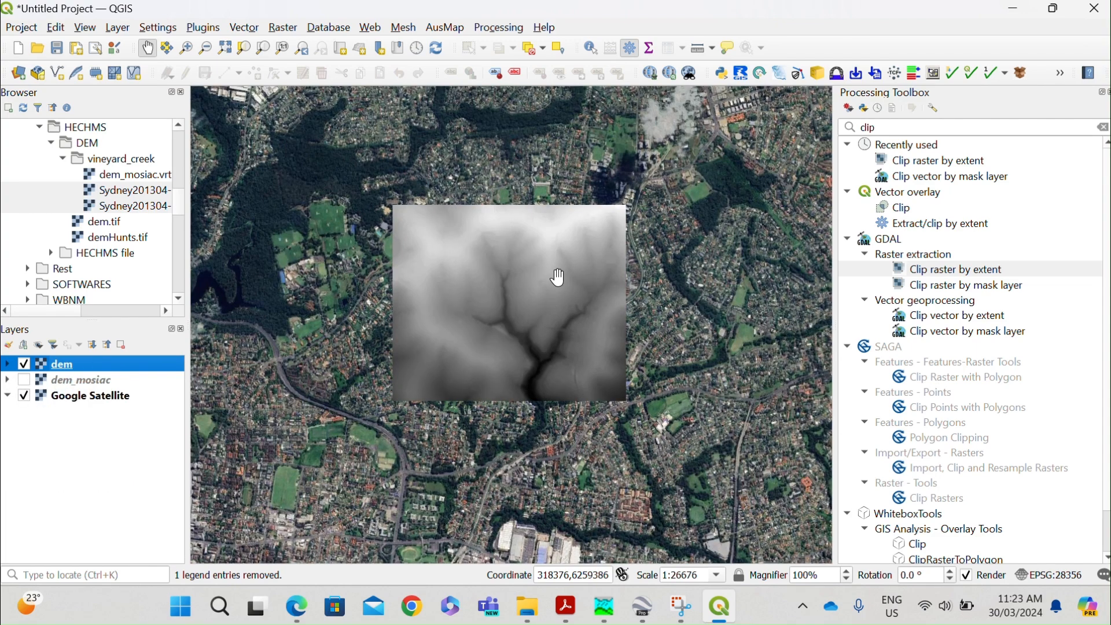
{"action": "scroll", "coordinate": [527, 317], "scroll_direction": "up", "scroll_amount": 1}
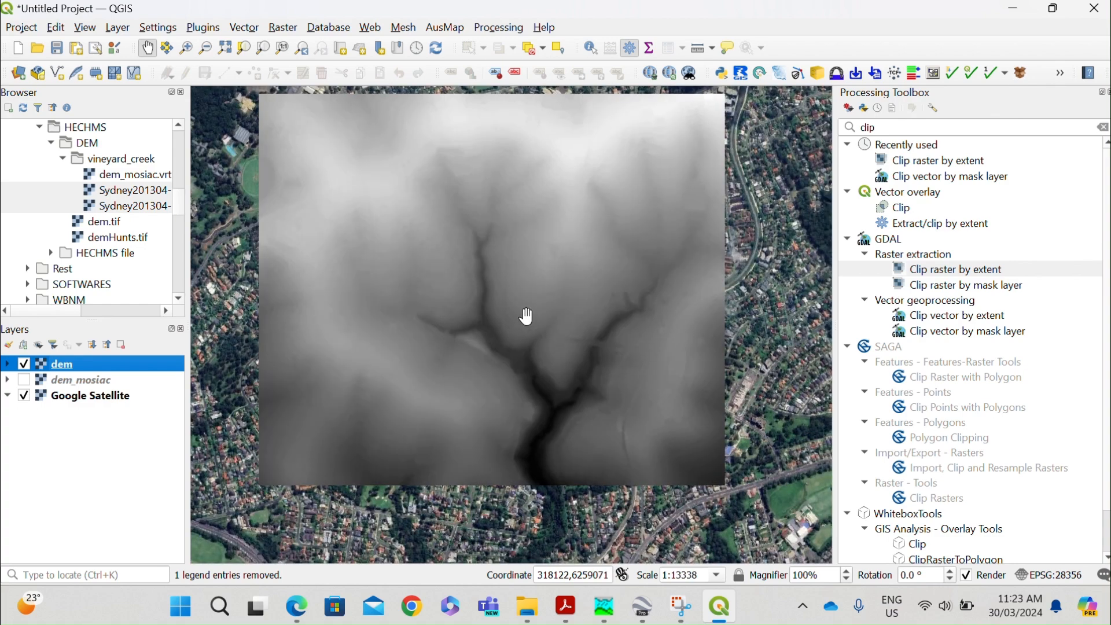
{"action": "scroll", "coordinate": [528, 317], "scroll_direction": "down", "scroll_amount": 1}
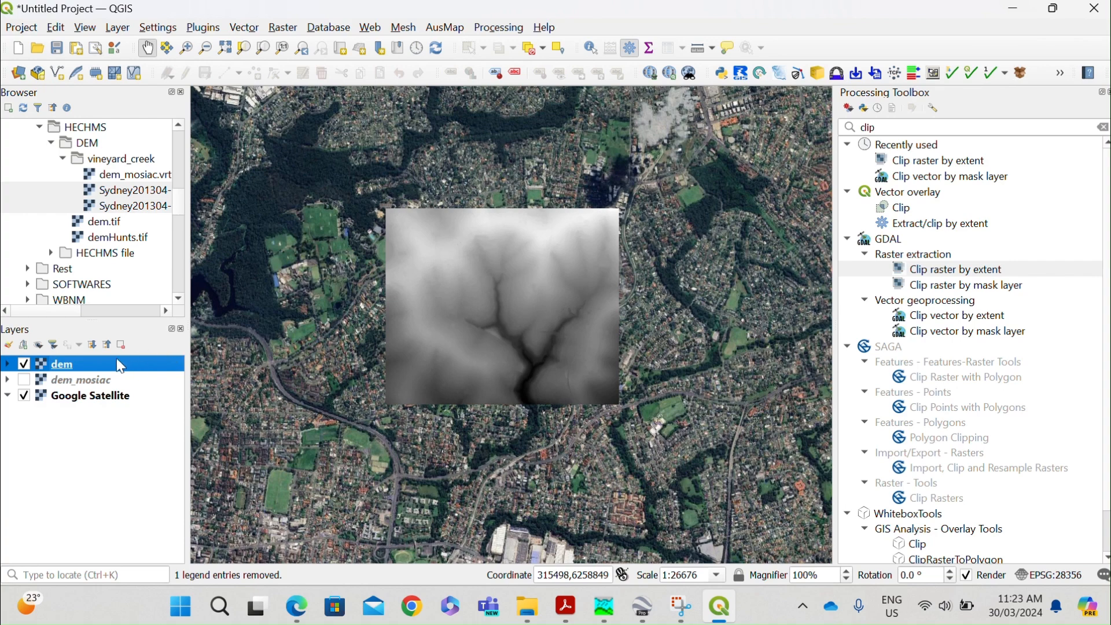
Start exporting the dem layer as a raw-data GeoTIFF and browse to the Qgis\HECHMS\DEM folder for the output.
{"action": "right_click", "coordinate": [74, 373]}
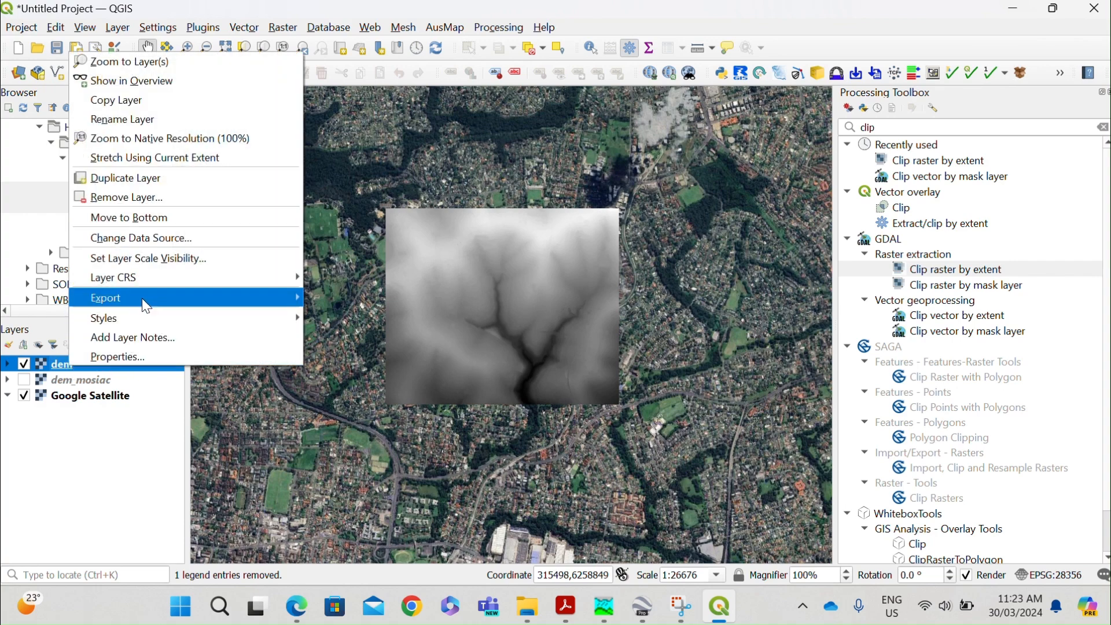
{"action": "mouse_move", "coordinate": [145, 297]}
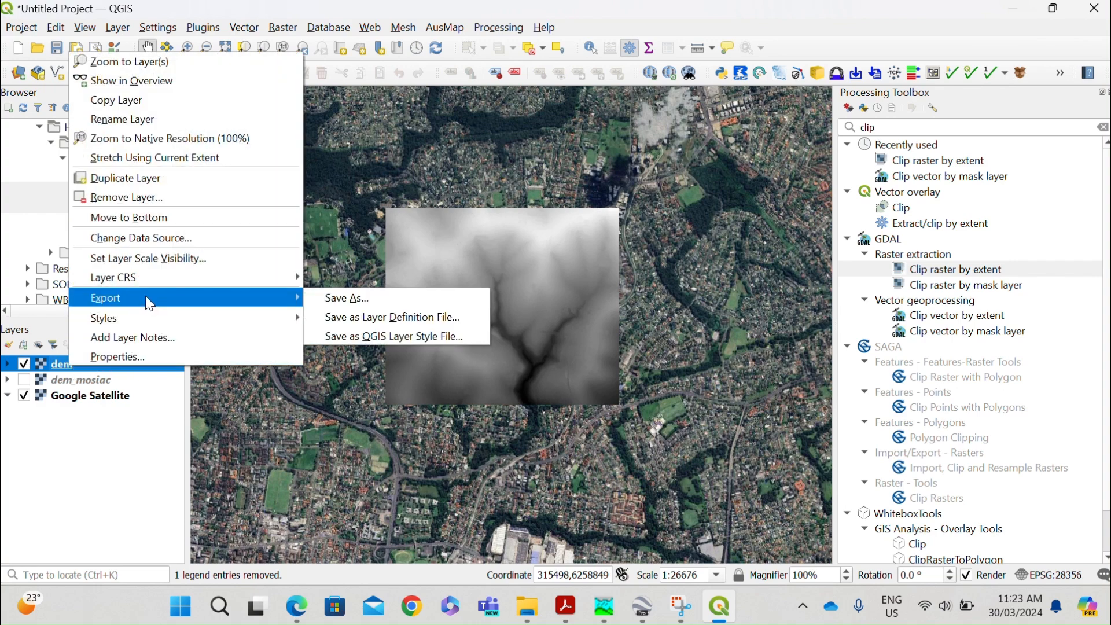
{"action": "left_click", "coordinate": [349, 300]}
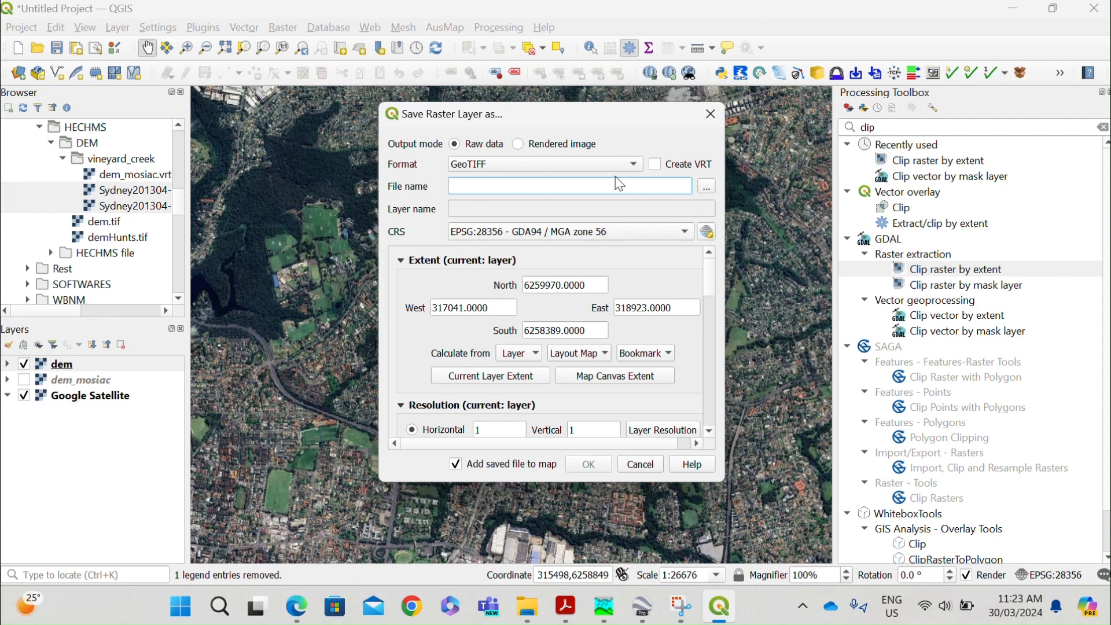
{"action": "left_click", "coordinate": [706, 188]}
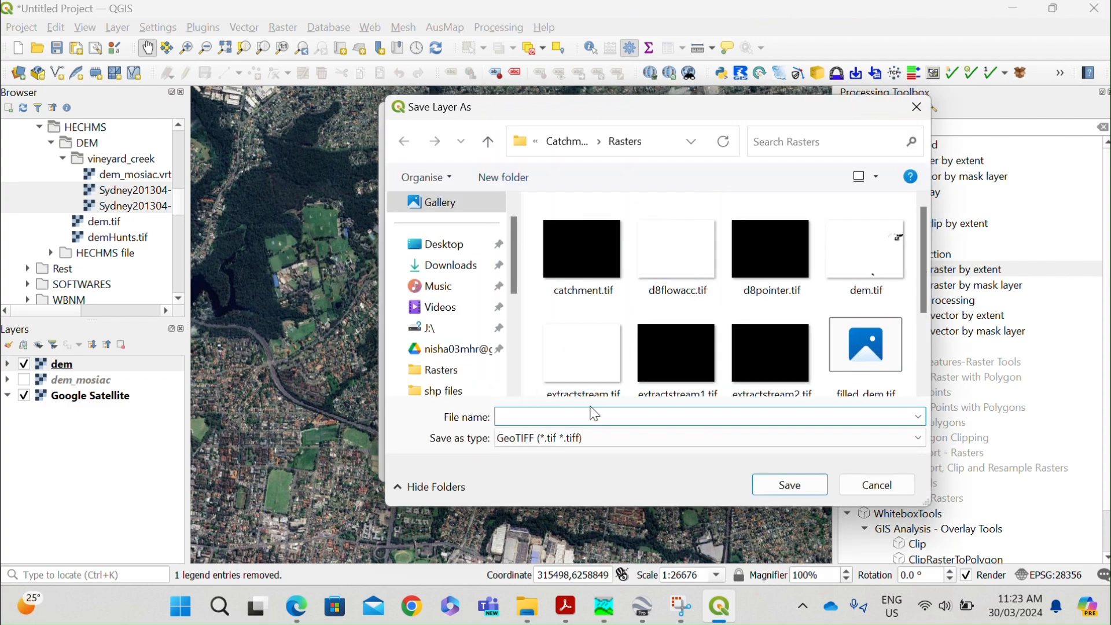
{"action": "left_click", "coordinate": [567, 141]}
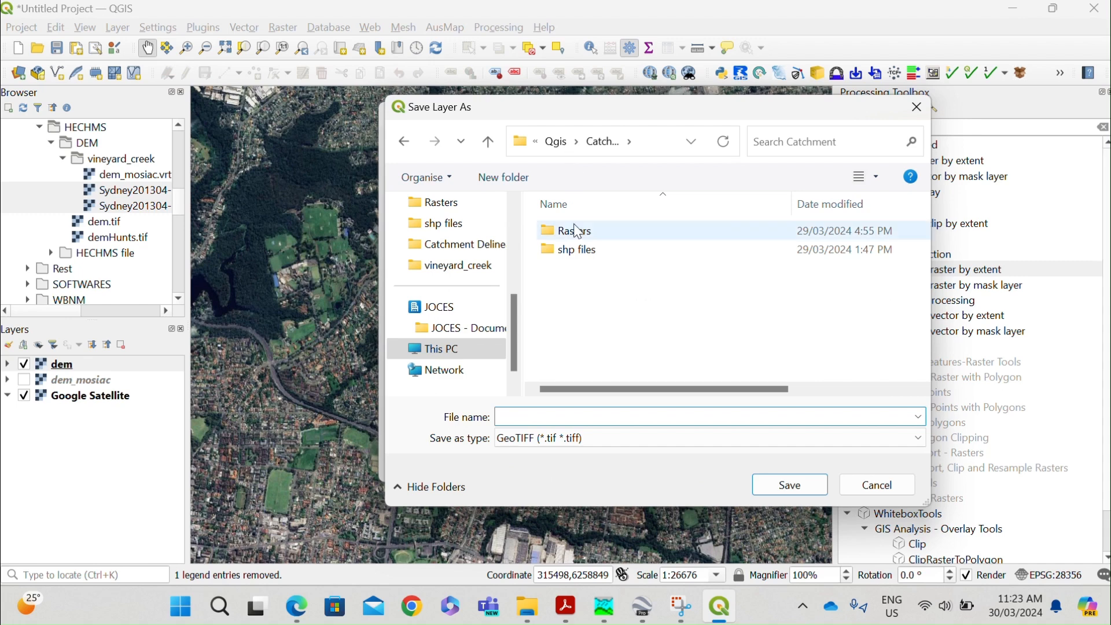
{"action": "left_click", "coordinate": [567, 141]}
{"action": "double_click", "coordinate": [579, 250]}
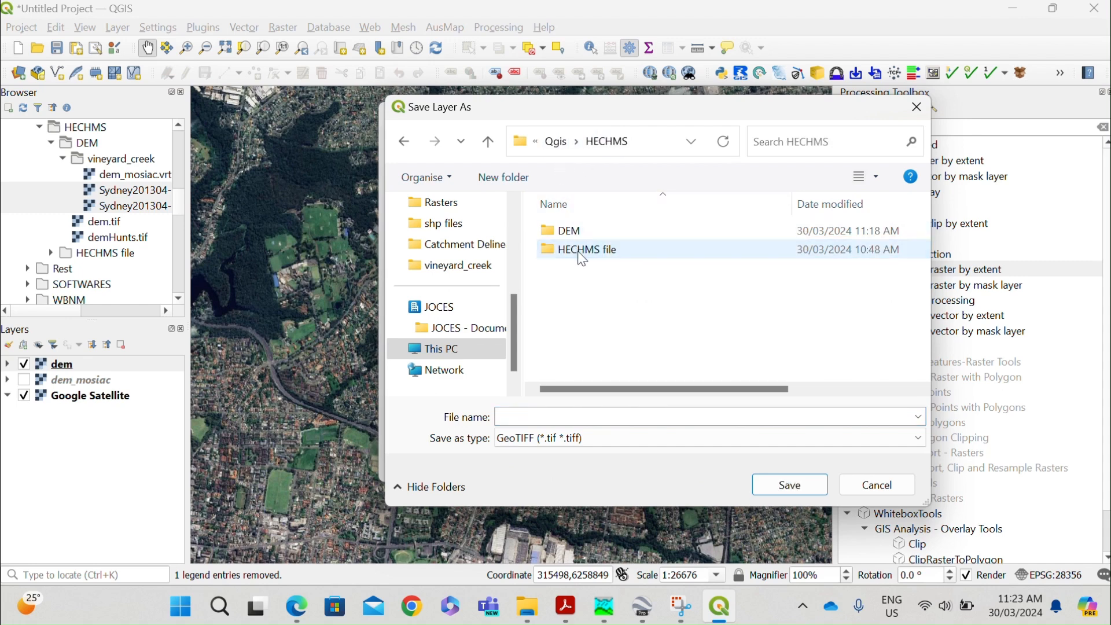
{"action": "left_click", "coordinate": [580, 237]}
{"action": "double_click", "coordinate": [581, 237]}
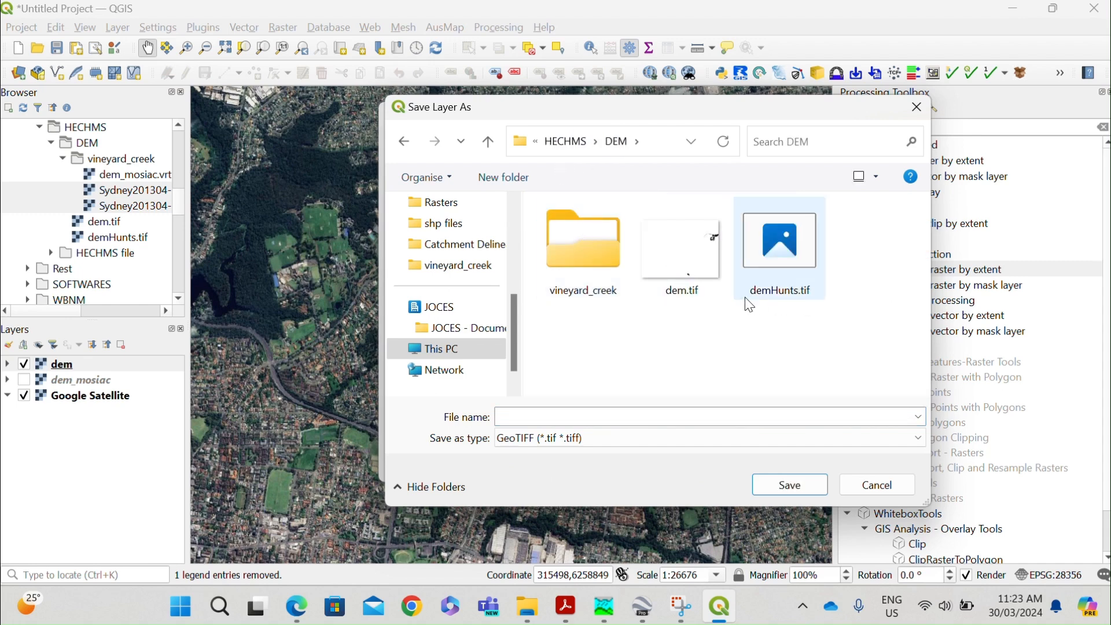
Name the exported raster demVineyard and save it in the DEM folder.
{"action": "left_click", "coordinate": [631, 414]}
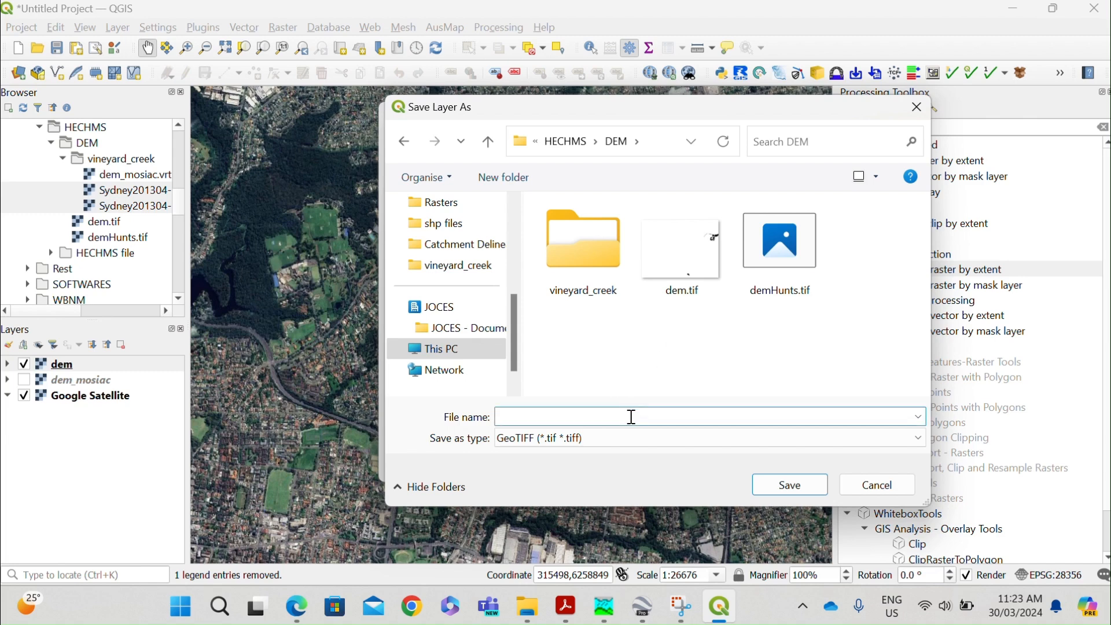
{"action": "type", "text": "demVineyard"}
{"action": "left_click", "coordinate": [765, 482]}
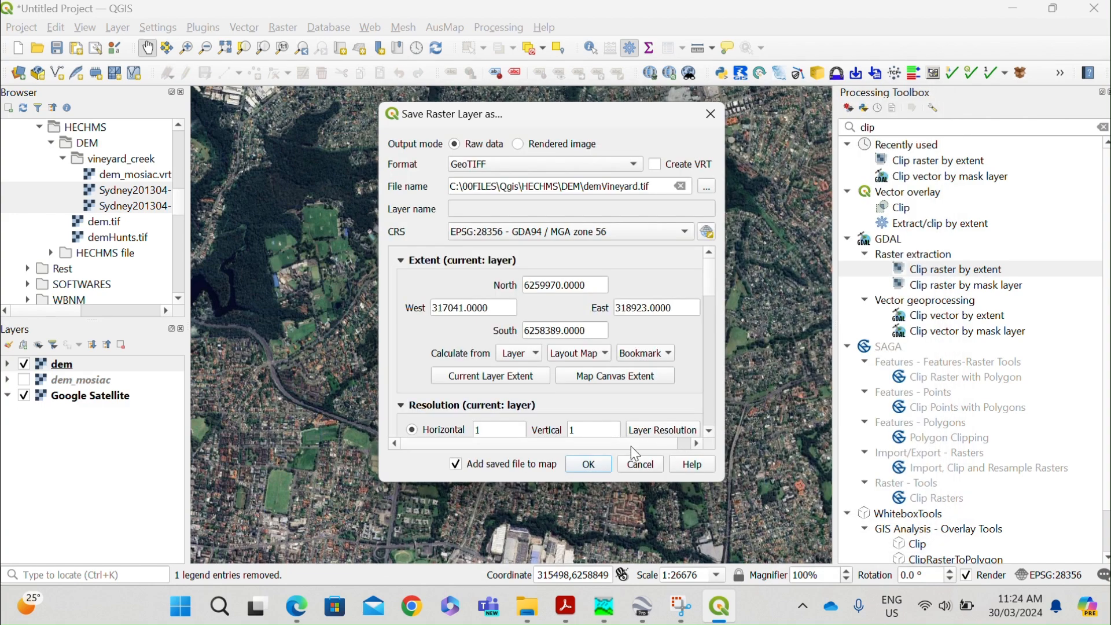
{"action": "left_click", "coordinate": [569, 464]}
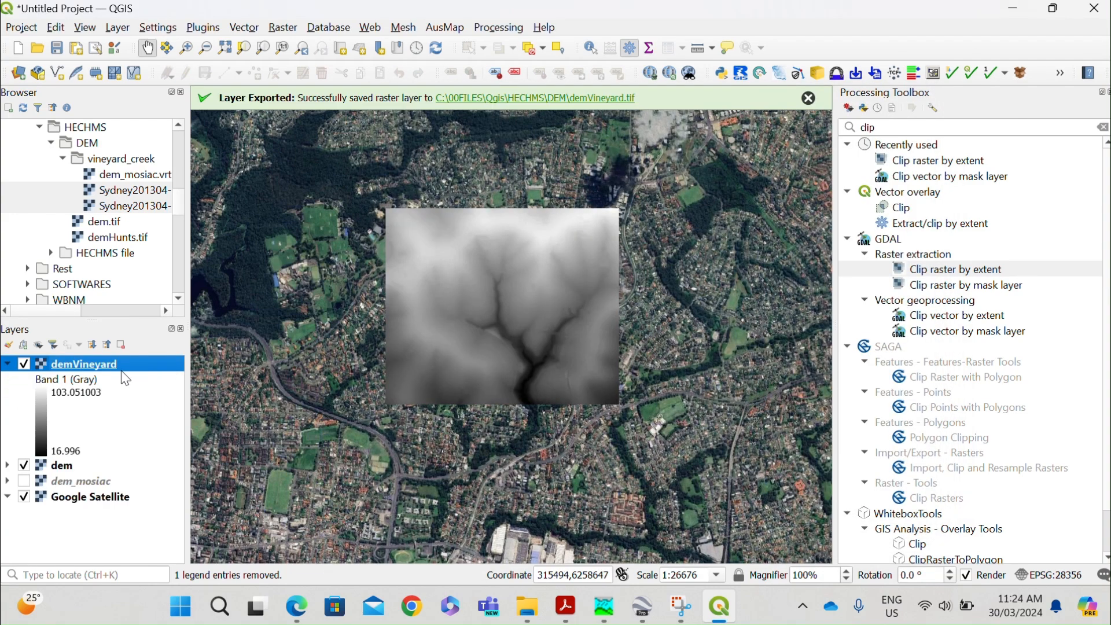
Remove the demVineyard layer from the project.
{"action": "right_click", "coordinate": [120, 370]}
{"action": "left_click", "coordinate": [191, 202]}
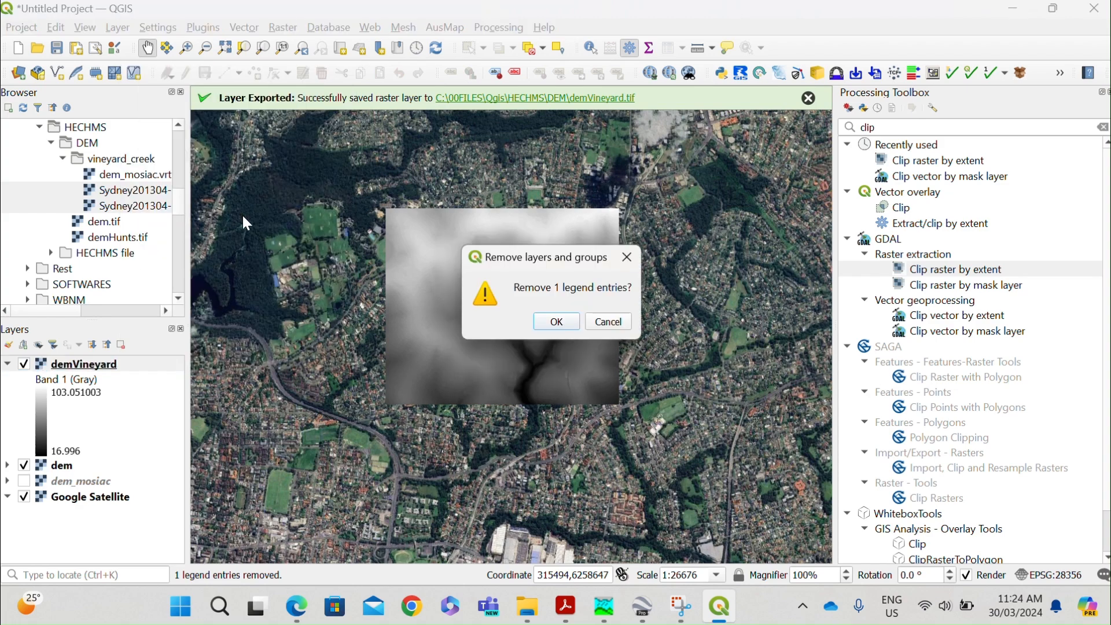
{"action": "left_click", "coordinate": [553, 322]}
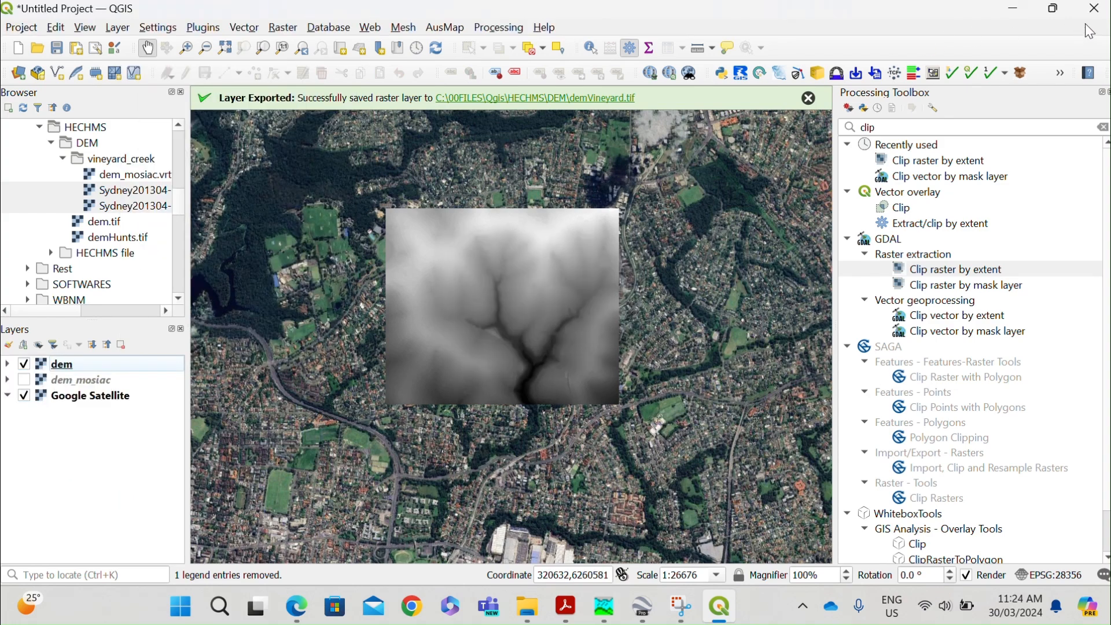
Switch to File Explorer and check the Qgis\HECHMS\DEM folder for the exported demVineyard.tif file.
{"action": "left_click", "coordinate": [1013, 9]}
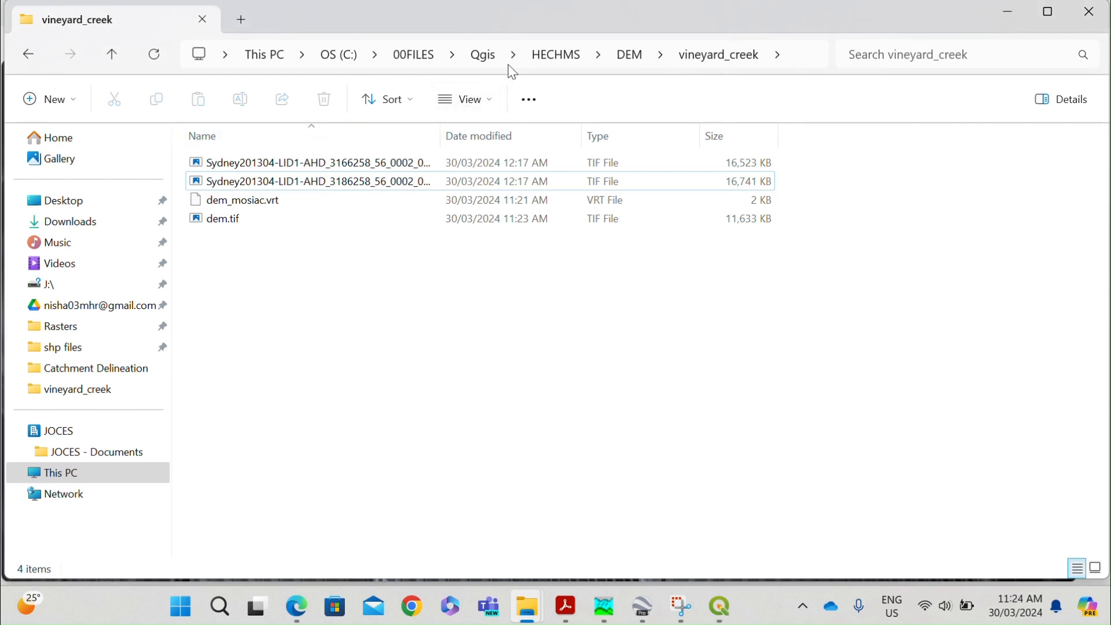
{"action": "key", "text": "super+shift+s"}
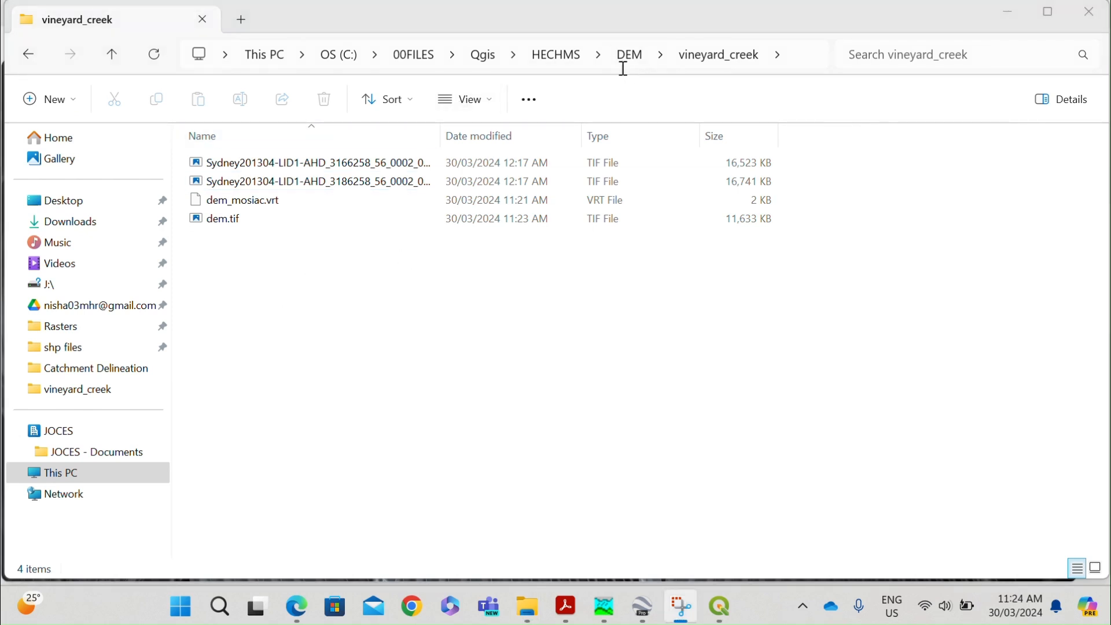
{"action": "left_click", "coordinate": [408, 54]}
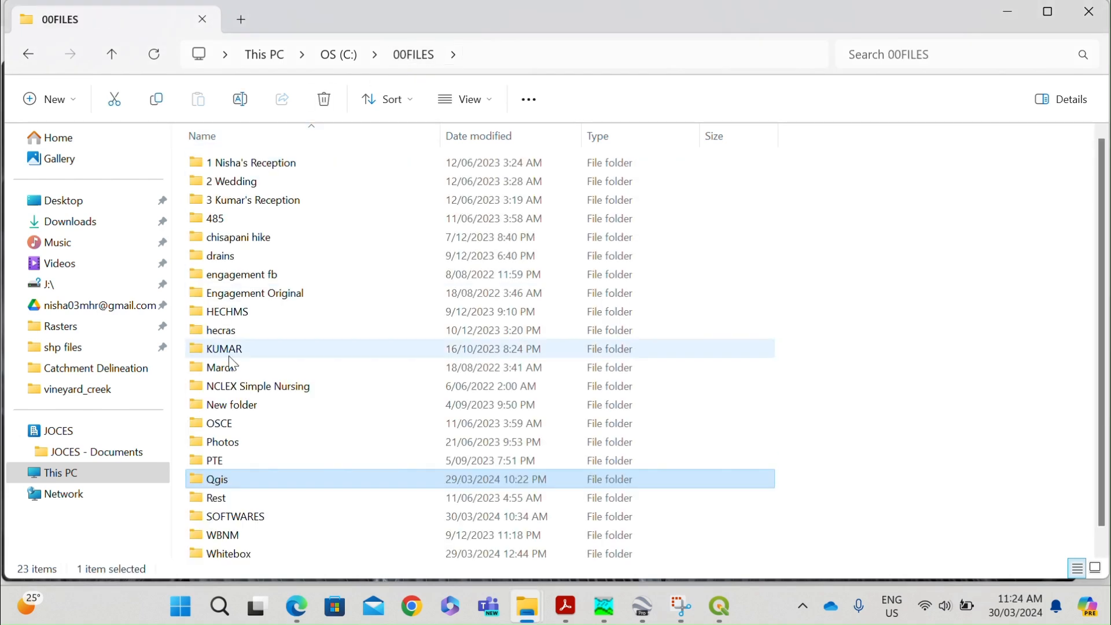
{"action": "double_click", "coordinate": [243, 478]}
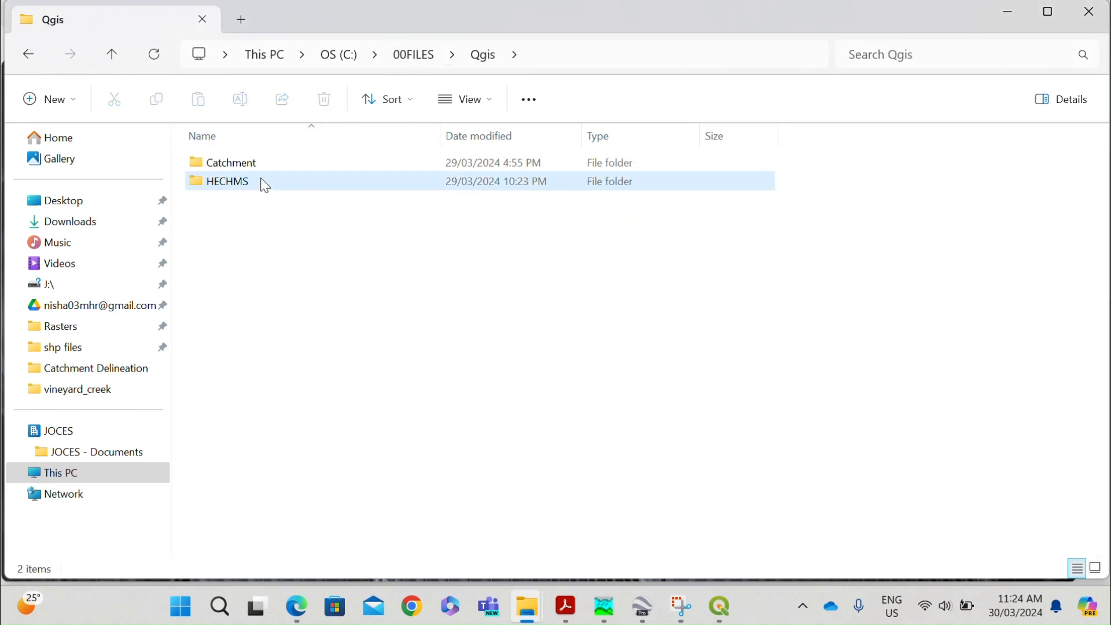
{"action": "double_click", "coordinate": [265, 183]}
{"action": "double_click", "coordinate": [247, 165]}
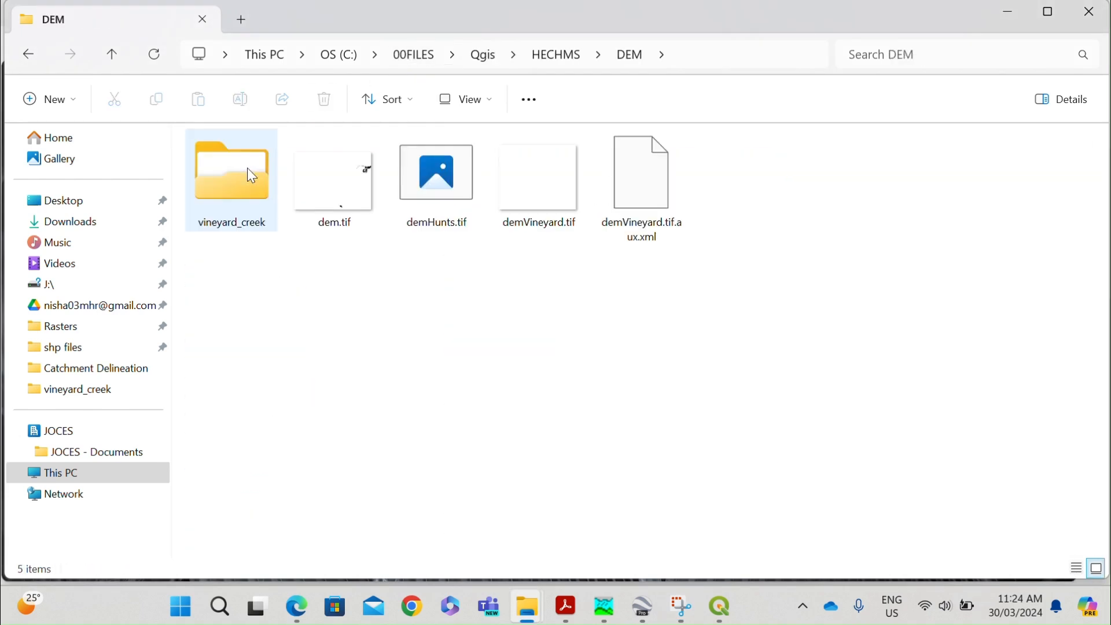
{"action": "left_click", "coordinate": [558, 211]}
{"action": "left_click", "coordinate": [630, 496]}
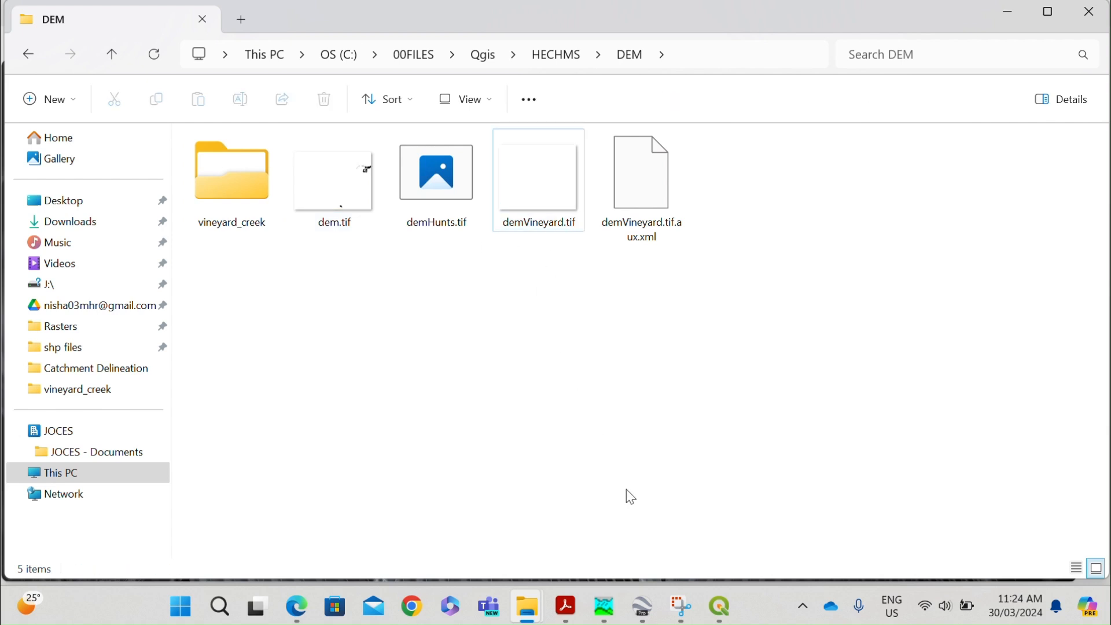
Switch to HEC-HMS and start a new project named Vineyard Creek.
{"action": "mouse_move", "coordinate": [716, 616]}
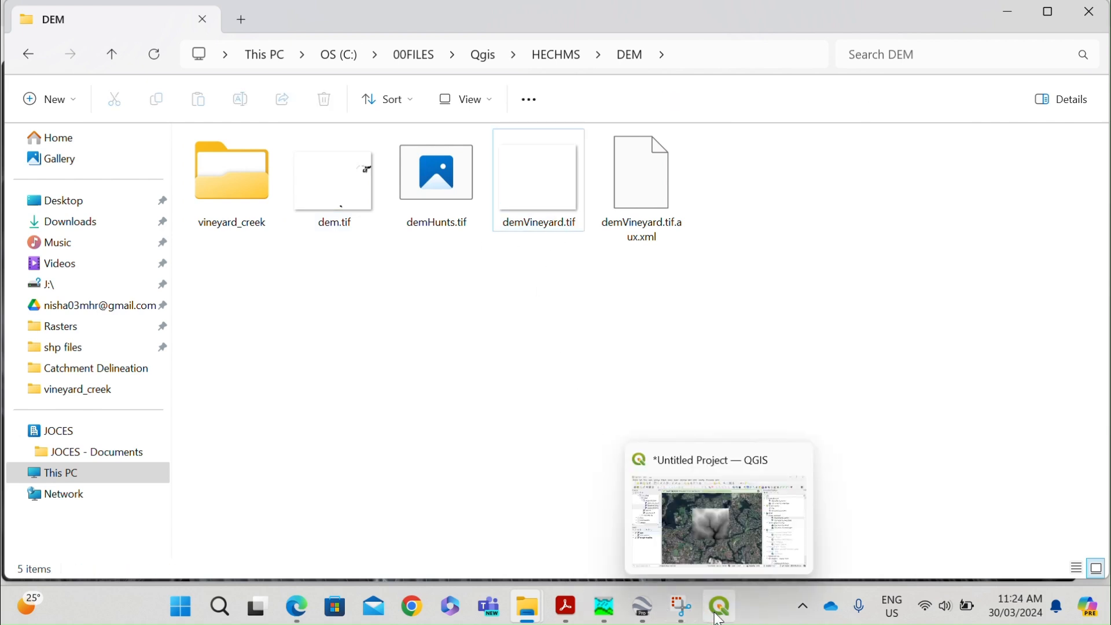
{"action": "left_click", "coordinate": [605, 608]}
{"action": "left_click", "coordinate": [13, 27]}
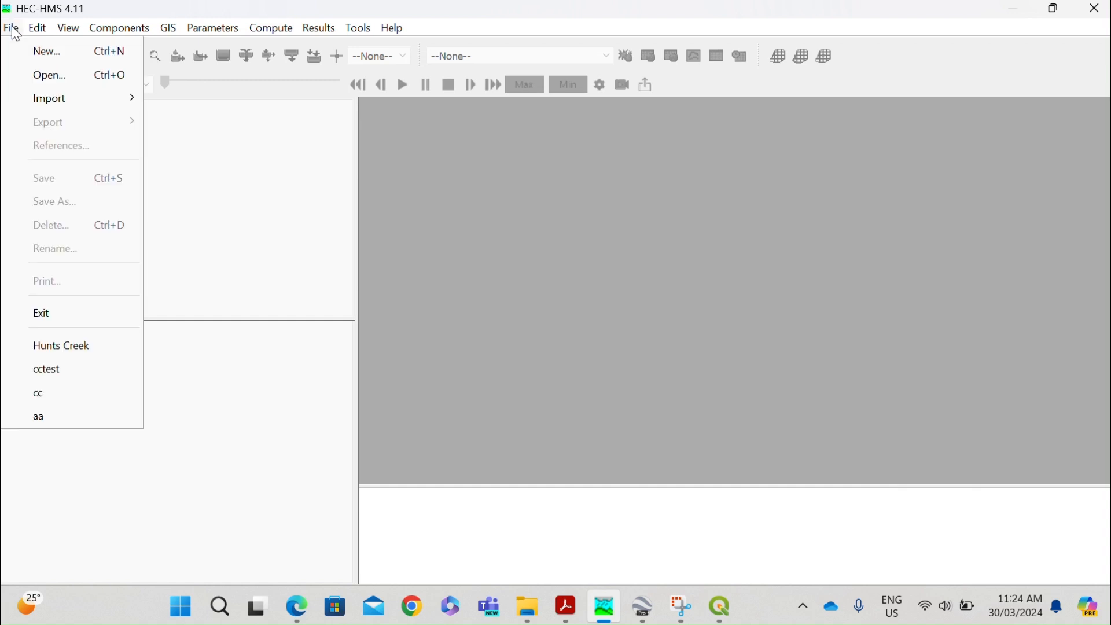
{"action": "left_click", "coordinate": [31, 52]}
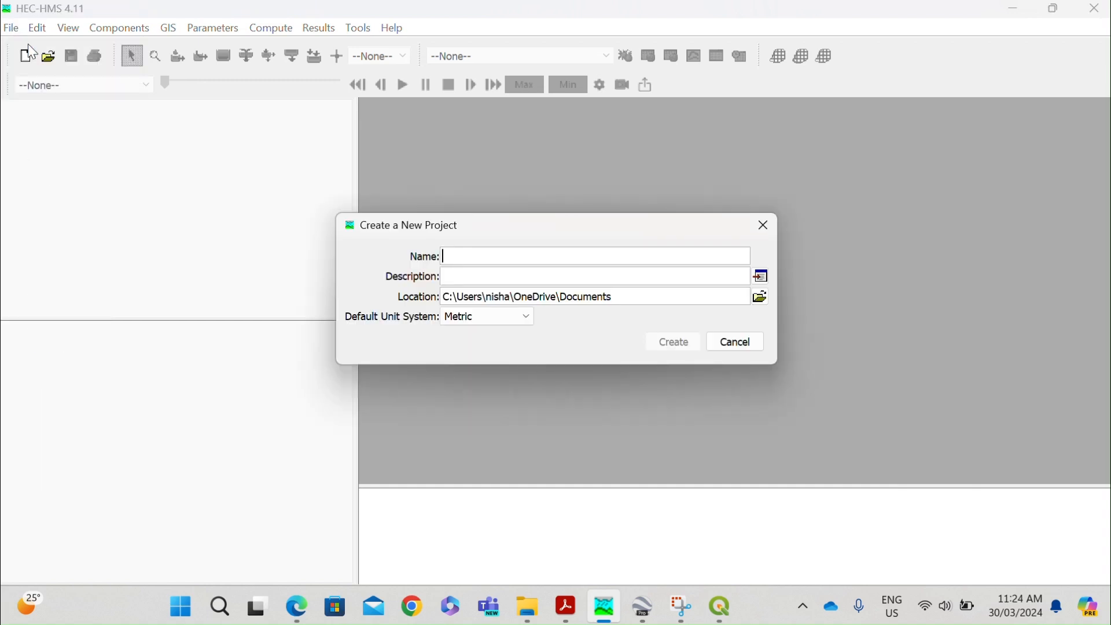
{"action": "type", "text": "Catchment"}
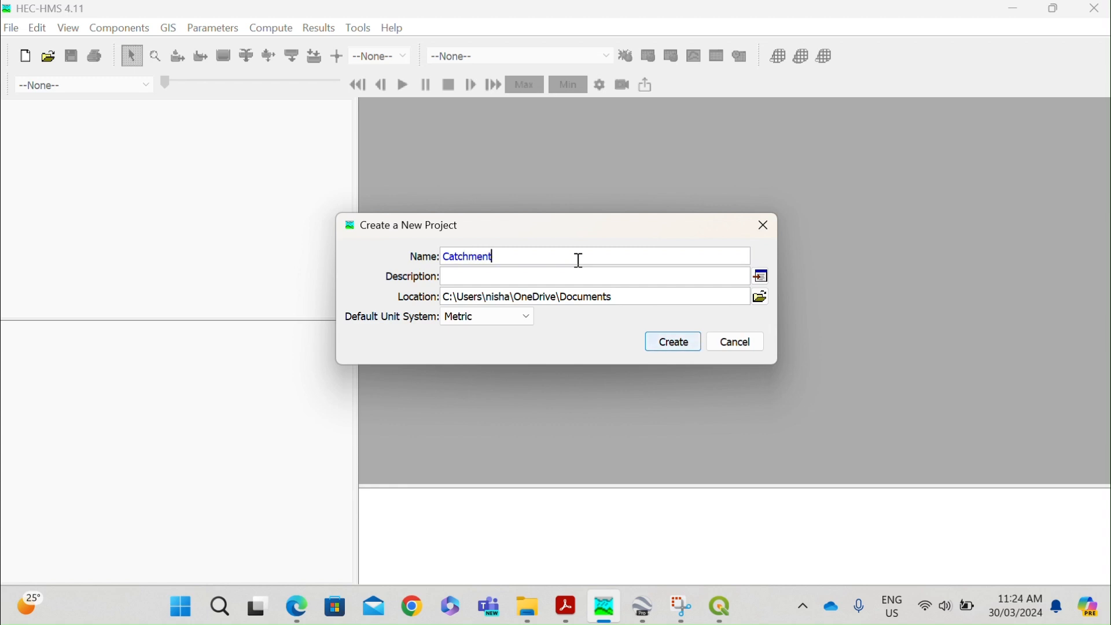
{"action": "left_click_drag", "start_coordinate": [525, 255], "coordinate": [431, 256]}
{"action": "type", "text": "Vir"}
Set the project location to C:\00FILES\Qgis\HECHMS\HECHMS file and create the metric project.
{"action": "left_click", "coordinate": [761, 297]}
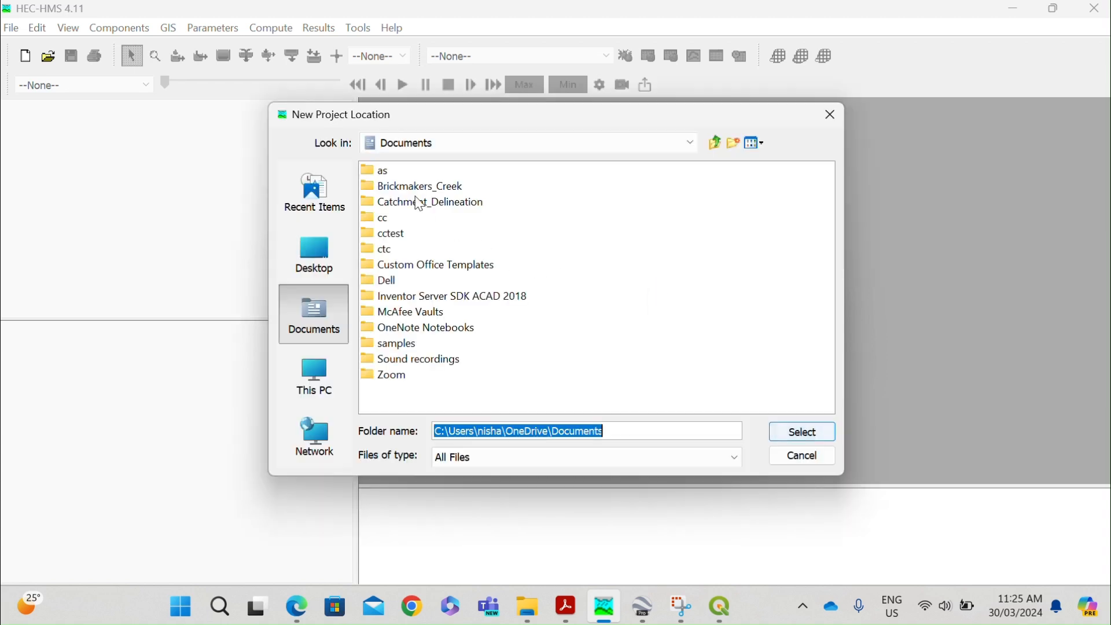
{"action": "left_click", "coordinate": [314, 377]}
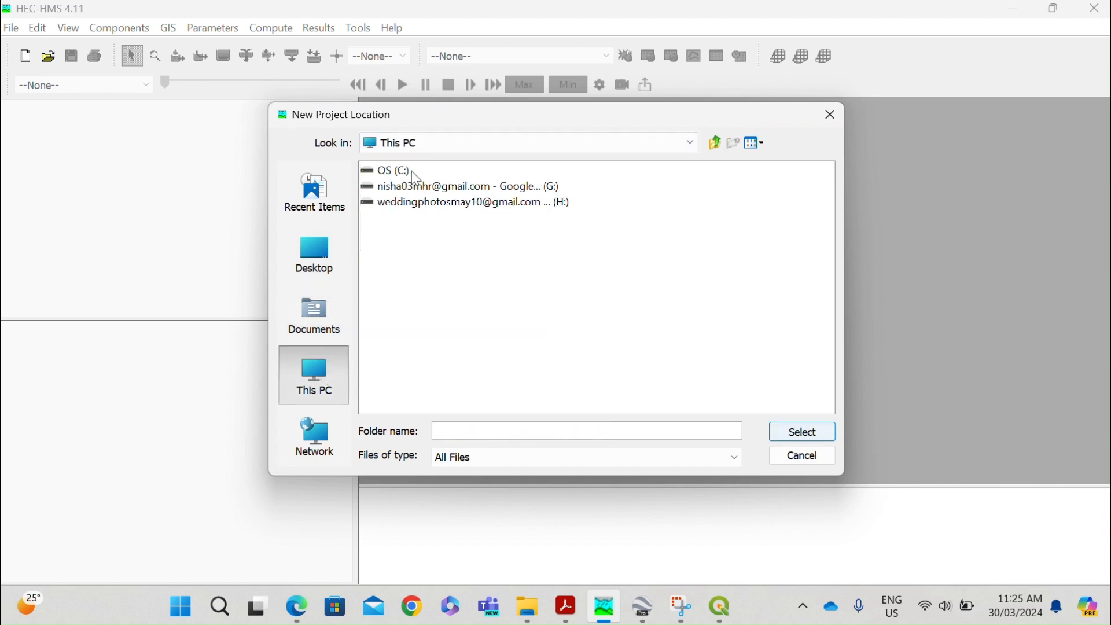
{"action": "left_click", "coordinate": [412, 171]}
{"action": "double_click", "coordinate": [412, 172]}
{"action": "double_click", "coordinate": [397, 172]}
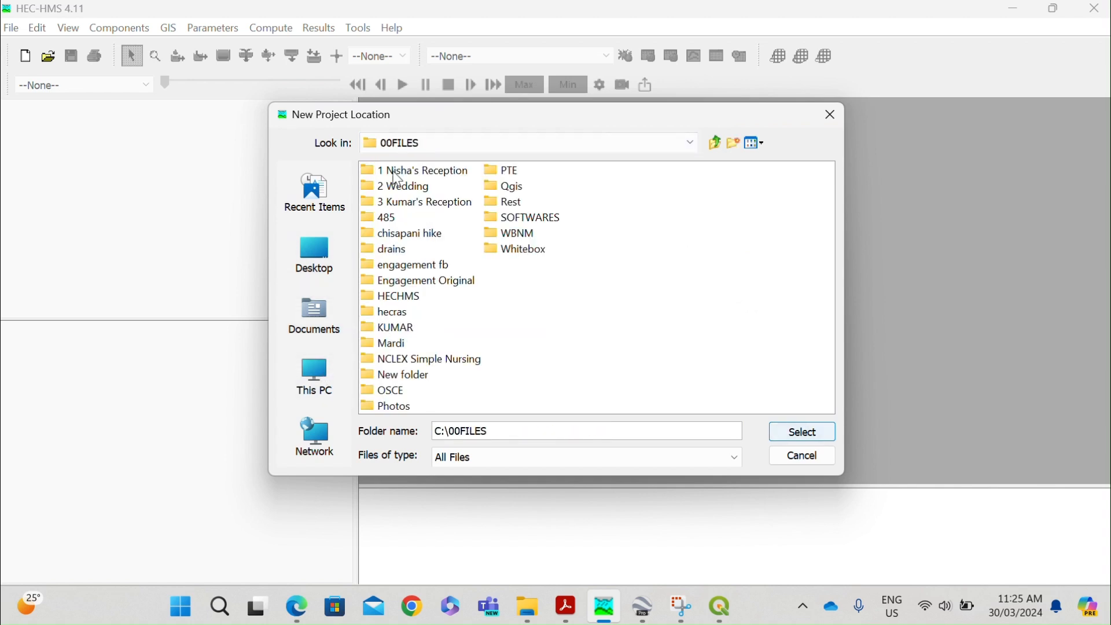
{"action": "double_click", "coordinate": [508, 193]}
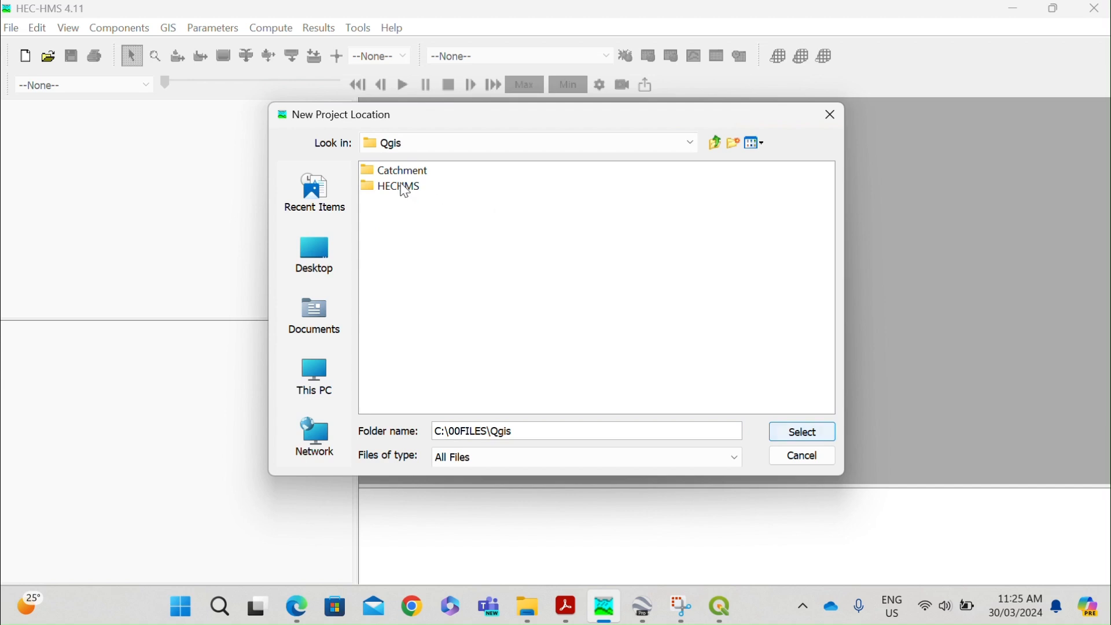
{"action": "double_click", "coordinate": [405, 188]}
{"action": "left_click", "coordinate": [407, 191]}
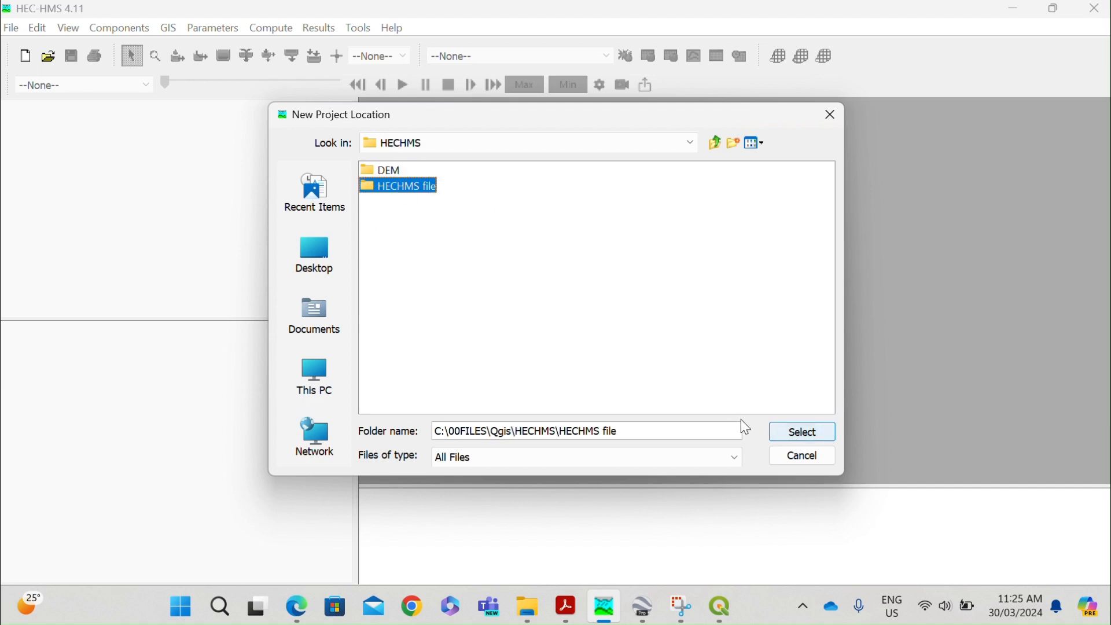
{"action": "left_click", "coordinate": [775, 432]}
{"action": "left_click", "coordinate": [682, 346]}
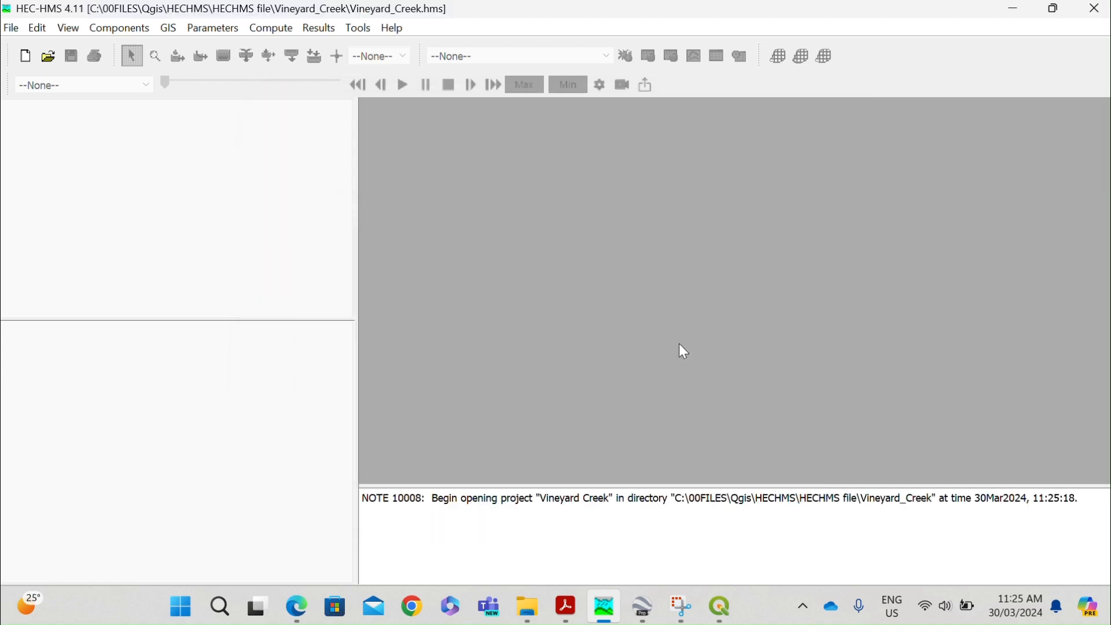
Create a new basin model named catchment.
{"action": "left_click", "coordinate": [119, 28]}
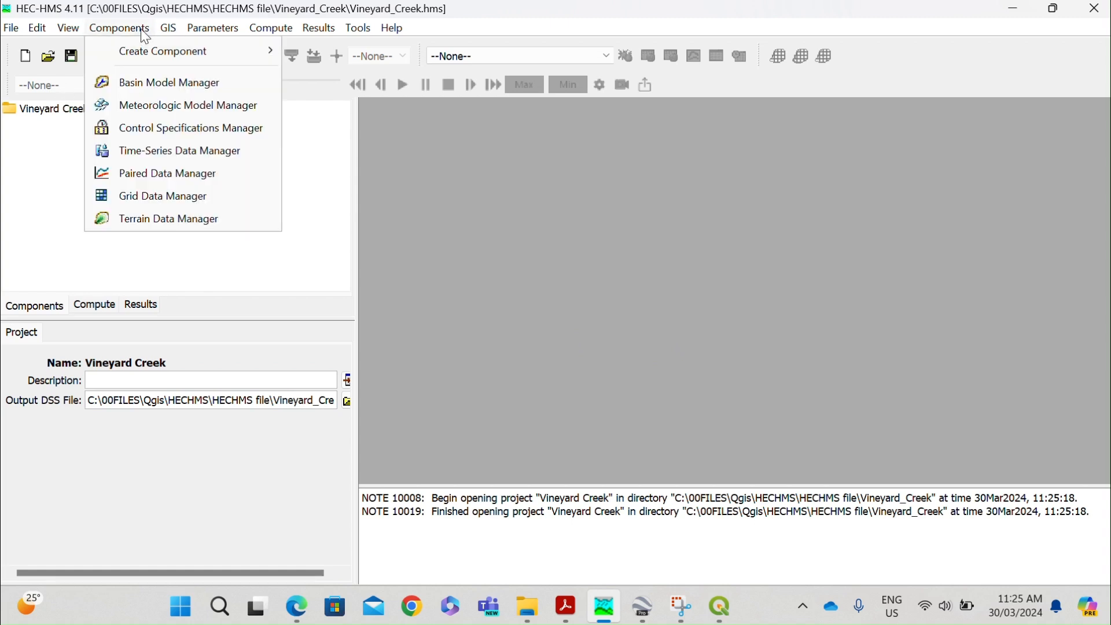
{"action": "left_click", "coordinate": [164, 83]}
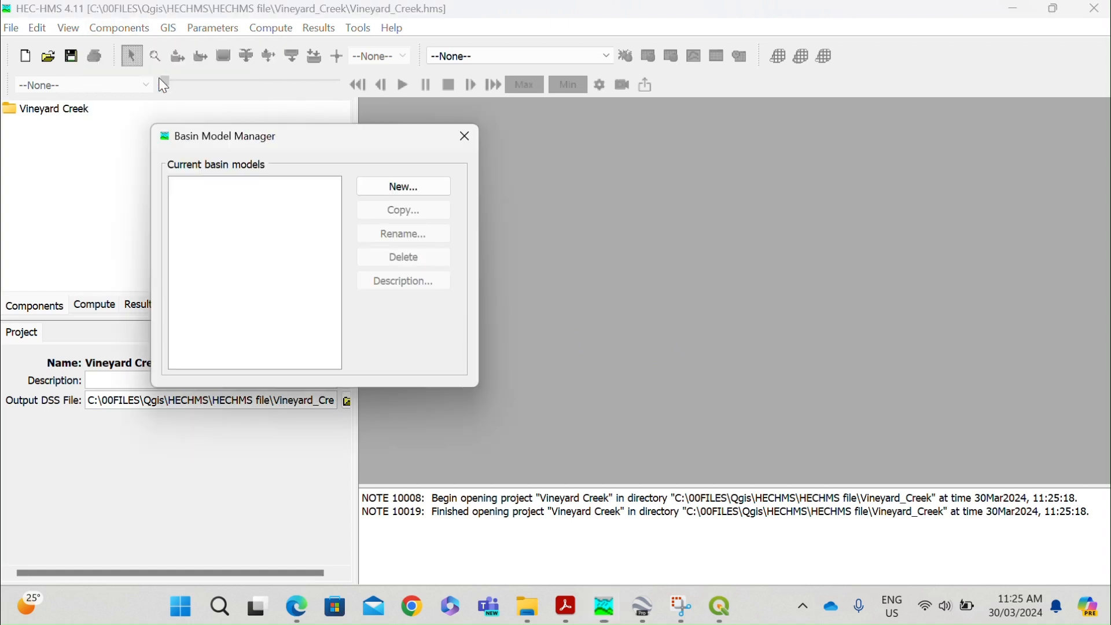
{"action": "left_click", "coordinate": [415, 190]}
{"action": "type", "text": "catchment"}
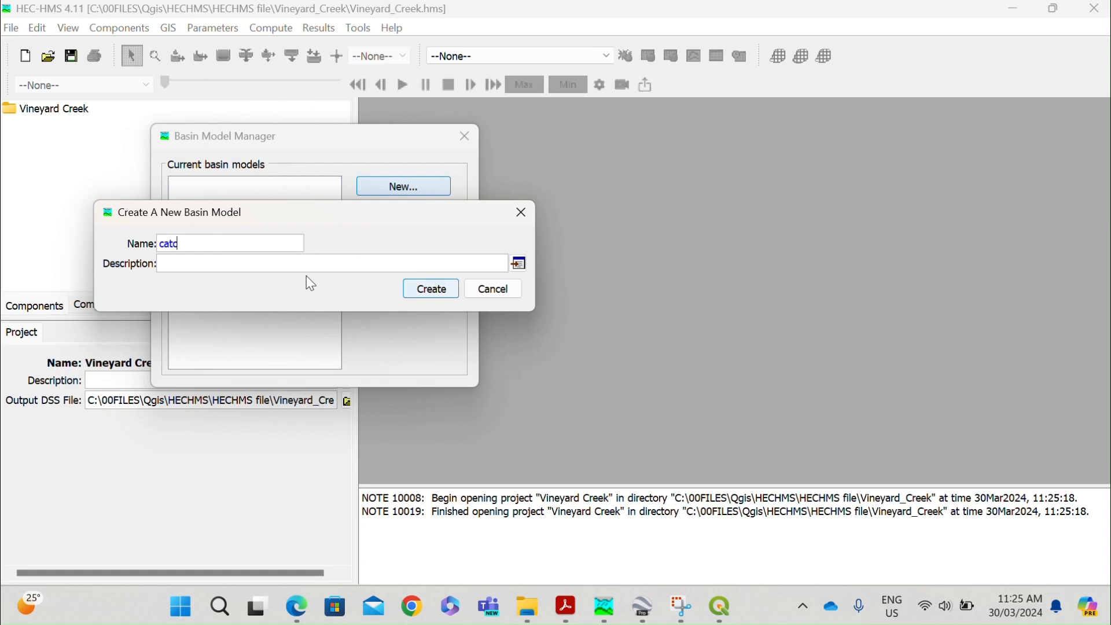
{"action": "left_click", "coordinate": [431, 290]}
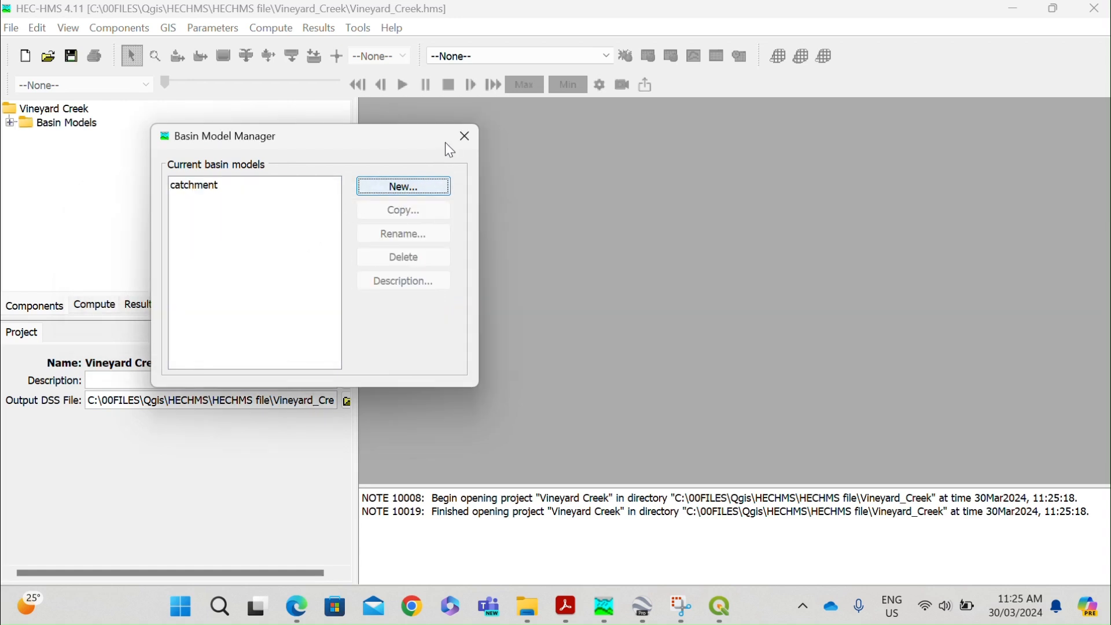
{"action": "left_click", "coordinate": [465, 136]}
Start a new terrain data component named Terrain and continue to its elevation file settings.
{"action": "left_click", "coordinate": [122, 28]}
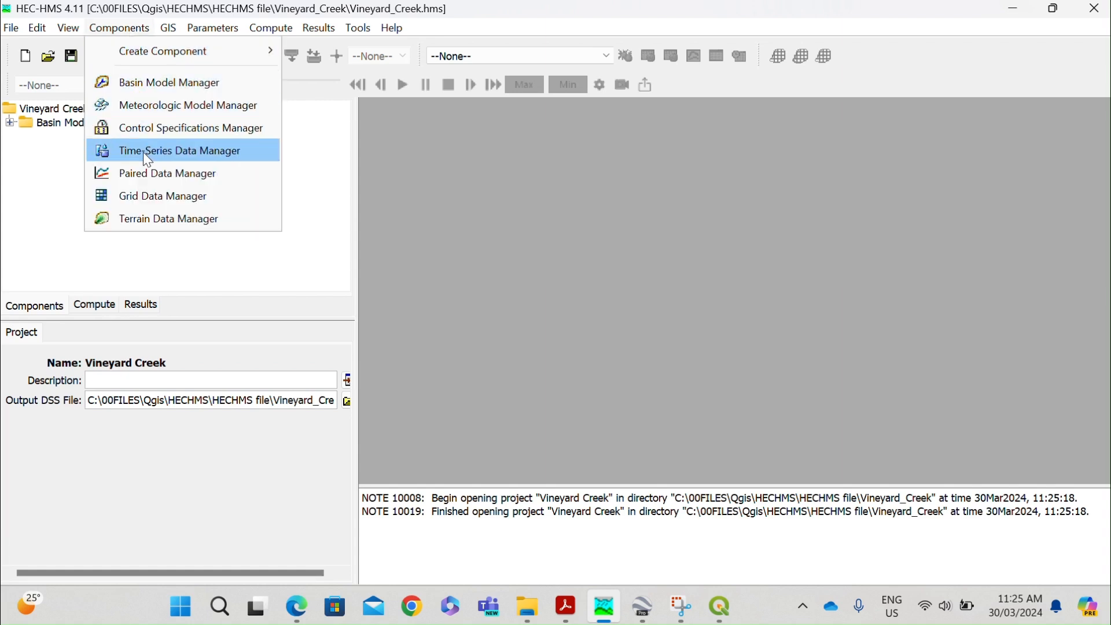
{"action": "left_click", "coordinate": [152, 218]}
{"action": "left_click", "coordinate": [397, 189]}
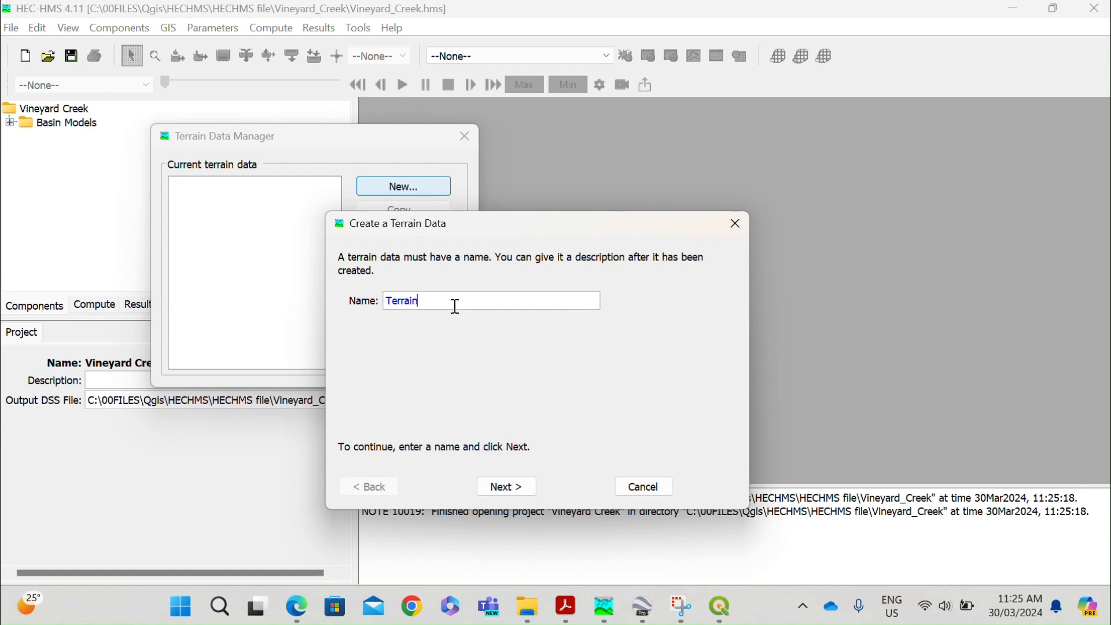
{"action": "left_click", "coordinate": [520, 486]}
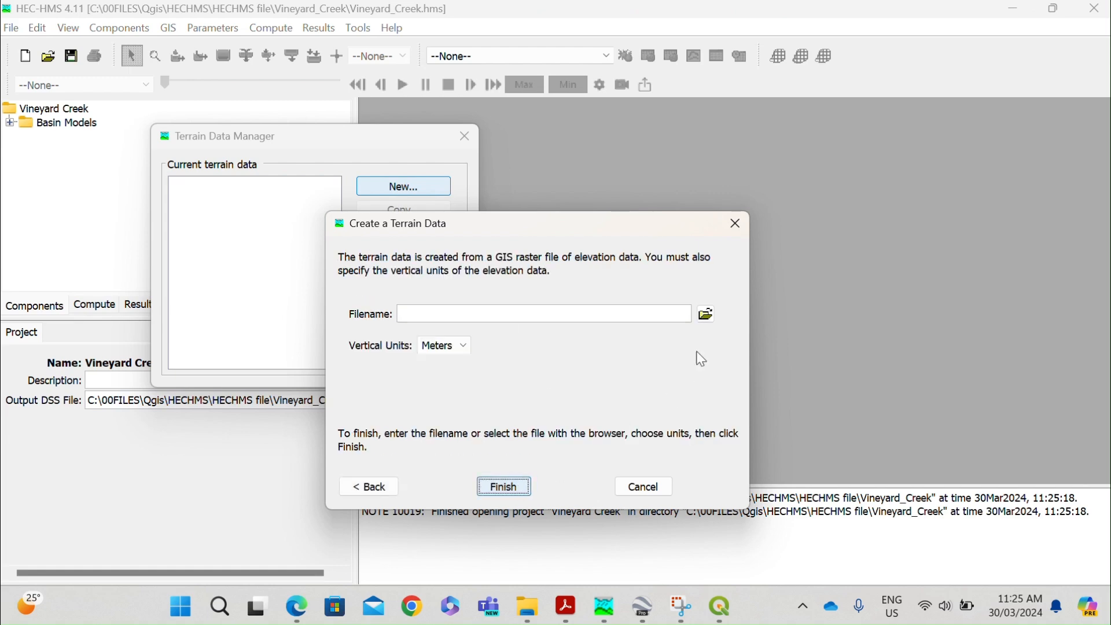
Use demVineyard.tif from the HECHMS\DEM folder as the elevation raster, keep vertical units in Meters and finish creating the terrain.
{"action": "left_click", "coordinate": [706, 314]}
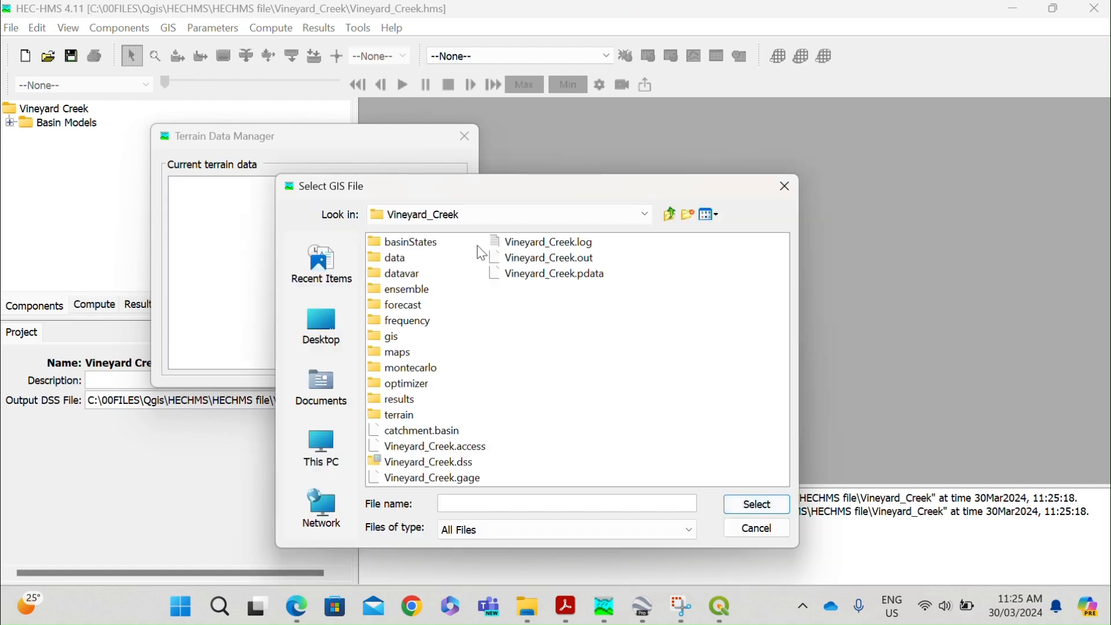
{"action": "left_click", "coordinate": [645, 214]}
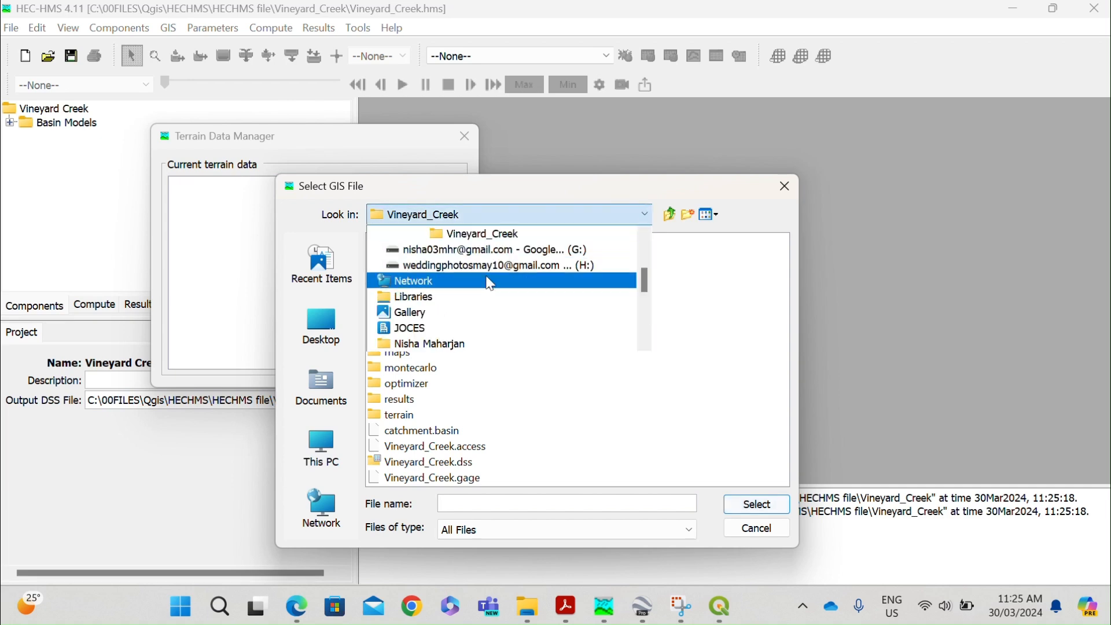
{"action": "scroll", "coordinate": [486, 281], "scroll_direction": "up", "scroll_amount": 1}
{"action": "left_click", "coordinate": [457, 260]}
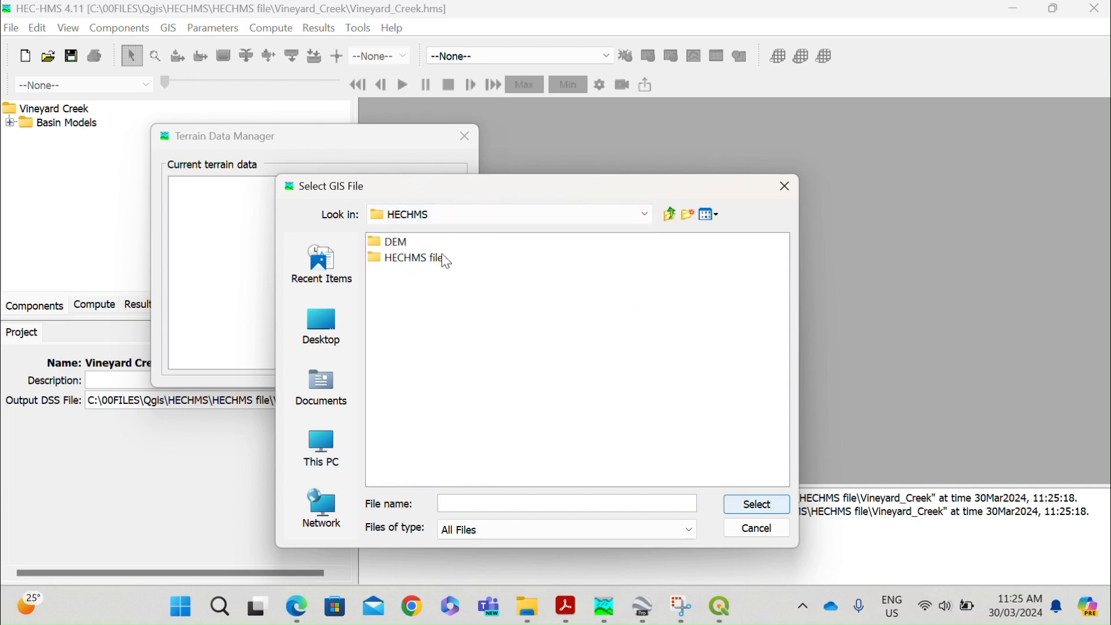
{"action": "double_click", "coordinate": [405, 240]}
{"action": "left_click", "coordinate": [412, 291]}
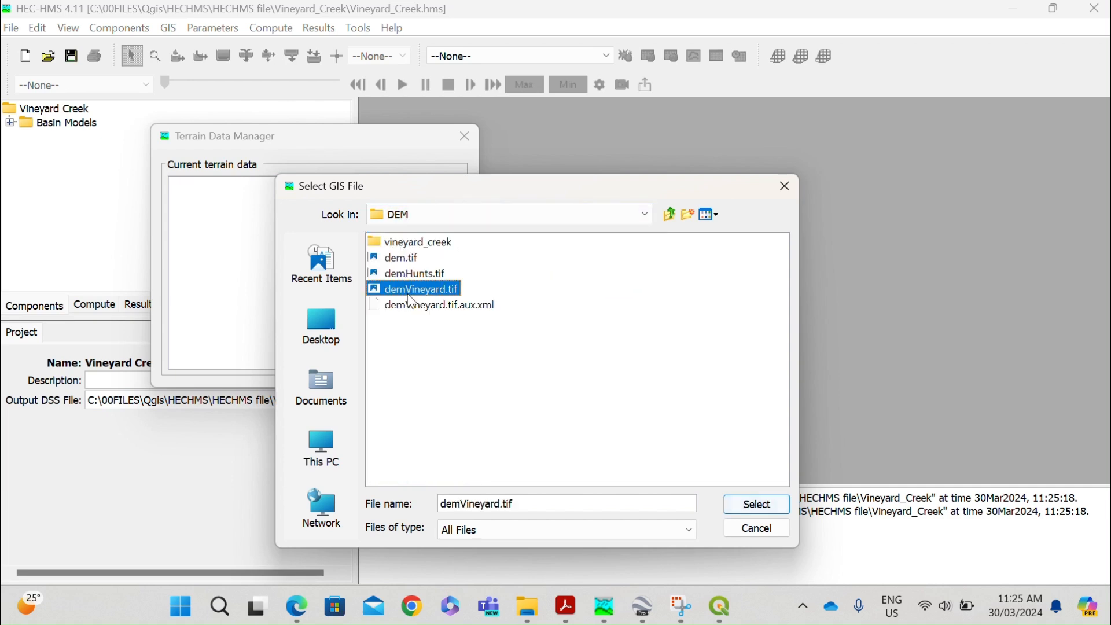
{"action": "left_click", "coordinate": [762, 507]}
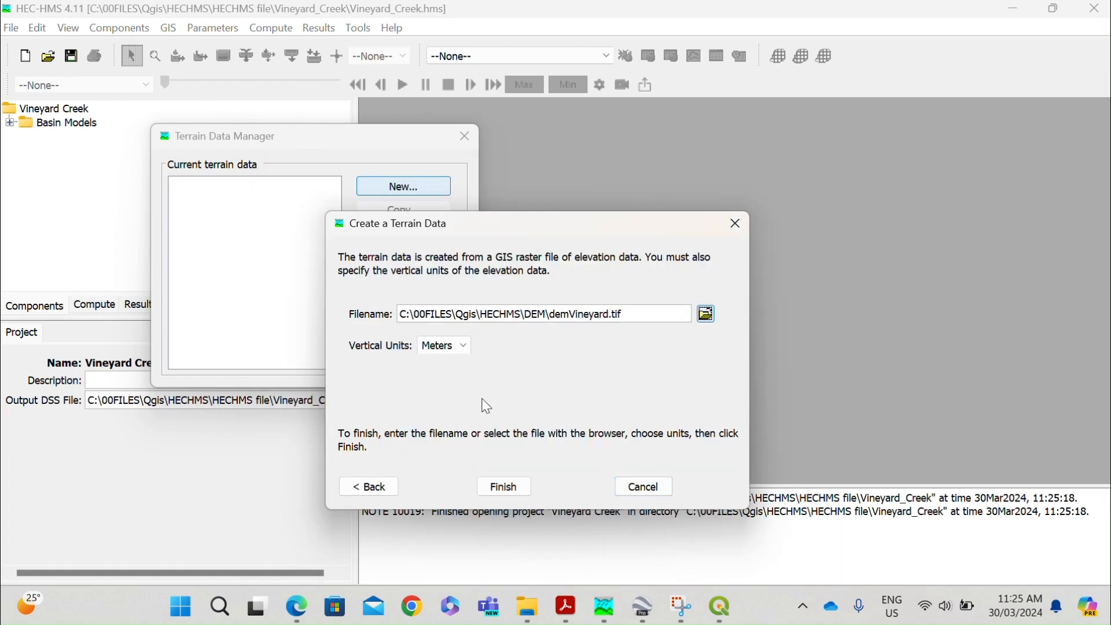
{"action": "left_click", "coordinate": [504, 486]}
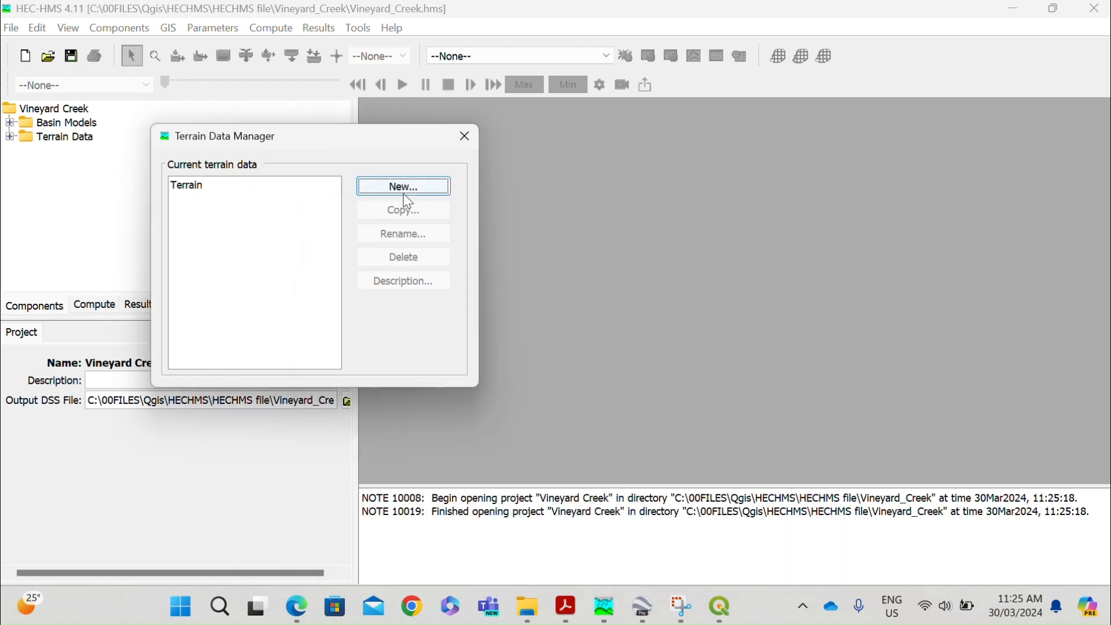
{"action": "left_click", "coordinate": [465, 136]}
Try to assign the Terrain data to the catchment basin model.
{"action": "left_click", "coordinate": [10, 123]}
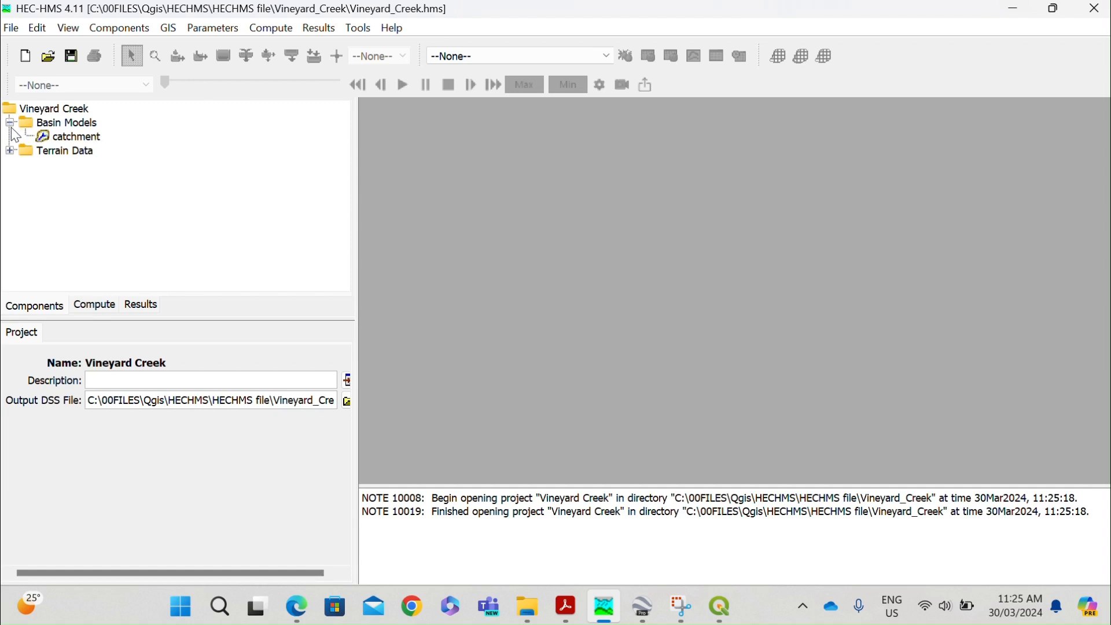
{"action": "left_click", "coordinate": [9, 151]}
{"action": "left_click", "coordinate": [82, 139]}
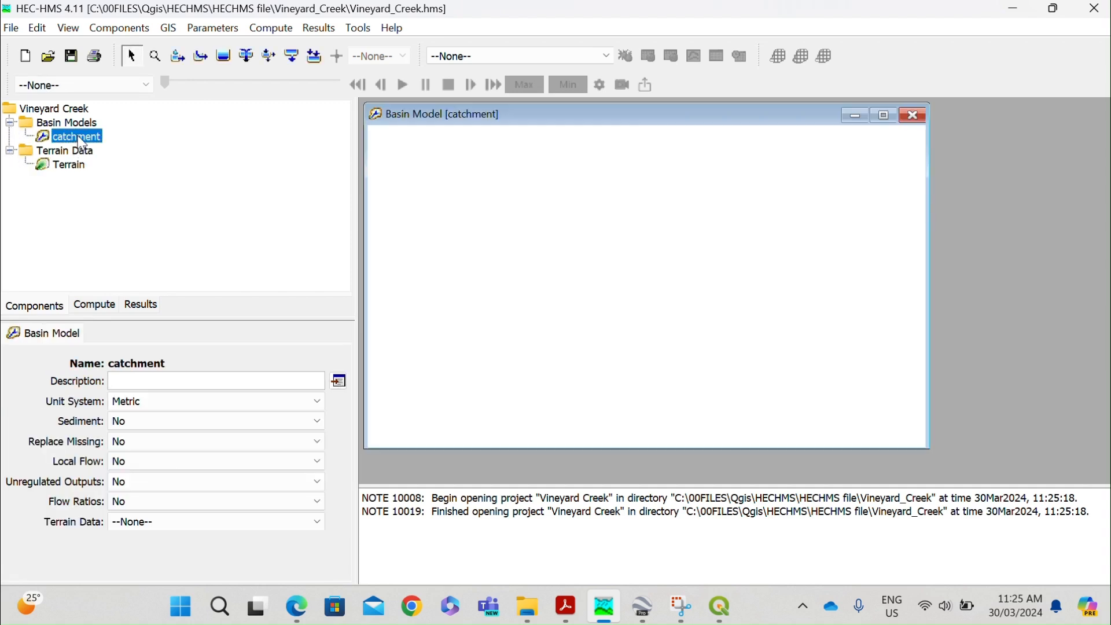
{"action": "left_click", "coordinate": [166, 522]}
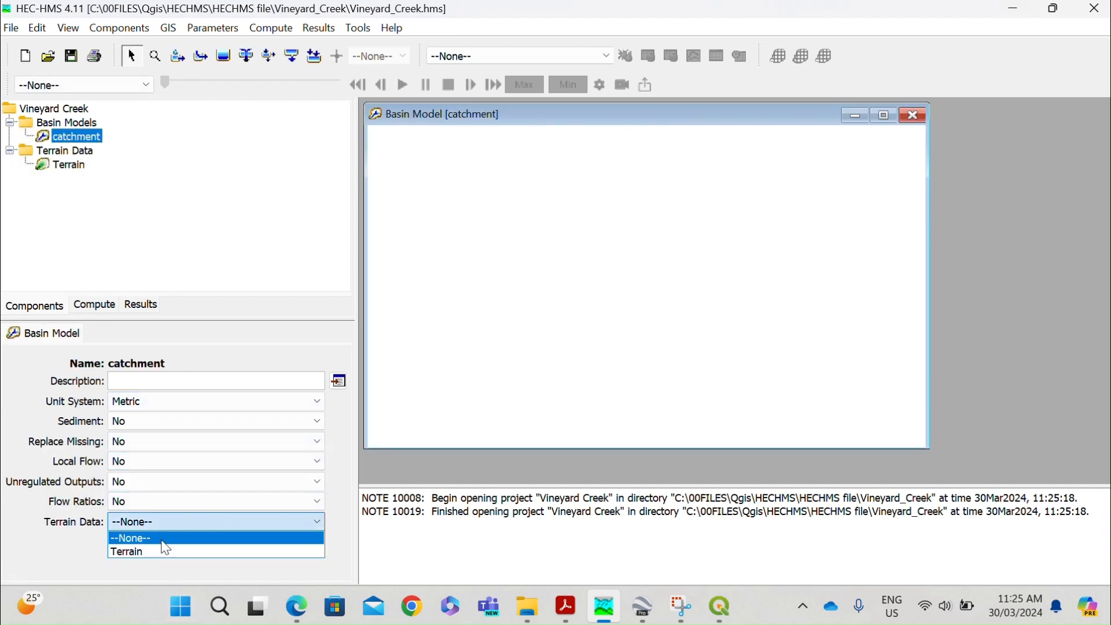
{"action": "left_click", "coordinate": [166, 553]}
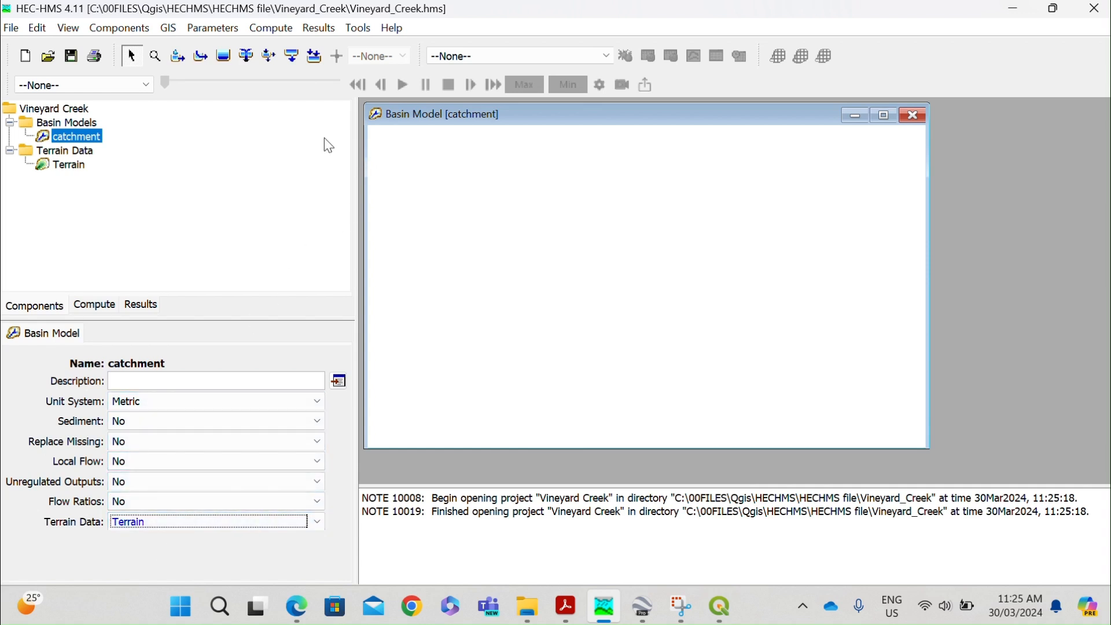
Set the catchment basin model's coordinate system from catchment.prj in the Qgis\Catchment\shp files folder.
{"action": "left_click", "coordinate": [527, 329]}
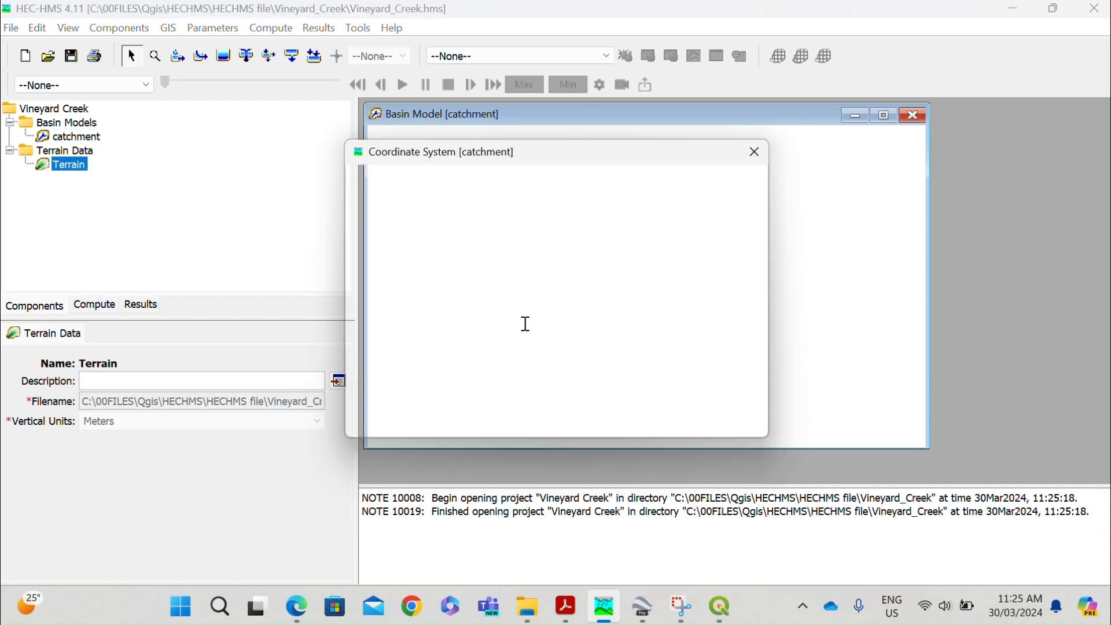
{"action": "left_click", "coordinate": [483, 417]}
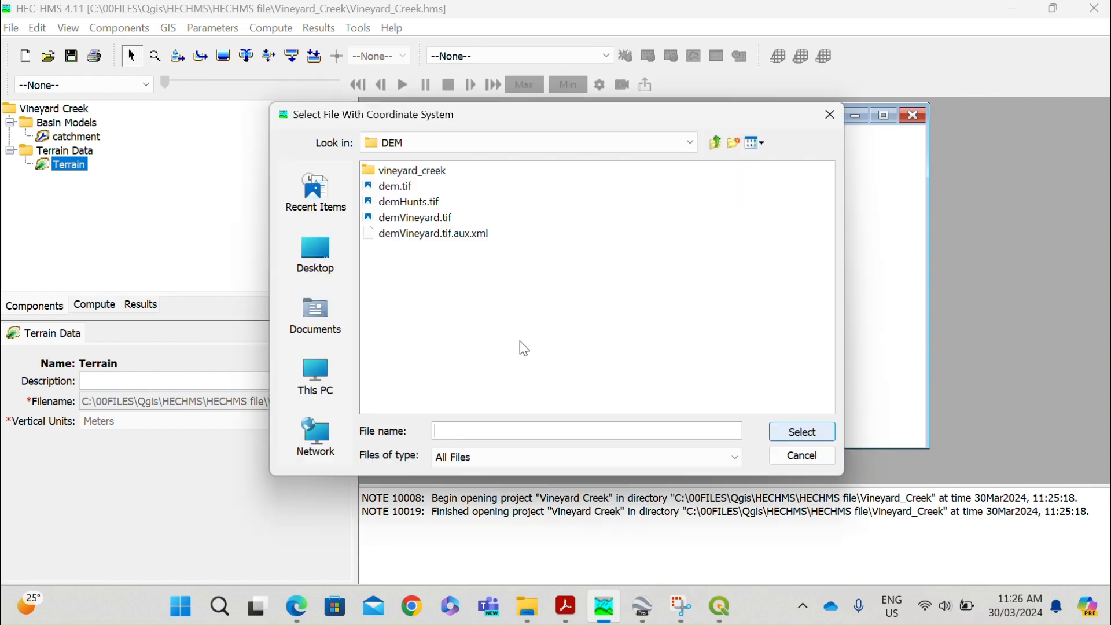
{"action": "left_click", "coordinate": [486, 143]}
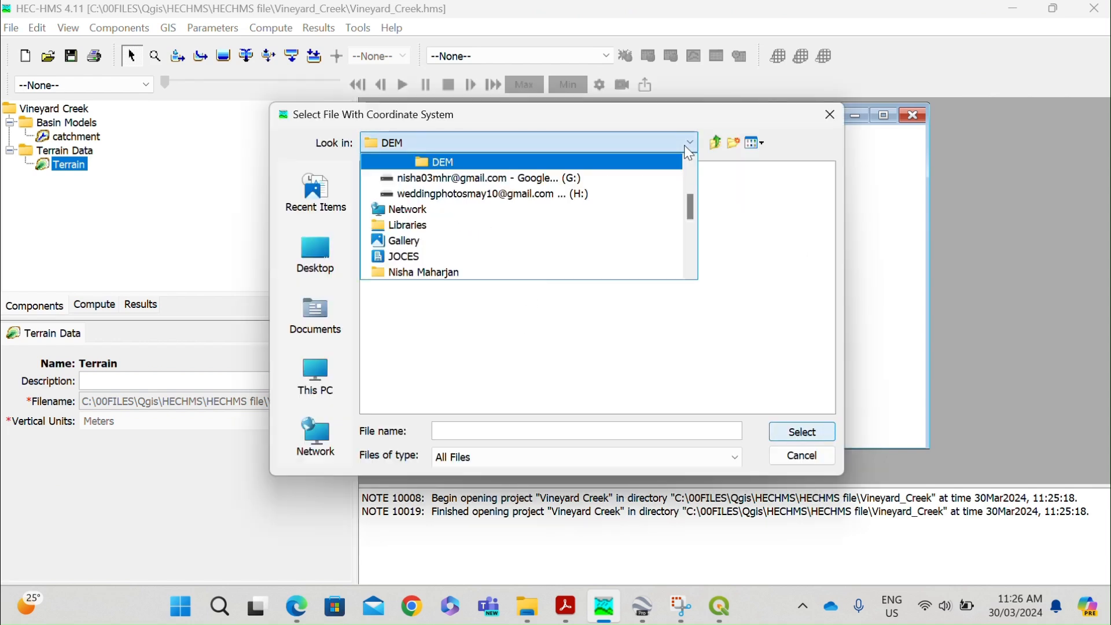
{"action": "scroll", "coordinate": [502, 208], "scroll_direction": "up", "scroll_amount": 1}
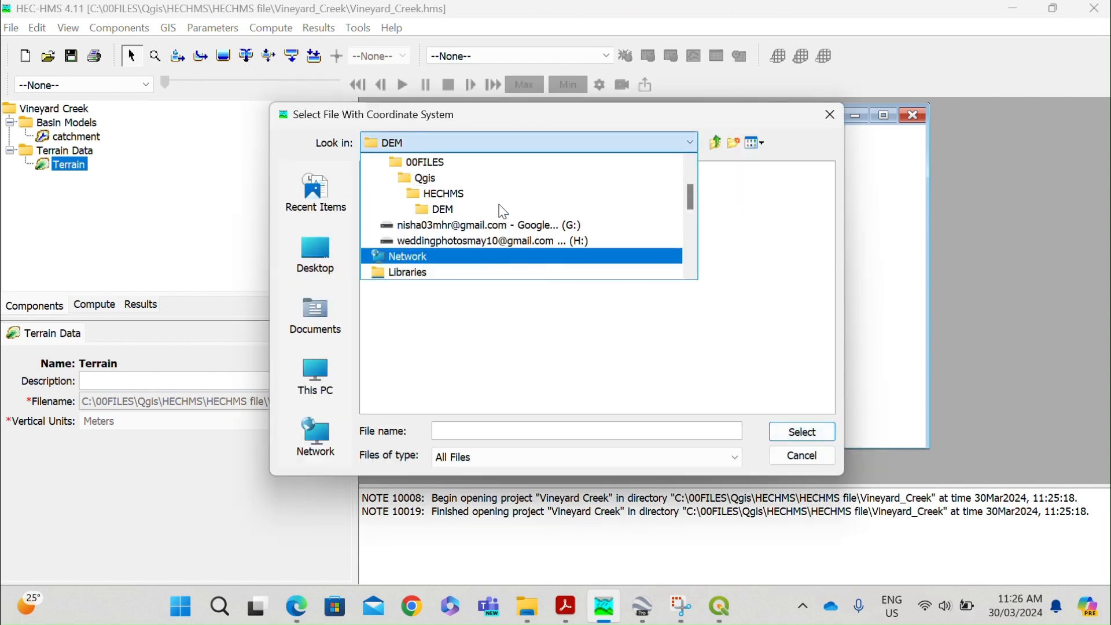
{"action": "left_click", "coordinate": [439, 180]}
{"action": "double_click", "coordinate": [412, 172]}
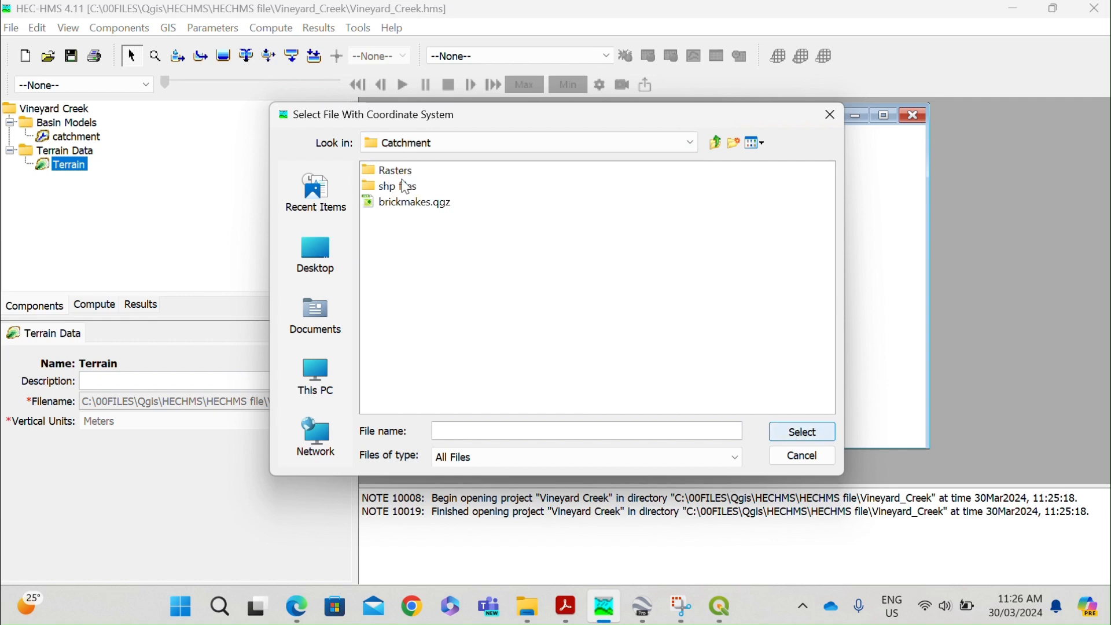
{"action": "double_click", "coordinate": [404, 185]}
{"action": "left_click", "coordinate": [407, 190]}
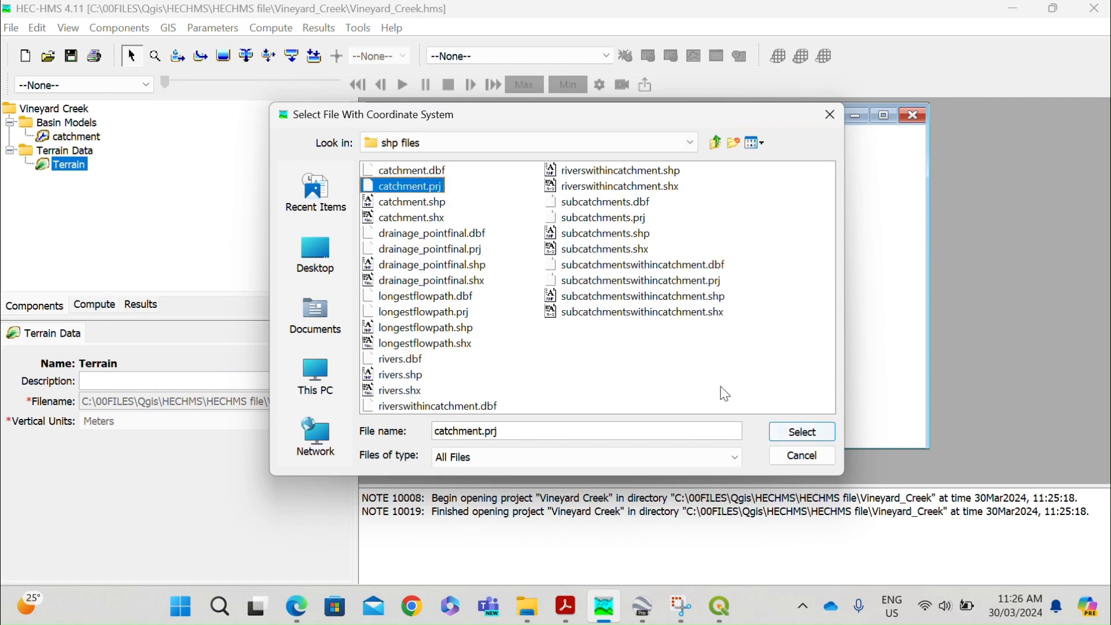
{"action": "left_click", "coordinate": [803, 432]}
{"action": "left_click", "coordinate": [527, 415]}
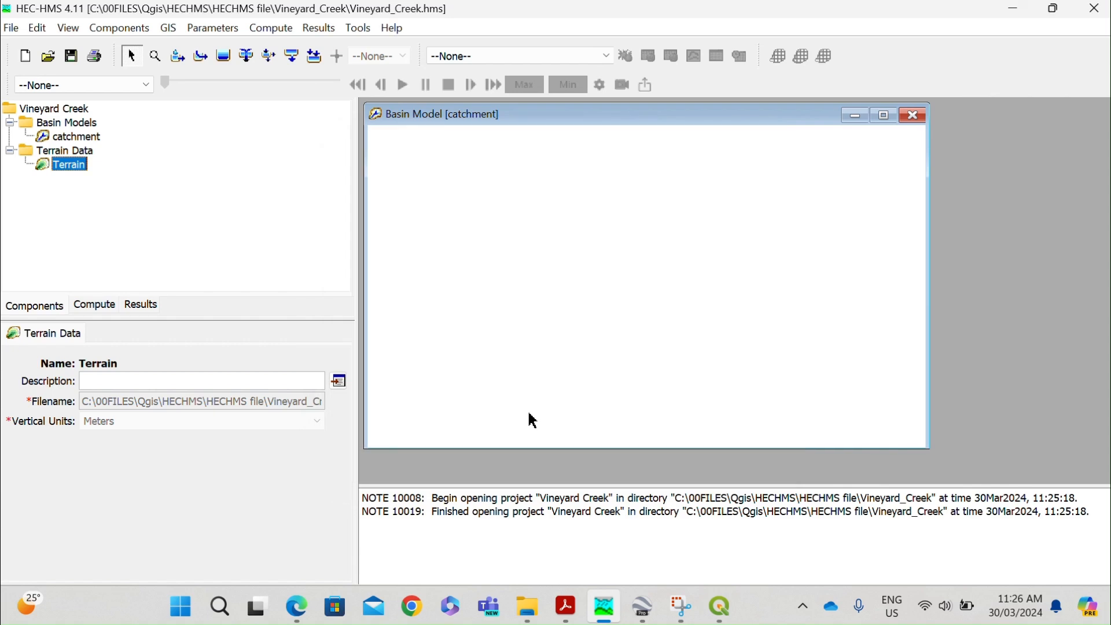
Assign the Terrain data to the catchment basin model and maximize its basin map.
{"action": "left_click", "coordinate": [76, 136]}
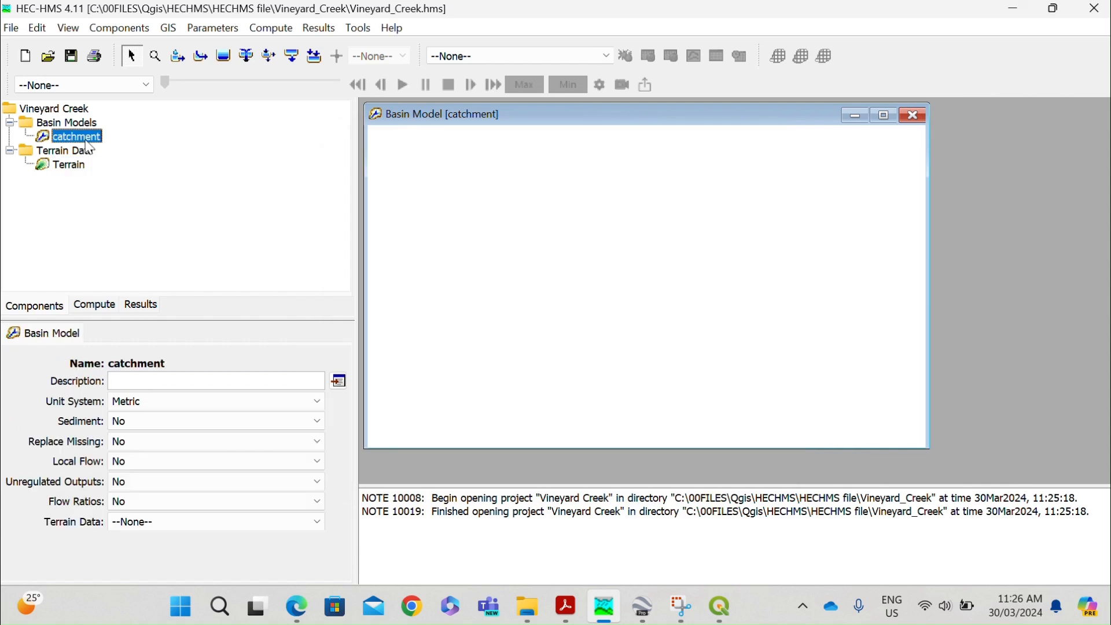
{"action": "left_click", "coordinate": [146, 521]}
{"action": "left_click", "coordinate": [144, 551]}
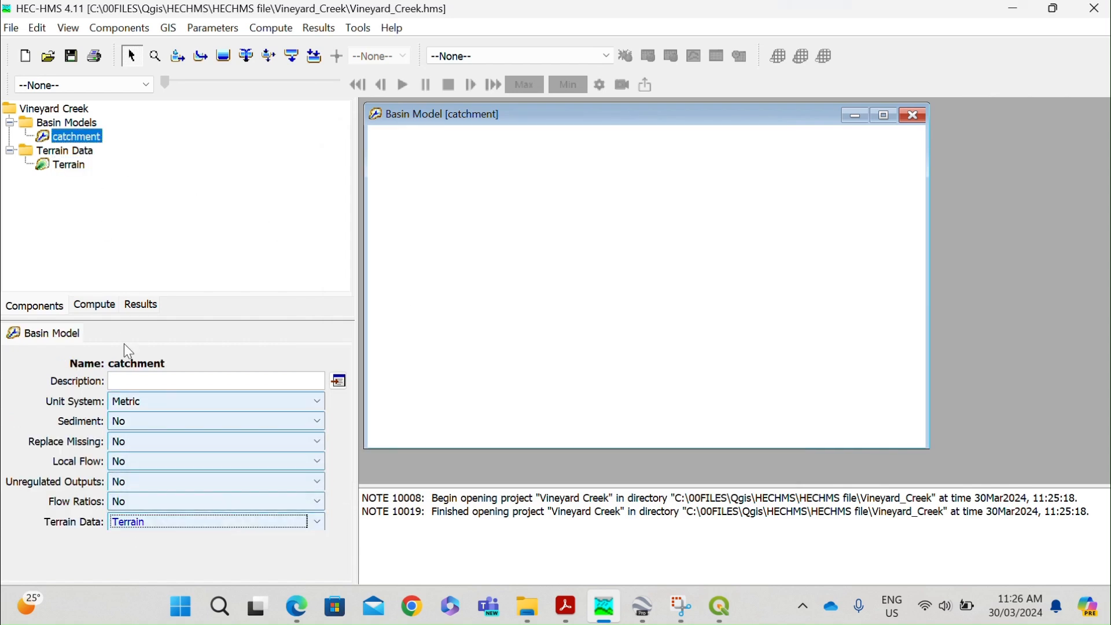
{"action": "left_click", "coordinate": [78, 168]}
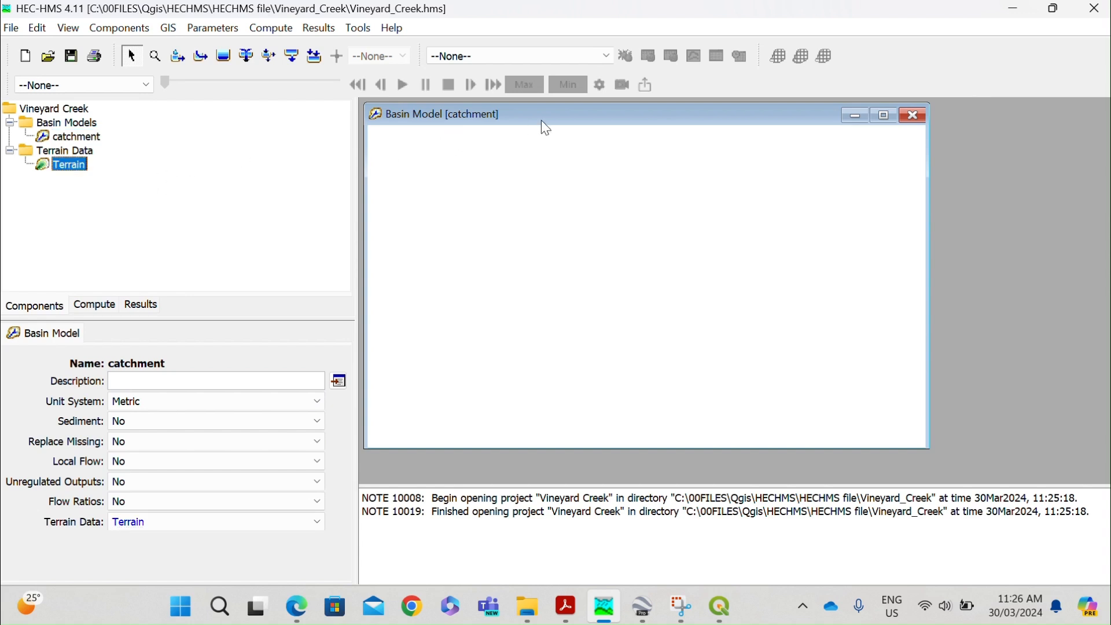
{"action": "double_click", "coordinate": [673, 114]}
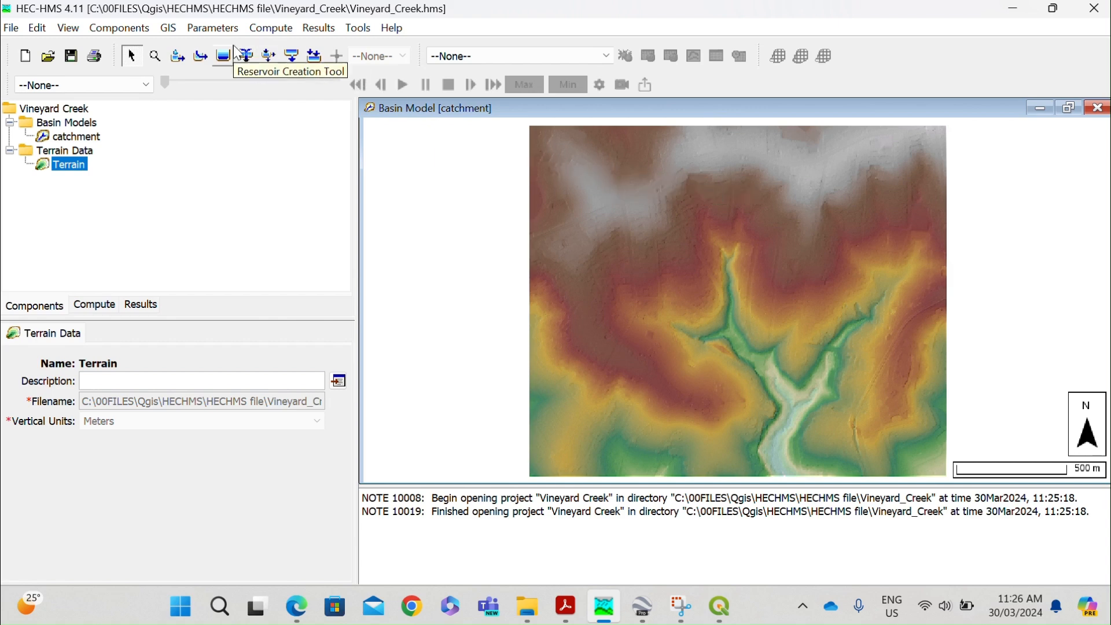
Preprocess the sinks and then the drainage of the catchment basin model's terrain.
{"action": "left_click", "coordinate": [168, 28]}
{"action": "left_click", "coordinate": [221, 97]}
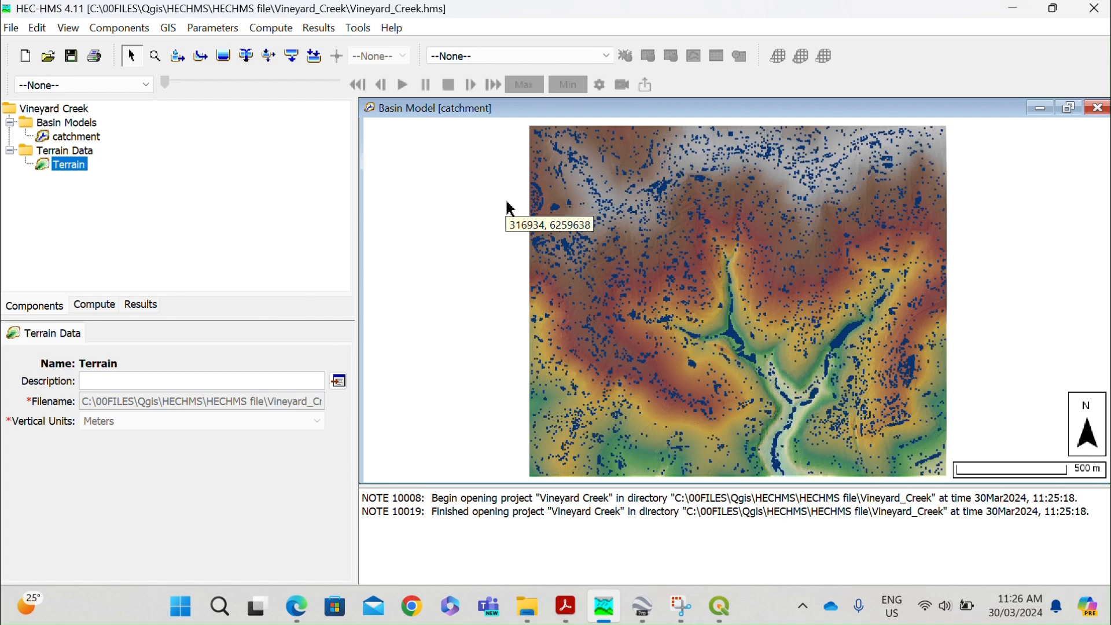
{"action": "left_click", "coordinate": [167, 28]}
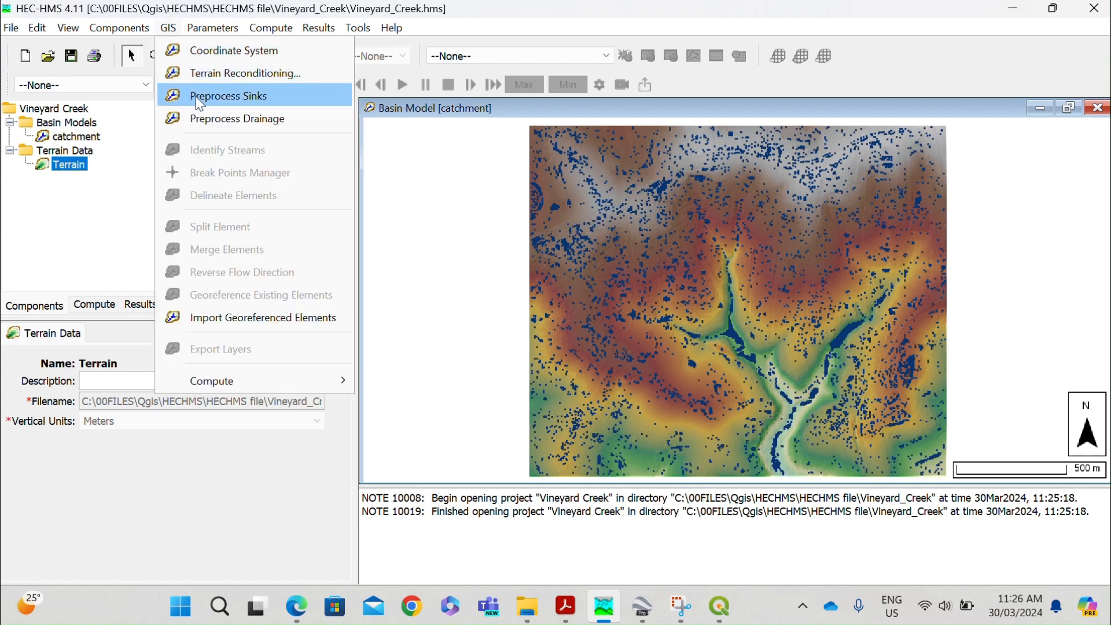
{"action": "left_click", "coordinate": [212, 120]}
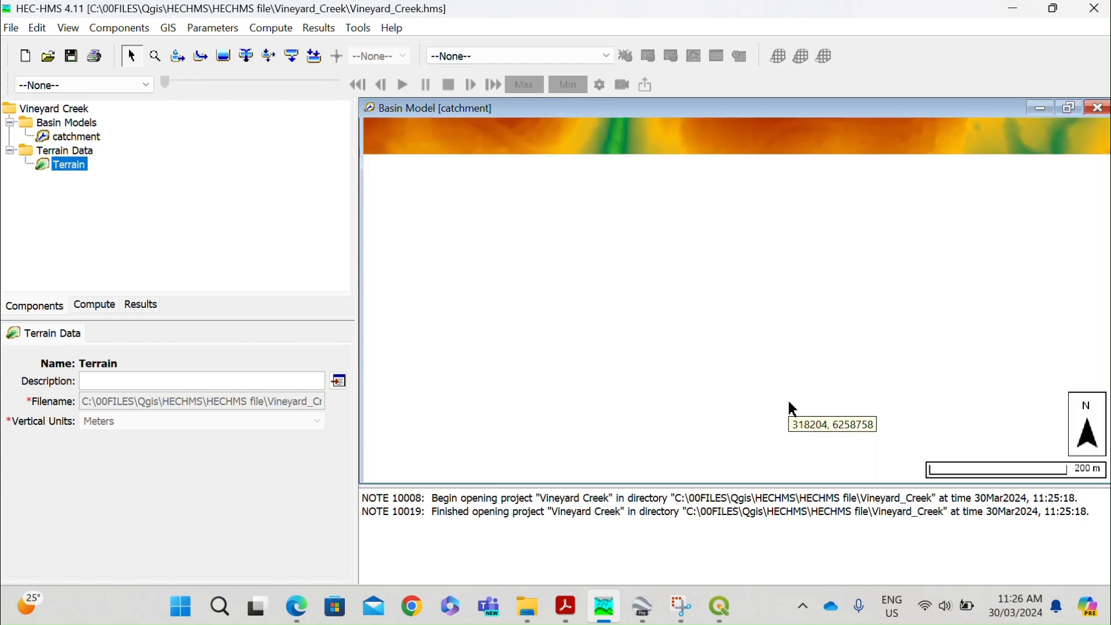
Hide the Flow Direction, Sink Locations and Sink Fill map layers, keeping Flow Accumulation and Terrain displayed.
{"action": "scroll", "coordinate": [792, 408], "scroll_direction": "up", "scroll_amount": 1}
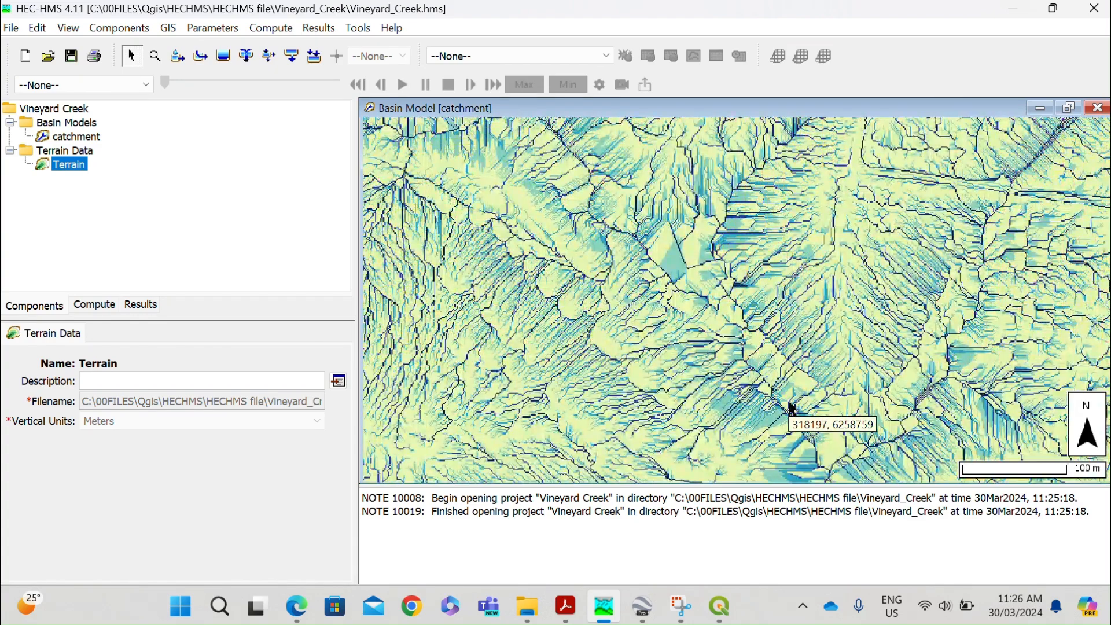
{"action": "scroll", "coordinate": [792, 408], "scroll_direction": "up", "scroll_amount": 1}
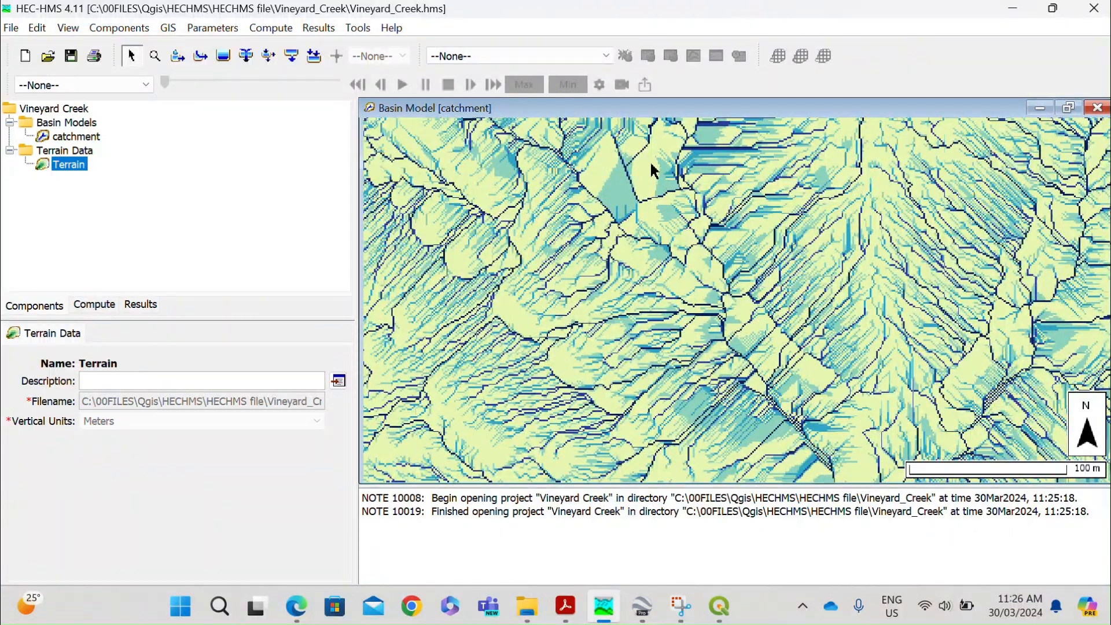
{"action": "left_click_drag", "start_coordinate": [730, 298], "coordinate": [668, 191]}
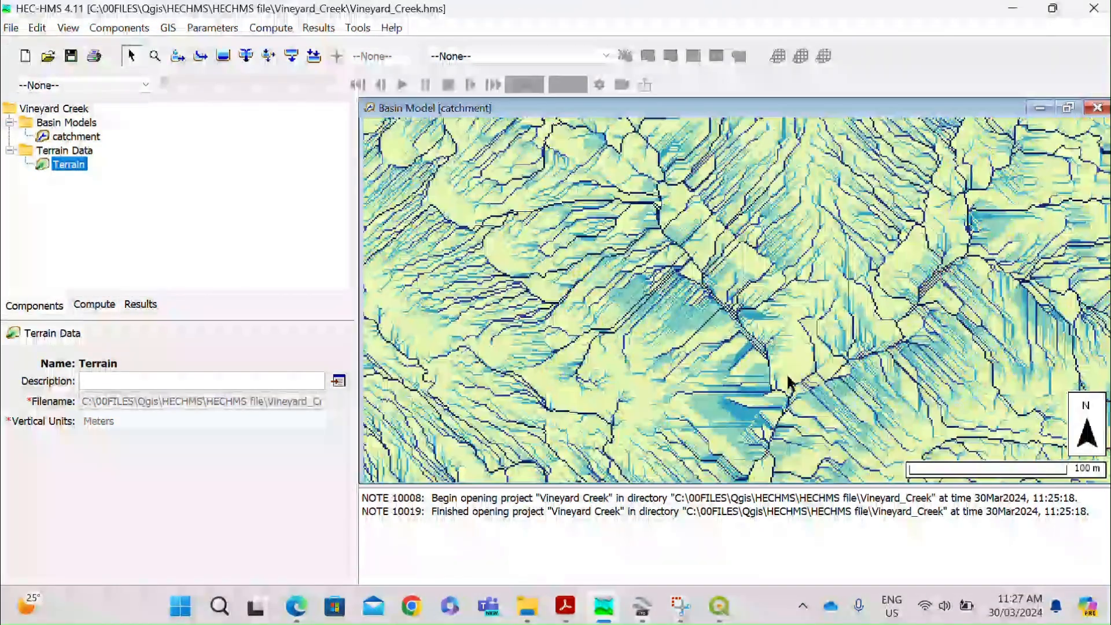
{"action": "left_click_drag", "start_coordinate": [795, 382], "coordinate": [775, 294]}
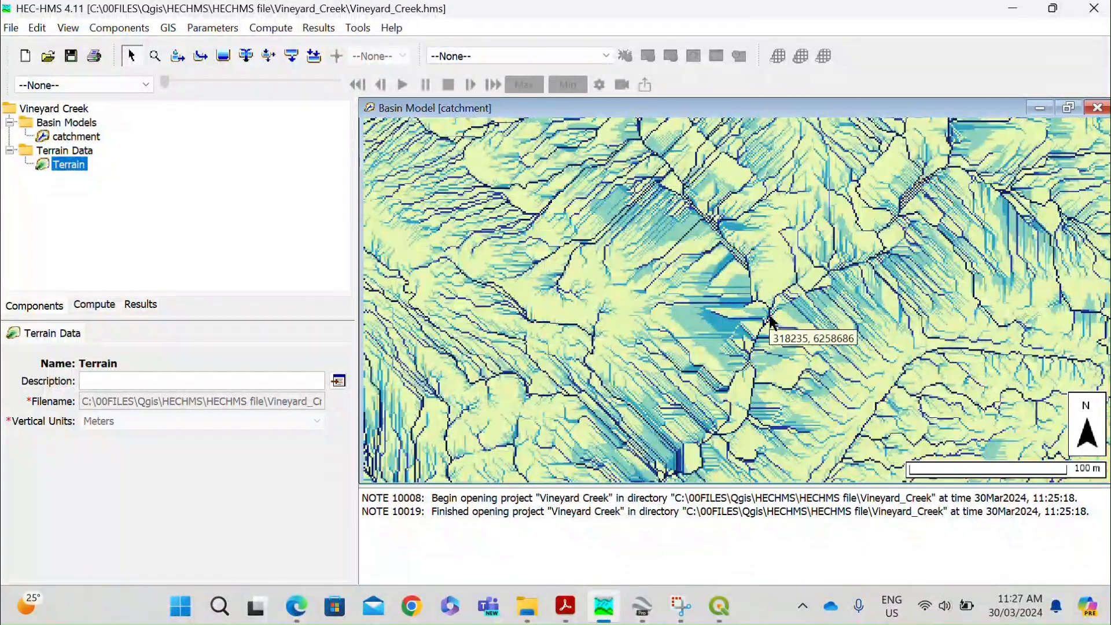
{"action": "scroll", "coordinate": [770, 316], "scroll_direction": "up", "scroll_amount": 1}
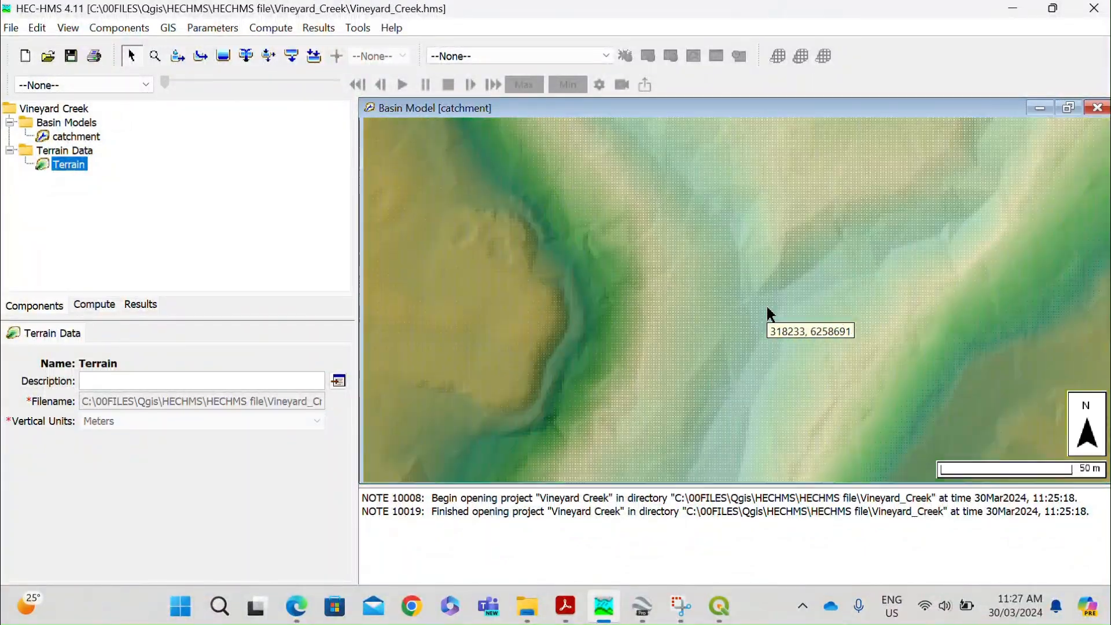
{"action": "scroll", "coordinate": [768, 315], "scroll_direction": "up", "scroll_amount": 1}
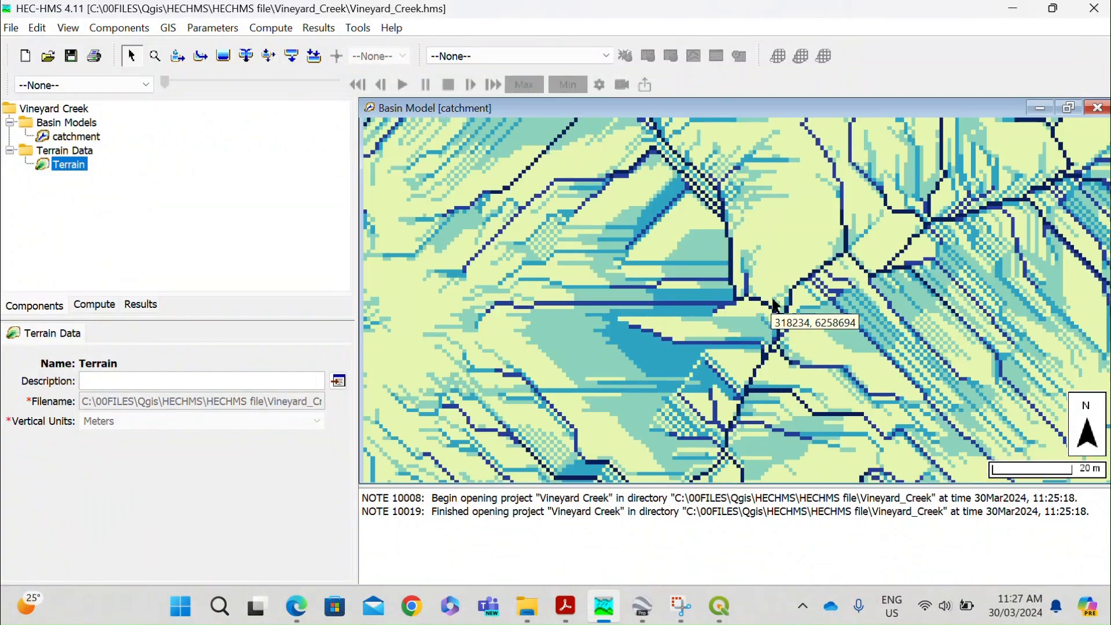
{"action": "right_click", "coordinate": [603, 202]}
{"action": "left_click", "coordinate": [665, 383]}
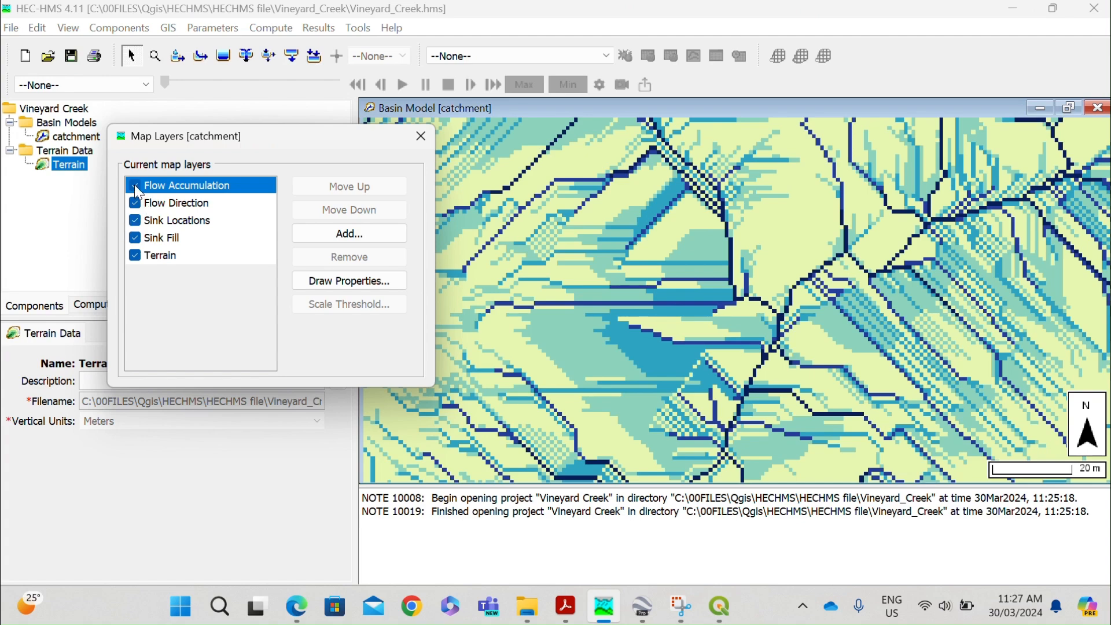
{"action": "left_click", "coordinate": [135, 204]}
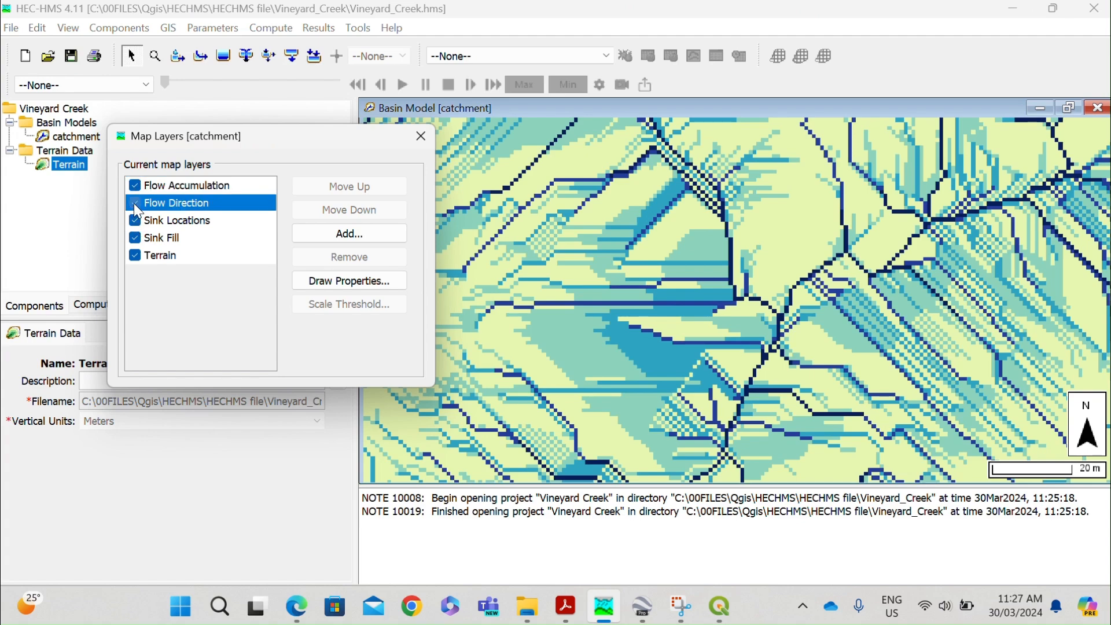
{"action": "left_click", "coordinate": [136, 221]}
{"action": "left_click", "coordinate": [135, 238]}
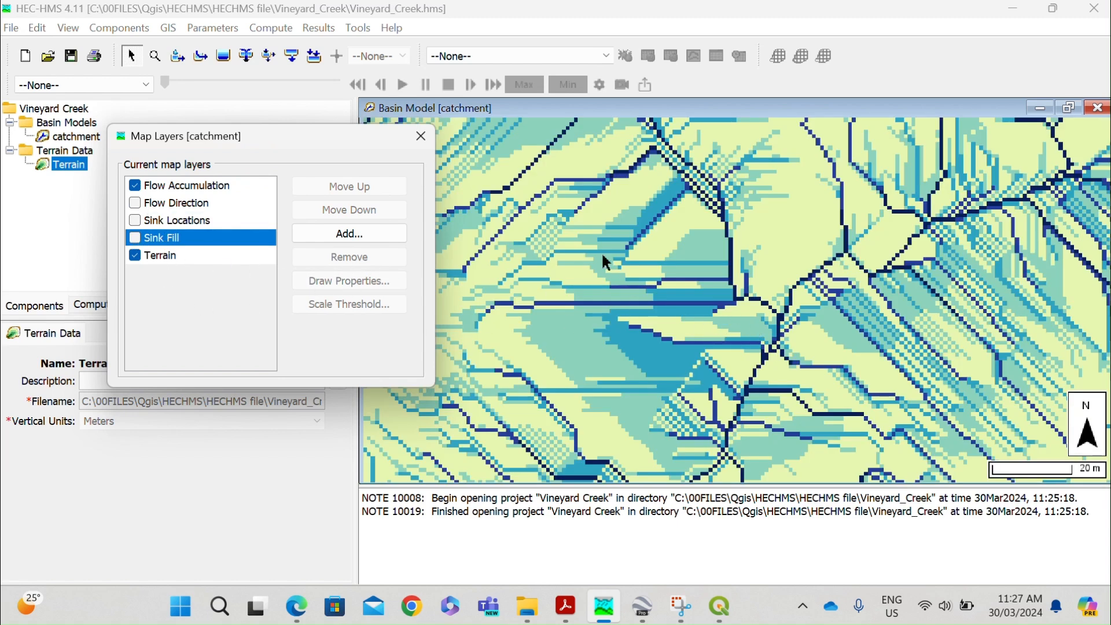
{"action": "left_click", "coordinate": [422, 136]}
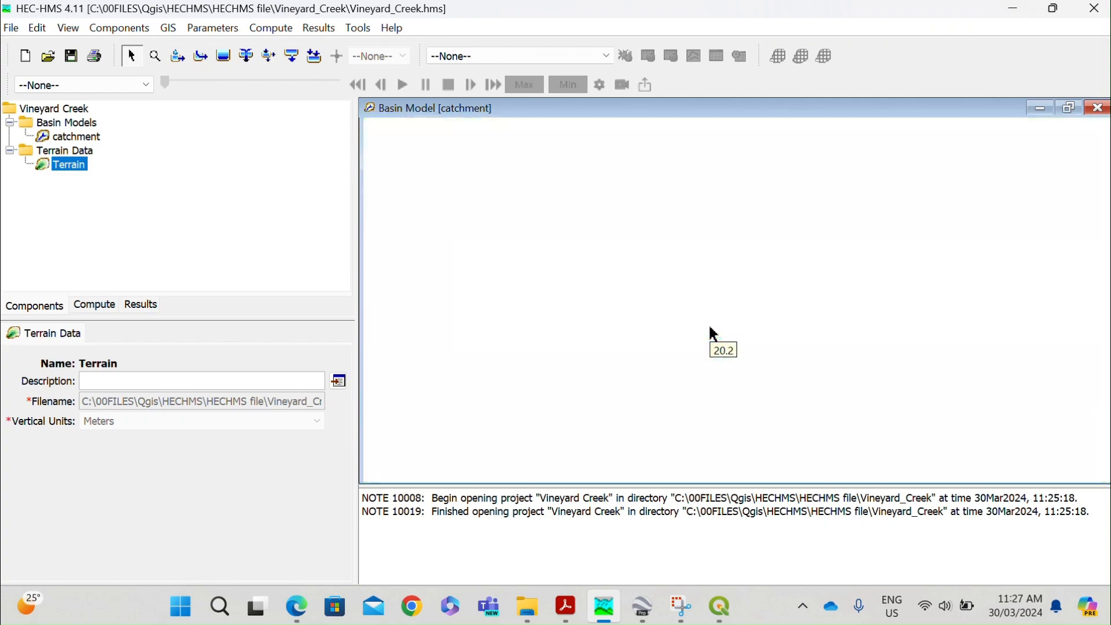
Identify the streams of the catchment basin model using an area threshold in square kilometres.
{"action": "scroll", "coordinate": [722, 339], "scroll_direction": "up", "scroll_amount": 1}
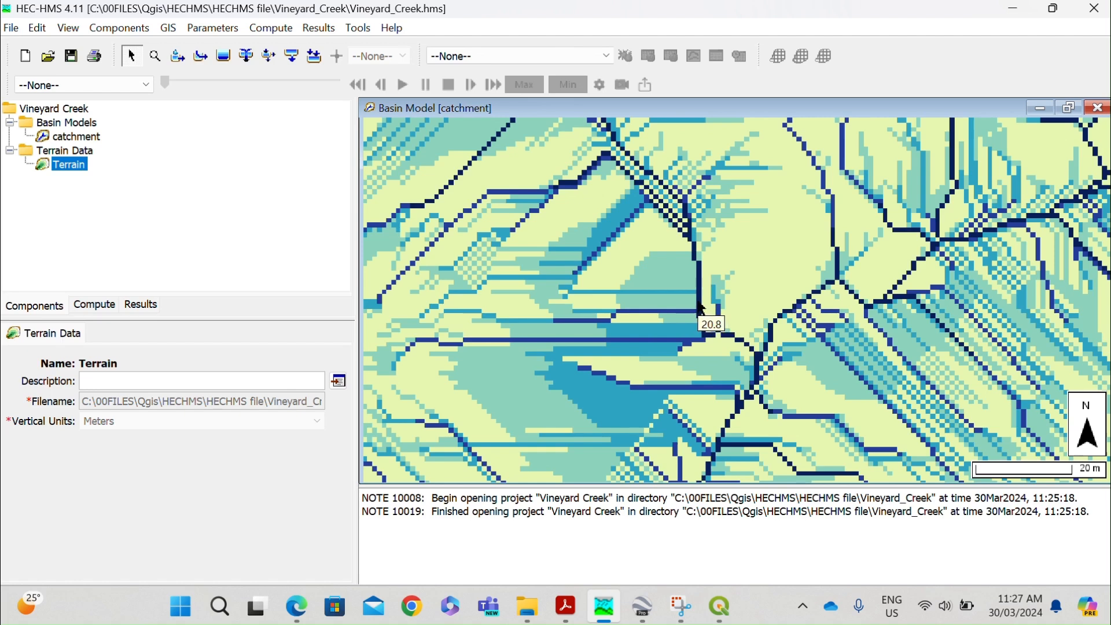
{"action": "left_click", "coordinate": [168, 28]}
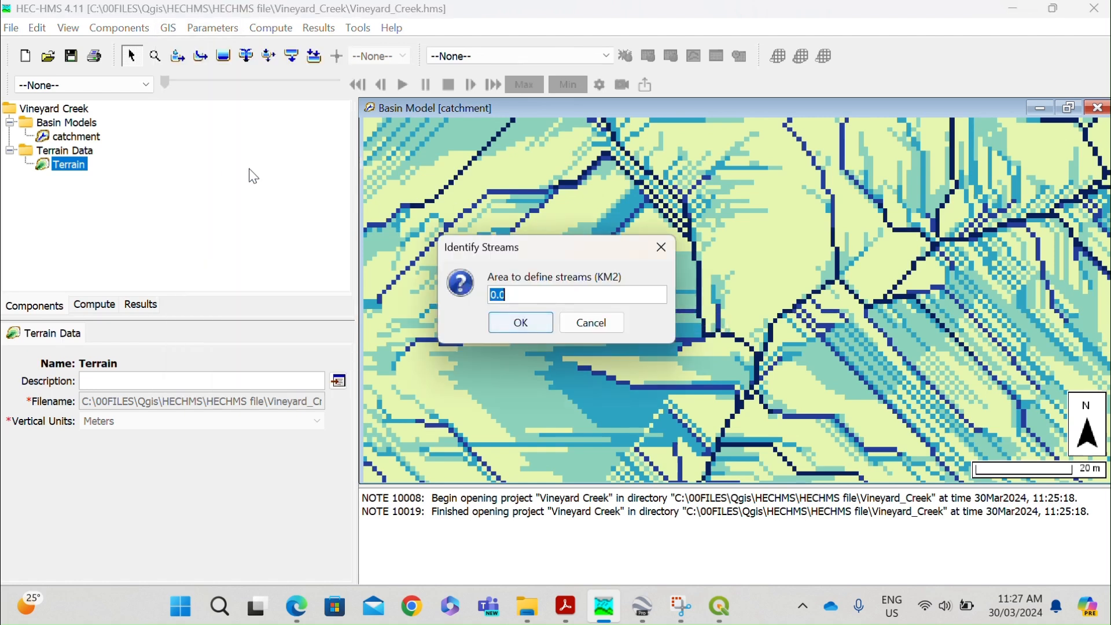
{"action": "type", "text": "0.0"}
{"action": "left_click", "coordinate": [532, 324]}
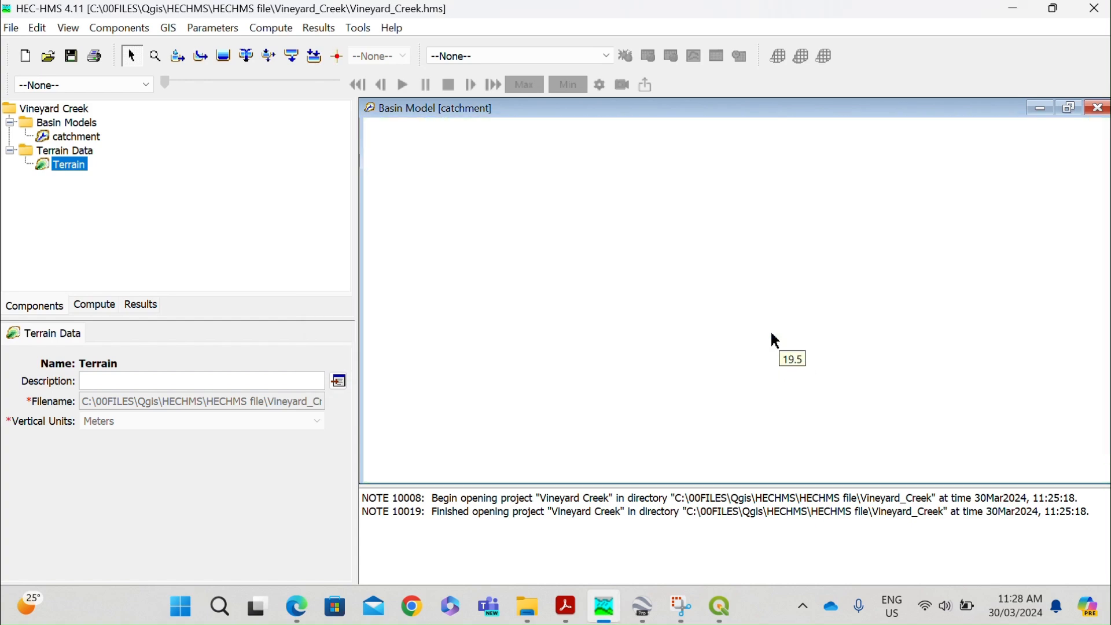
Hide the Flow Accumulation map layer so only Identified Streams and Terrain are drawn.
{"action": "right_click", "coordinate": [609, 272]}
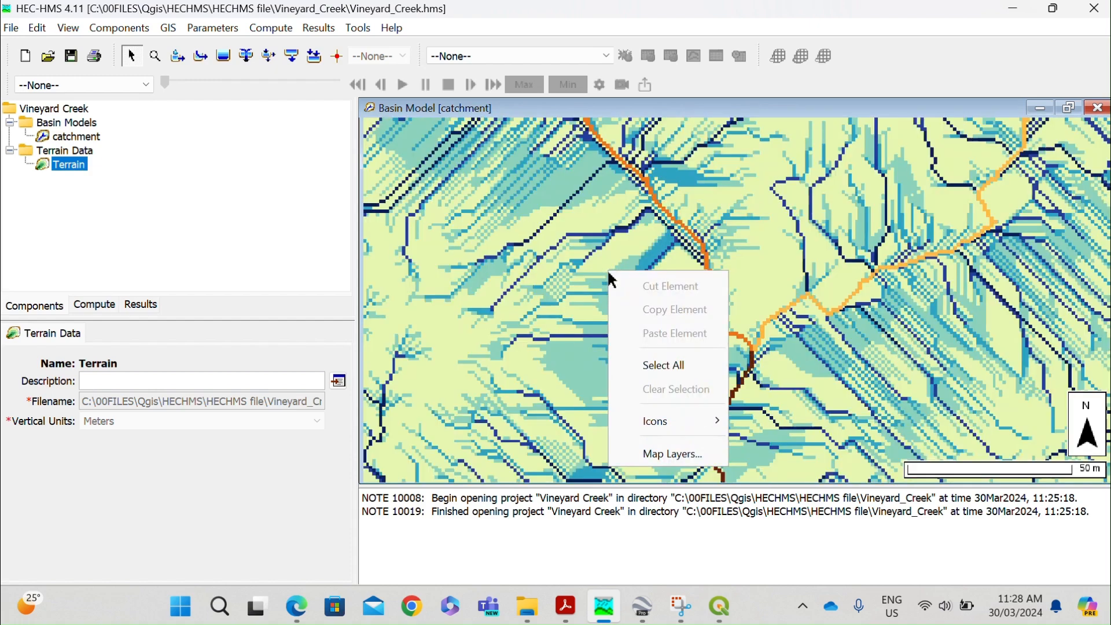
{"action": "left_click", "coordinate": [677, 453]}
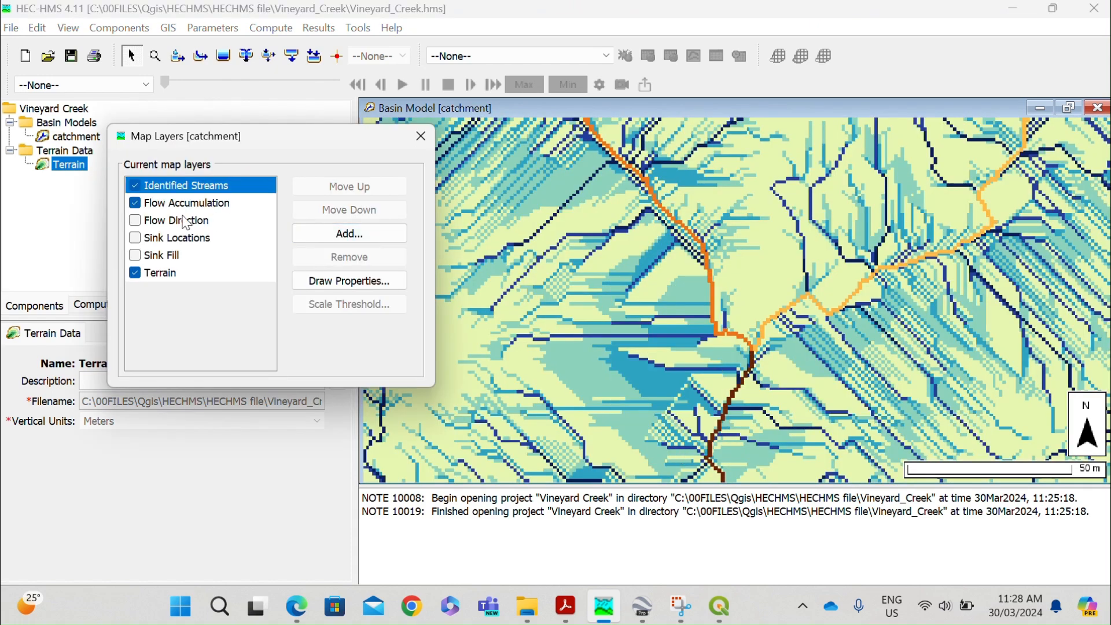
{"action": "left_click", "coordinate": [135, 202]}
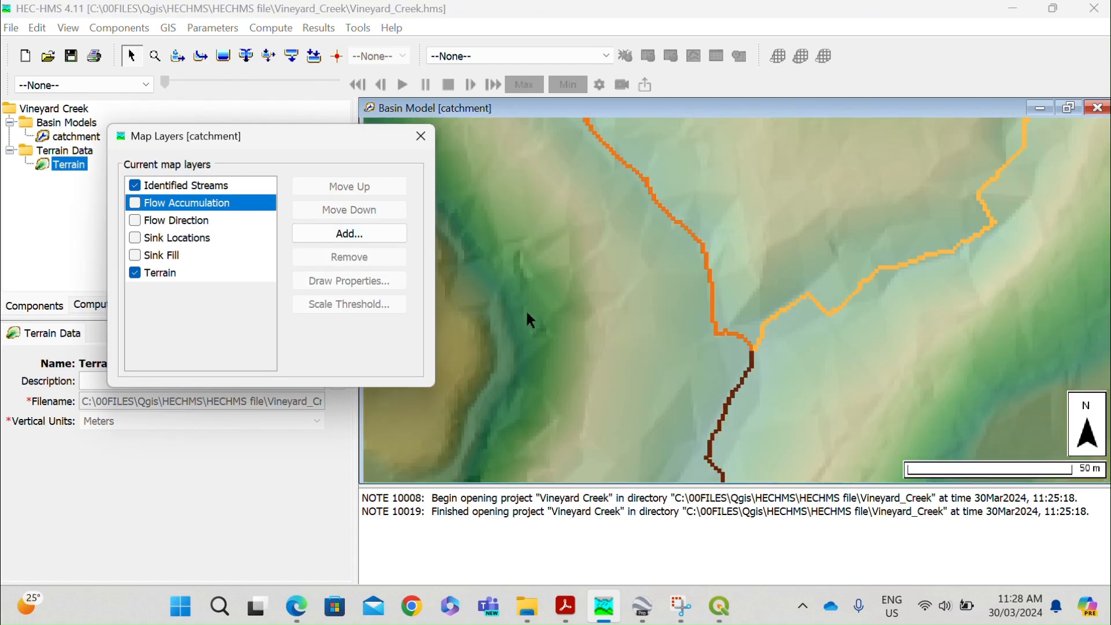
{"action": "left_click", "coordinate": [421, 136]}
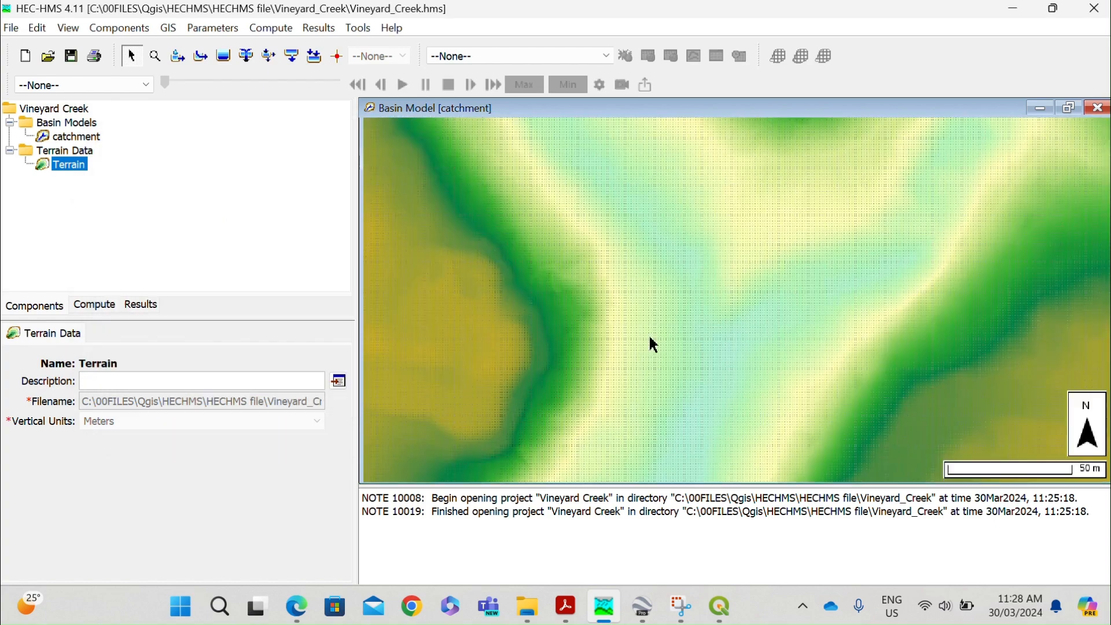
Examine the identified stream network across the whole terrain and around the confluence of the two main branches.
{"action": "scroll", "coordinate": [699, 322], "scroll_direction": "down", "scroll_amount": 2}
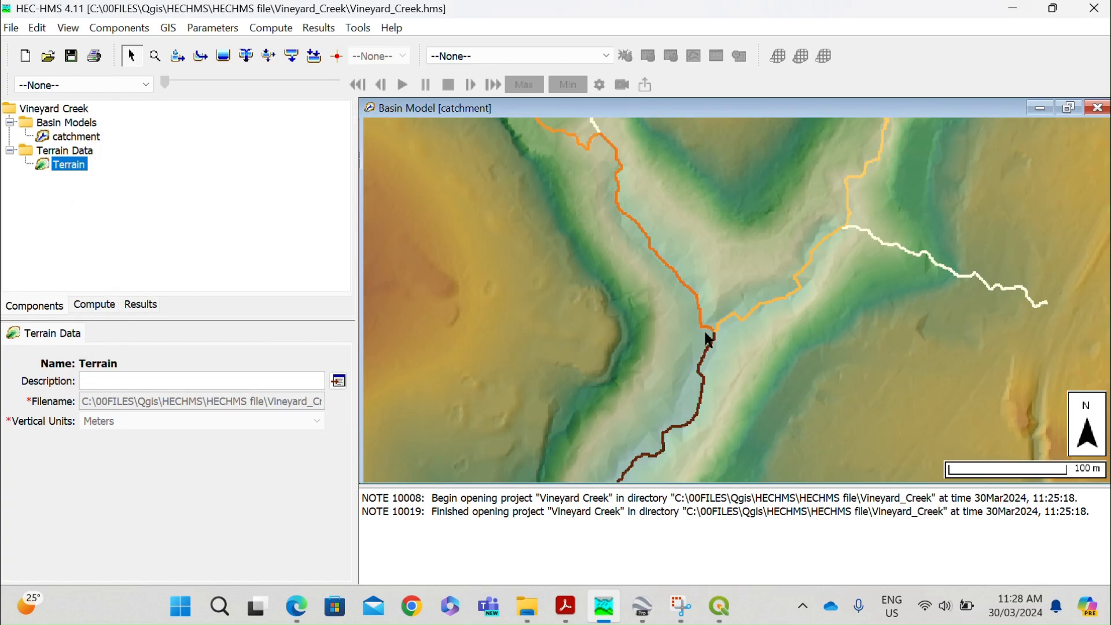
{"action": "scroll", "coordinate": [705, 332], "scroll_direction": "down", "scroll_amount": 2}
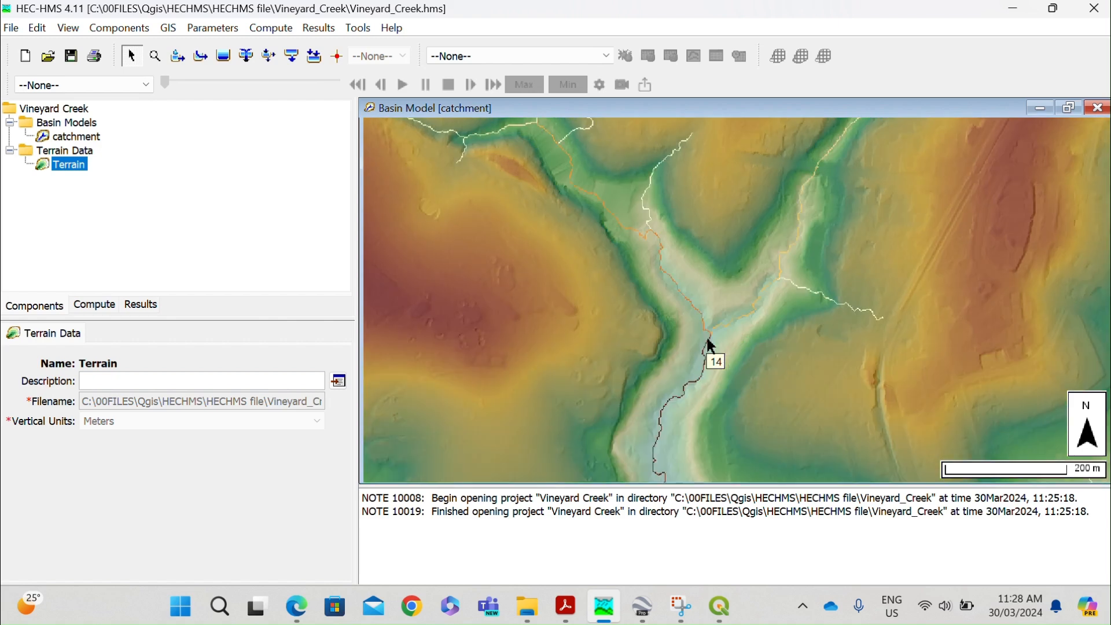
{"action": "scroll", "coordinate": [708, 341], "scroll_direction": "down", "scroll_amount": 2}
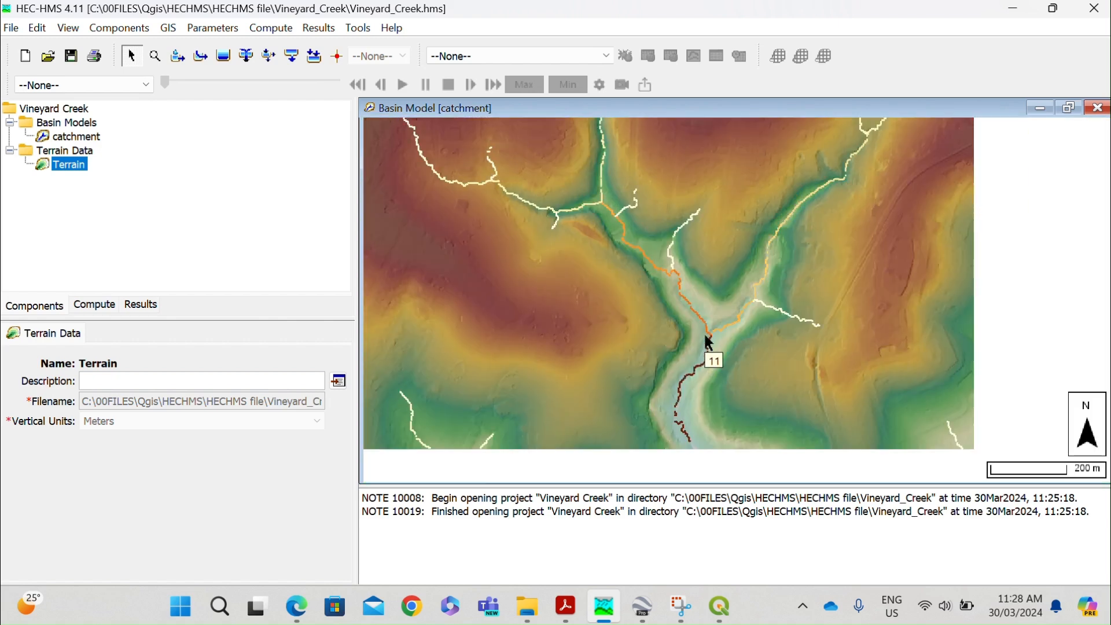
{"action": "scroll", "coordinate": [707, 342], "scroll_direction": "down", "scroll_amount": 2}
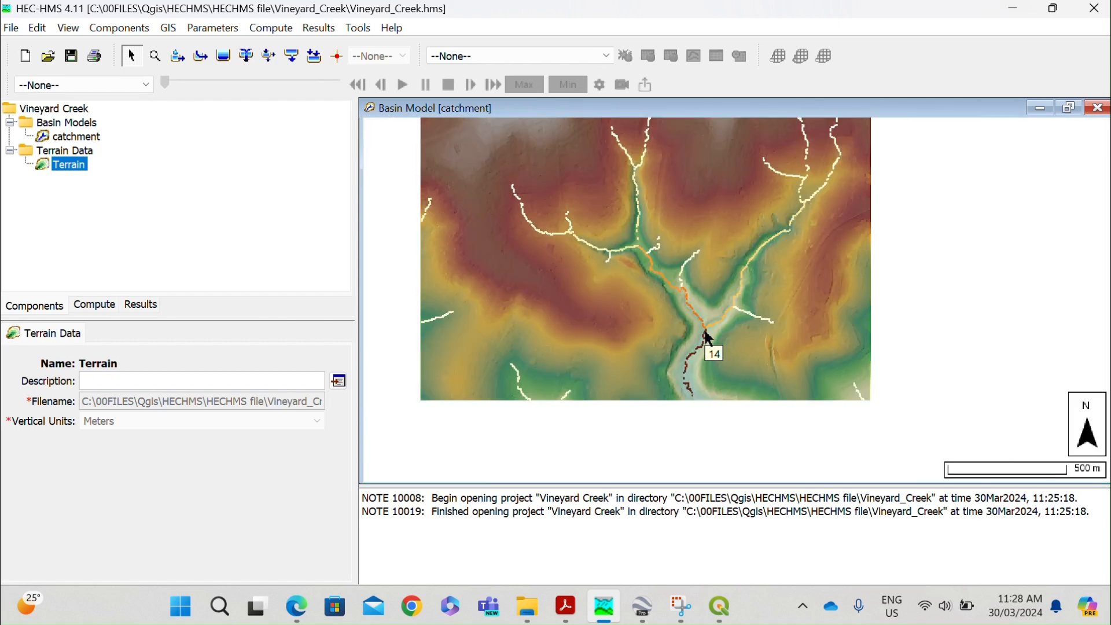
{"action": "scroll", "coordinate": [705, 333], "scroll_direction": "down", "scroll_amount": 2}
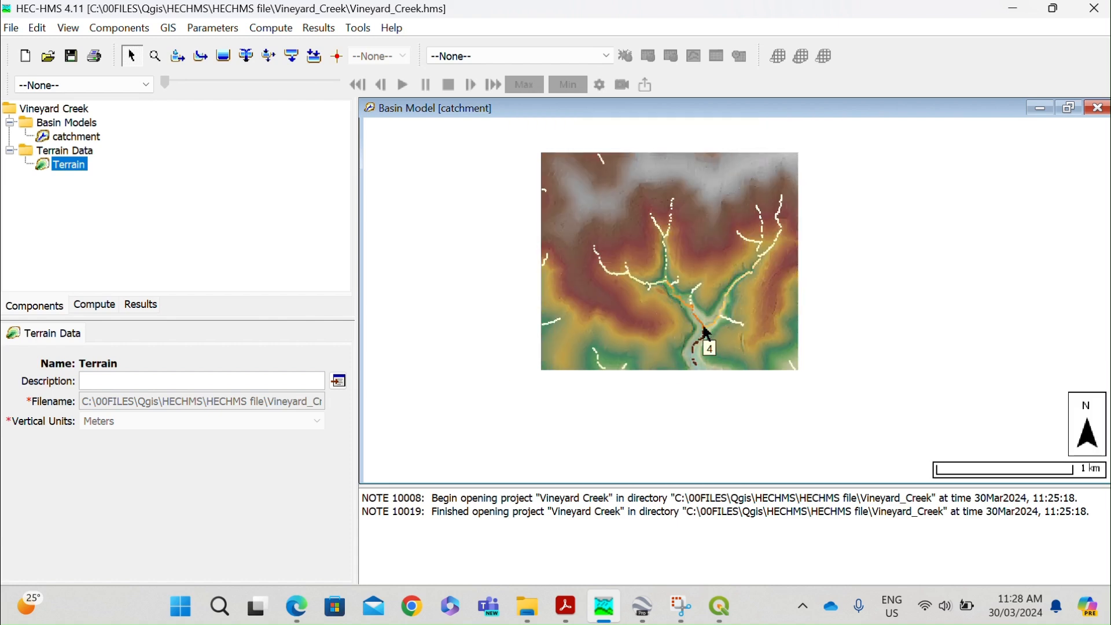
{"action": "scroll", "coordinate": [705, 330], "scroll_direction": "up", "scroll_amount": 2}
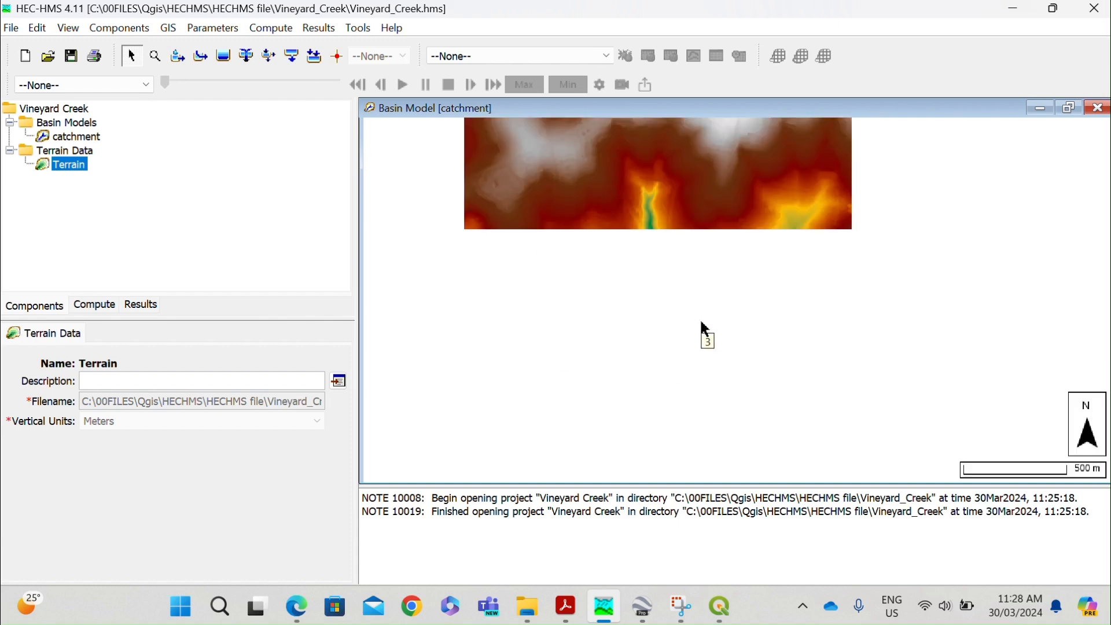
{"action": "scroll", "coordinate": [704, 327], "scroll_direction": "up", "scroll_amount": 2}
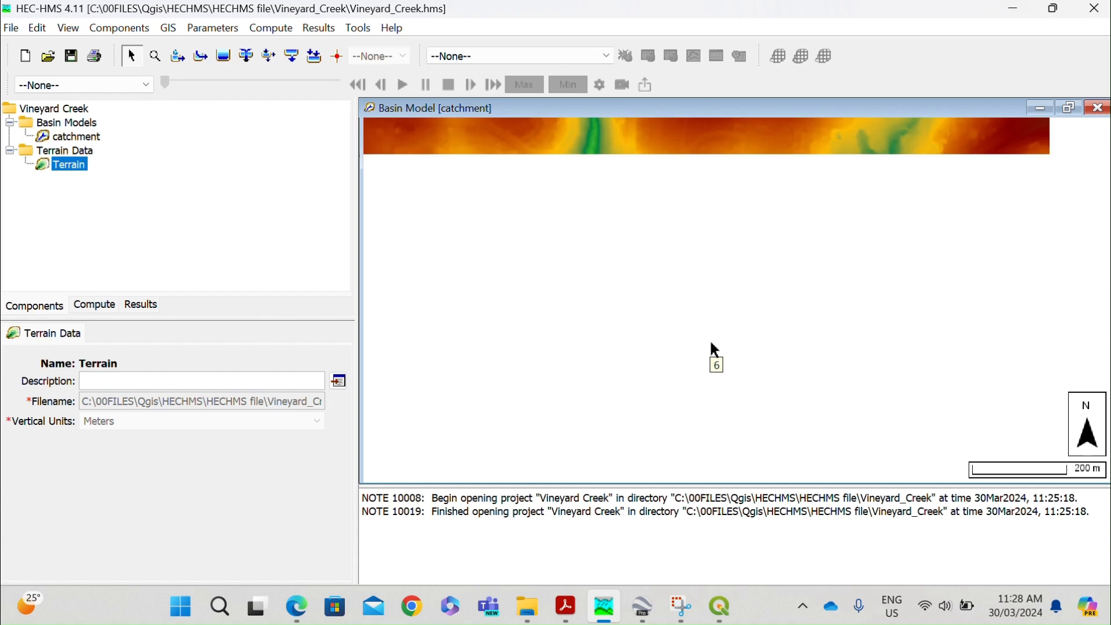
{"action": "scroll", "coordinate": [720, 349], "scroll_direction": "up", "scroll_amount": 1}
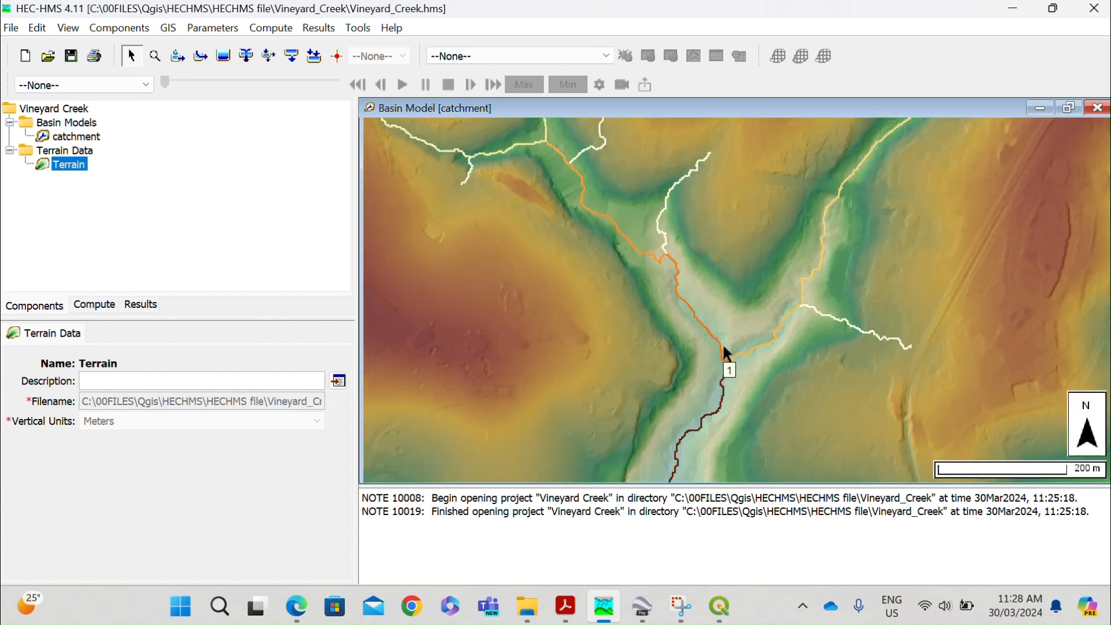
{"action": "scroll", "coordinate": [723, 351], "scroll_direction": "up", "scroll_amount": 2}
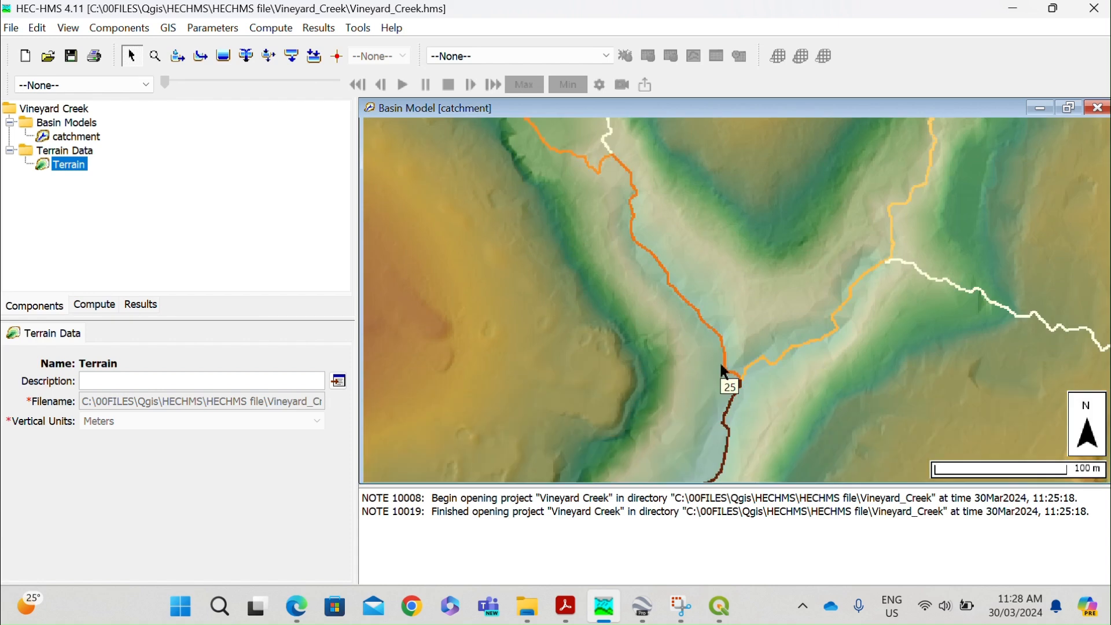
{"action": "scroll", "coordinate": [735, 369], "scroll_direction": "up", "scroll_amount": 1}
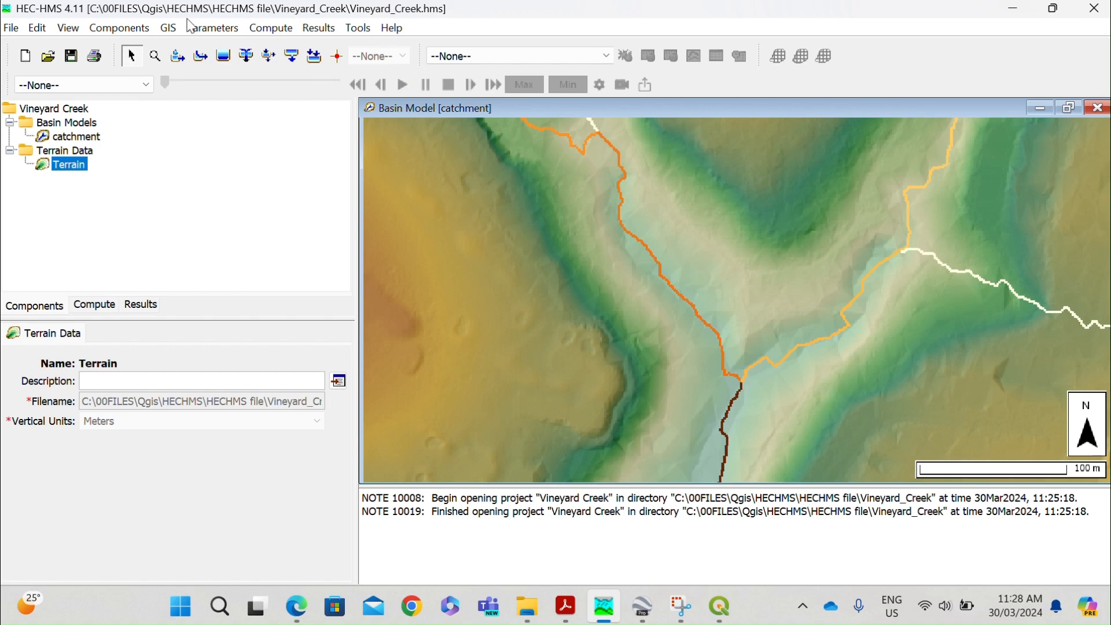
{"action": "left_click", "coordinate": [173, 31]}
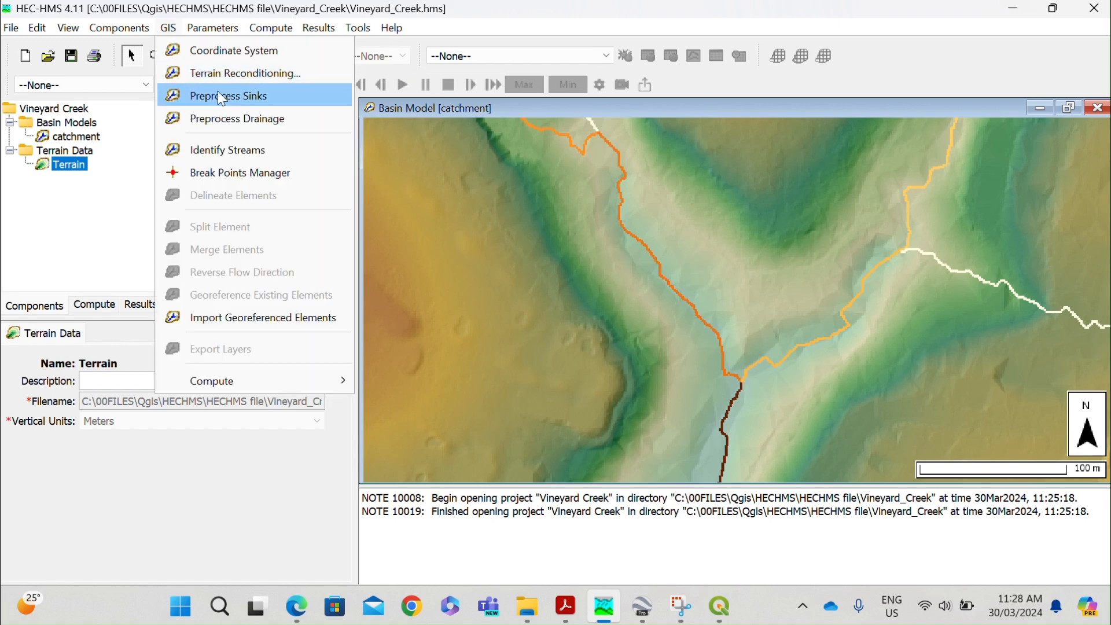
{"action": "left_click", "coordinate": [236, 179]}
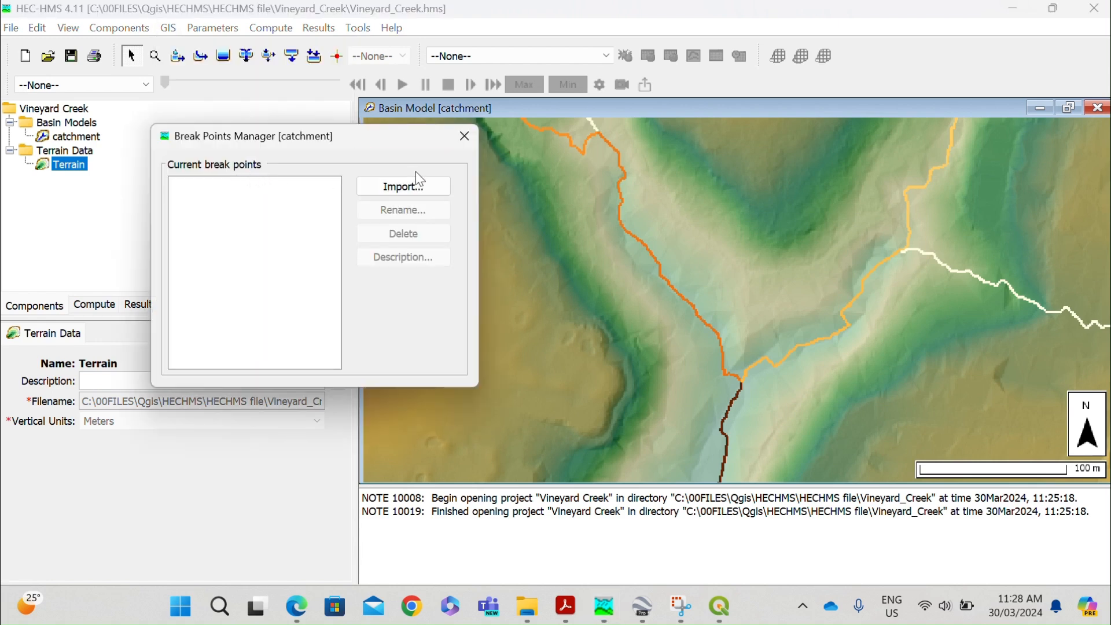
{"action": "left_click_drag", "start_coordinate": [310, 139], "coordinate": [220, 123]}
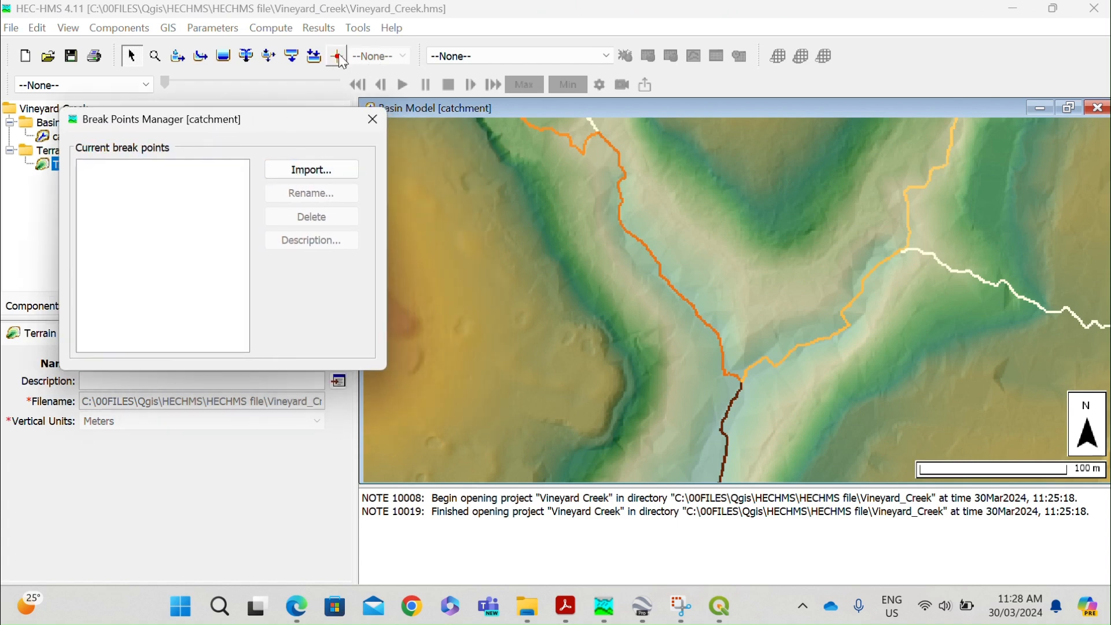
{"action": "left_click", "coordinate": [371, 121]}
Create a break point named "Drainage Point" on the western stream branch just upstream of the confluence of the two main branches.
{"action": "left_click", "coordinate": [341, 57]}
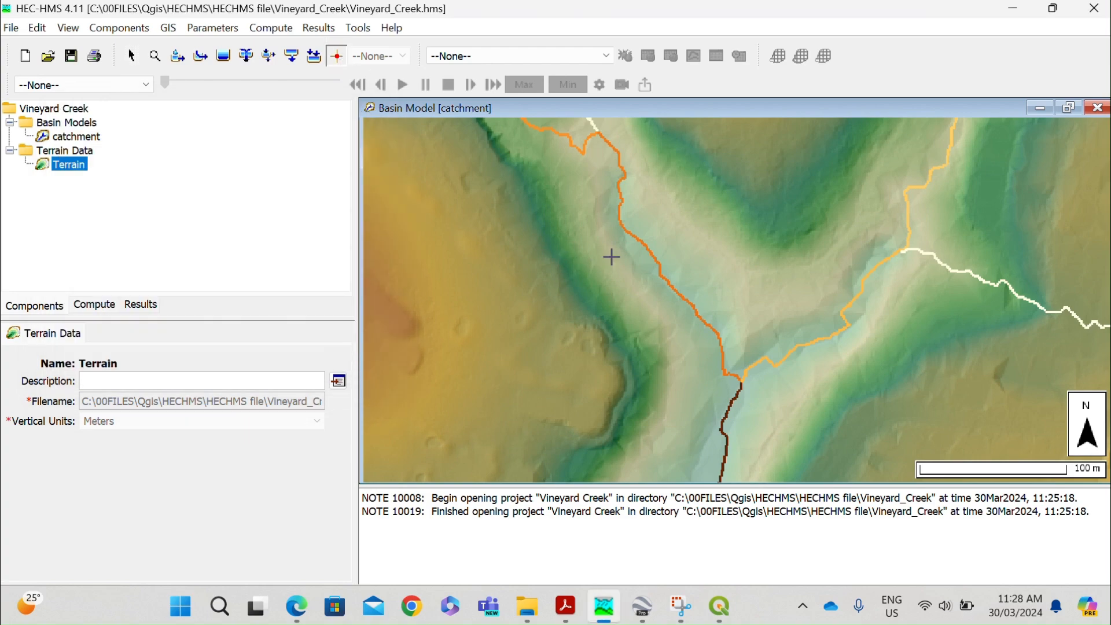
{"action": "scroll", "coordinate": [716, 384], "scroll_direction": "up", "scroll_amount": 2}
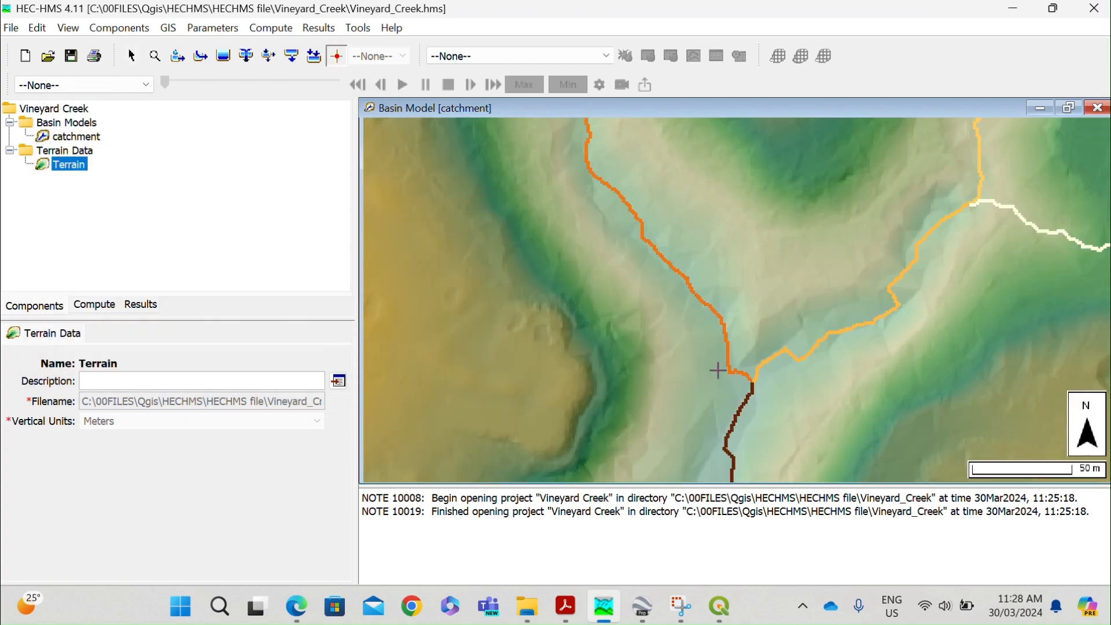
{"action": "scroll", "coordinate": [732, 390], "scroll_direction": "up", "scroll_amount": 1}
{"action": "scroll", "coordinate": [733, 357], "scroll_direction": "up", "scroll_amount": 1}
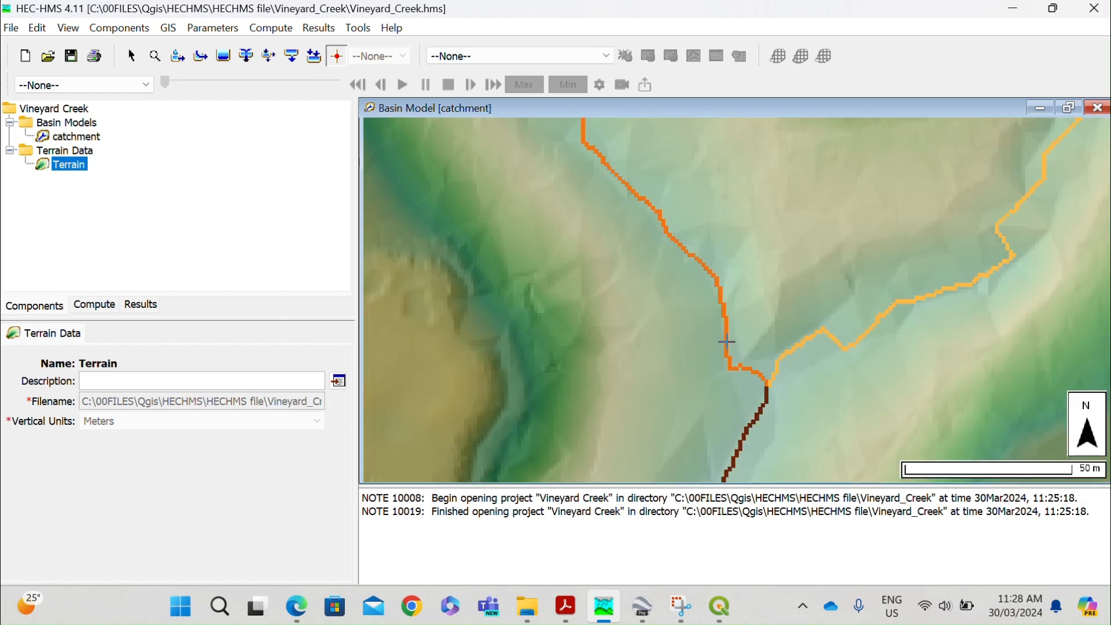
{"action": "left_click", "coordinate": [727, 342]}
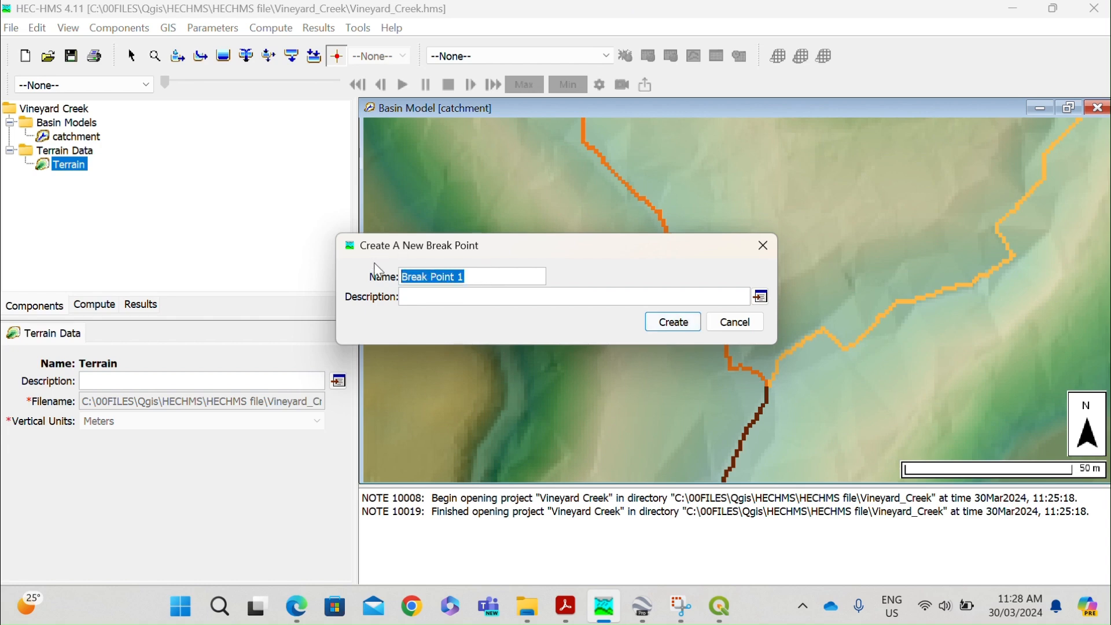
{"action": "type", "text": "Drainag"}
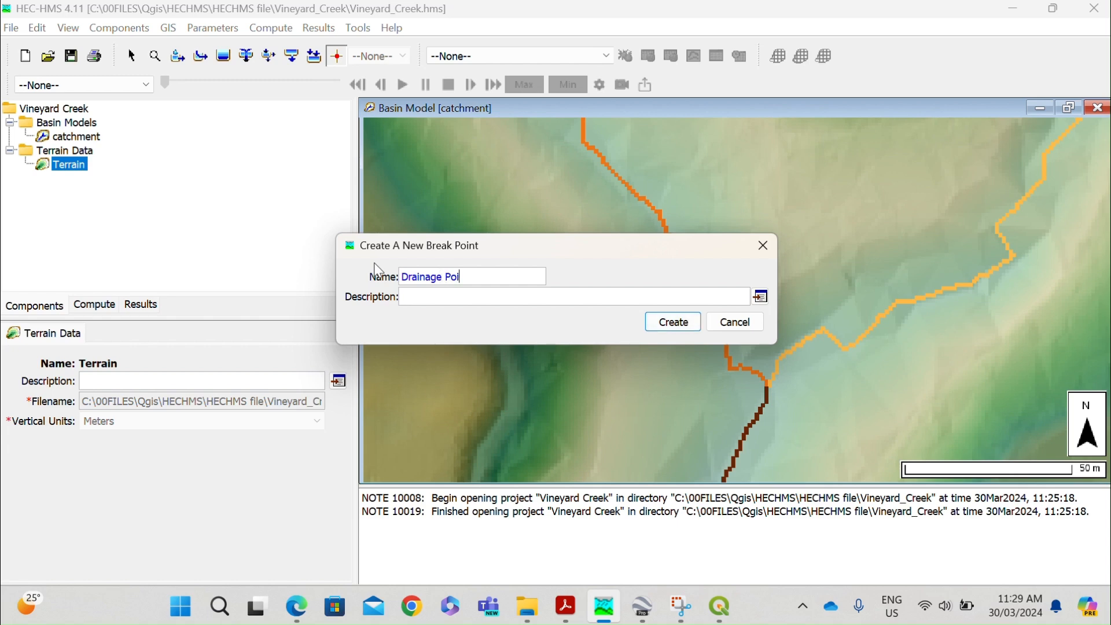
{"action": "left_click", "coordinate": [671, 322]}
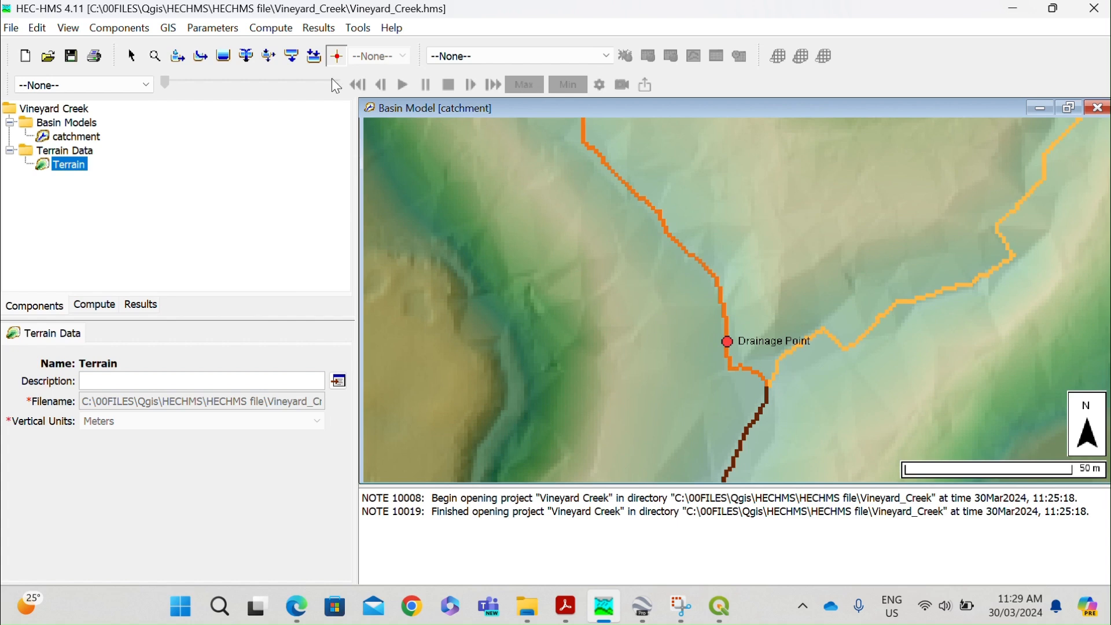
Delineate the basin elements with subbasin prefix subCatchment, reach prefix Reach and no inserted junctions.
{"action": "left_click", "coordinate": [169, 27]}
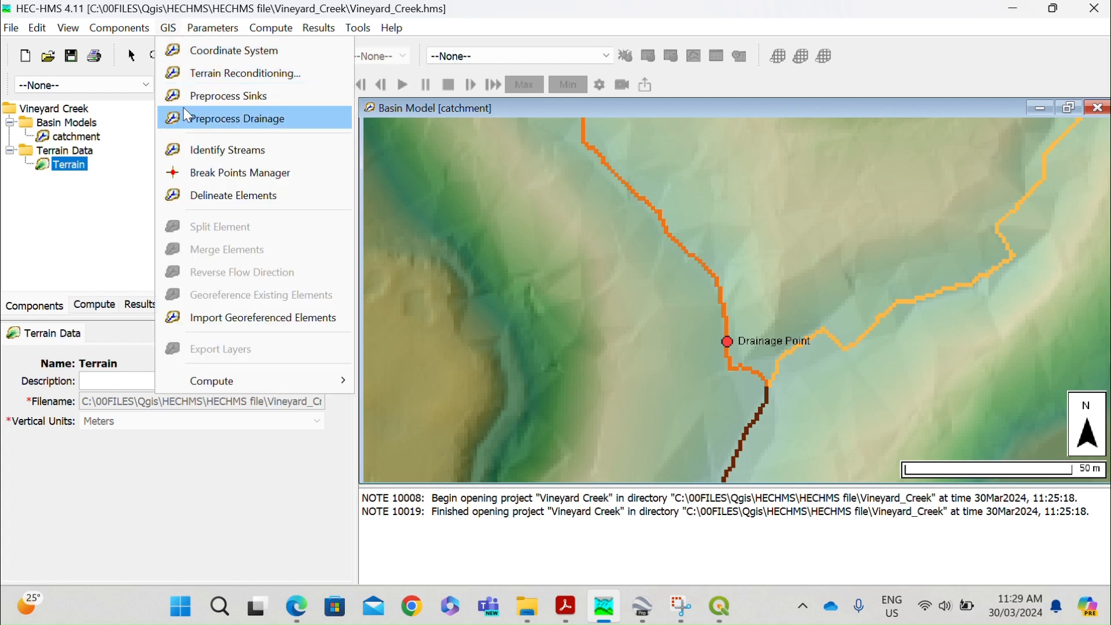
{"action": "left_click", "coordinate": [216, 193]}
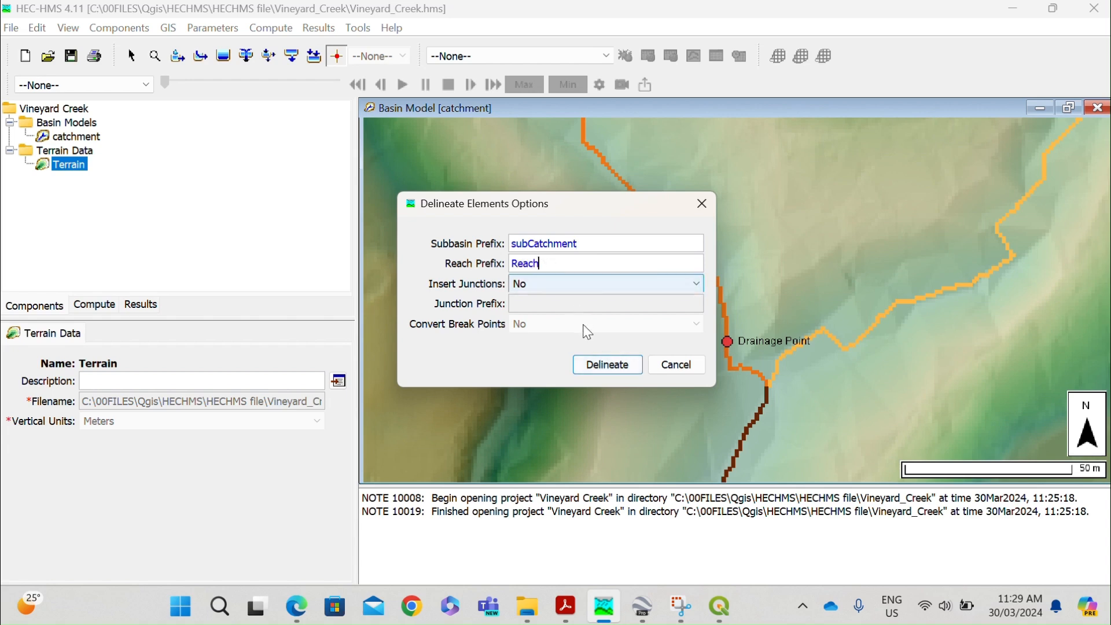
{"action": "left_click", "coordinate": [598, 365]}
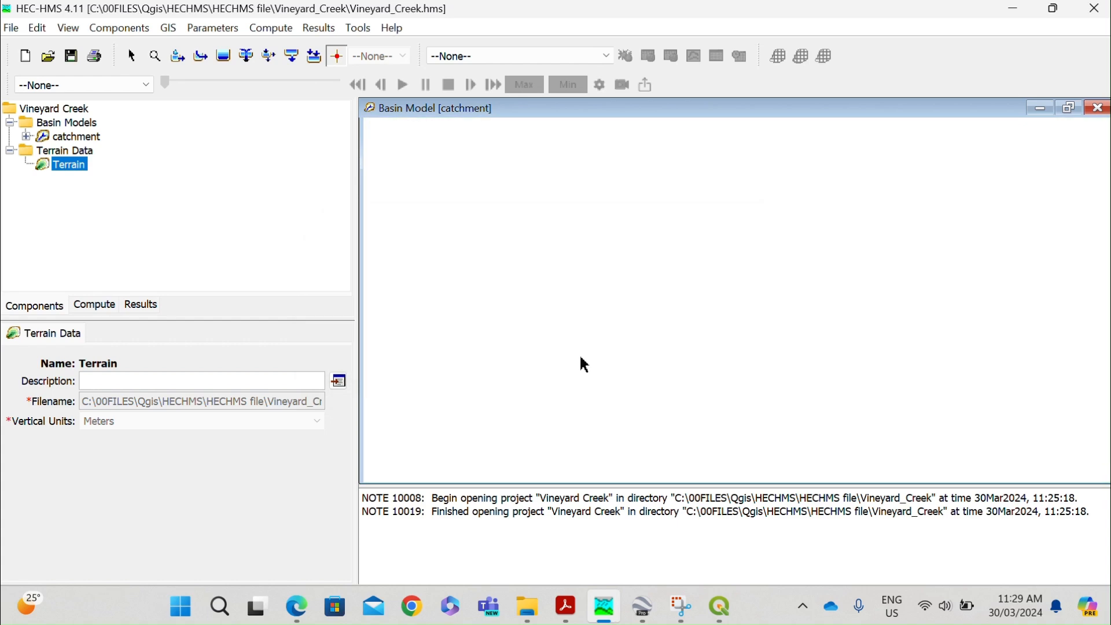
Examine the delineated subbasins and reaches over the terrain, from the catchment boundary down to the Drainage Point.
{"action": "scroll", "coordinate": [625, 195], "scroll_direction": "down", "scroll_amount": 2}
{"action": "scroll", "coordinate": [625, 282], "scroll_direction": "down", "scroll_amount": 1}
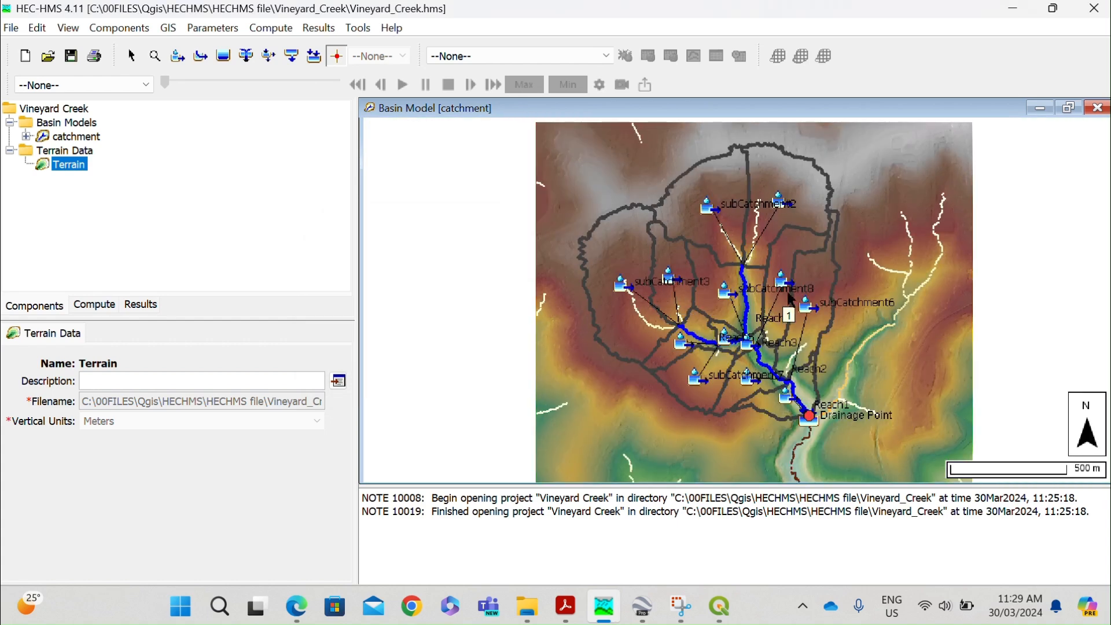
{"action": "scroll", "coordinate": [823, 320], "scroll_direction": "up", "scroll_amount": 1}
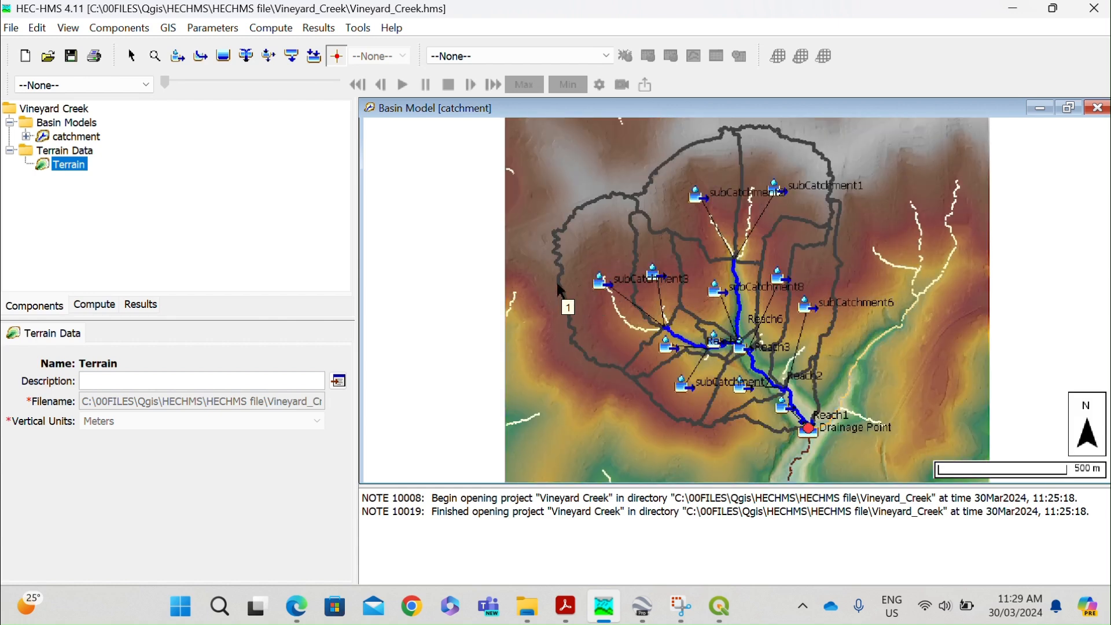
{"action": "scroll", "coordinate": [539, 296], "scroll_direction": "down", "scroll_amount": 1}
{"action": "scroll", "coordinate": [812, 445], "scroll_direction": "up", "scroll_amount": 1}
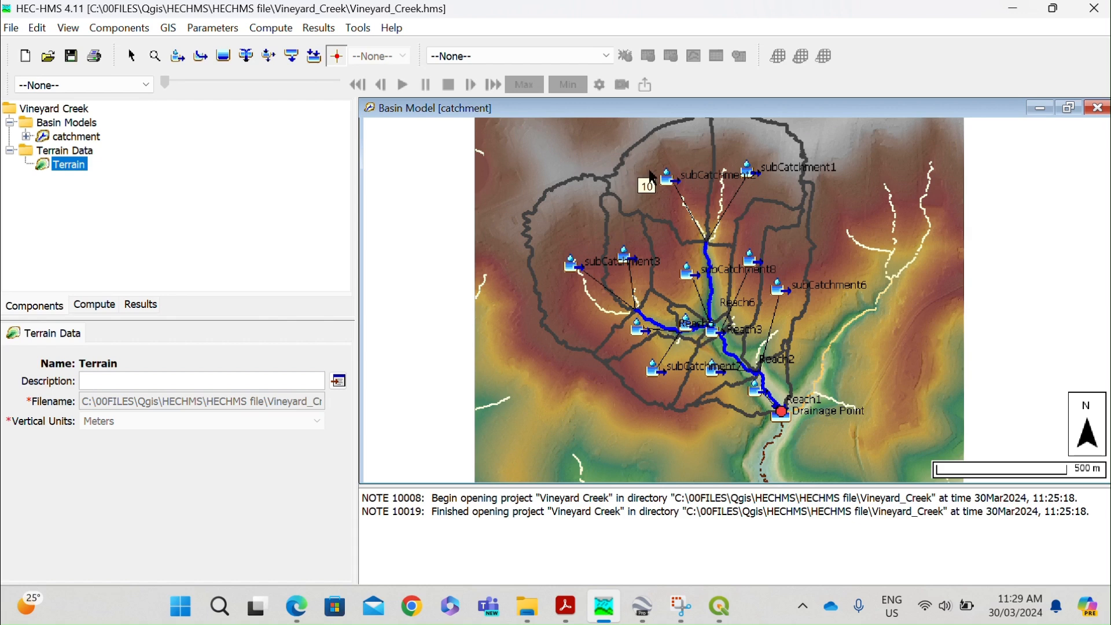
{"action": "left_click", "coordinate": [1067, 108]}
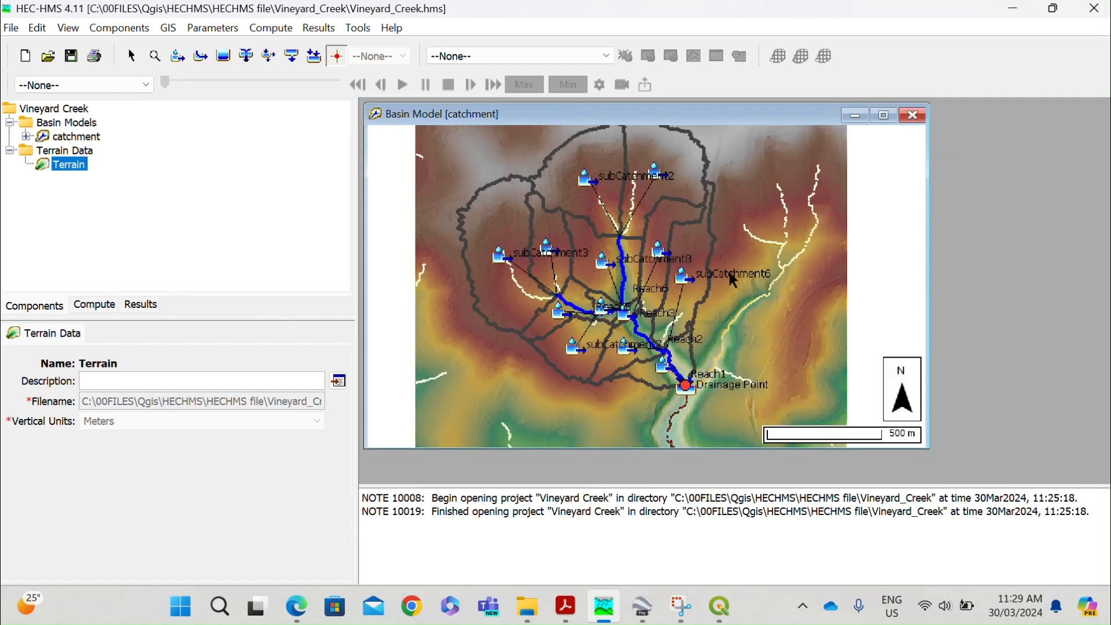
{"action": "left_click", "coordinate": [884, 115]}
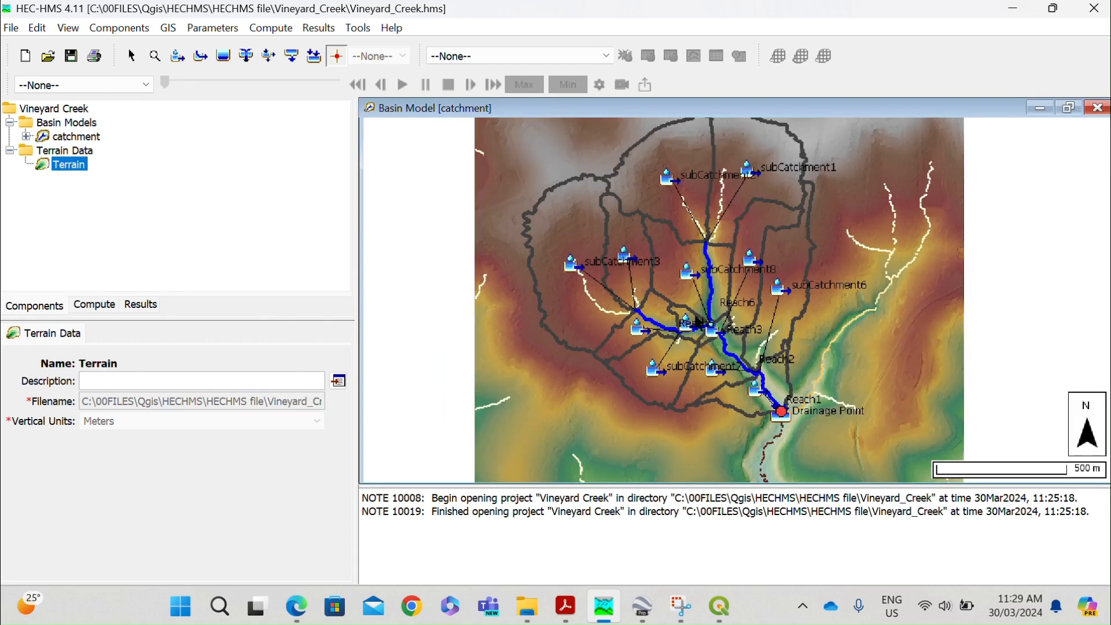
Hide the Terrain map layer of the catchment basin model, keeping the subbasins, reaches and identified streams displayed.
{"action": "right_click", "coordinate": [514, 281]}
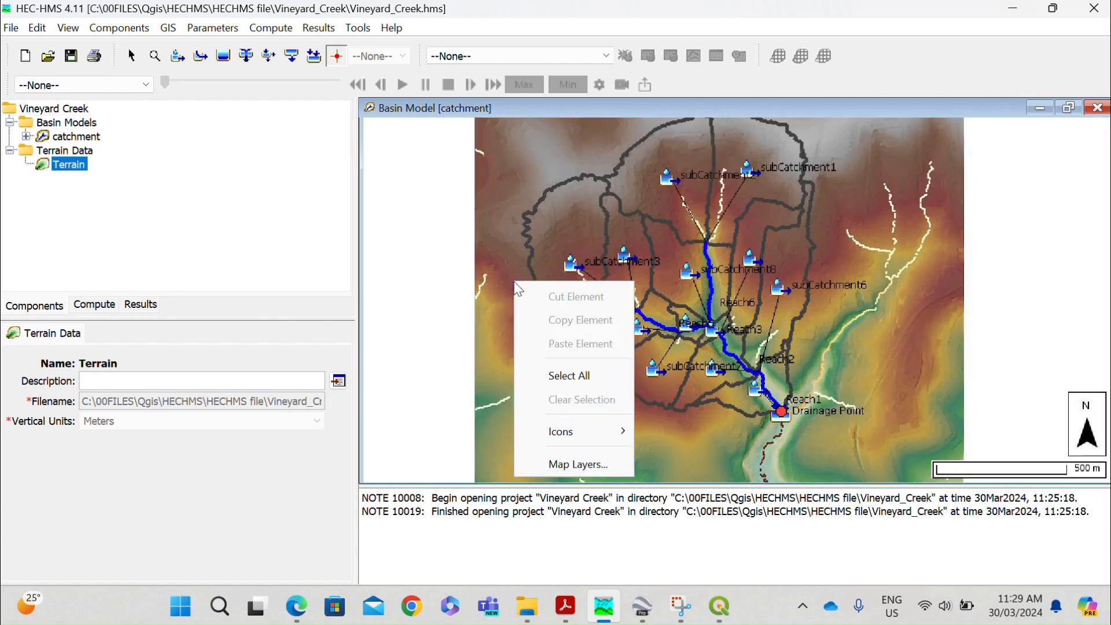
{"action": "left_click", "coordinate": [574, 464]}
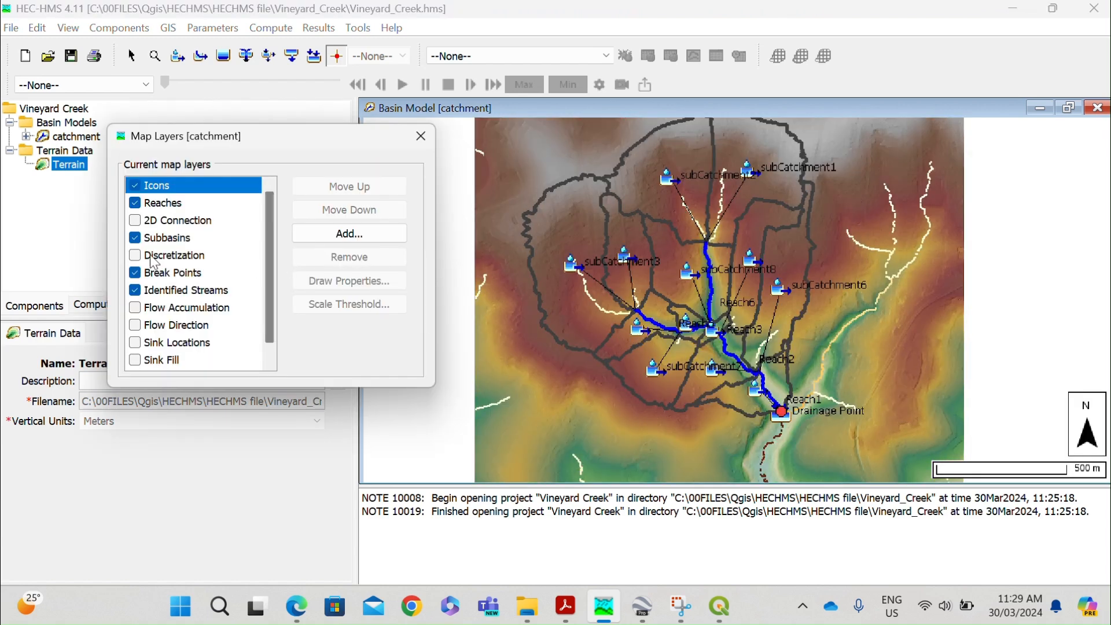
{"action": "scroll", "coordinate": [269, 295], "scroll_direction": "down", "scroll_amount": 1}
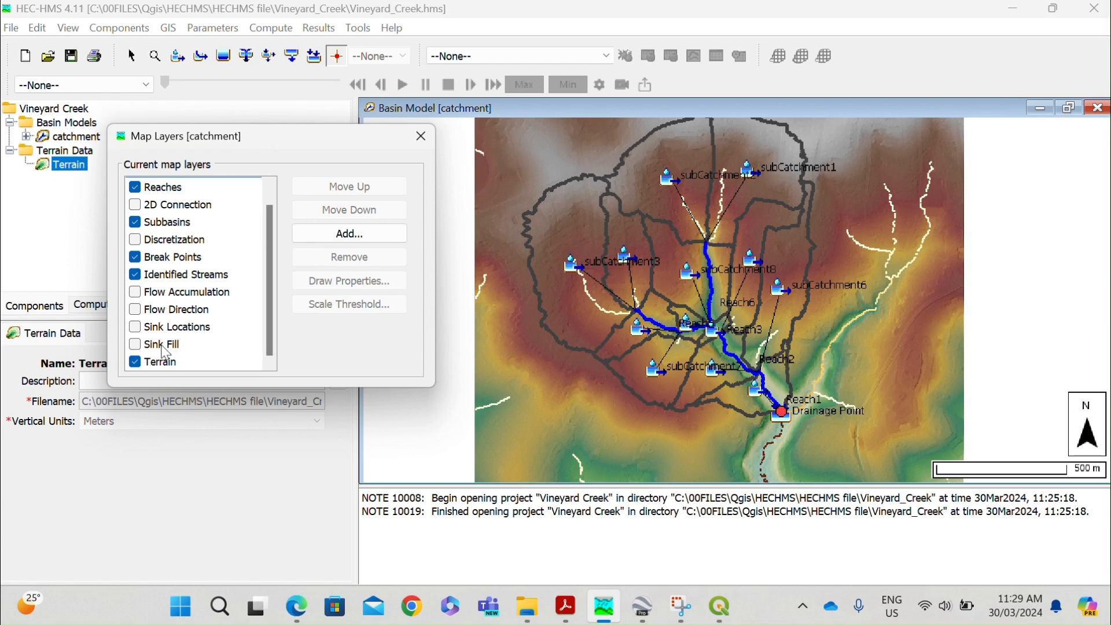
{"action": "left_click", "coordinate": [136, 367]}
{"action": "left_click", "coordinate": [136, 362]}
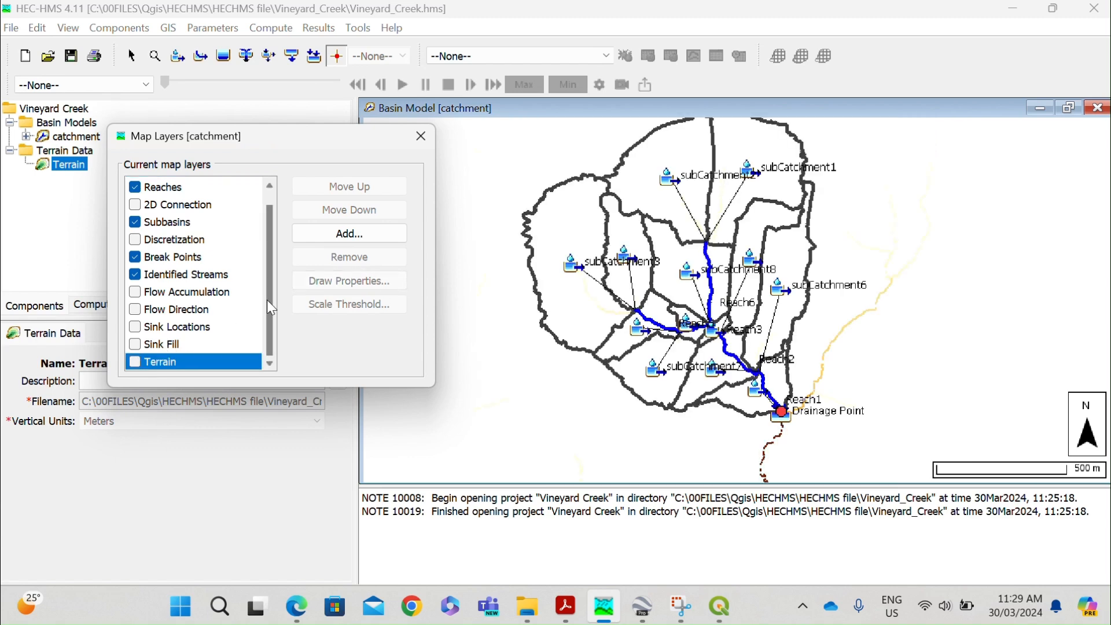
{"action": "left_click", "coordinate": [422, 137]}
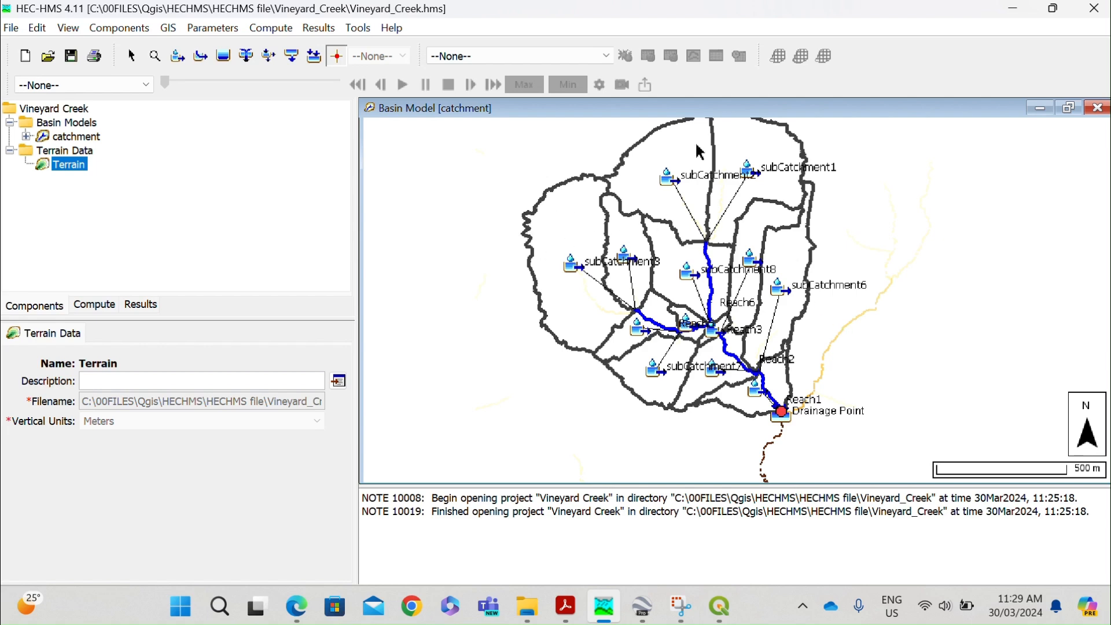
Display the properties of subCatchment5 and enlarge the basin map area above the message log.
{"action": "left_click", "coordinate": [753, 271]}
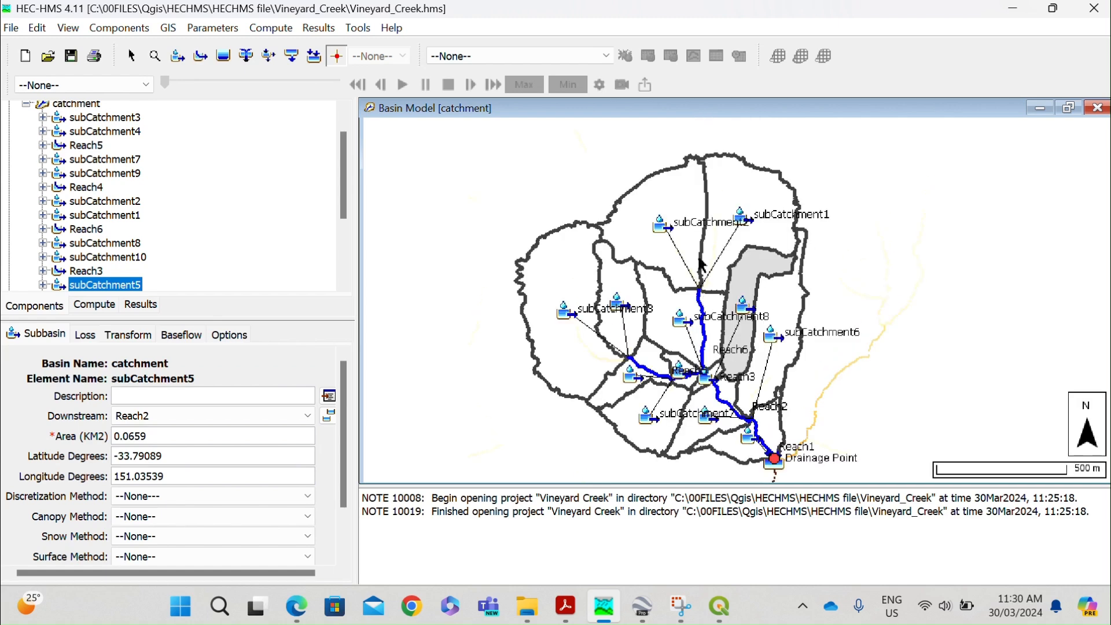
{"action": "left_click", "coordinate": [699, 260]}
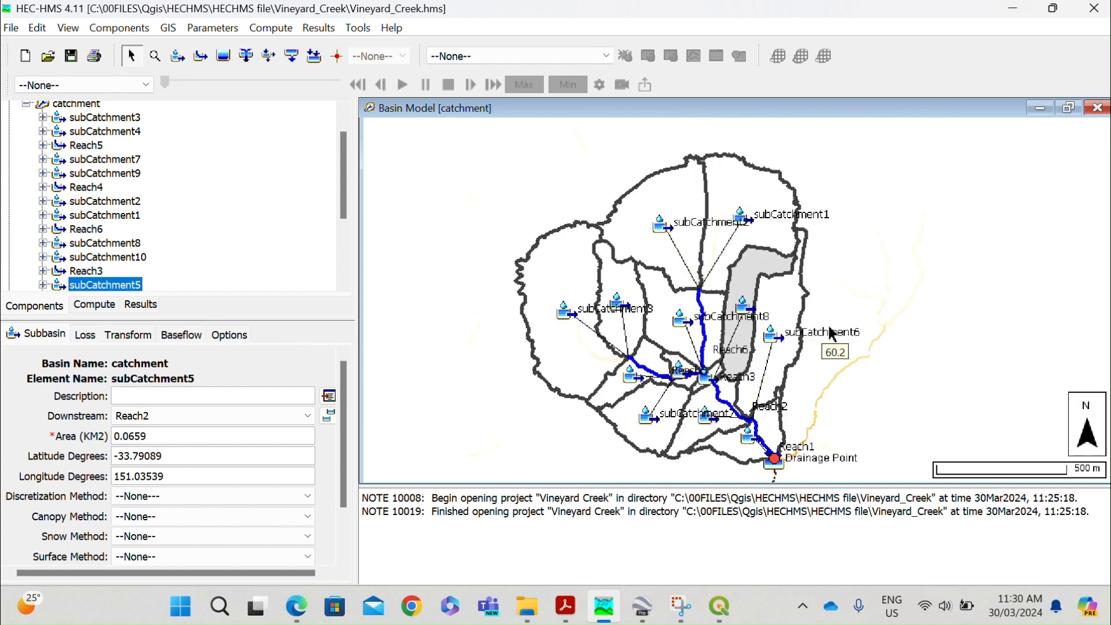
{"action": "left_click_drag", "start_coordinate": [769, 489], "coordinate": [770, 523]}
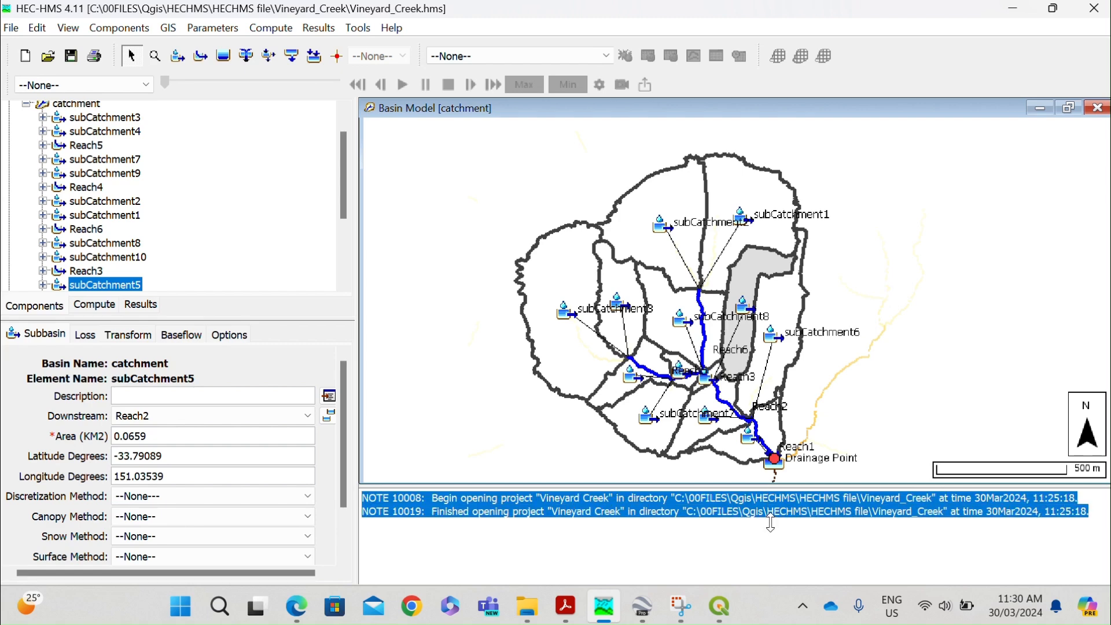
{"action": "left_click_drag", "start_coordinate": [753, 486], "coordinate": [753, 501]}
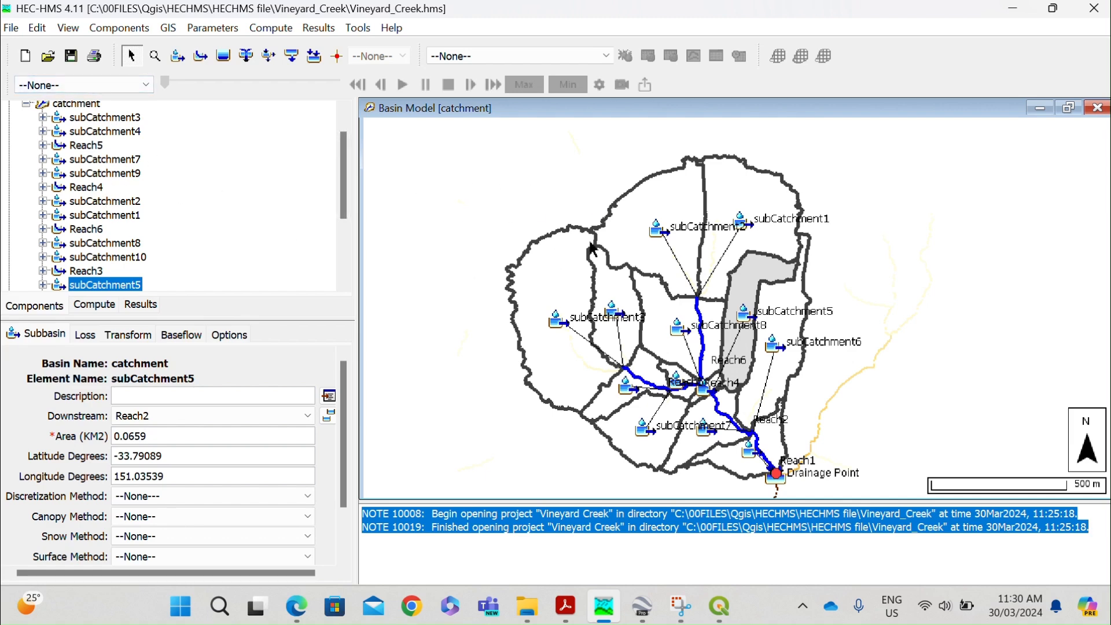
Examine the properties of subCatchment3, including its area, downstream element, and loss and transform methods.
{"action": "left_click", "coordinate": [569, 253]}
{"action": "left_click", "coordinate": [569, 252]}
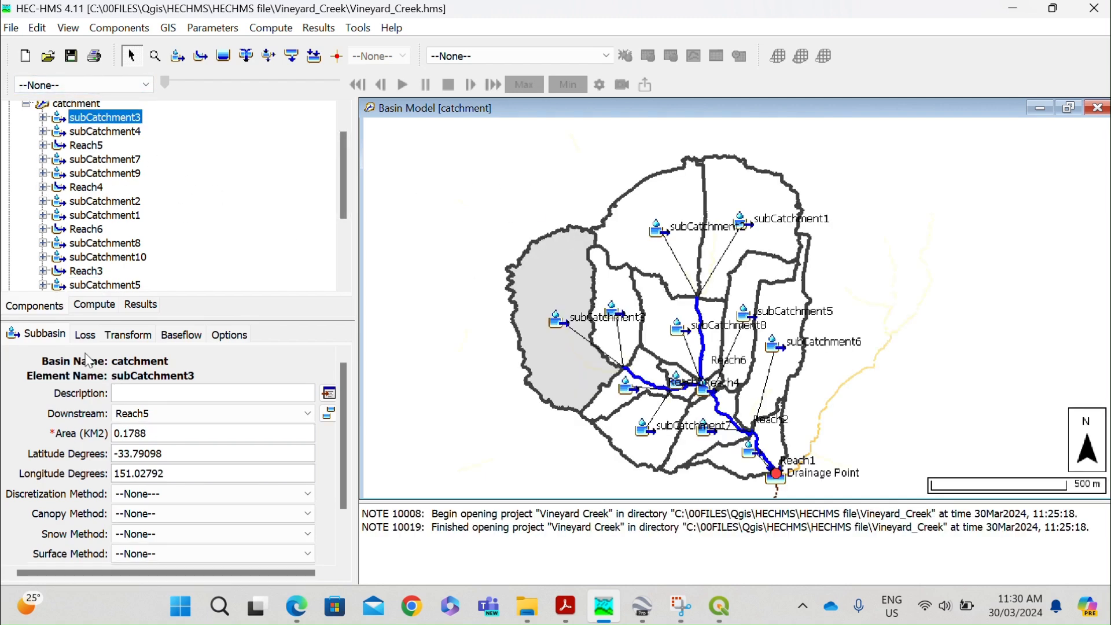
{"action": "scroll", "coordinate": [133, 440], "scroll_direction": "down", "scroll_amount": 1}
{"action": "scroll", "coordinate": [133, 440], "scroll_direction": "down", "scroll_amount": 3}
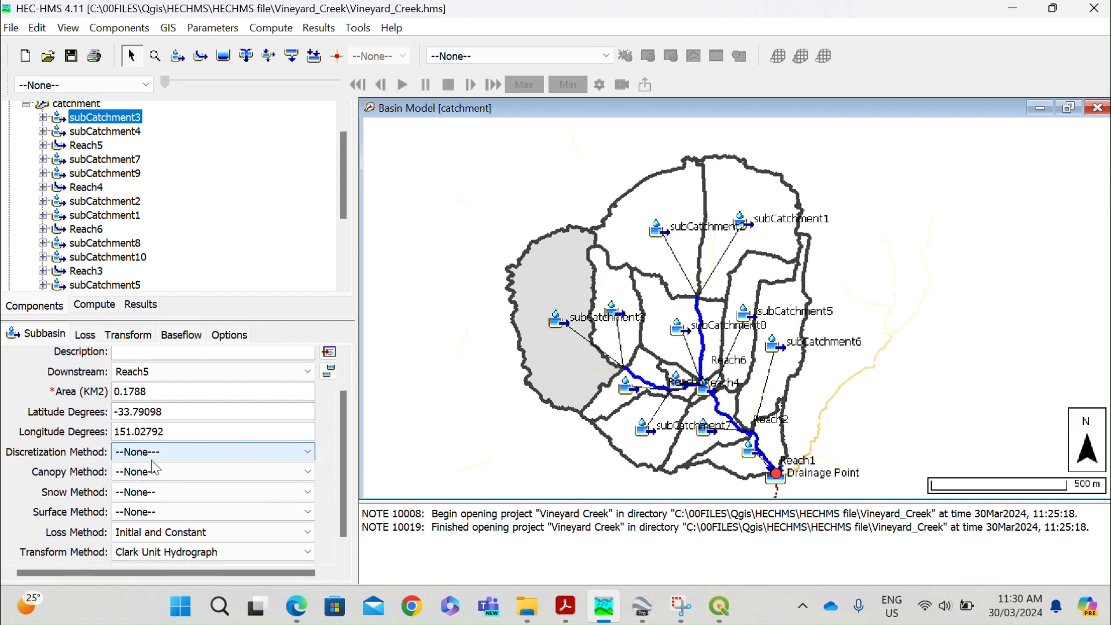
{"action": "scroll", "coordinate": [212, 442], "scroll_direction": "up", "scroll_amount": 2}
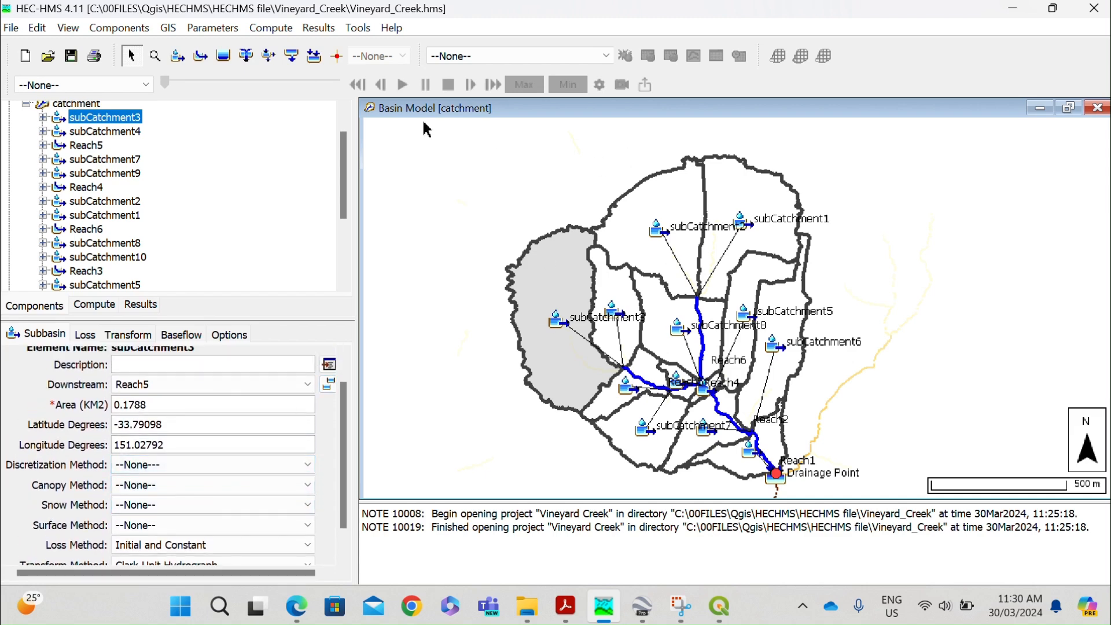
Start a layer export from the catchment basin model with Subbasins as the layer type.
{"action": "left_click", "coordinate": [169, 29]}
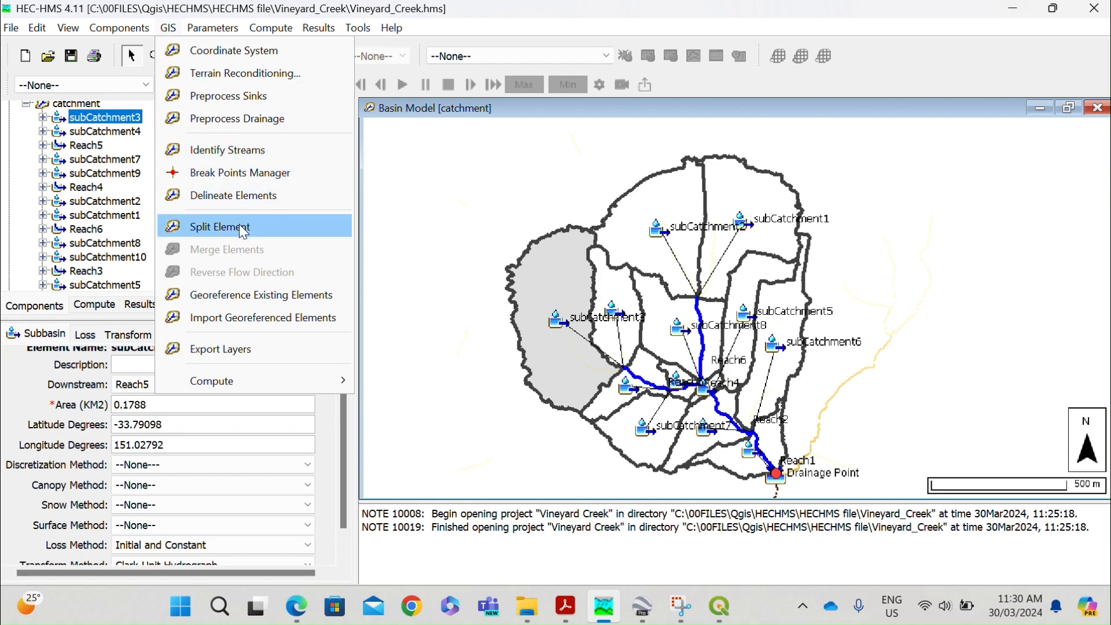
{"action": "left_click", "coordinate": [168, 29]}
{"action": "left_click", "coordinate": [168, 32]}
{"action": "left_click", "coordinate": [169, 30]}
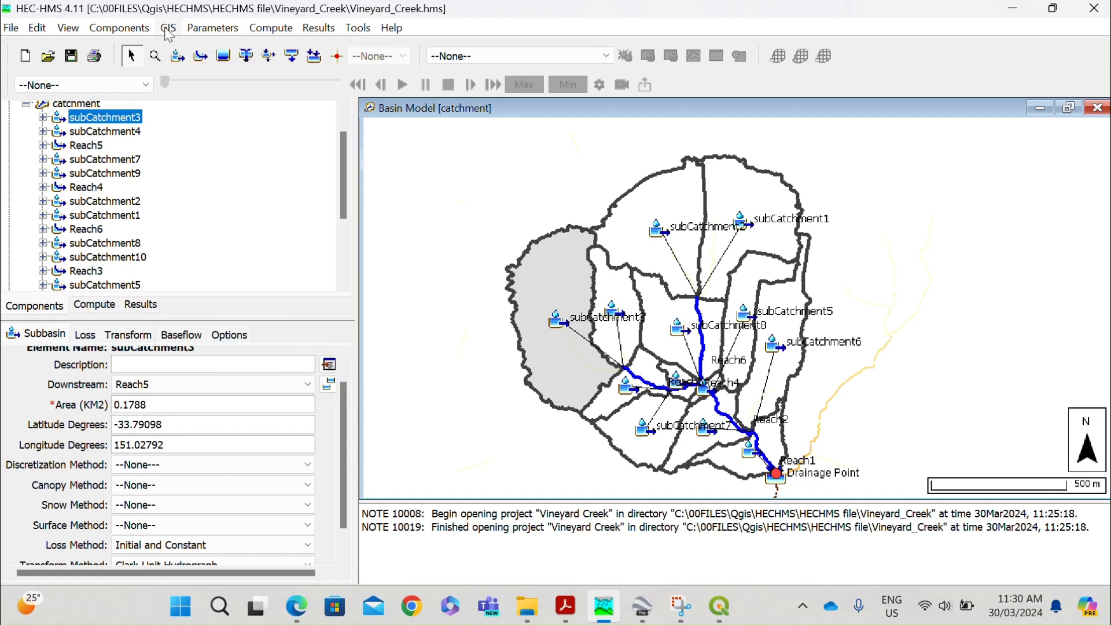
{"action": "left_click", "coordinate": [169, 30]}
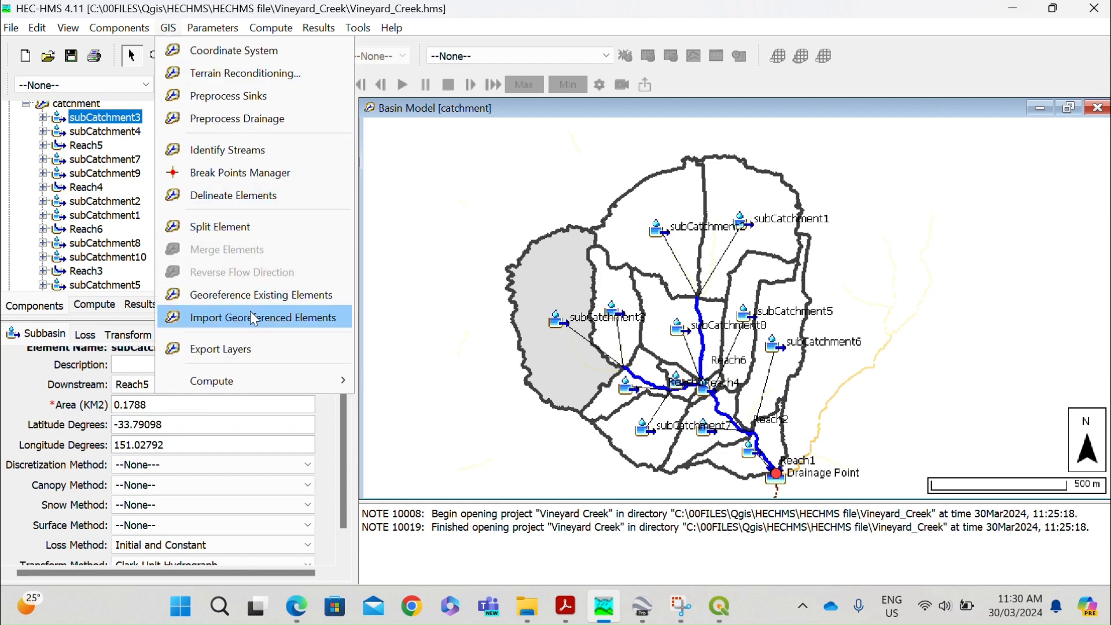
{"action": "left_click", "coordinate": [263, 350]}
{"action": "left_click", "coordinate": [349, 163]}
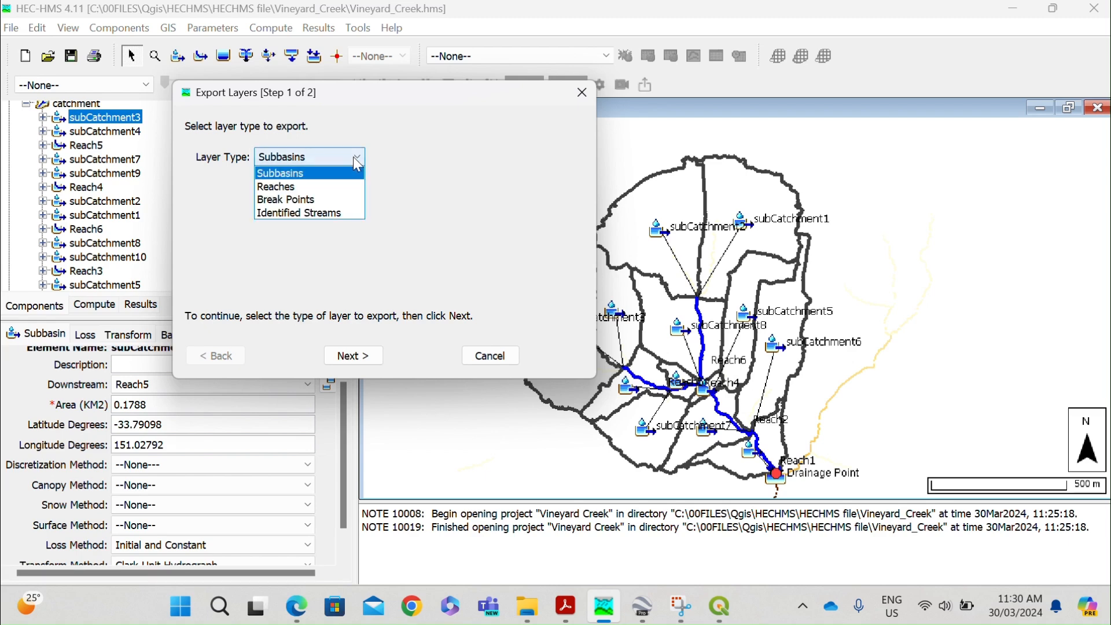
{"action": "left_click", "coordinate": [351, 173]}
{"action": "left_click", "coordinate": [374, 354]}
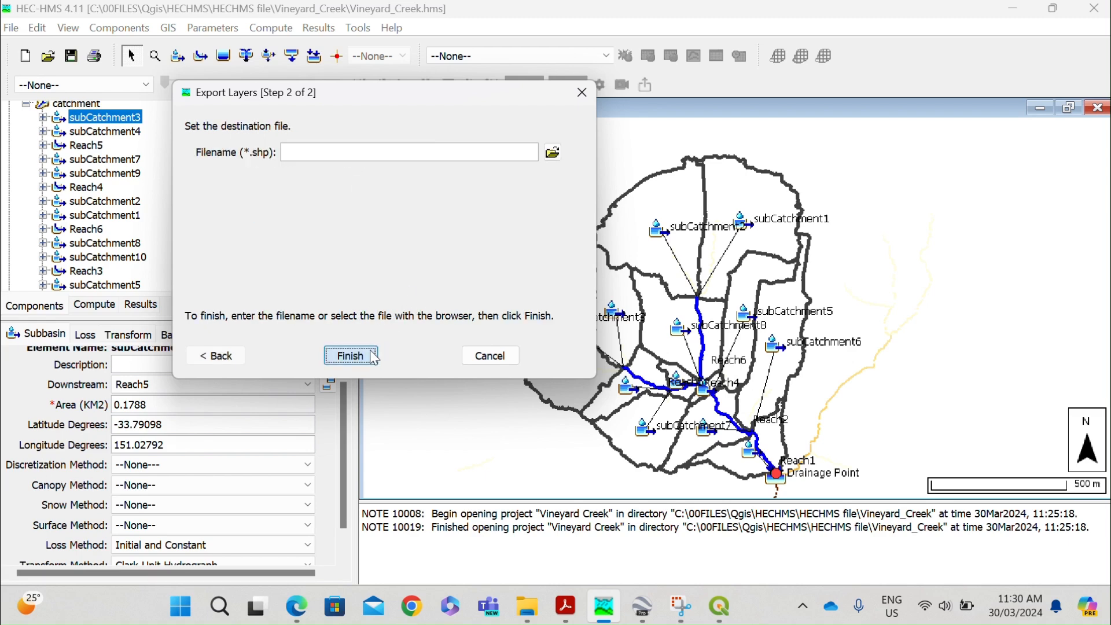
Browse for the subbasin shapefile's destination in the Vineyard_Creek folder, under Qgis, HECHMS, HECHMS file.
{"action": "left_click", "coordinate": [553, 152]}
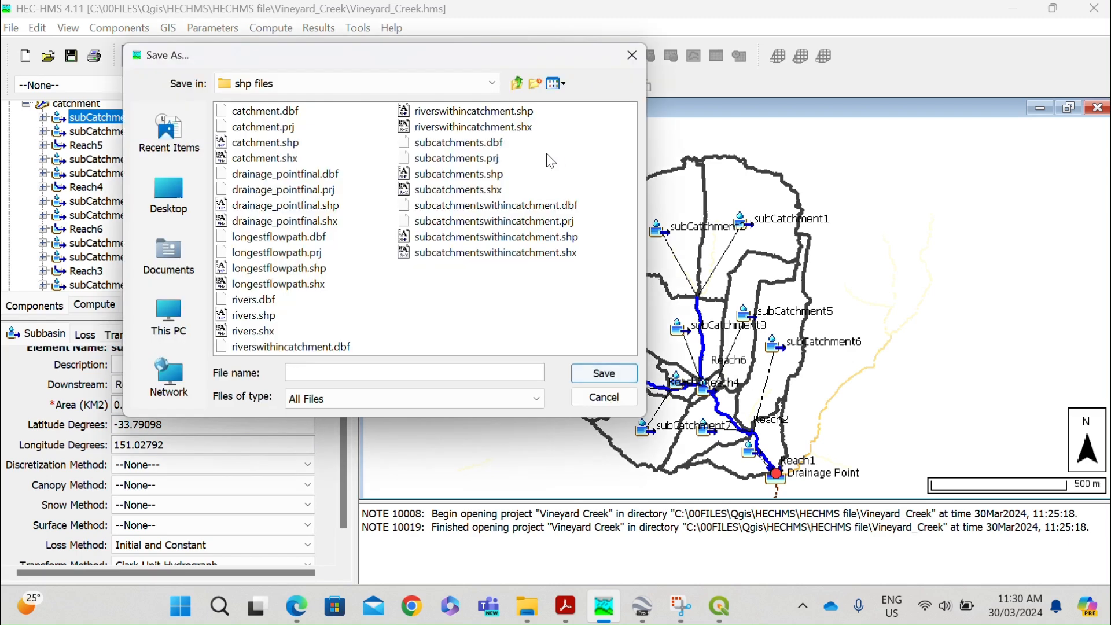
{"action": "left_click", "coordinate": [342, 82]}
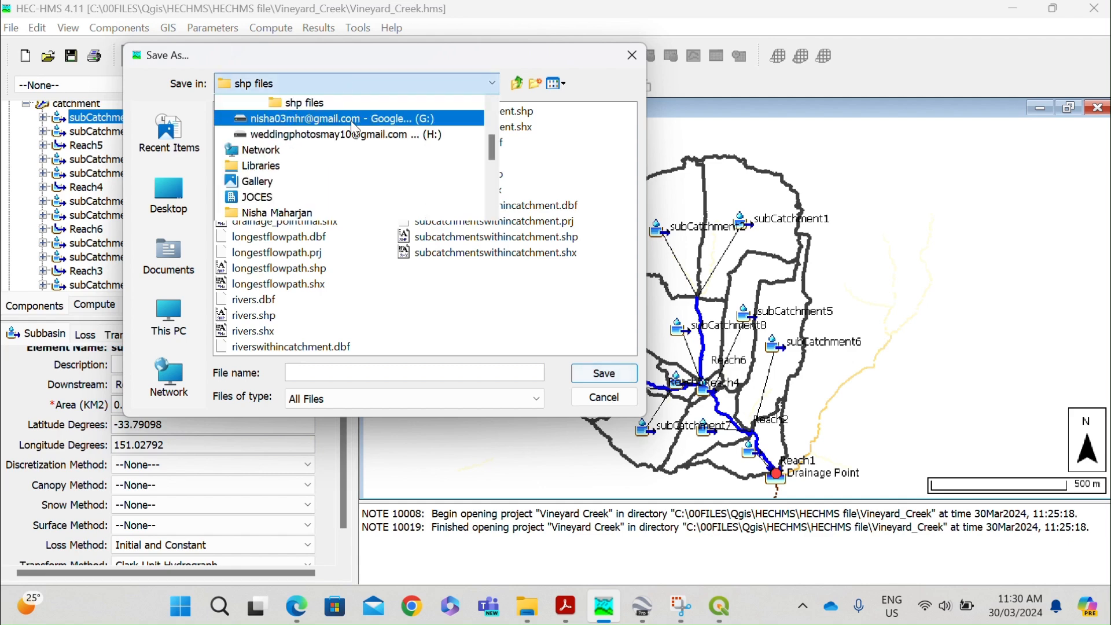
{"action": "scroll", "coordinate": [324, 126], "scroll_direction": "up", "scroll_amount": 1}
{"action": "scroll", "coordinate": [304, 142], "scroll_direction": "up", "scroll_amount": 1}
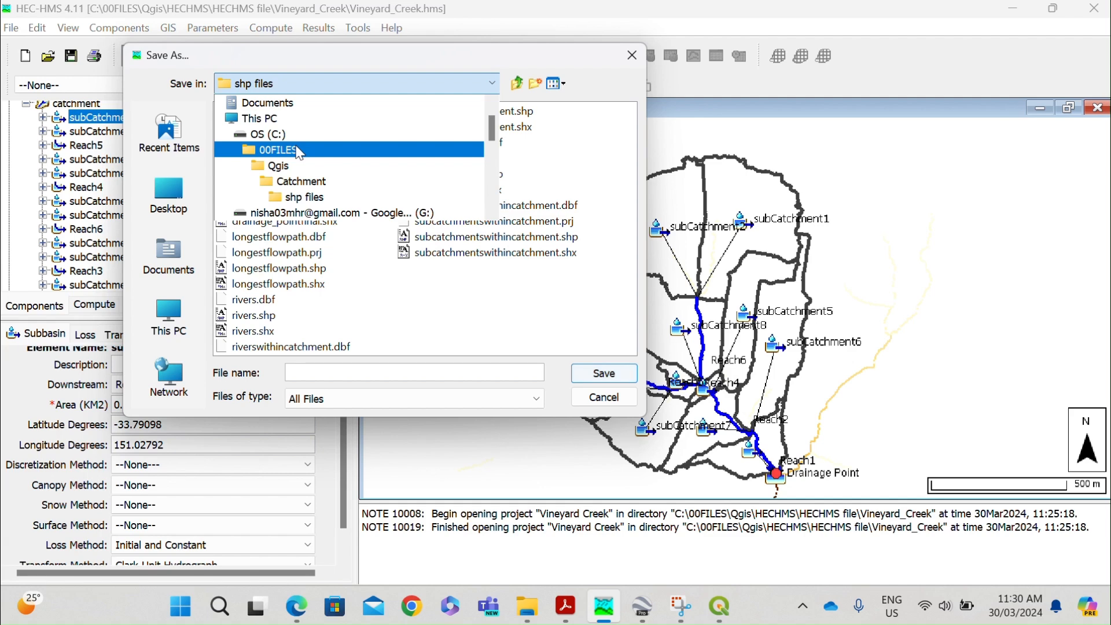
{"action": "left_click", "coordinate": [270, 165]}
{"action": "double_click", "coordinate": [278, 132]}
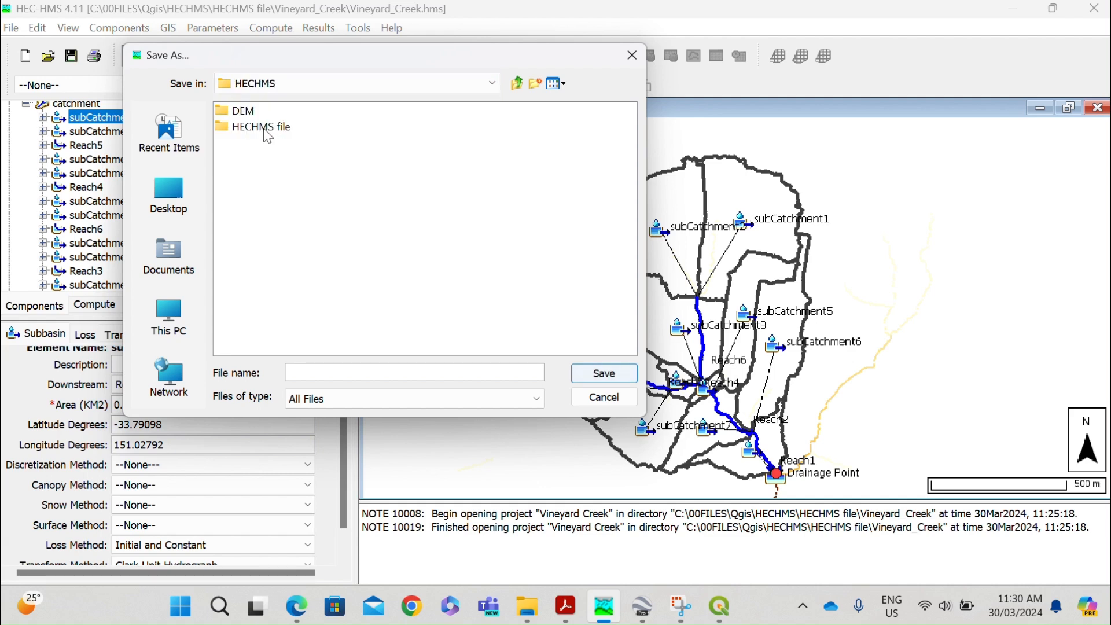
{"action": "double_click", "coordinate": [258, 129]}
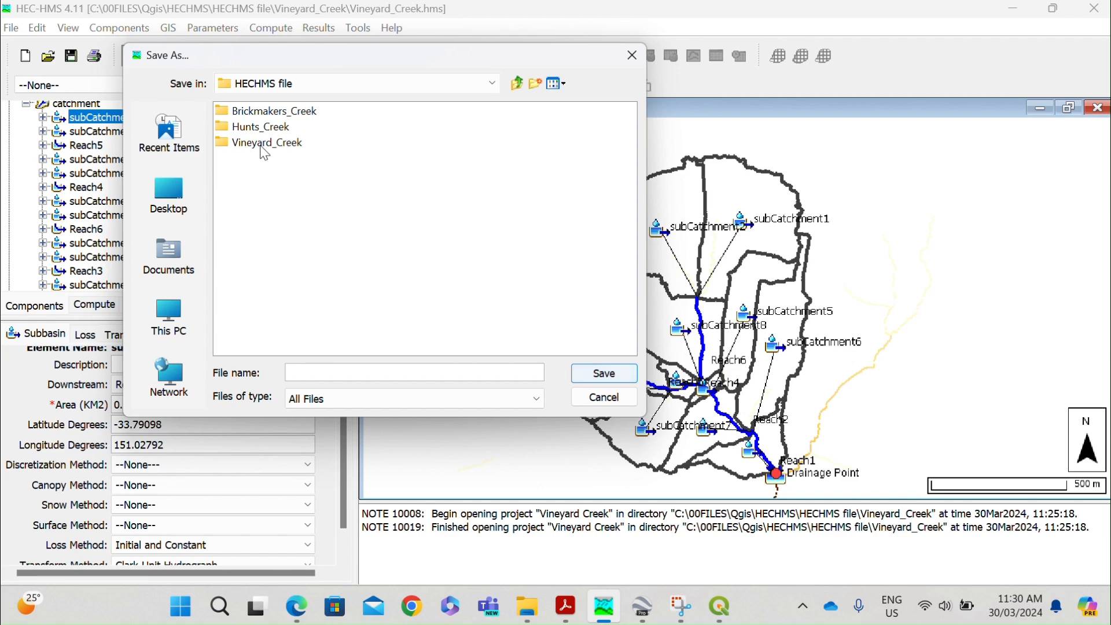
{"action": "double_click", "coordinate": [262, 145]}
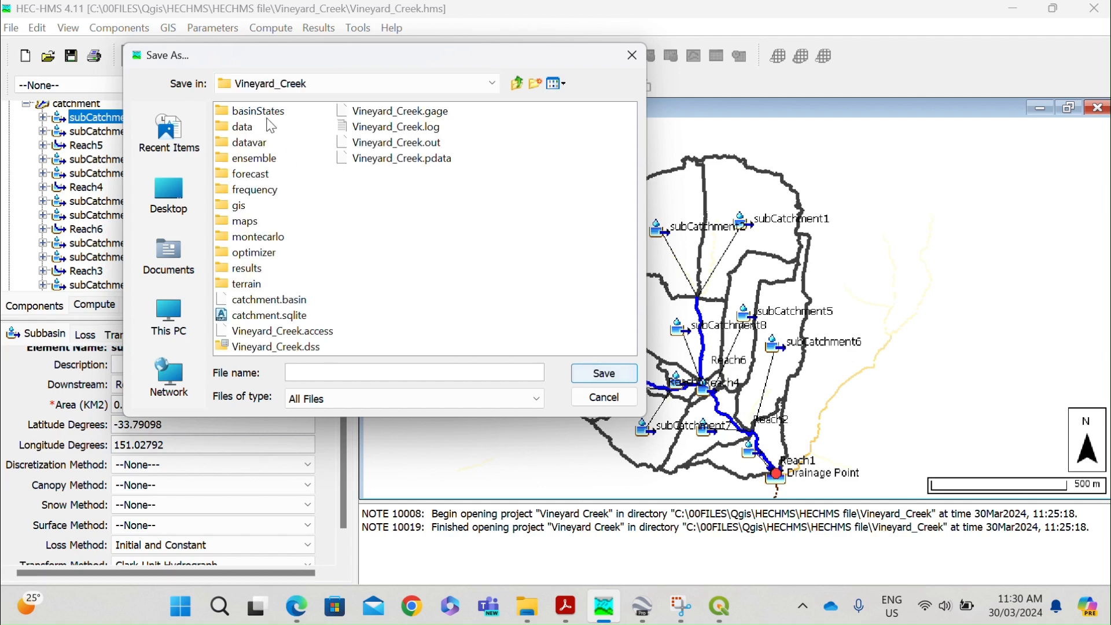
Create a folder named "Shp files" inside the Vineyard_Creek folder and open it as the save location.
{"action": "left_click", "coordinate": [535, 84]}
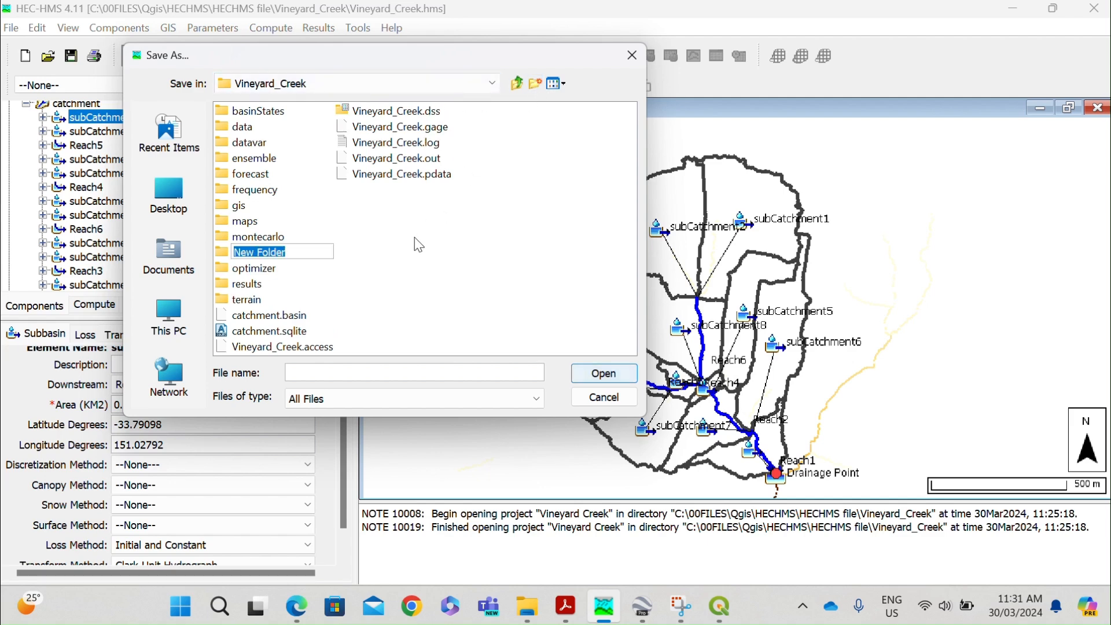
{"action": "type", "text": "Shp files"}
{"action": "key", "text": "Return"}
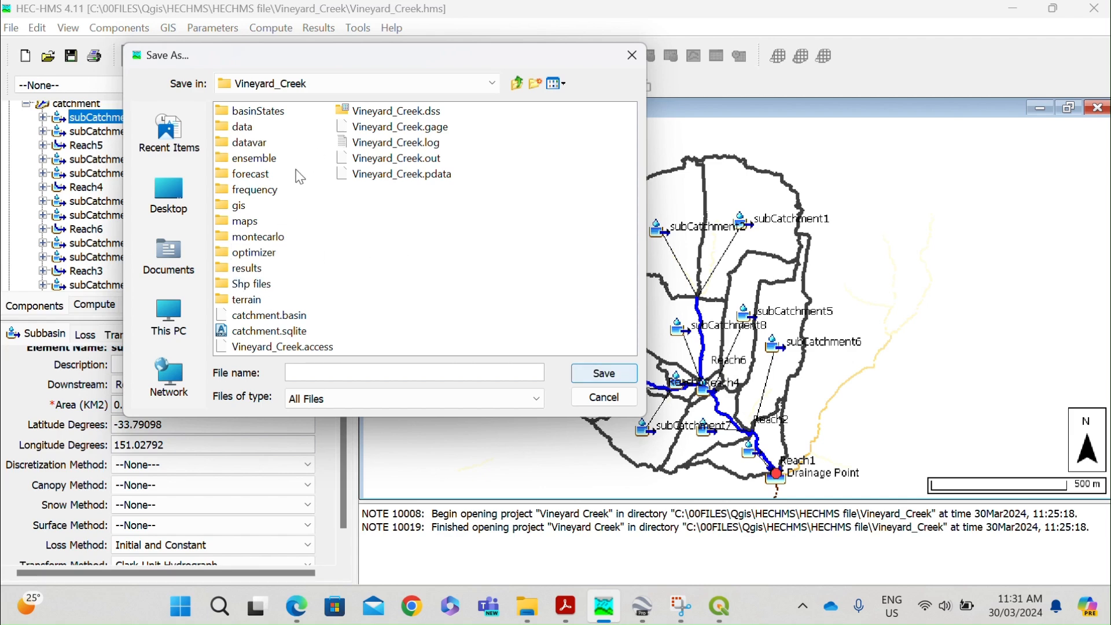
{"action": "left_click", "coordinate": [257, 288]}
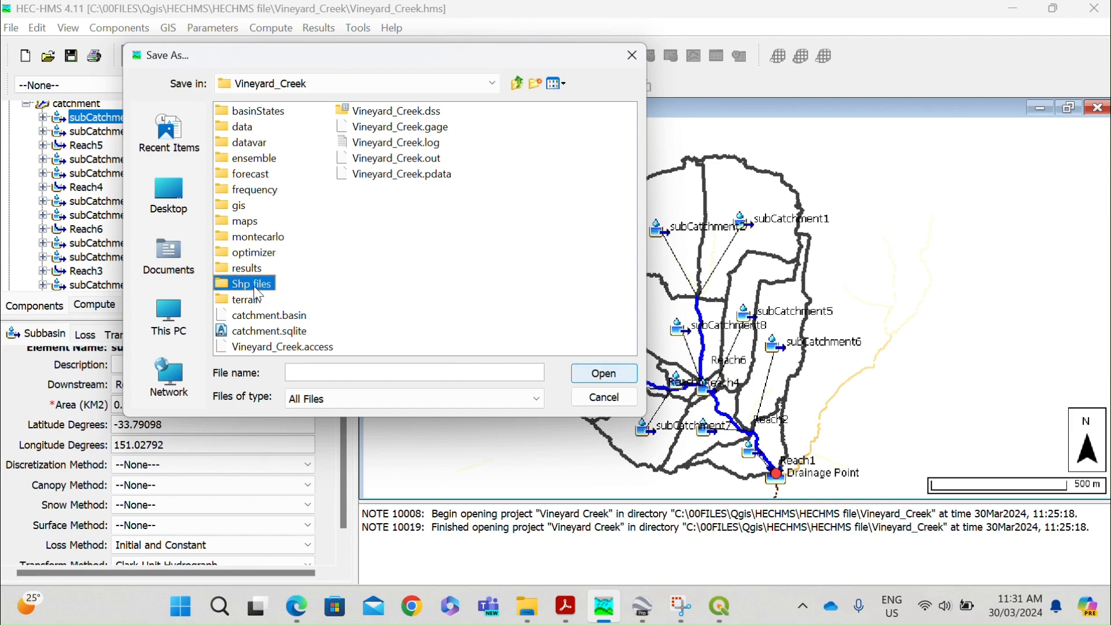
{"action": "left_click", "coordinate": [258, 286]}
{"action": "left_click", "coordinate": [291, 302]}
{"action": "double_click", "coordinate": [244, 285]}
{"action": "left_click", "coordinate": [288, 284]}
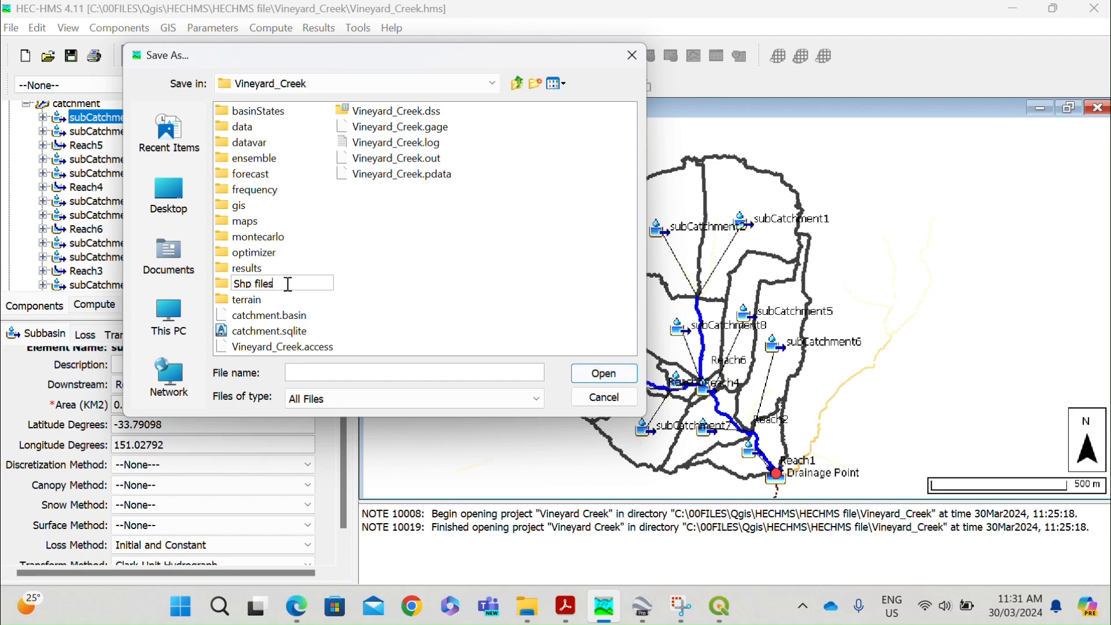
{"action": "left_click", "coordinate": [240, 292]}
{"action": "left_click", "coordinate": [584, 372]}
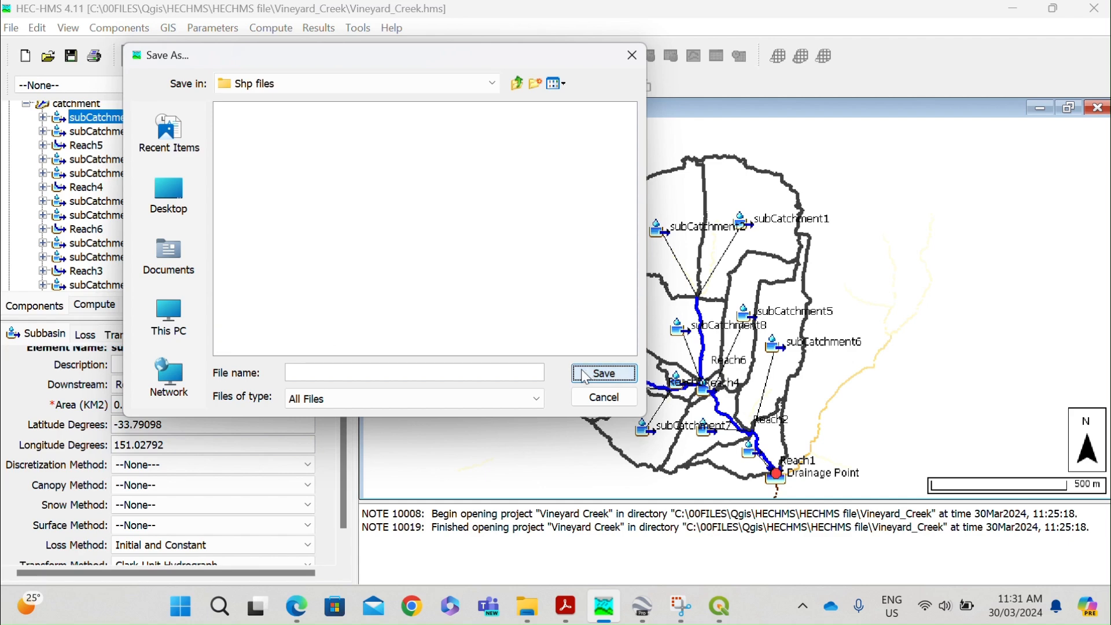
Name the subbasin shapefile "catchments" and finish exporting it to the Shp files folder.
{"action": "left_click", "coordinate": [373, 366]}
{"action": "left_click_drag", "start_coordinate": [292, 58], "coordinate": [310, 196]}
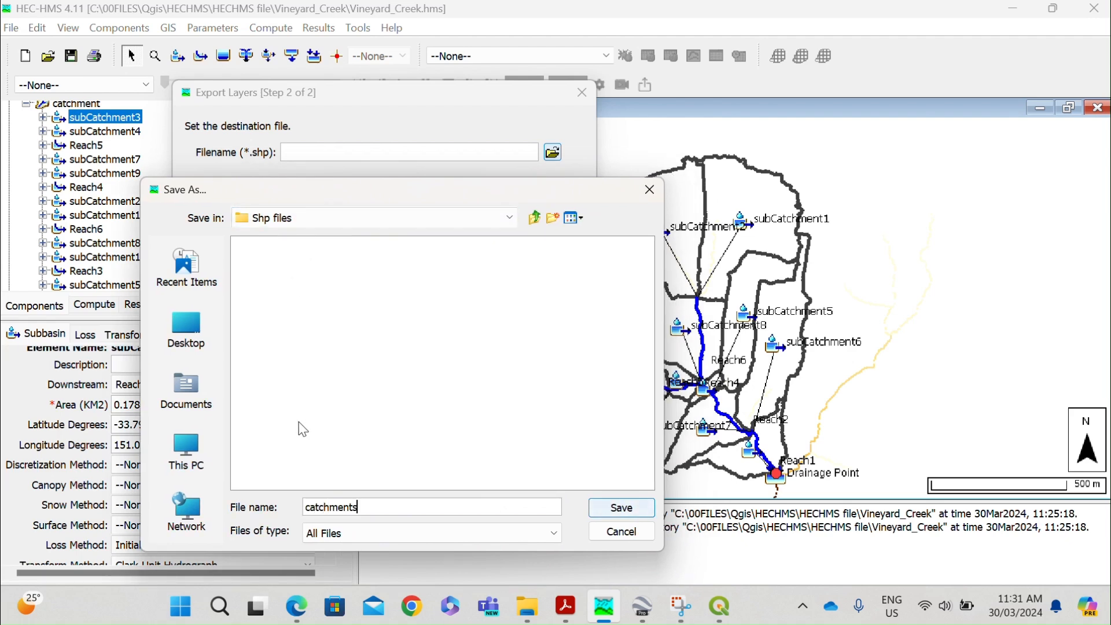
{"action": "left_click", "coordinate": [620, 508]}
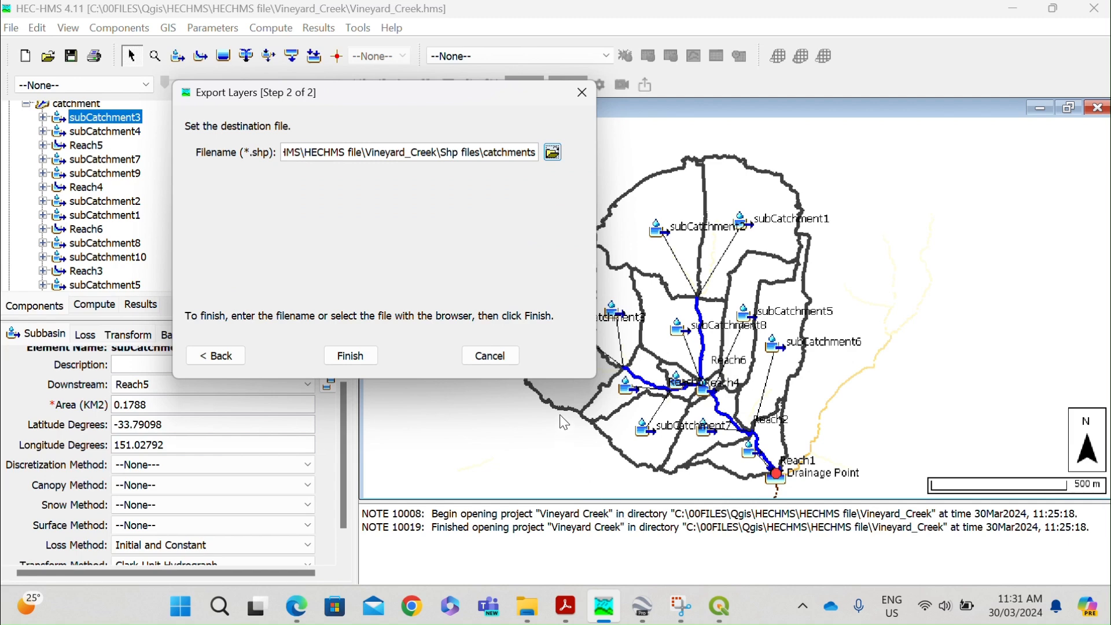
{"action": "left_click", "coordinate": [371, 362]}
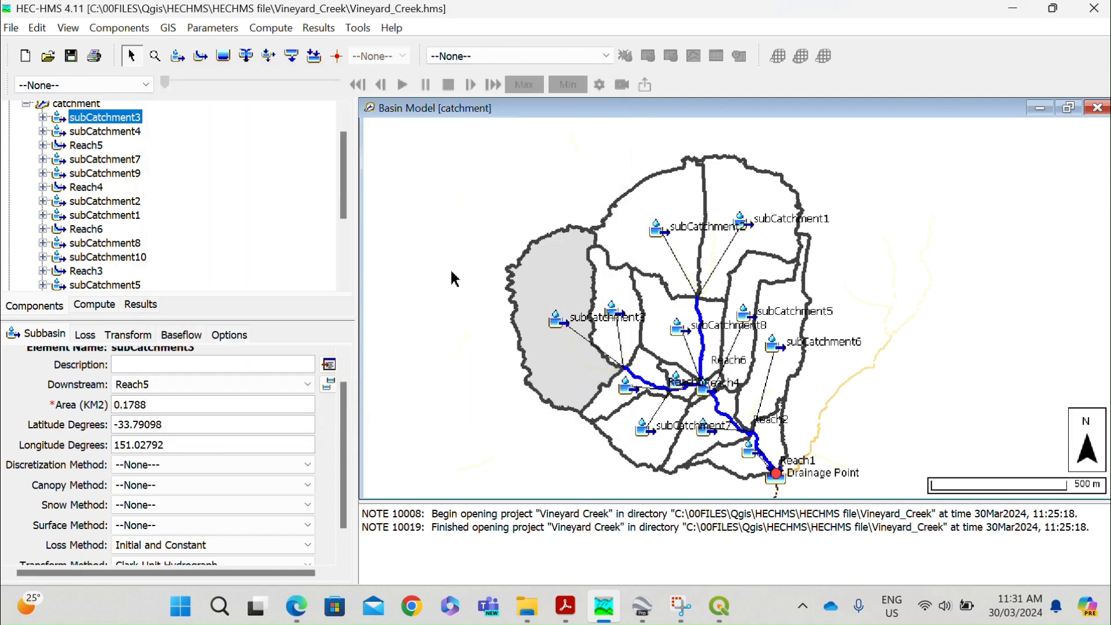
Export the Reaches layer as a shapefile named "creek" in the Shp files folder.
{"action": "left_click", "coordinate": [168, 28]}
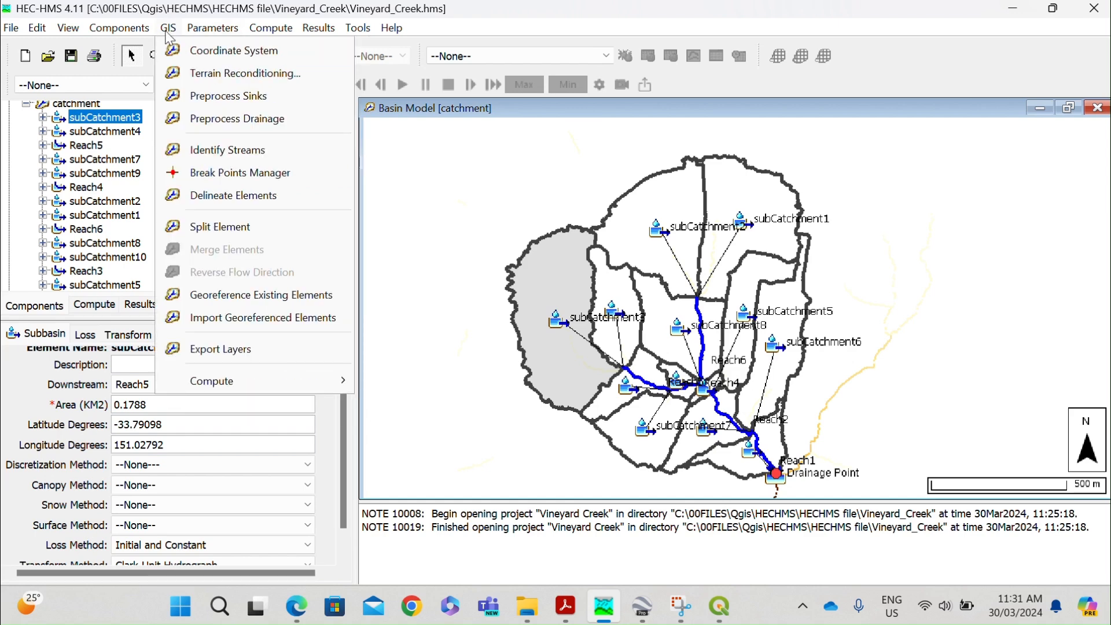
{"action": "left_click", "coordinate": [227, 345]}
{"action": "left_click", "coordinate": [355, 160]}
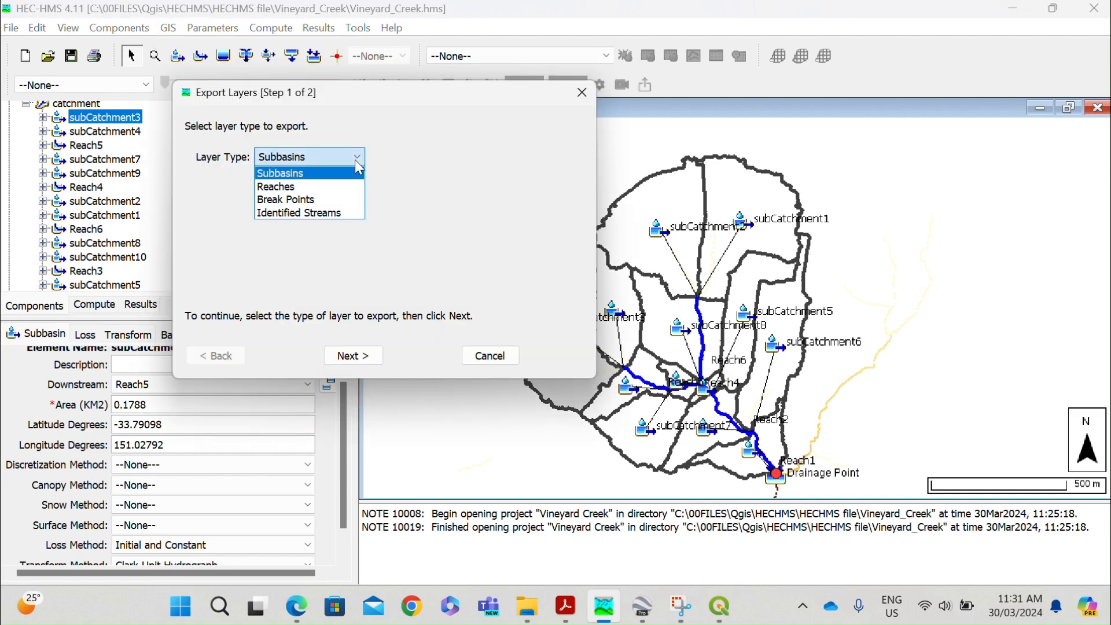
{"action": "left_click", "coordinate": [335, 183]}
{"action": "left_click", "coordinate": [375, 355]}
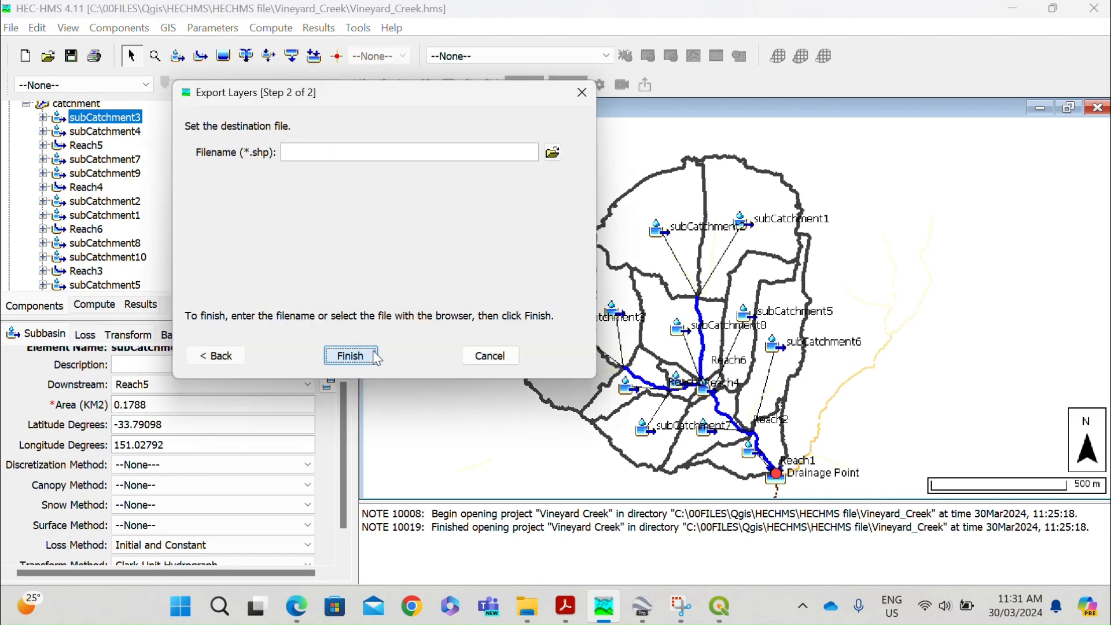
{"action": "left_click", "coordinate": [545, 155]}
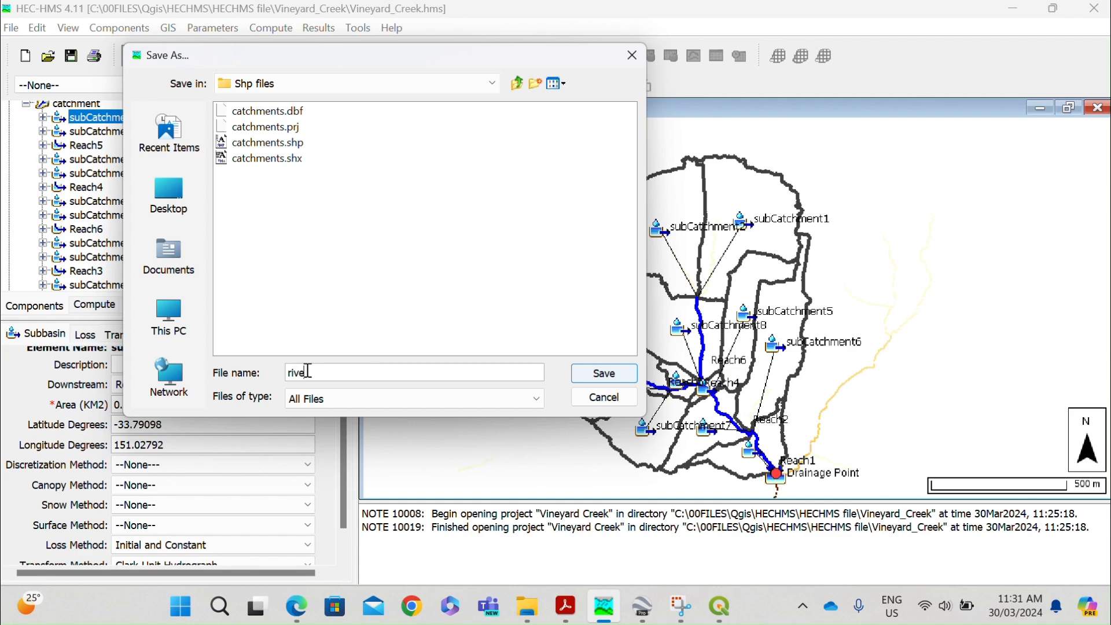
{"action": "type", "text": "rivers"}
{"action": "key", "text": "ctrl+a"}
{"action": "type", "text": "creek"}
{"action": "left_click", "coordinate": [604, 373]}
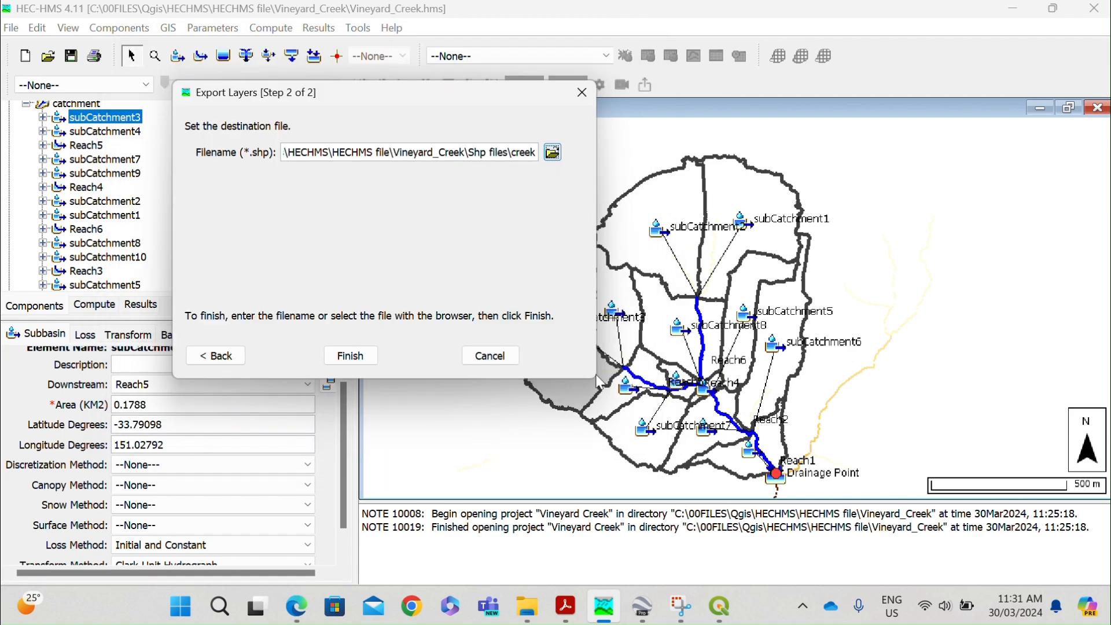
{"action": "left_click", "coordinate": [349, 354]}
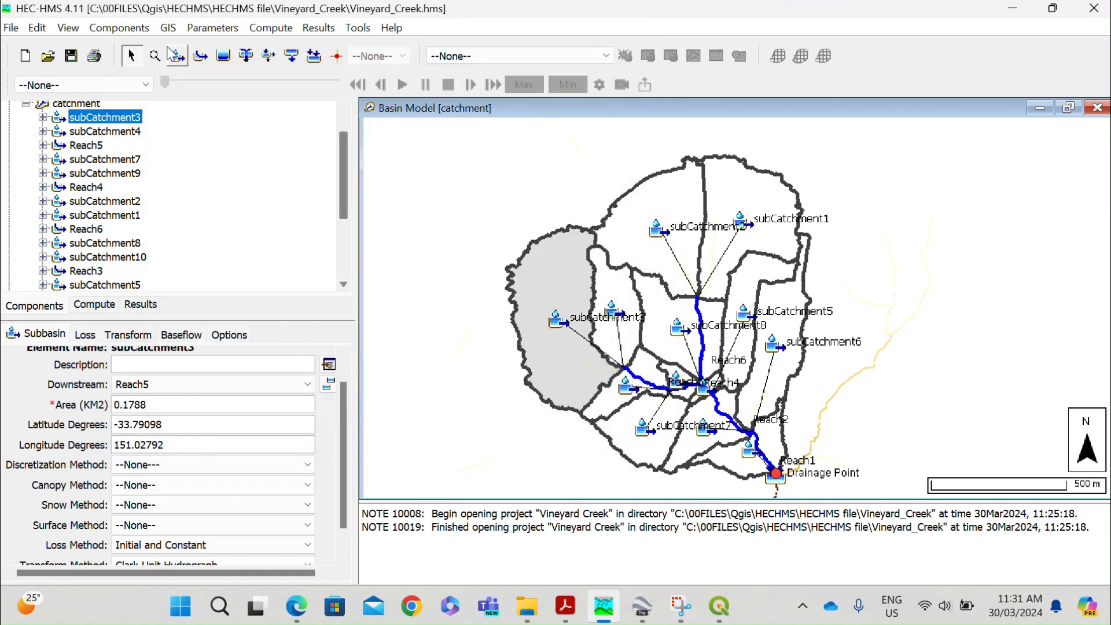
Export the Identified Streams layer as a shapefile named "all_streams" in the Shp files folder.
{"action": "left_click", "coordinate": [166, 31]}
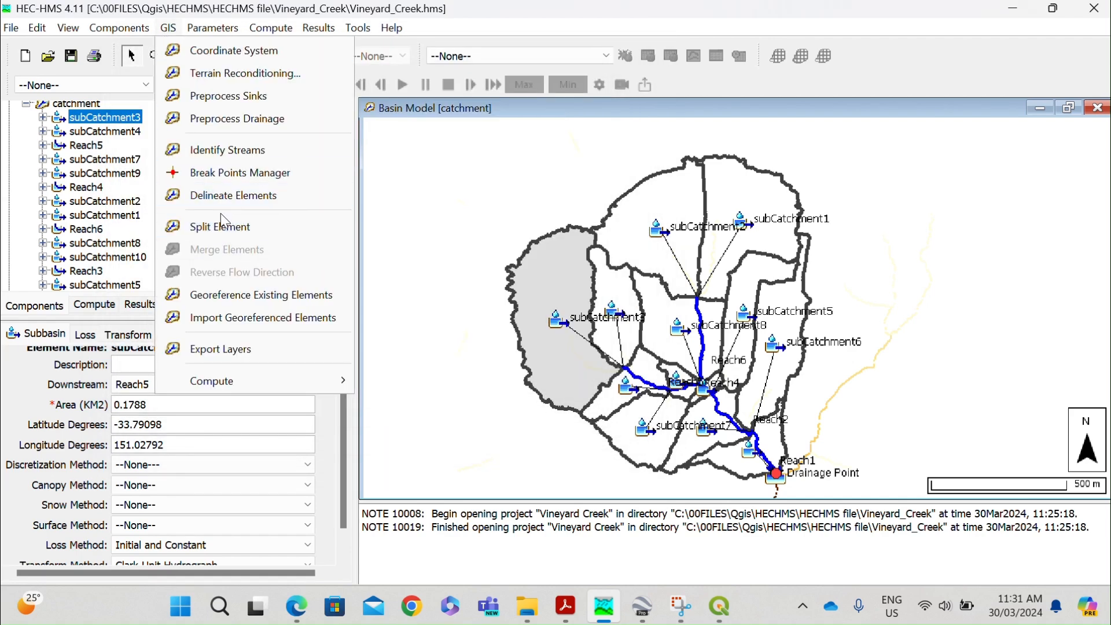
{"action": "left_click", "coordinate": [224, 349]}
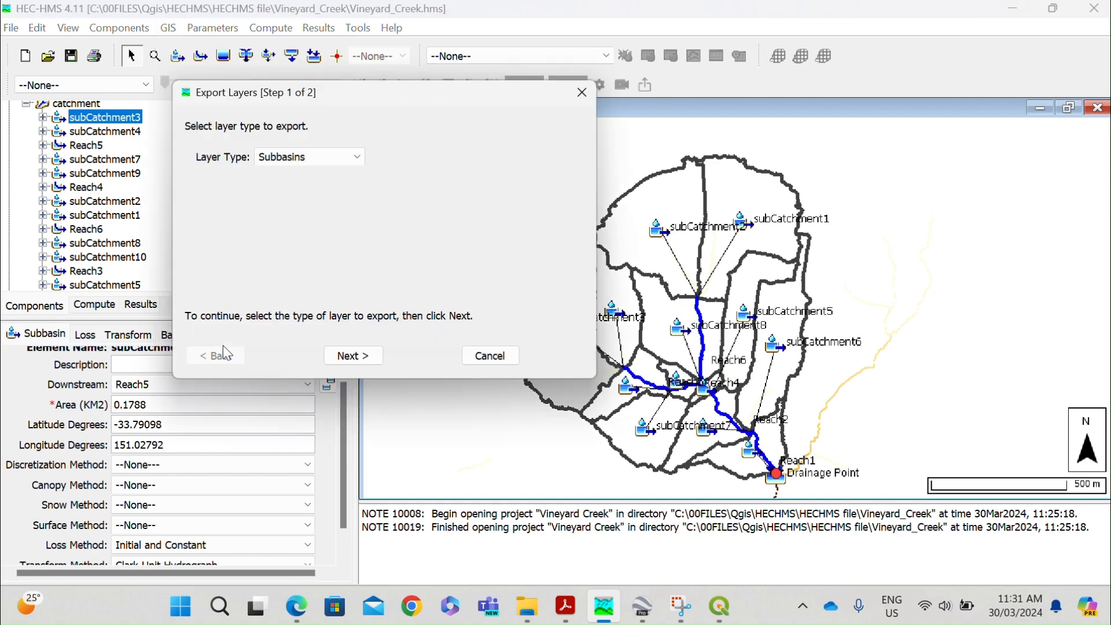
{"action": "left_click", "coordinate": [357, 156]}
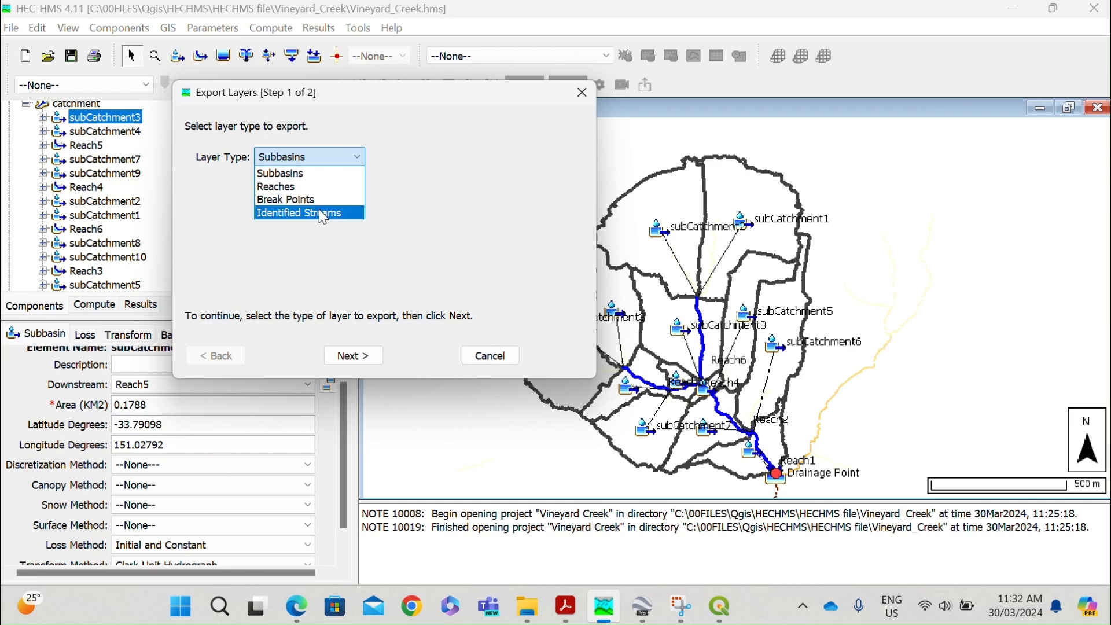
{"action": "left_click", "coordinate": [317, 213]}
{"action": "left_click", "coordinate": [357, 157]}
{"action": "left_click", "coordinate": [332, 214]}
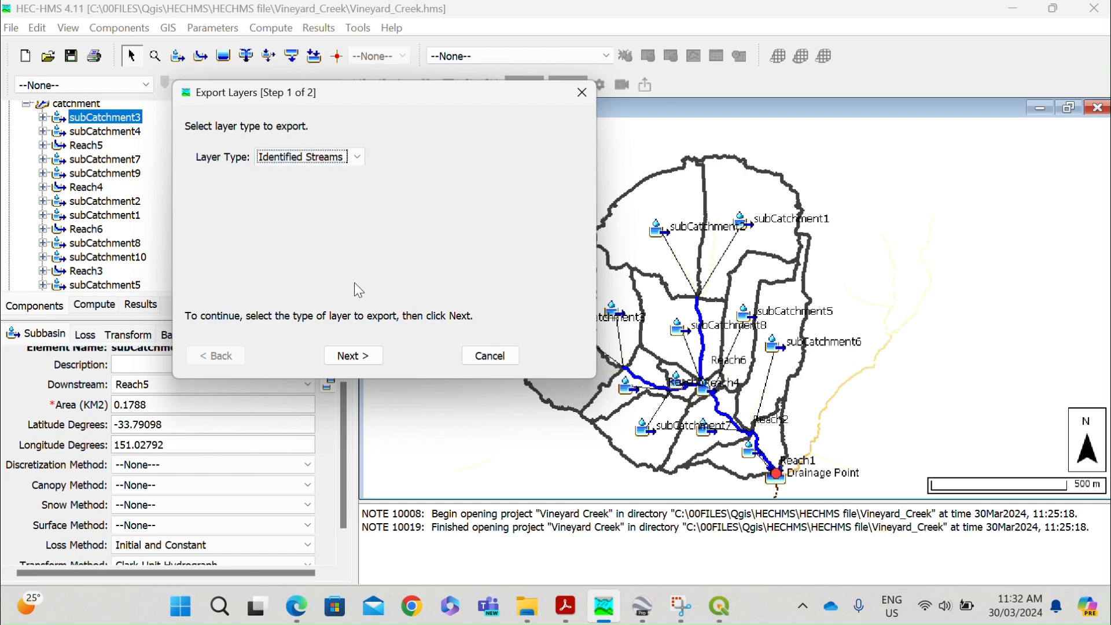
{"action": "left_click", "coordinate": [352, 355]}
{"action": "left_click", "coordinate": [553, 153]}
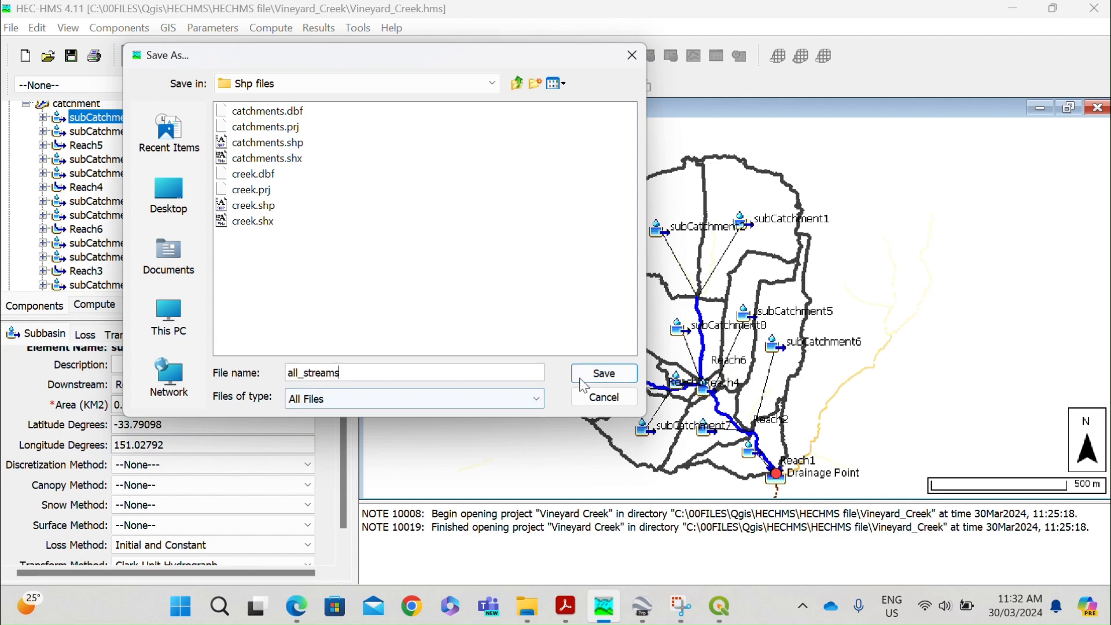
{"action": "left_click", "coordinate": [601, 377]}
{"action": "left_click", "coordinate": [371, 355]}
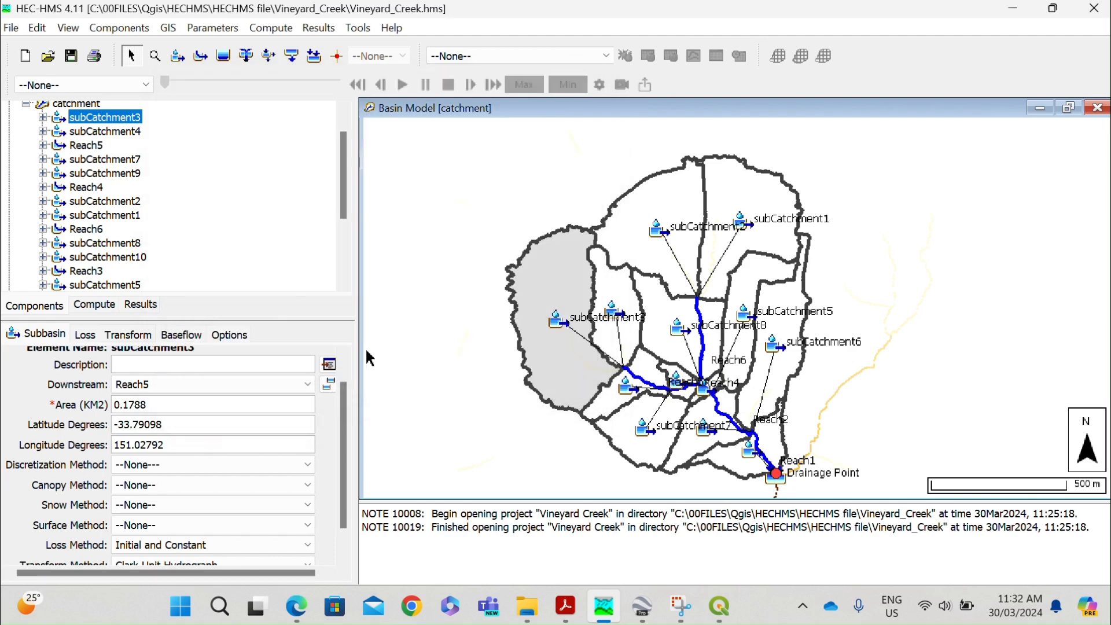
Start exporting the Break Points layer and browse for its destination in the Shp files folder.
{"action": "left_click", "coordinate": [166, 29]}
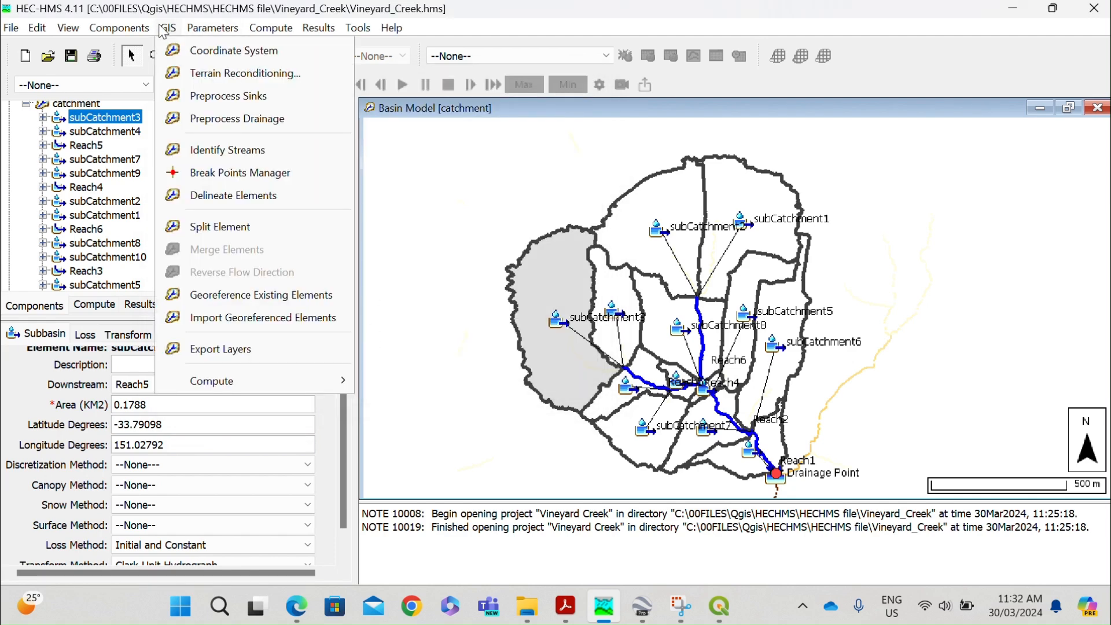
{"action": "left_click", "coordinate": [204, 350]}
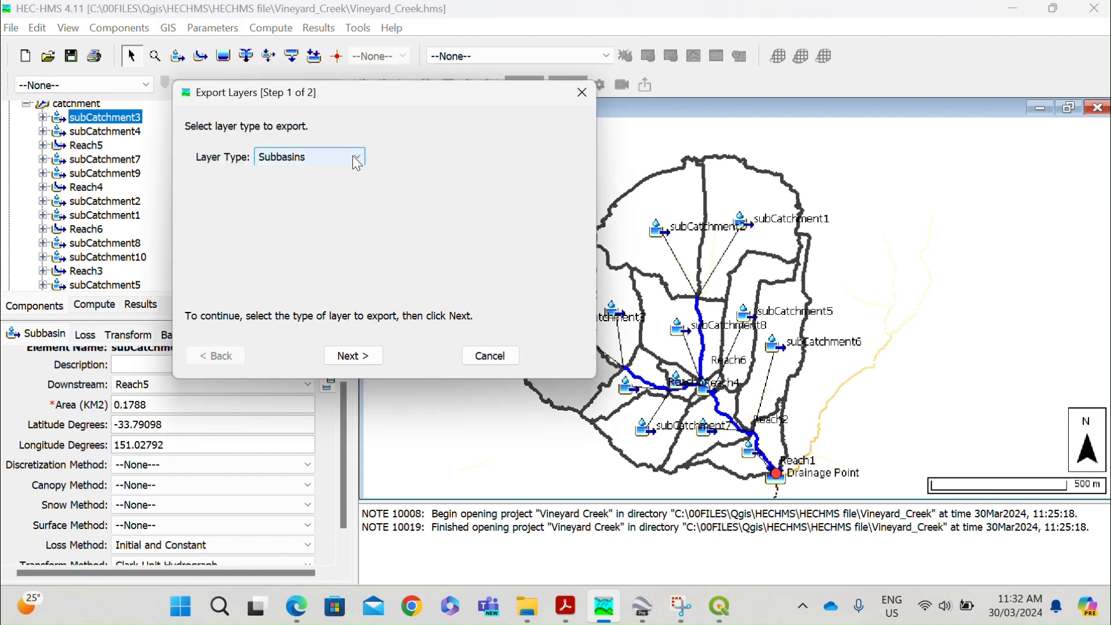
{"action": "left_click", "coordinate": [357, 160]}
{"action": "left_click", "coordinate": [331, 197]}
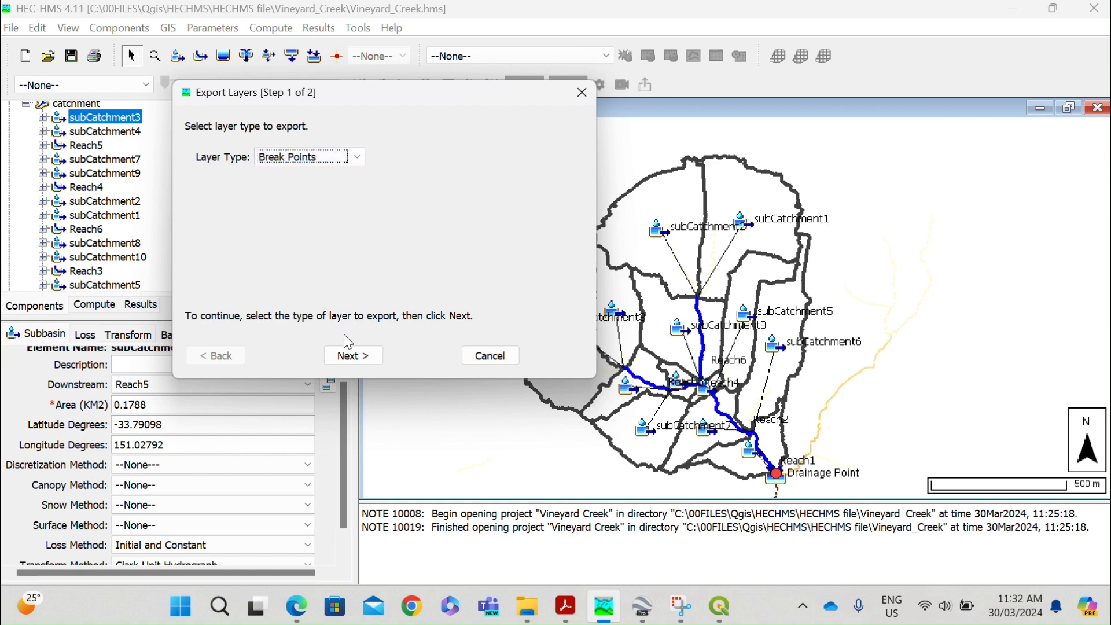
{"action": "left_click", "coordinate": [352, 355]}
{"action": "left_click", "coordinate": [555, 154]}
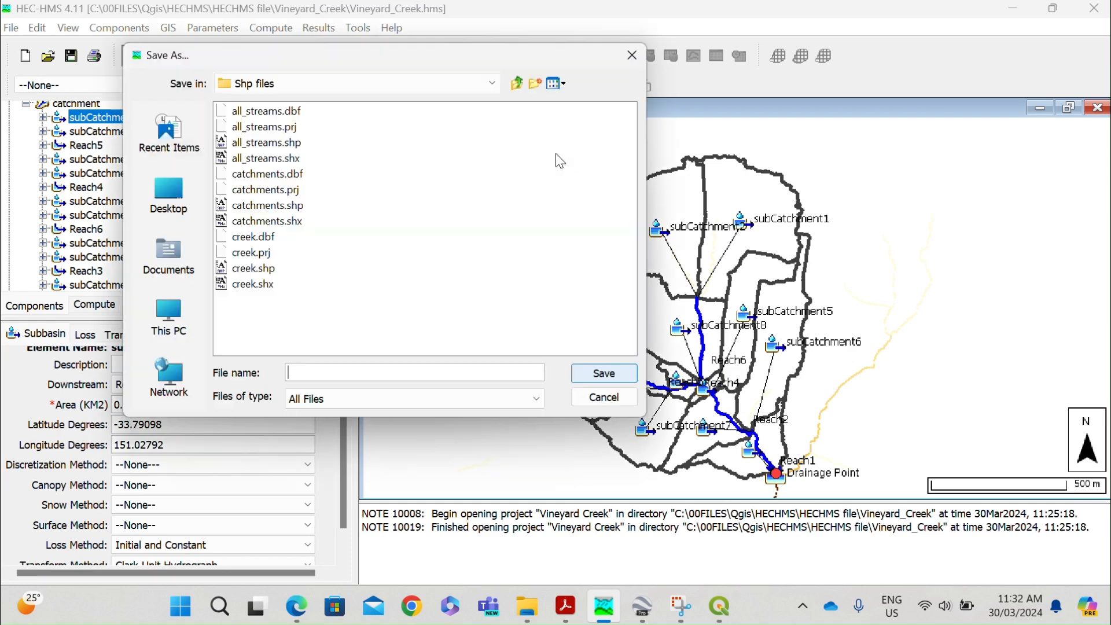
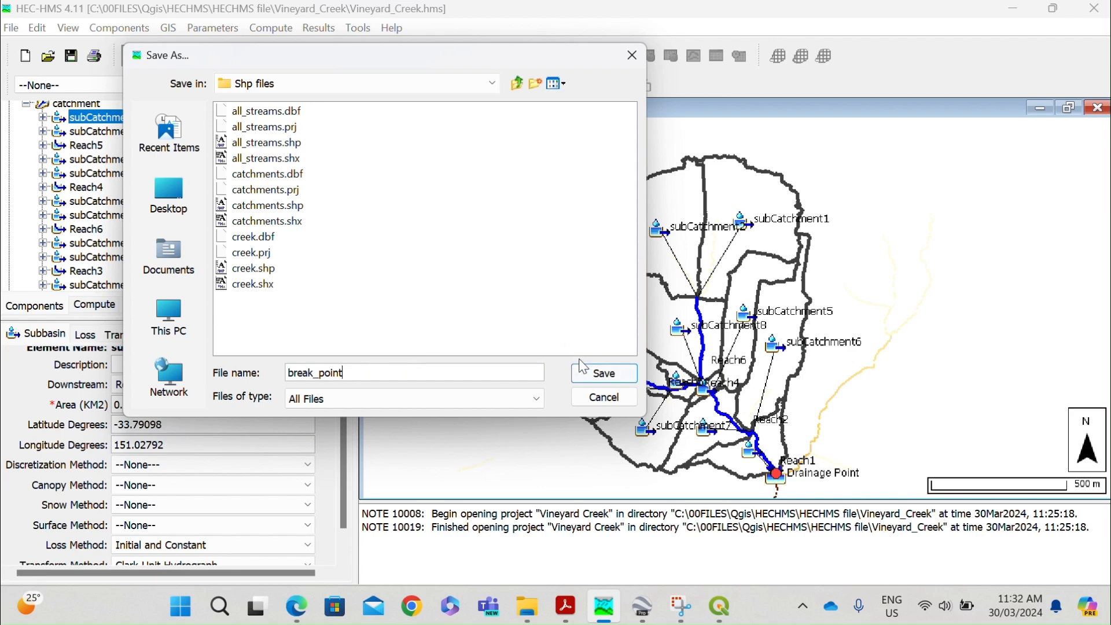
Name the break points shapefile "break_point" and finish exporting it to the Shp files folder.
{"action": "left_click", "coordinate": [596, 375]}
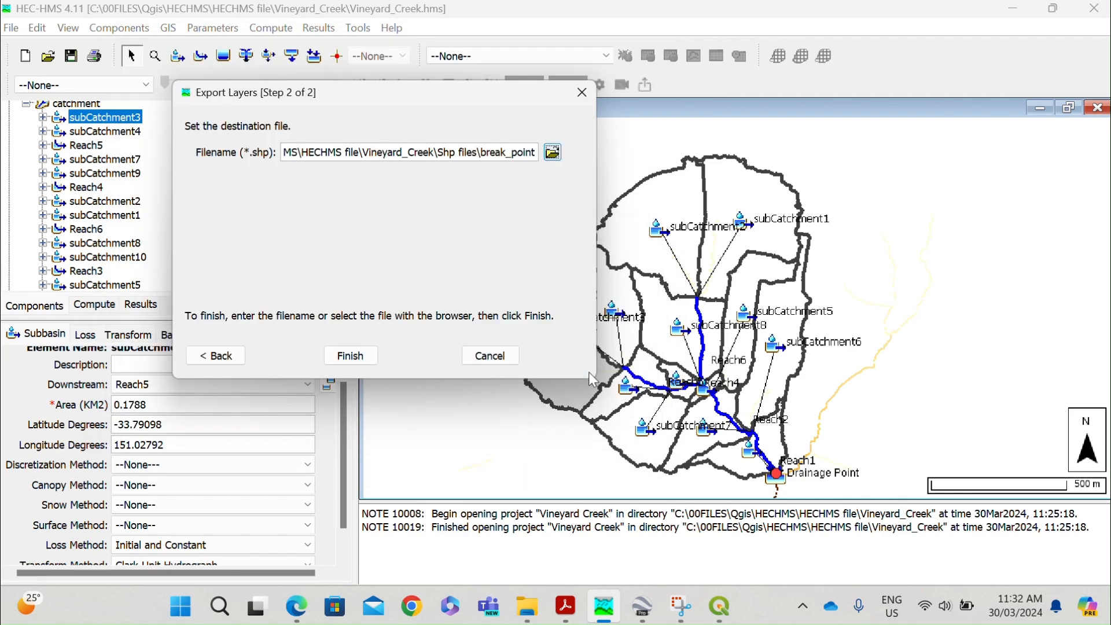
{"action": "left_click", "coordinate": [351, 356]}
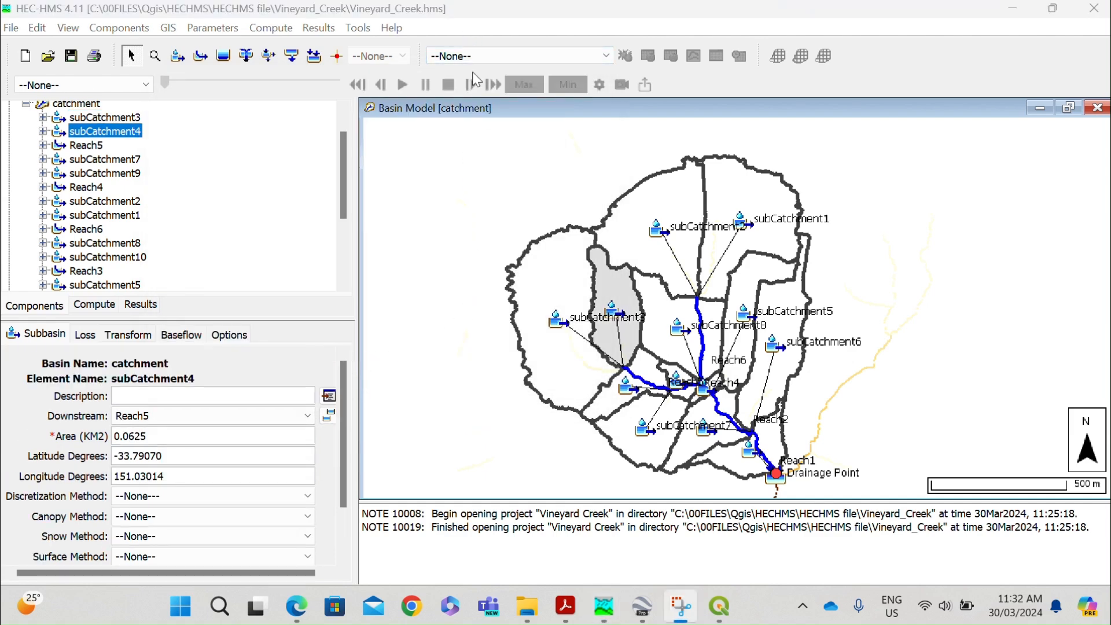
Select the adjoining subCatchment3 and subCatchment4 together and run Merge Elements on them.
{"action": "left_click", "coordinate": [567, 300]}
{"action": "left_click", "coordinate": [610, 302]}
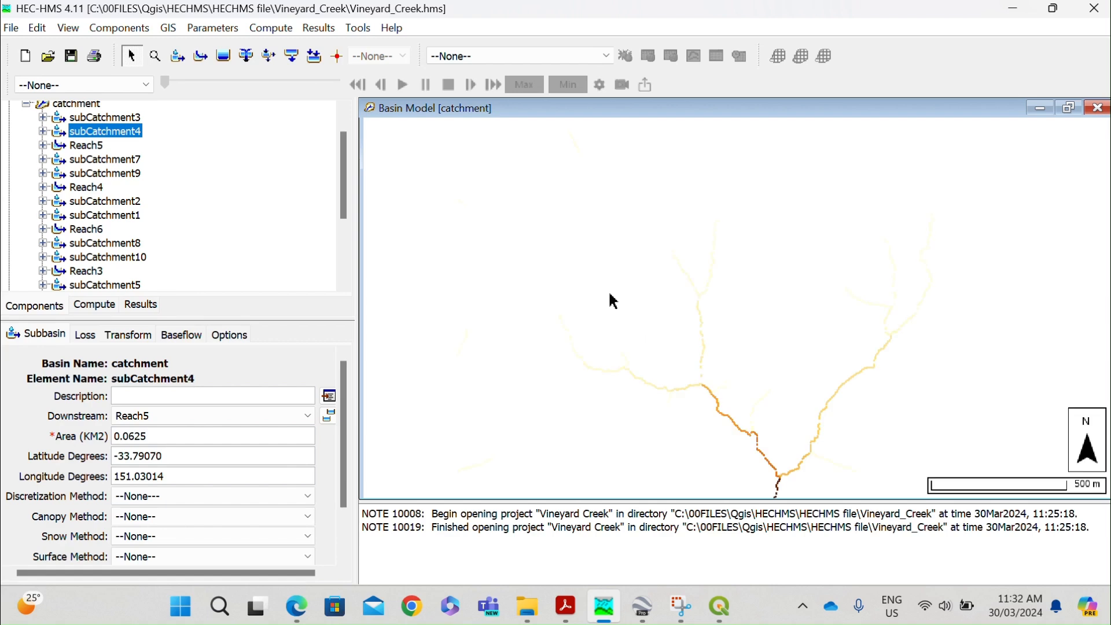
{"action": "left_click", "coordinate": [166, 29]}
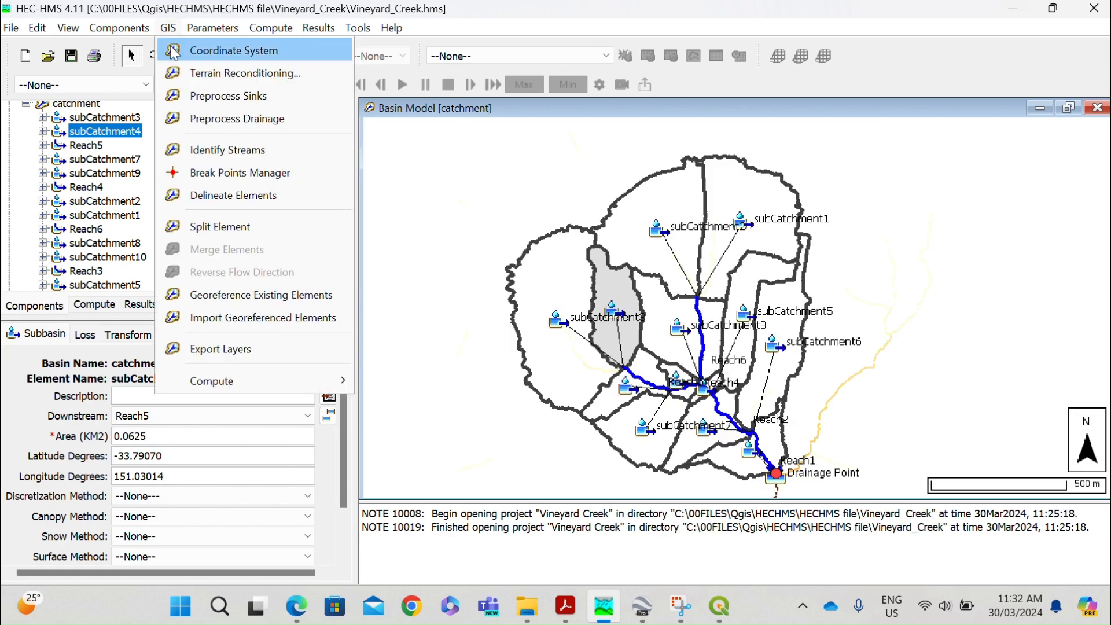
{"action": "left_click", "coordinate": [613, 297]}
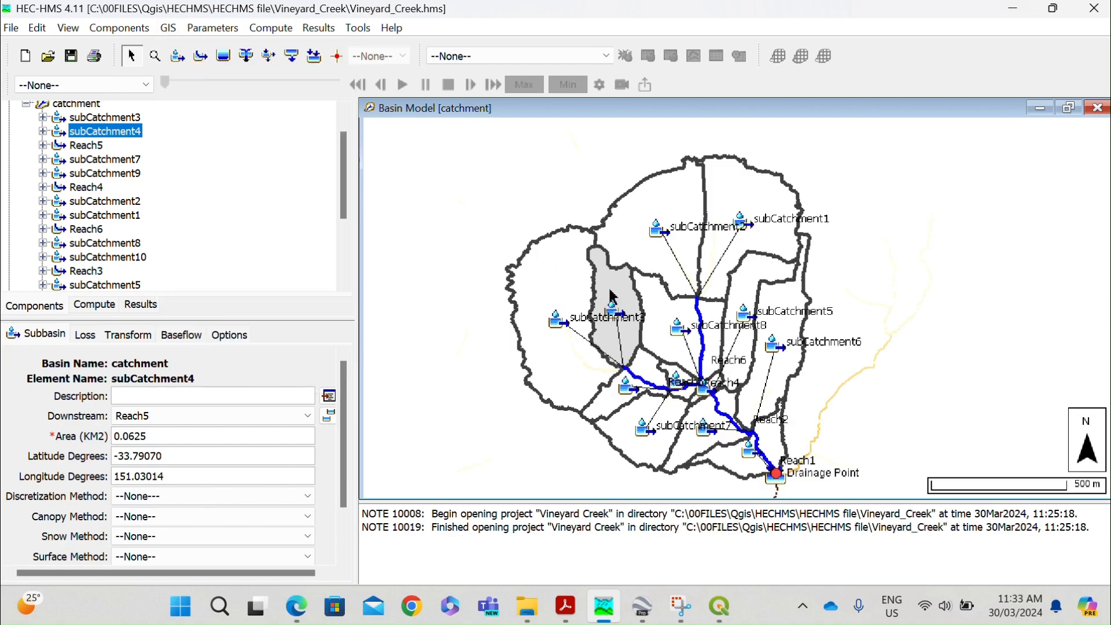
{"action": "left_click", "coordinate": [571, 277], "text": "ctrl"}
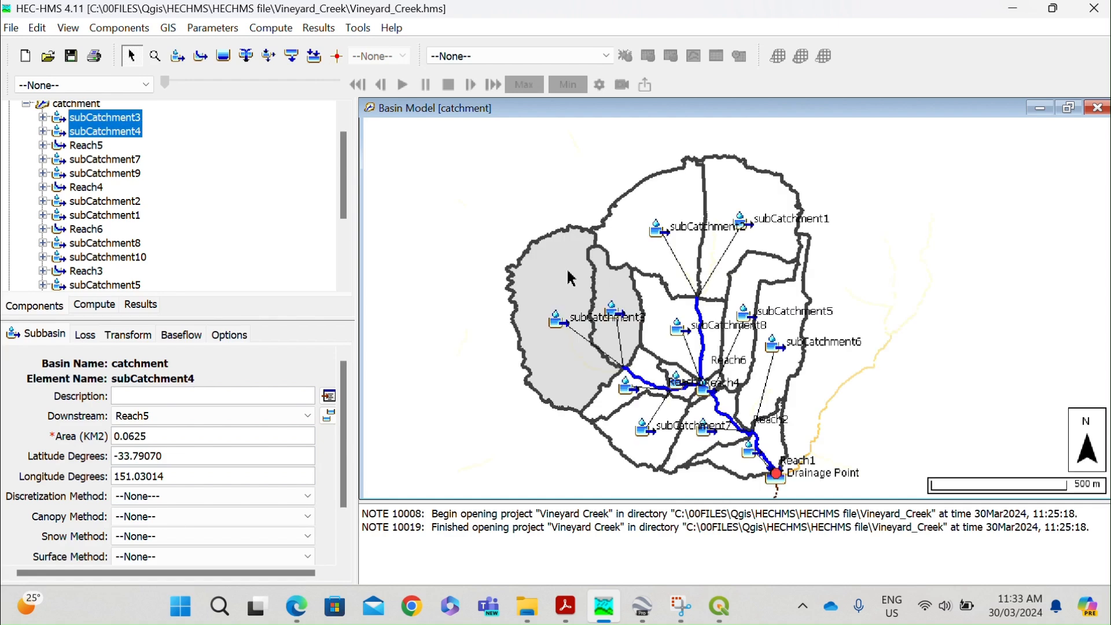
{"action": "left_click", "coordinate": [174, 29]}
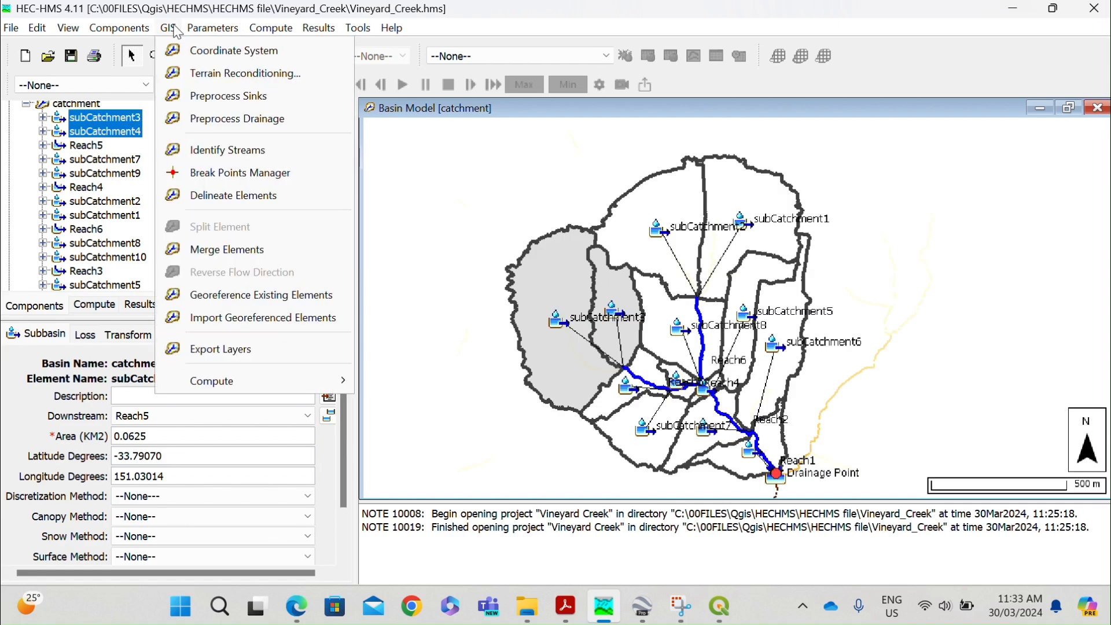
{"action": "left_click", "coordinate": [240, 255]}
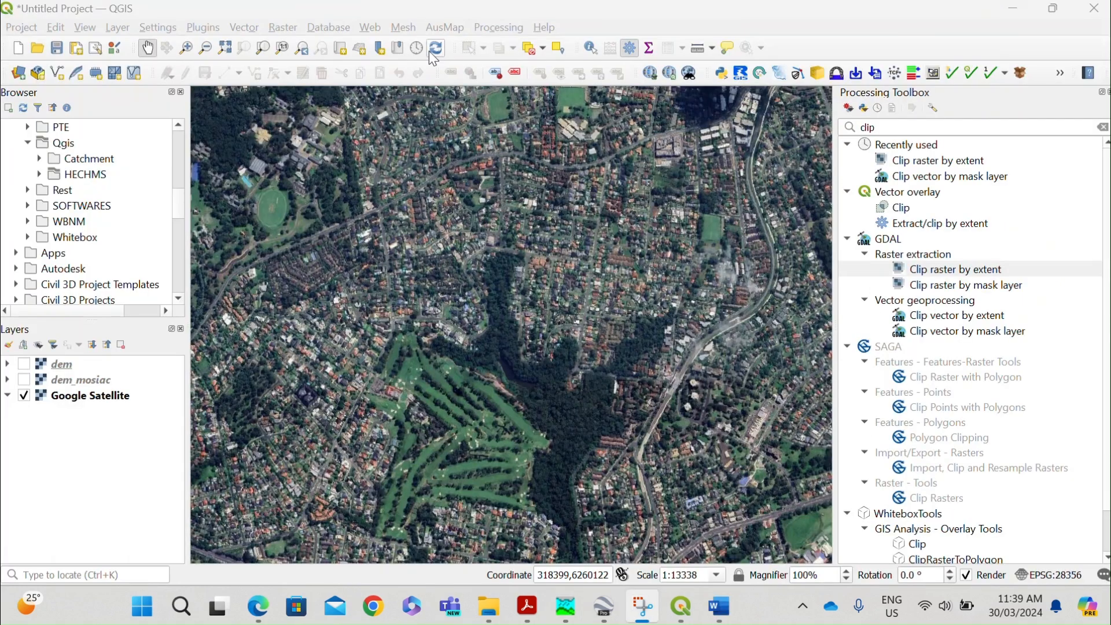
Switch to QGIS, browse to the Vineyard_Creek project's Shp files folder, and add catchments.shp to the map.
{"action": "left_click", "coordinate": [39, 174]}
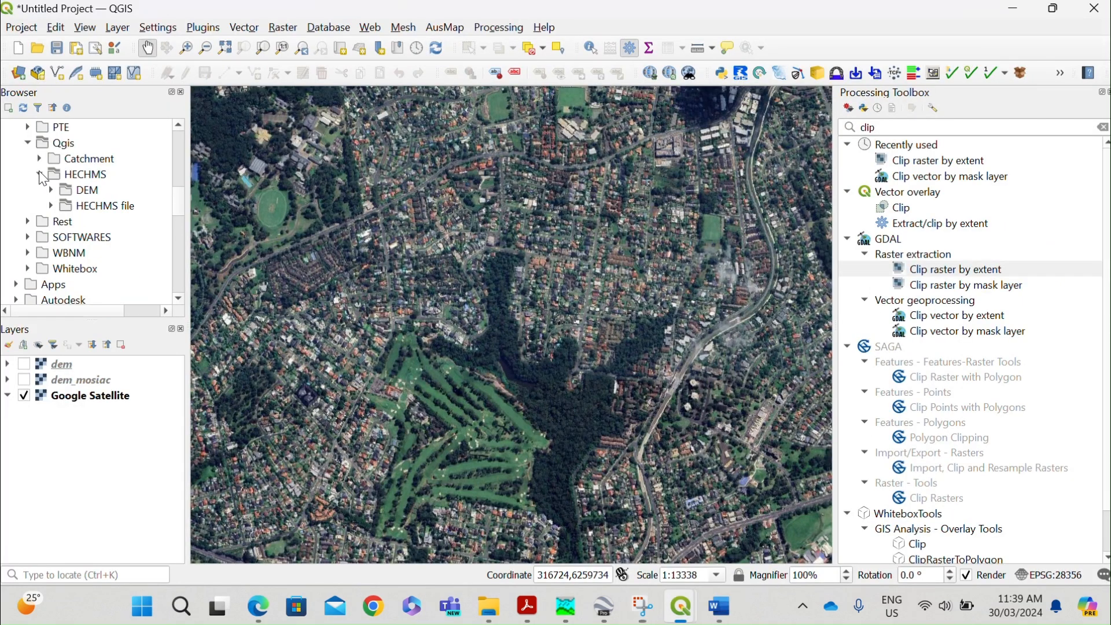
{"action": "left_click", "coordinate": [51, 205]}
{"action": "scroll", "coordinate": [81, 232], "scroll_direction": "down", "scroll_amount": 4}
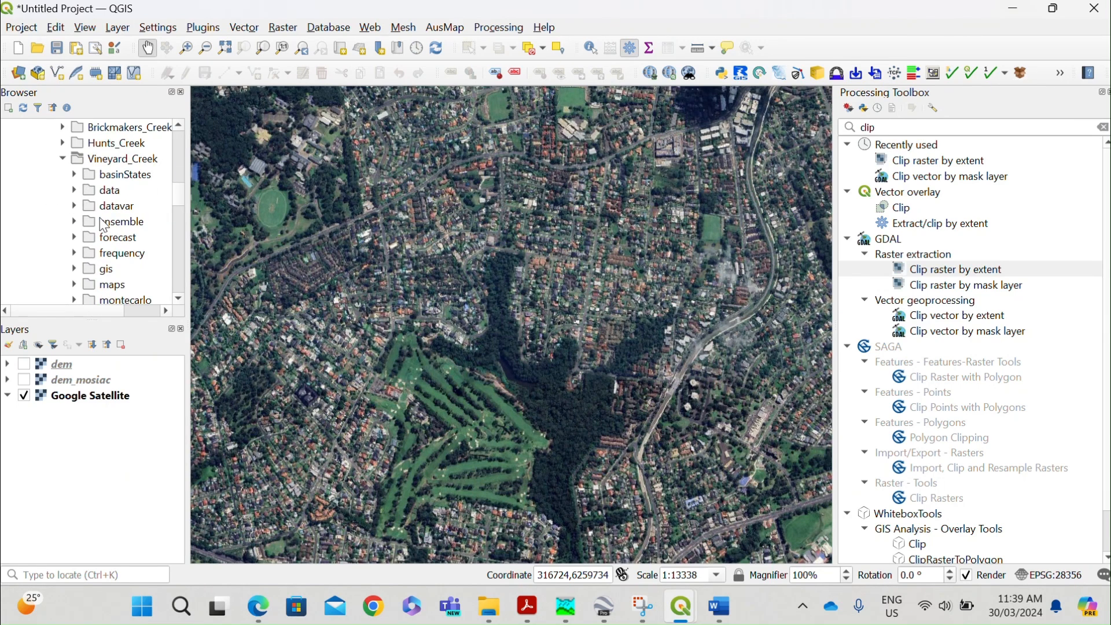
{"action": "scroll", "coordinate": [92, 214], "scroll_direction": "down", "scroll_amount": 2}
{"action": "left_click", "coordinate": [100, 221]}
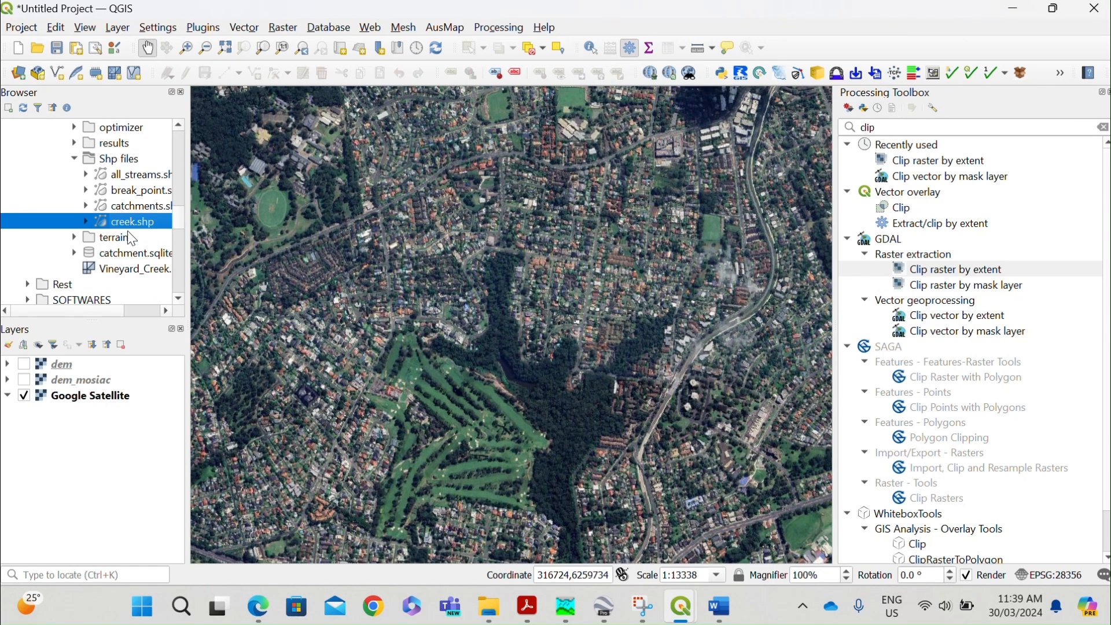
{"action": "left_click", "coordinate": [127, 174]}
{"action": "left_click", "coordinate": [134, 206]}
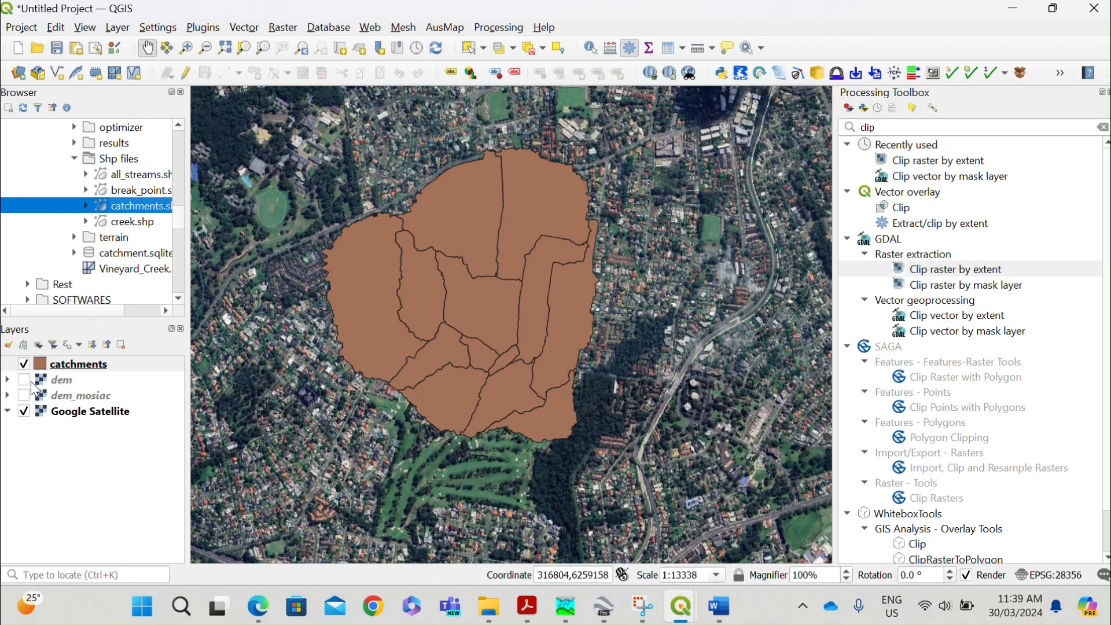
Show the dem layer and add the break_point, all_streams and creek shapefiles to the map.
{"action": "left_click", "coordinate": [27, 380]}
{"action": "left_click", "coordinate": [121, 195]}
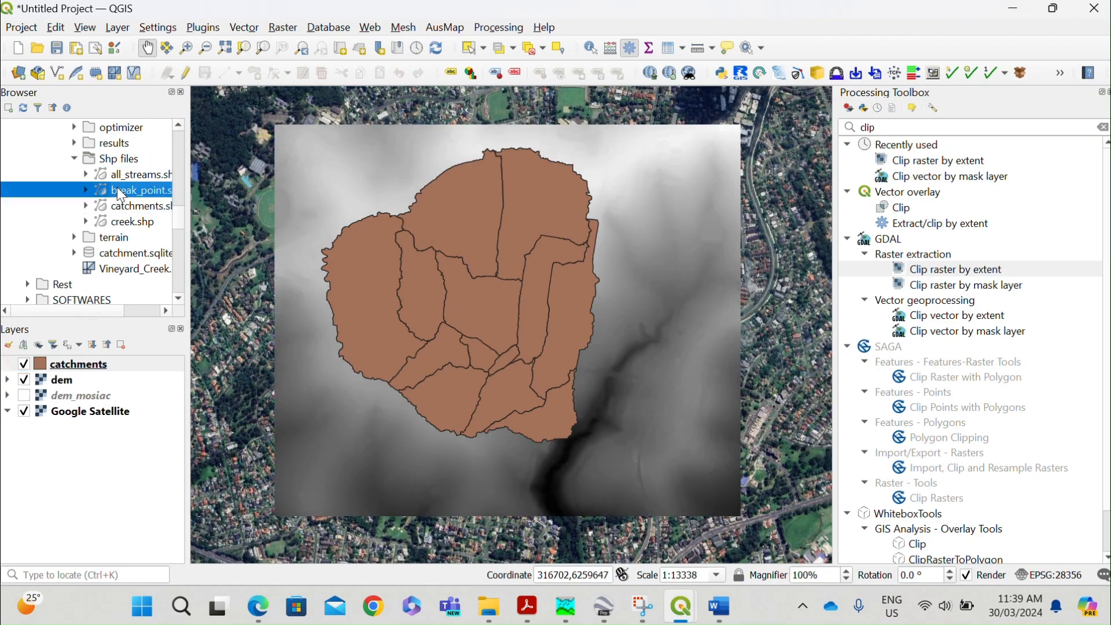
{"action": "left_click_drag", "start_coordinate": [150, 192], "coordinate": [358, 336]}
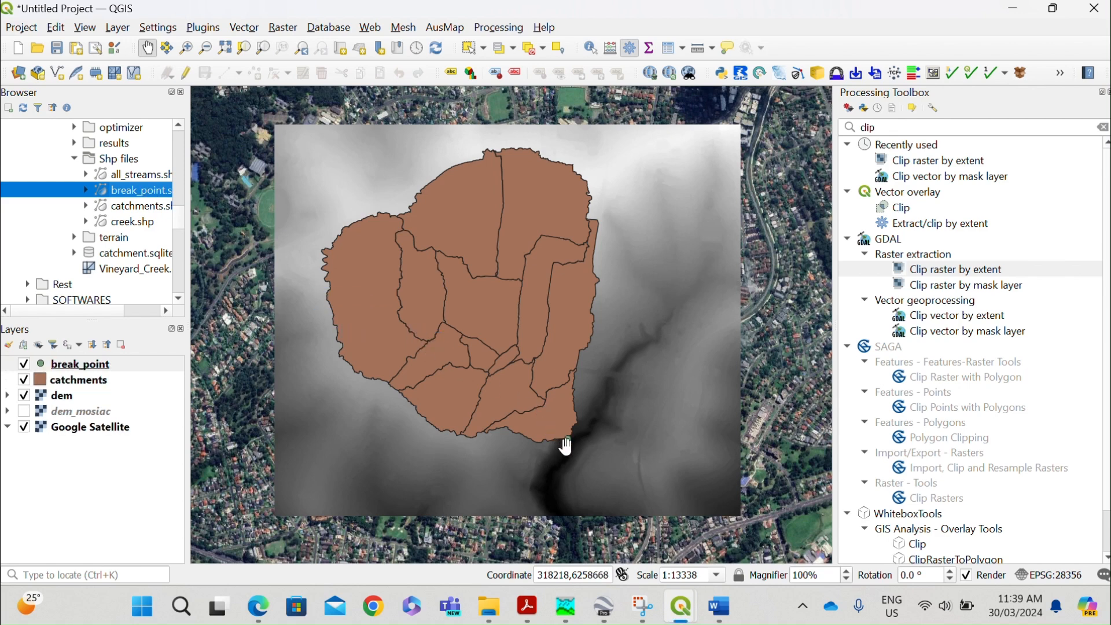
{"action": "left_click_drag", "start_coordinate": [130, 174], "coordinate": [426, 310]}
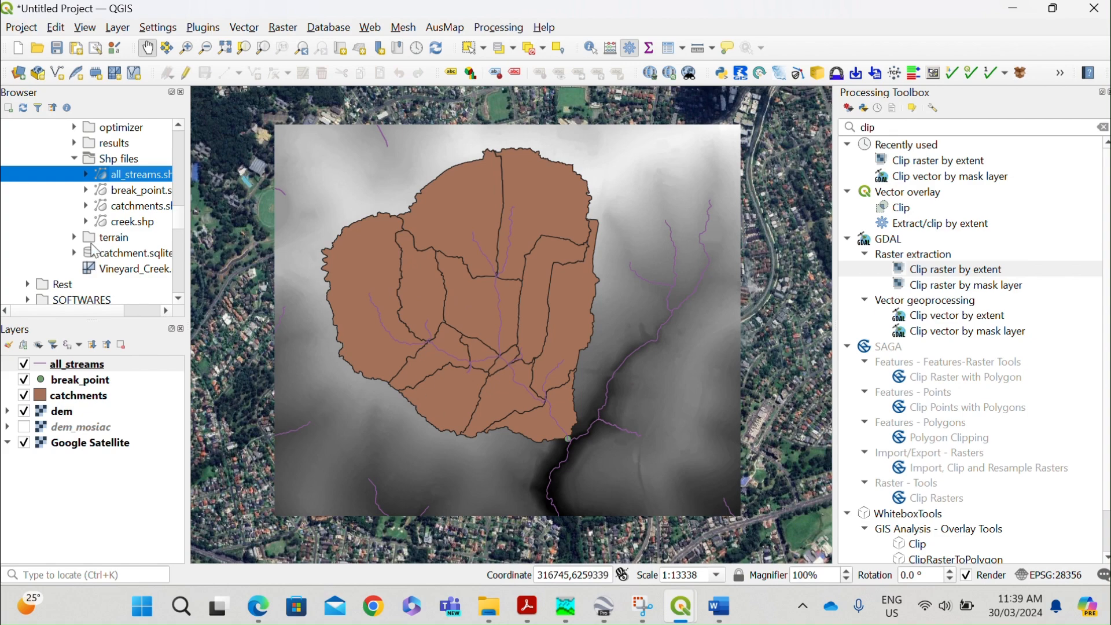
{"action": "left_click_drag", "start_coordinate": [127, 225], "coordinate": [516, 333]}
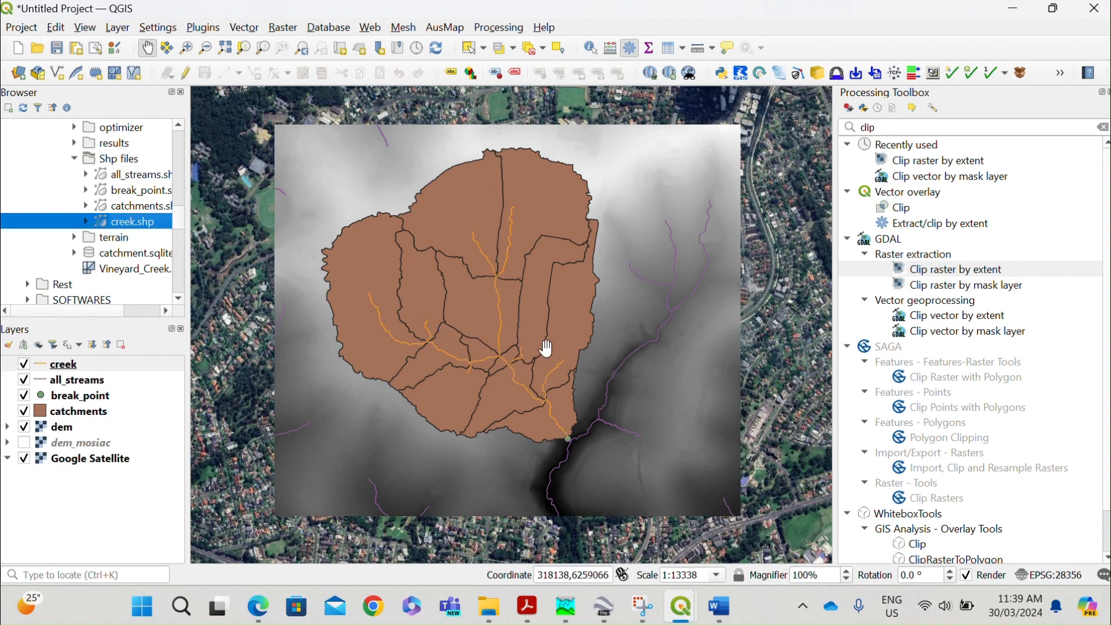
Make the simple fill of the catchments layer transparent.
{"action": "double_click", "coordinate": [39, 411]}
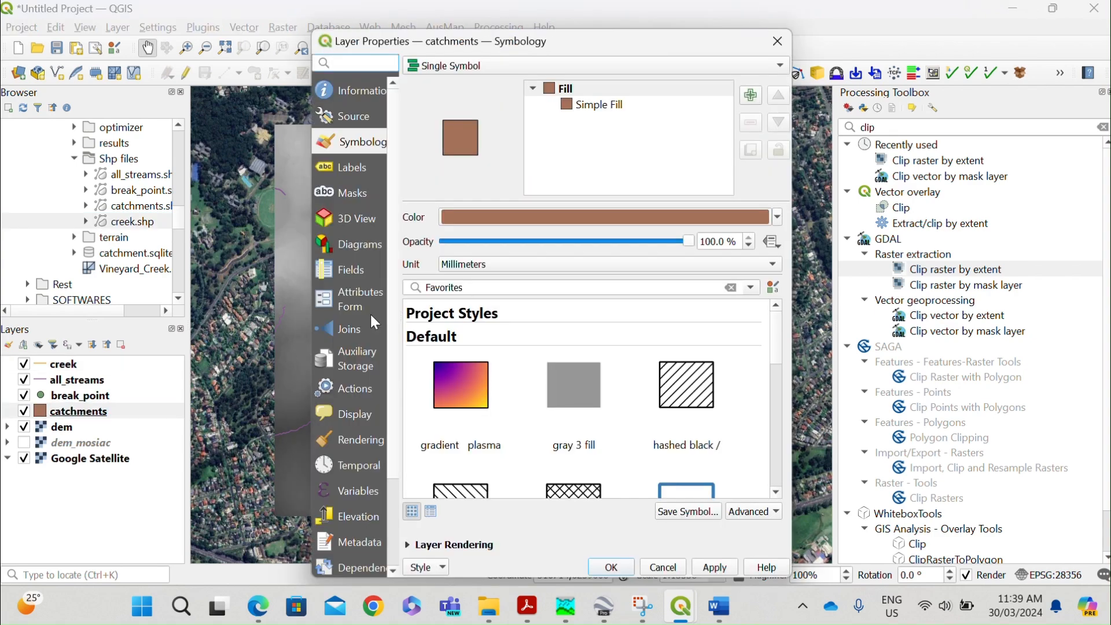
{"action": "left_click", "coordinate": [627, 106]}
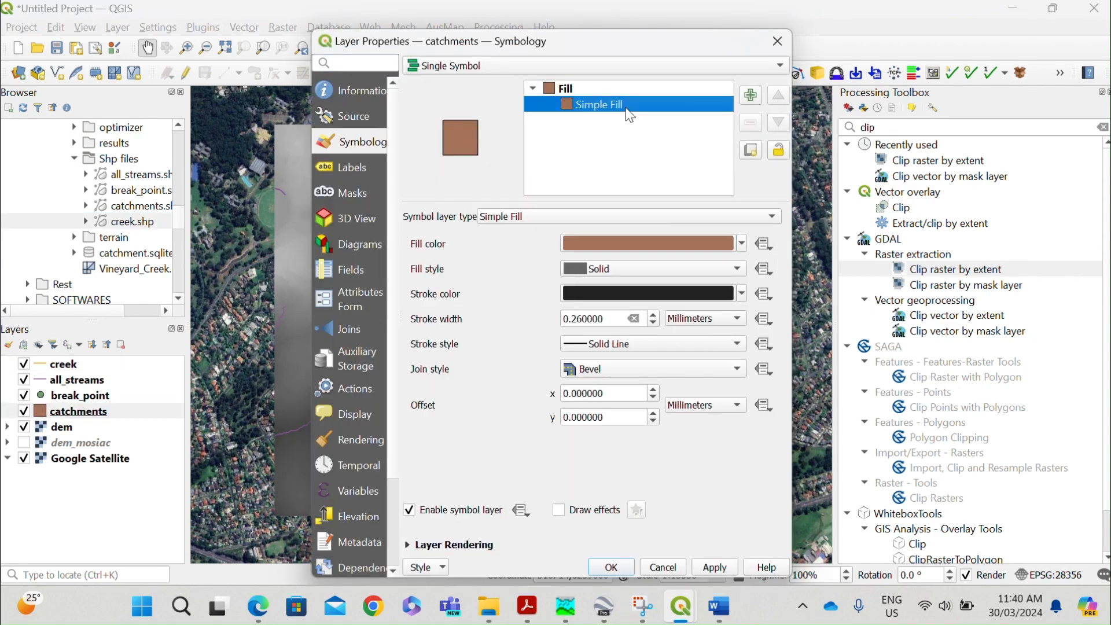
{"action": "left_click", "coordinate": [742, 243]}
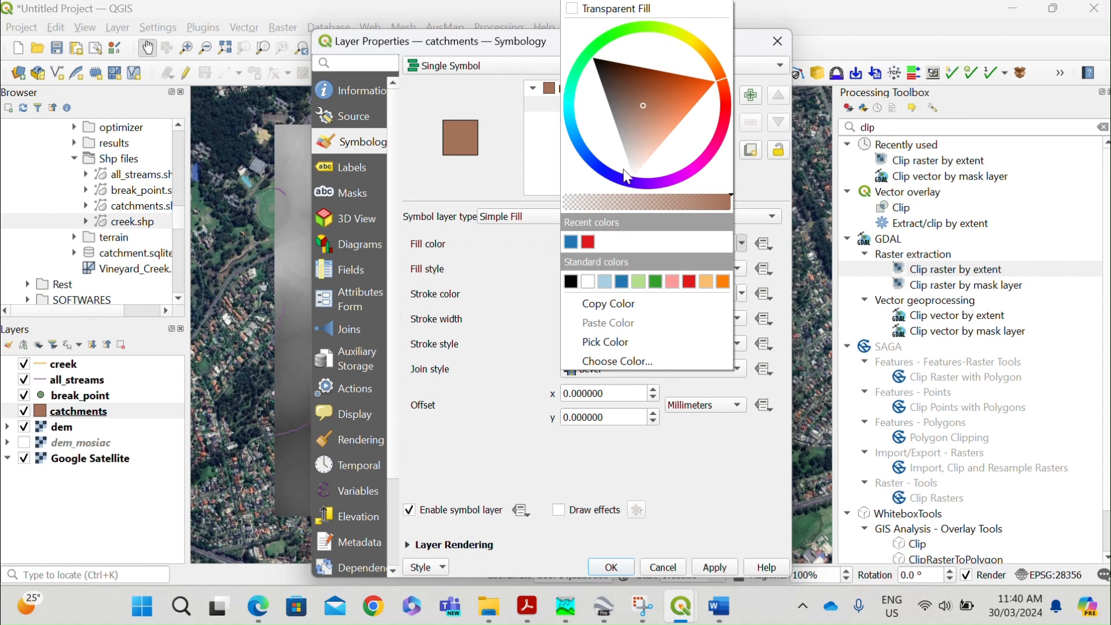
{"action": "left_click", "coordinate": [602, 13]}
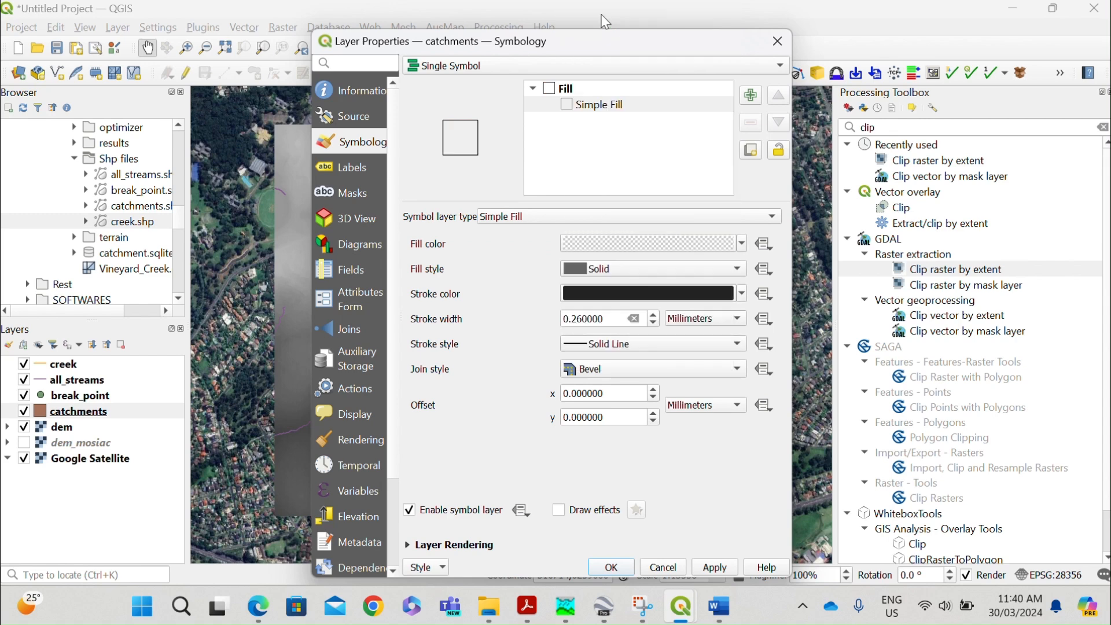
Give the catchments polygons a red outline with a stroke width of 0.46 mm and apply the style.
{"action": "left_click", "coordinate": [743, 293]}
{"action": "left_click", "coordinate": [588, 242]}
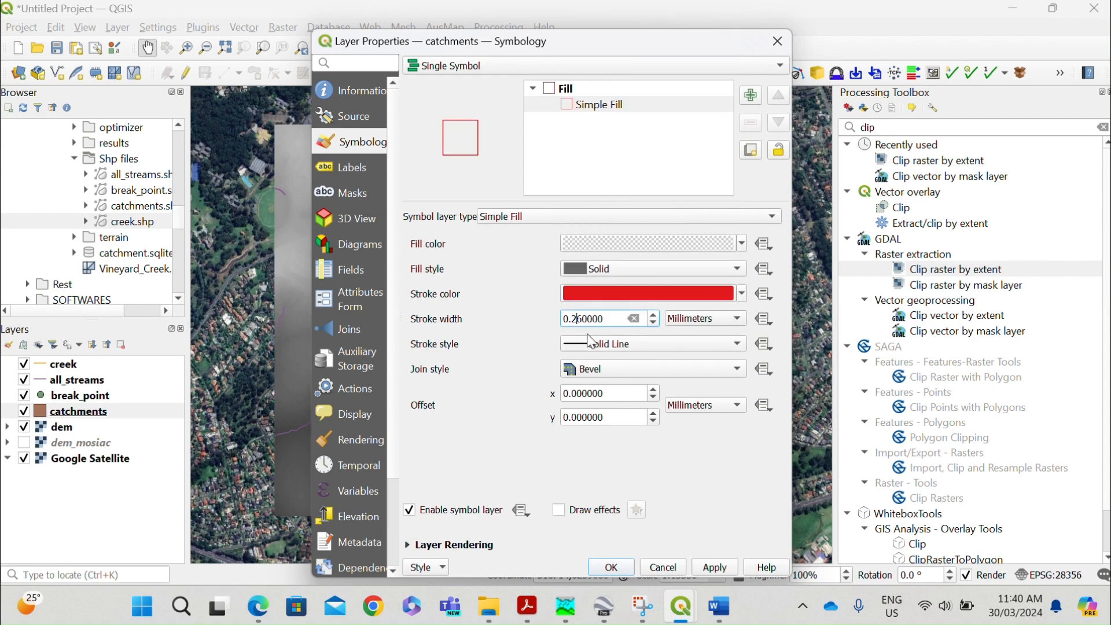
{"action": "key", "text": "BackSpace"}
{"action": "type", "text": "4"}
{"action": "left_click", "coordinate": [715, 567]}
{"action": "left_click", "coordinate": [616, 566]}
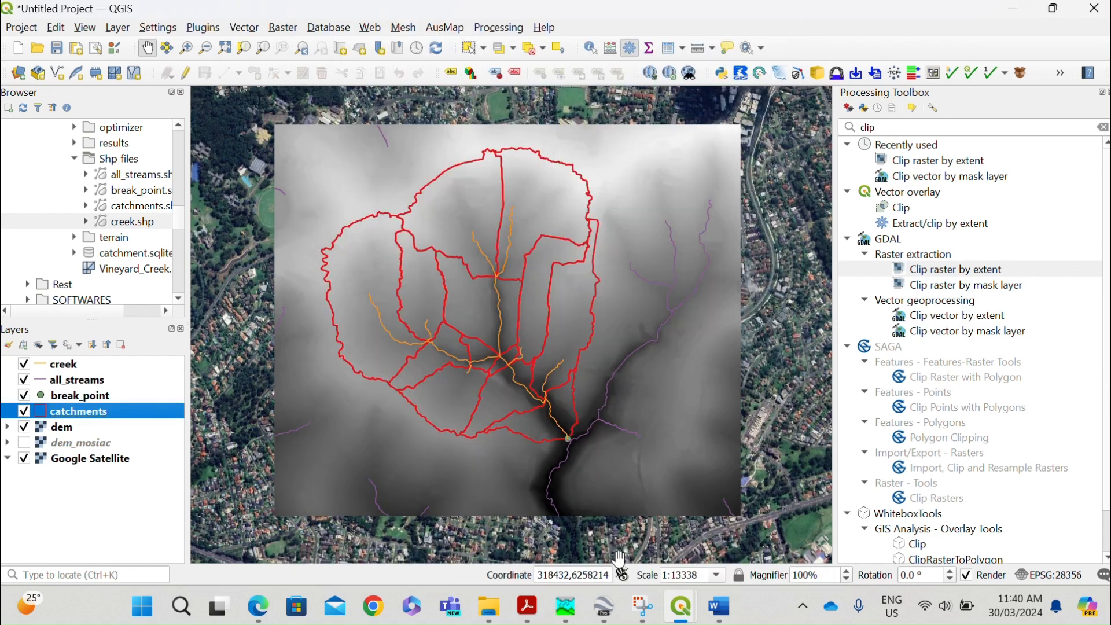
Change the creek layer's simple line color to blue.
{"action": "left_click", "coordinate": [41, 367]}
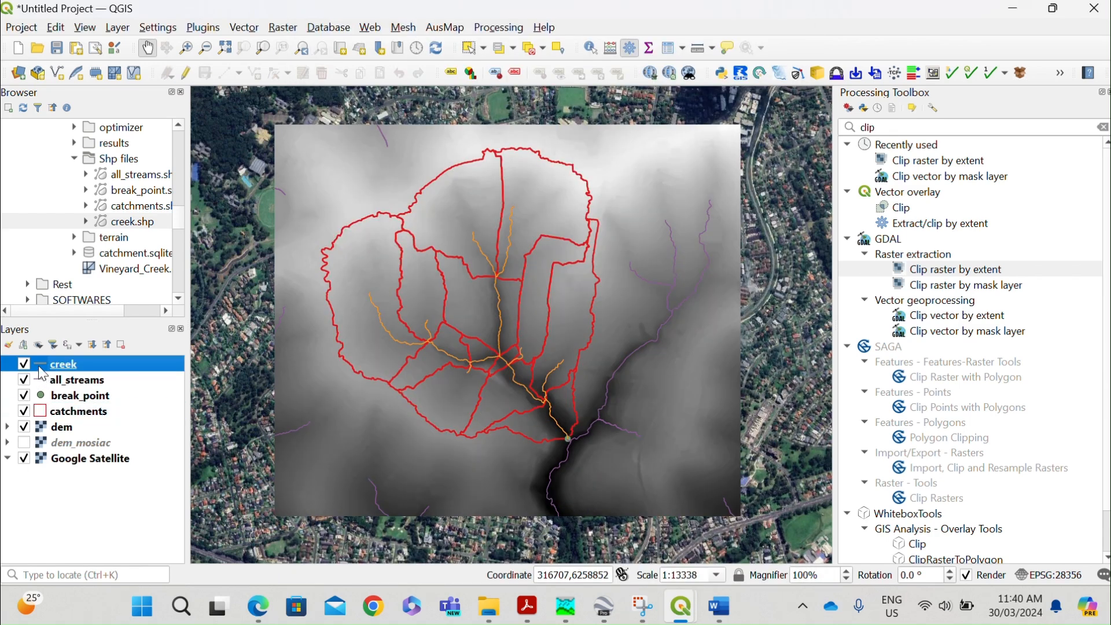
{"action": "double_click", "coordinate": [41, 367]}
{"action": "left_click", "coordinate": [602, 105]}
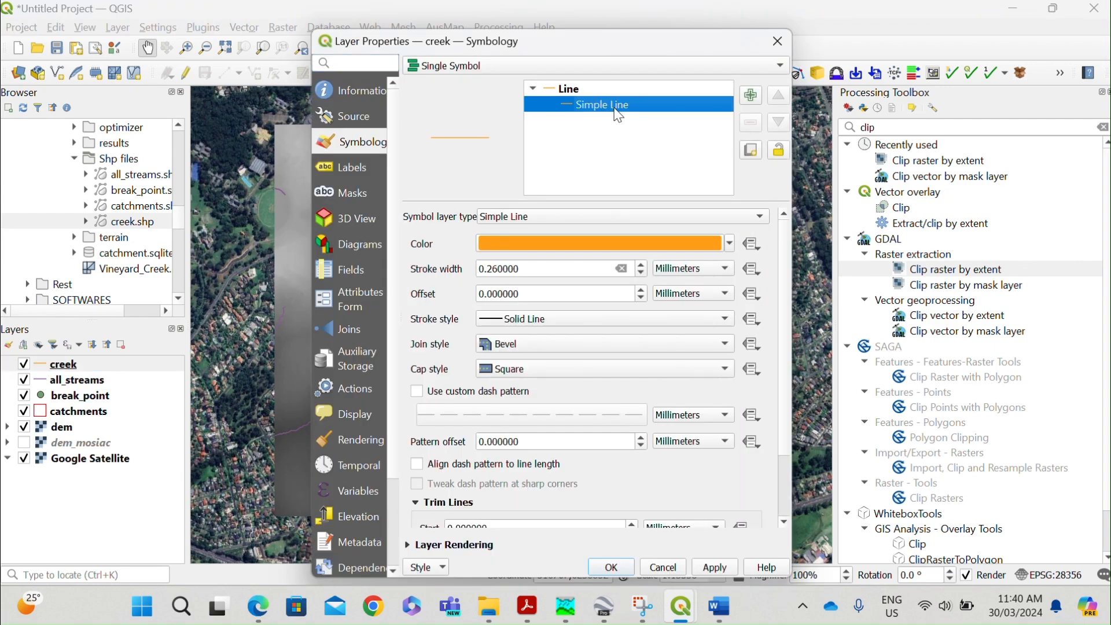
{"action": "left_click", "coordinate": [730, 243]}
{"action": "left_click", "coordinate": [504, 221]}
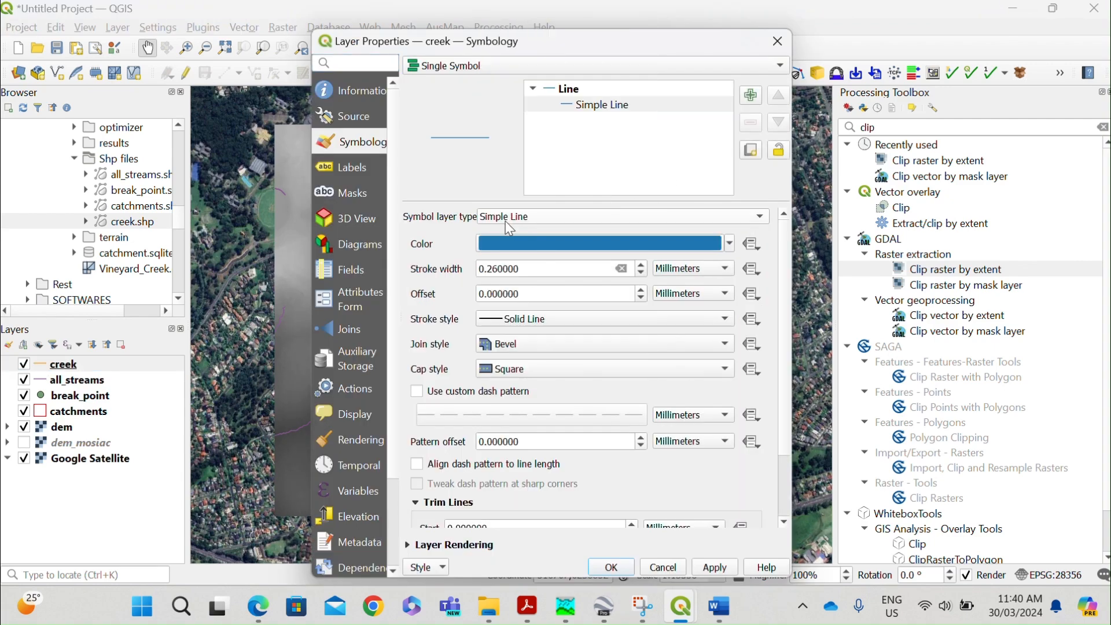
Set the creek line's stroke width to 0.36 mm and apply the style.
{"action": "left_click", "coordinate": [495, 269]}
{"action": "double_click", "coordinate": [503, 268]}
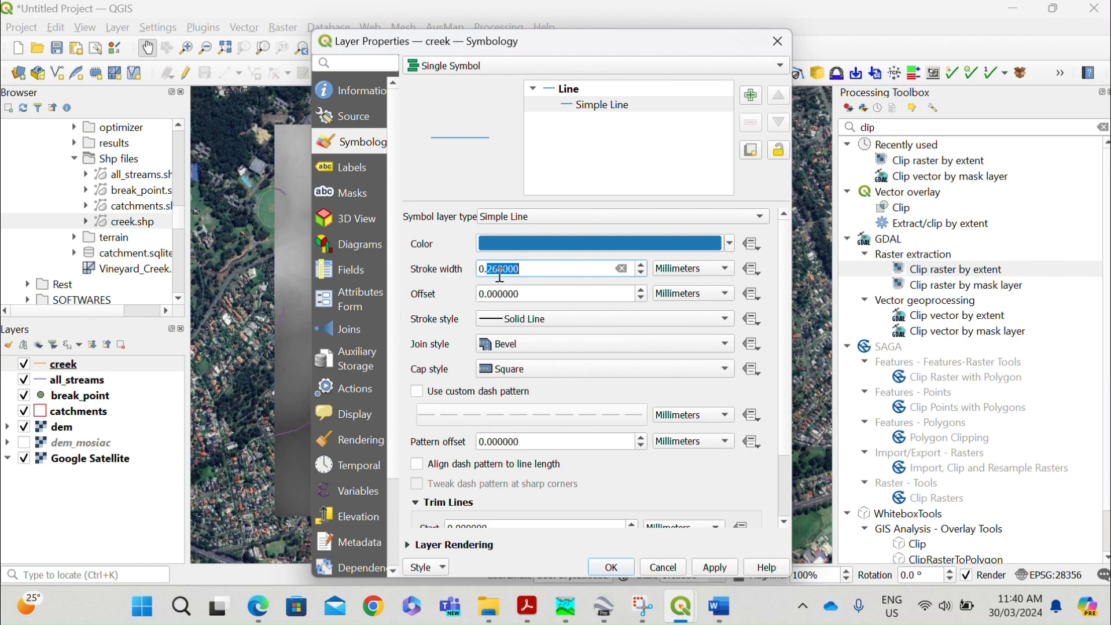
{"action": "left_click", "coordinate": [493, 269]}
{"action": "key", "text": "BackSpace"}
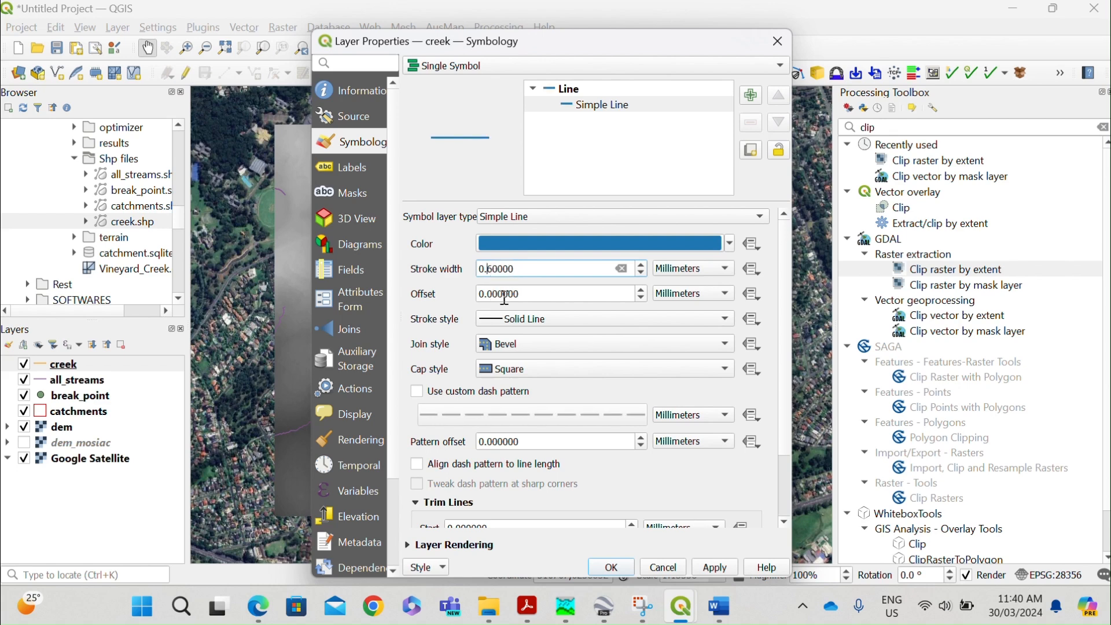
{"action": "type", "text": "3"}
{"action": "left_click", "coordinate": [718, 568]}
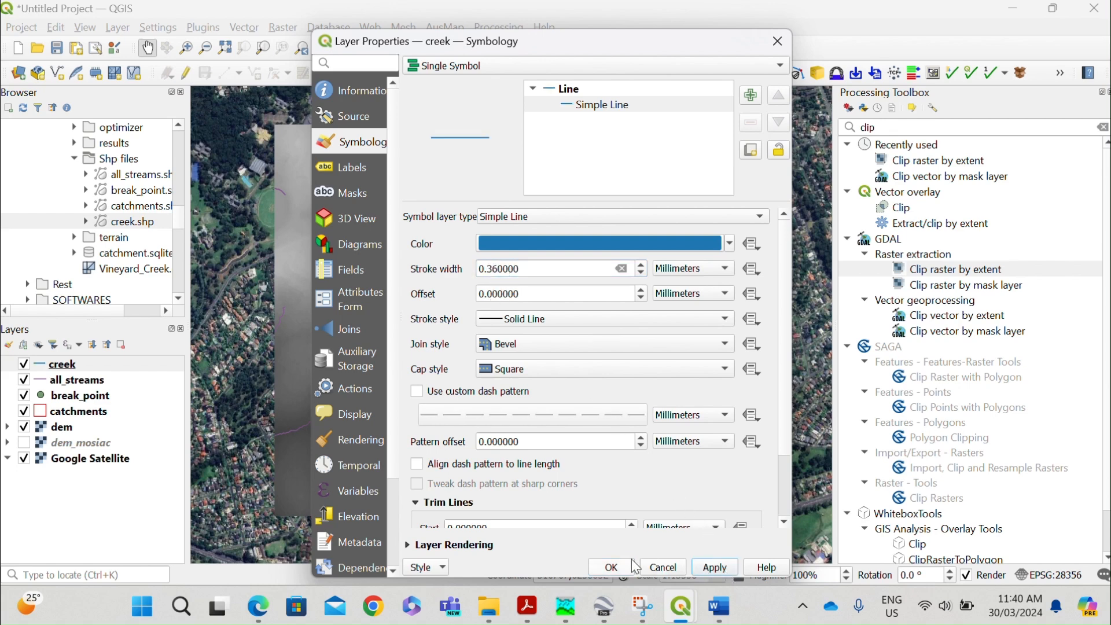
{"action": "left_click", "coordinate": [611, 567]}
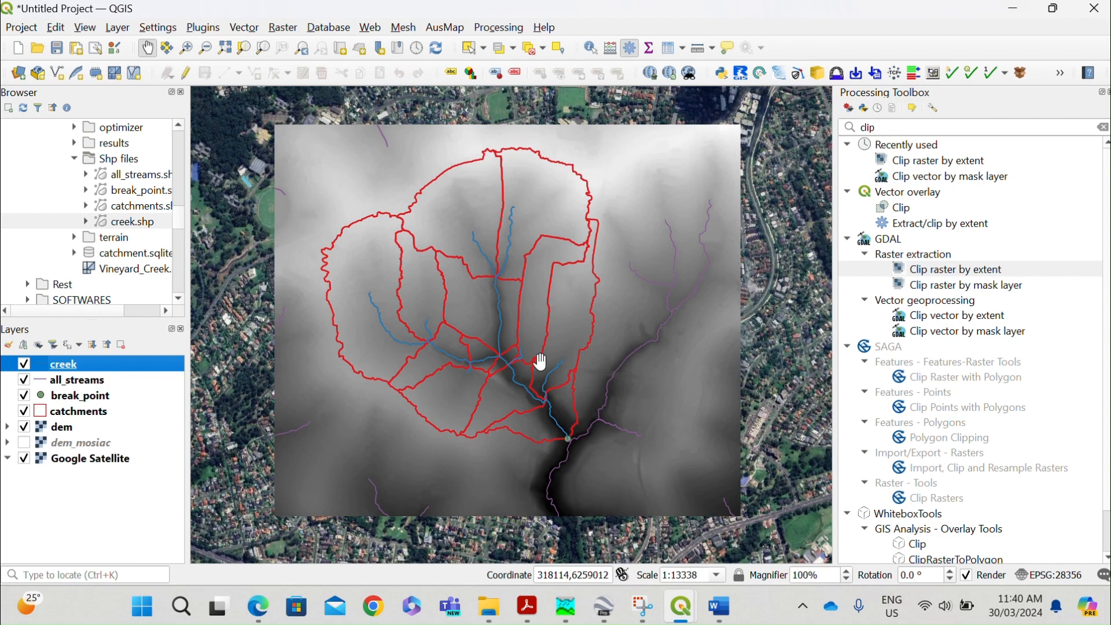
Hide the all_streams layer on the map.
{"action": "left_click", "coordinate": [24, 380]}
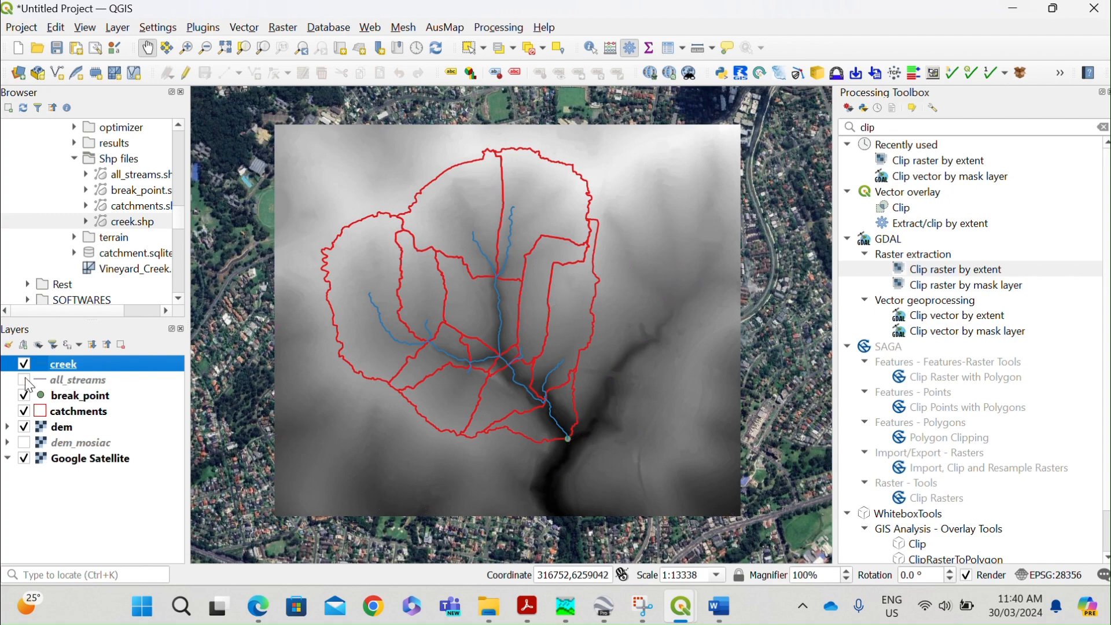
{"action": "scroll", "coordinate": [529, 249], "scroll_direction": "up", "scroll_amount": 1}
{"action": "scroll", "coordinate": [525, 243], "scroll_direction": "down", "scroll_amount": 1}
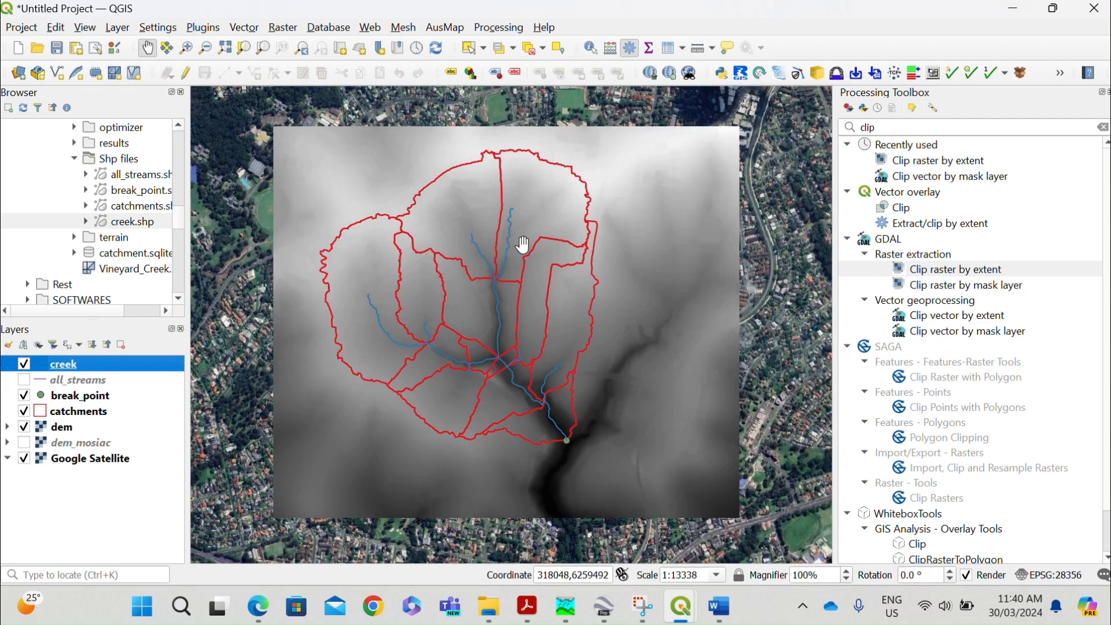
Open the catchments layer's attribute table and enlarge it to examine the attributes of every subcatchment.
{"action": "left_click", "coordinate": [68, 412]}
{"action": "right_click", "coordinate": [68, 415]}
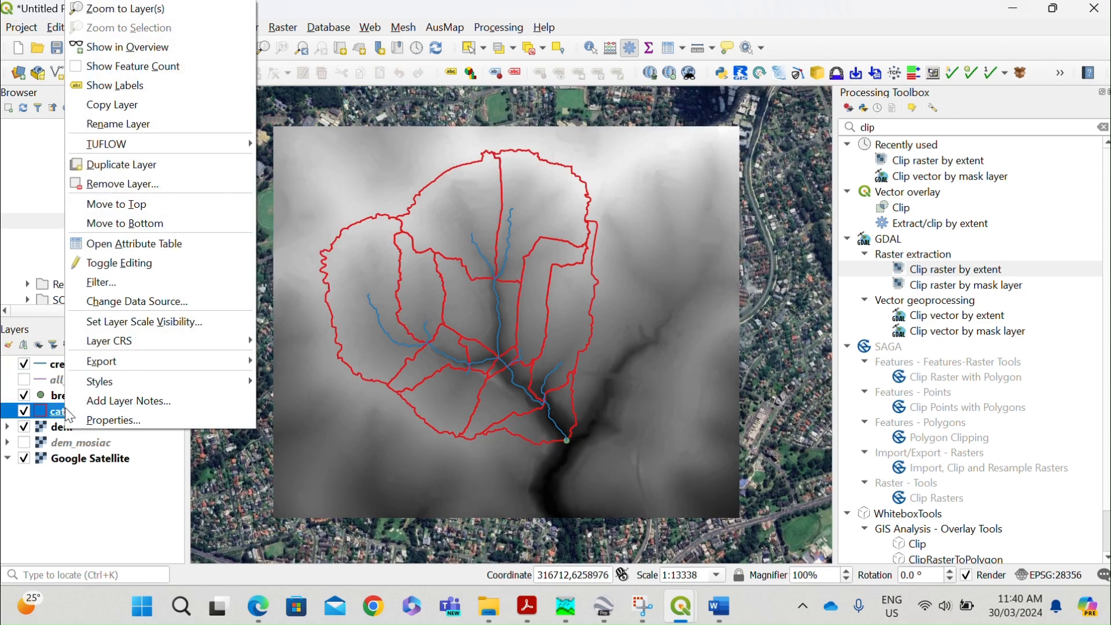
{"action": "left_click", "coordinate": [122, 246]}
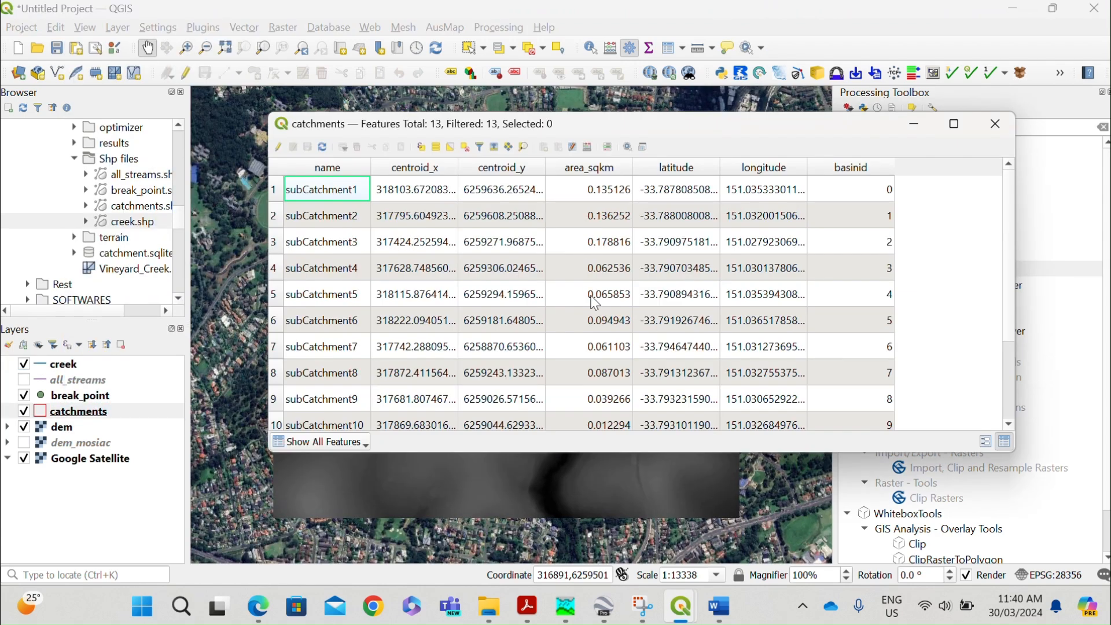
{"action": "left_click_drag", "start_coordinate": [626, 452], "coordinate": [626, 550]}
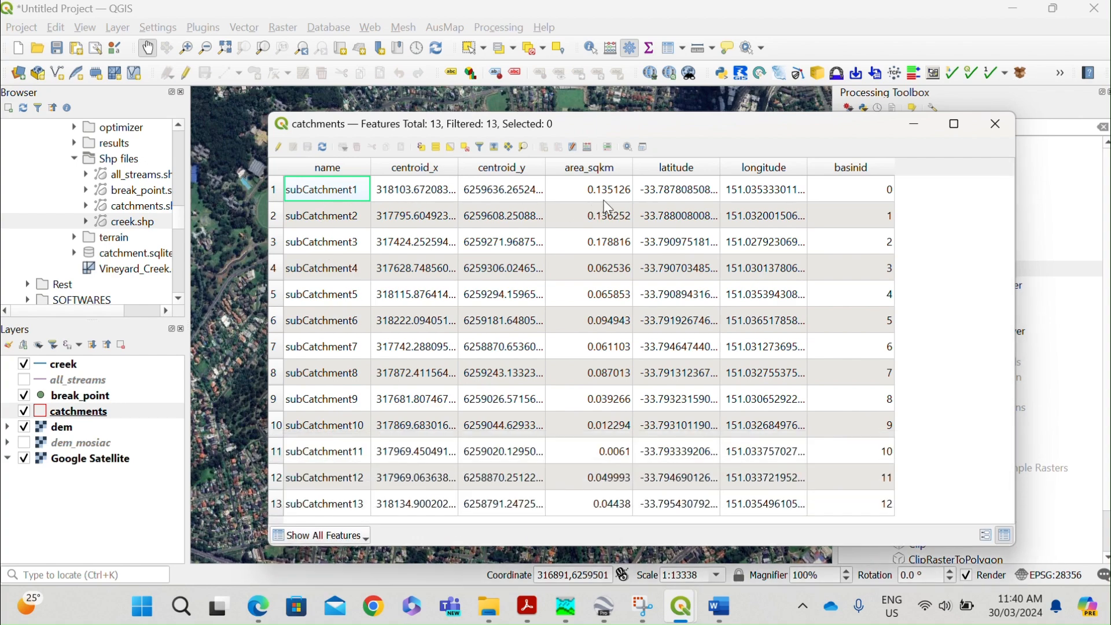
{"action": "left_click_drag", "start_coordinate": [879, 130], "coordinate": [817, 124]}
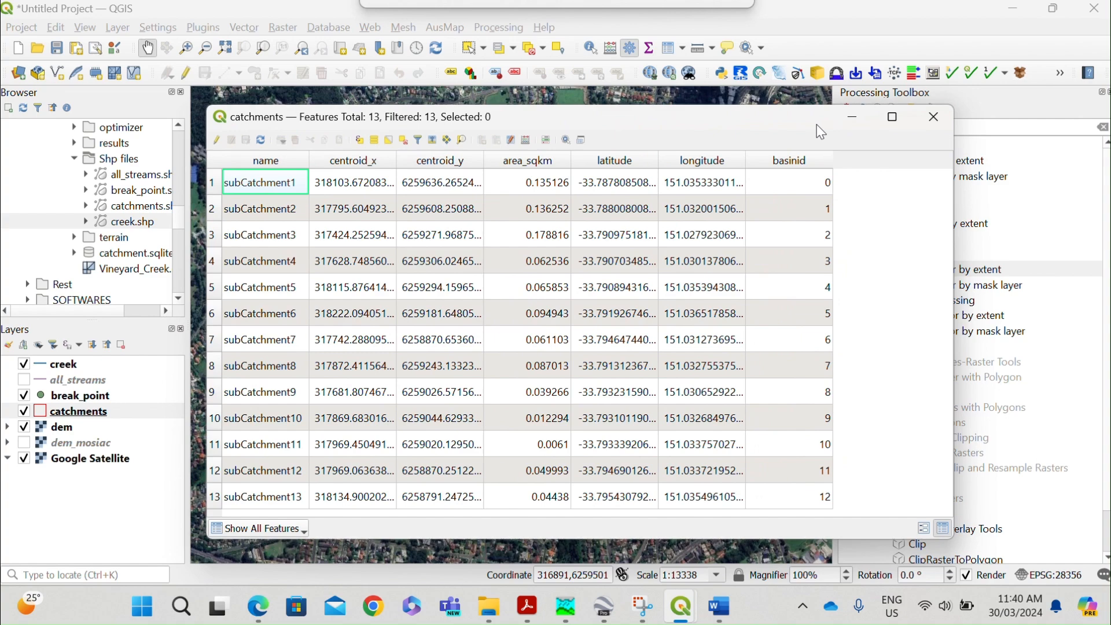
Close the catchments attribute table and hide the dem layer so the catchments overlay the satellite imagery.
{"action": "left_click", "coordinate": [926, 124]}
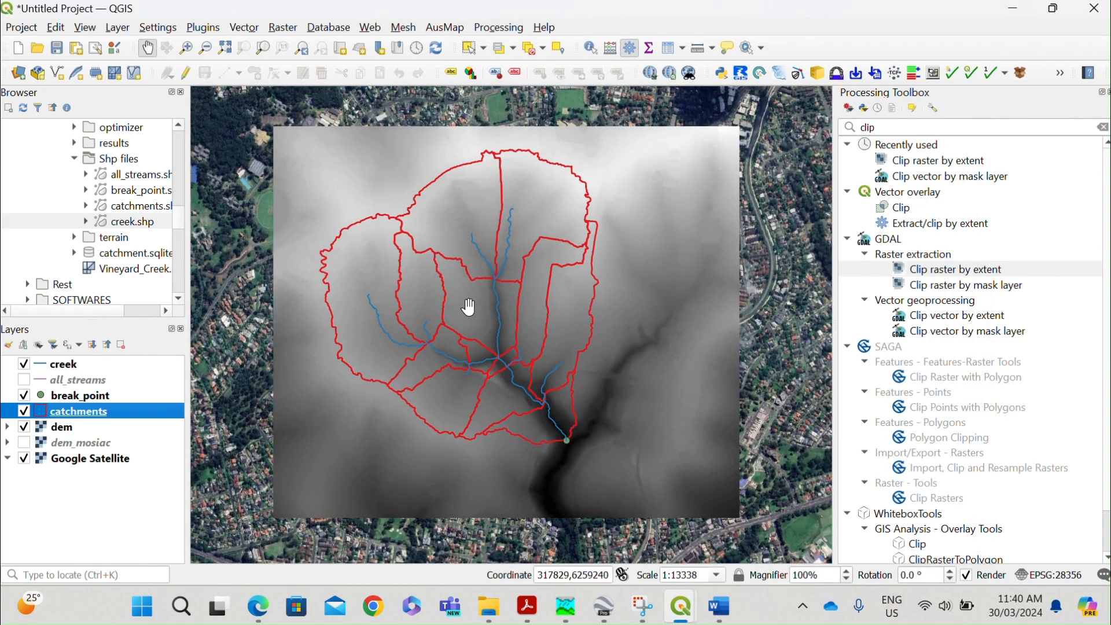
{"action": "scroll", "coordinate": [467, 306], "scroll_direction": "up", "scroll_amount": 1}
{"action": "scroll", "coordinate": [469, 307], "scroll_direction": "down", "scroll_amount": 1}
{"action": "left_click", "coordinate": [24, 427]}
Examine the catchment boundaries and creek lines against the satellite imagery, around the creek junctions, the outlet and the northwestern boundary.
{"action": "scroll", "coordinate": [577, 359], "scroll_direction": "down", "scroll_amount": 1}
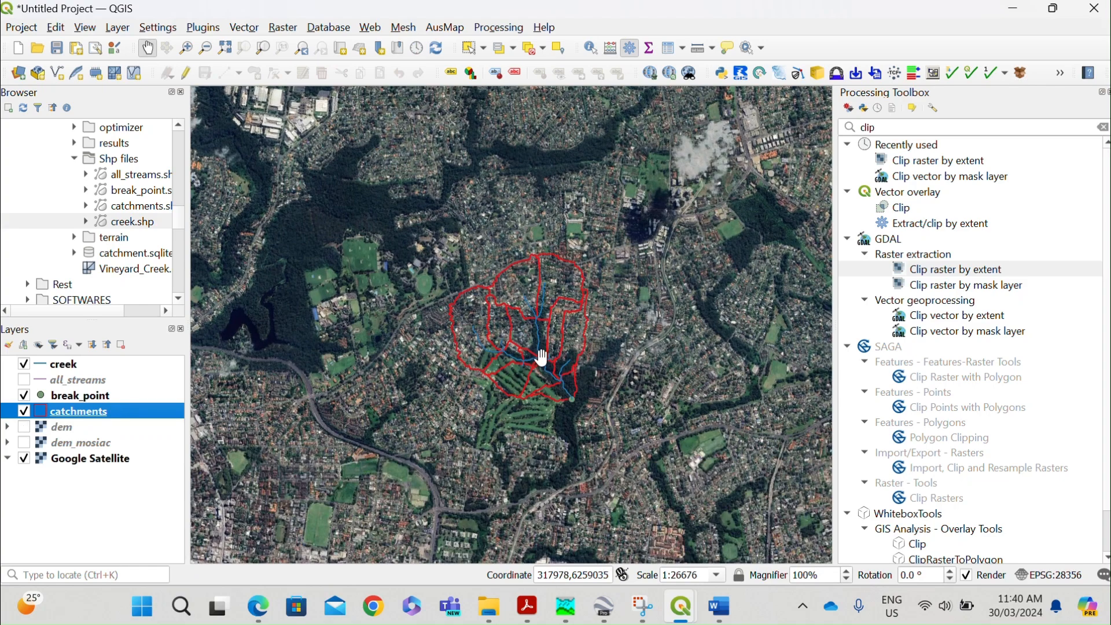
{"action": "scroll", "coordinate": [541, 357], "scroll_direction": "up", "scroll_amount": 2}
{"action": "scroll", "coordinate": [503, 327], "scroll_direction": "up", "scroll_amount": 1}
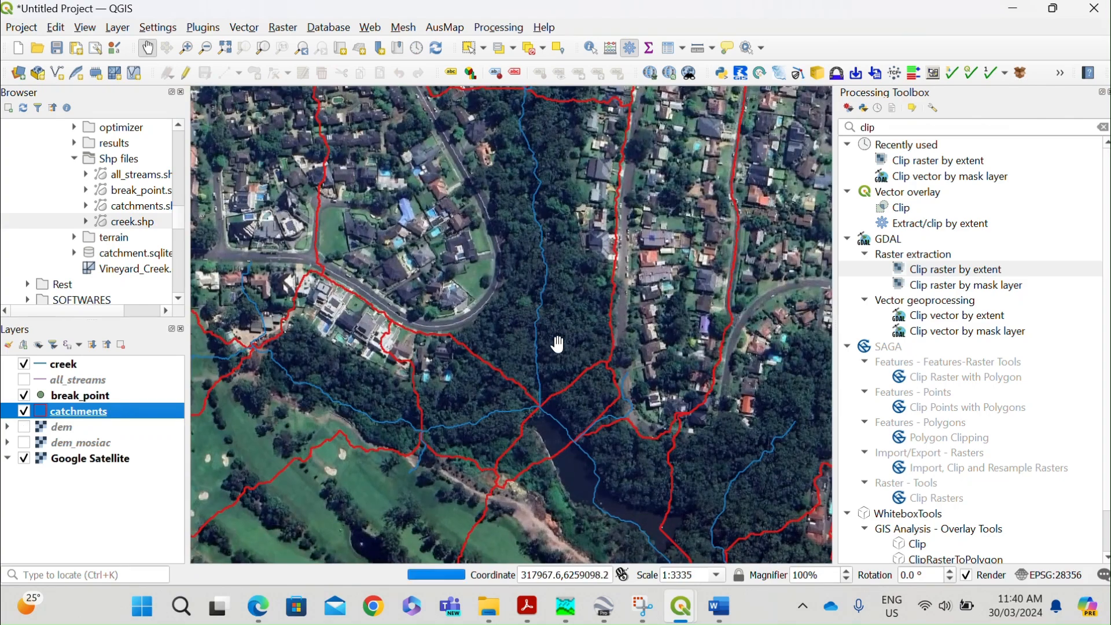
{"action": "left_click_drag", "start_coordinate": [548, 329], "coordinate": [509, 290]}
{"action": "scroll", "coordinate": [509, 290], "scroll_direction": "up", "scroll_amount": 3}
{"action": "scroll", "coordinate": [498, 349], "scroll_direction": "down", "scroll_amount": 6}
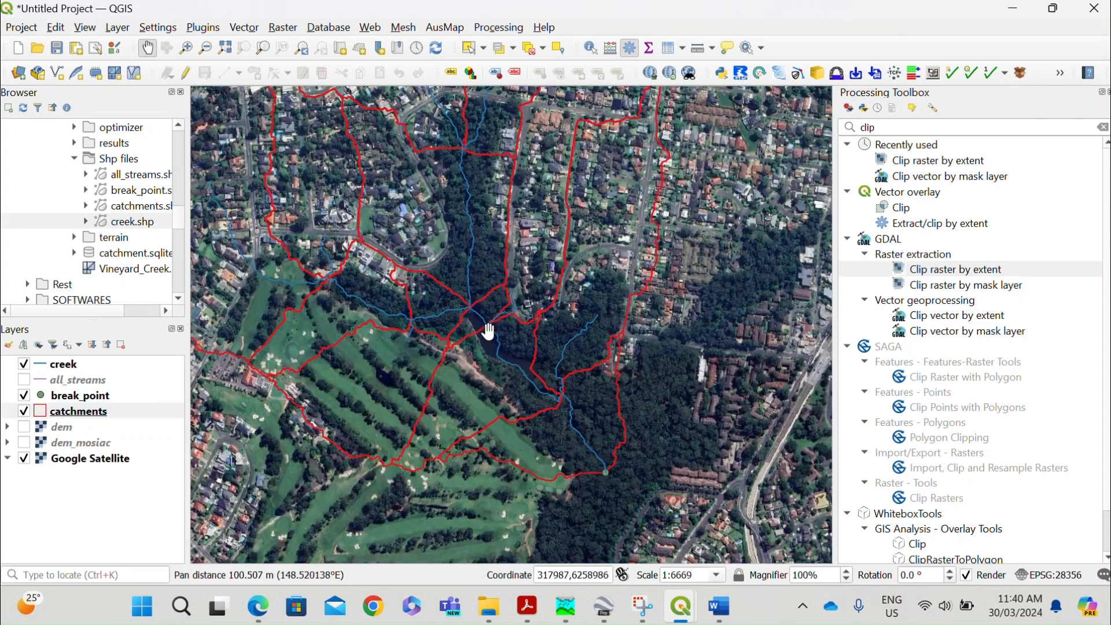
{"action": "left_click_drag", "start_coordinate": [429, 296], "coordinate": [445, 321]}
{"action": "scroll", "coordinate": [415, 298], "scroll_direction": "up", "scroll_amount": 3}
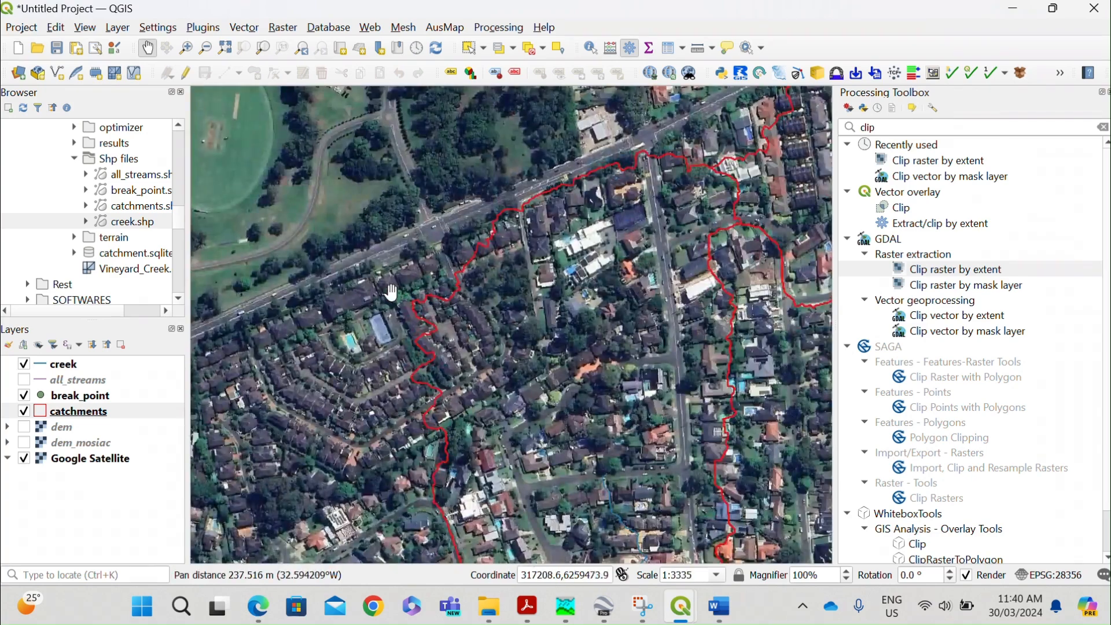
{"action": "scroll", "coordinate": [390, 290], "scroll_direction": "down", "scroll_amount": 3}
{"action": "left_click_drag", "start_coordinate": [552, 379], "coordinate": [637, 368]}
{"action": "scroll", "coordinate": [577, 340], "scroll_direction": "up", "scroll_amount": 1}
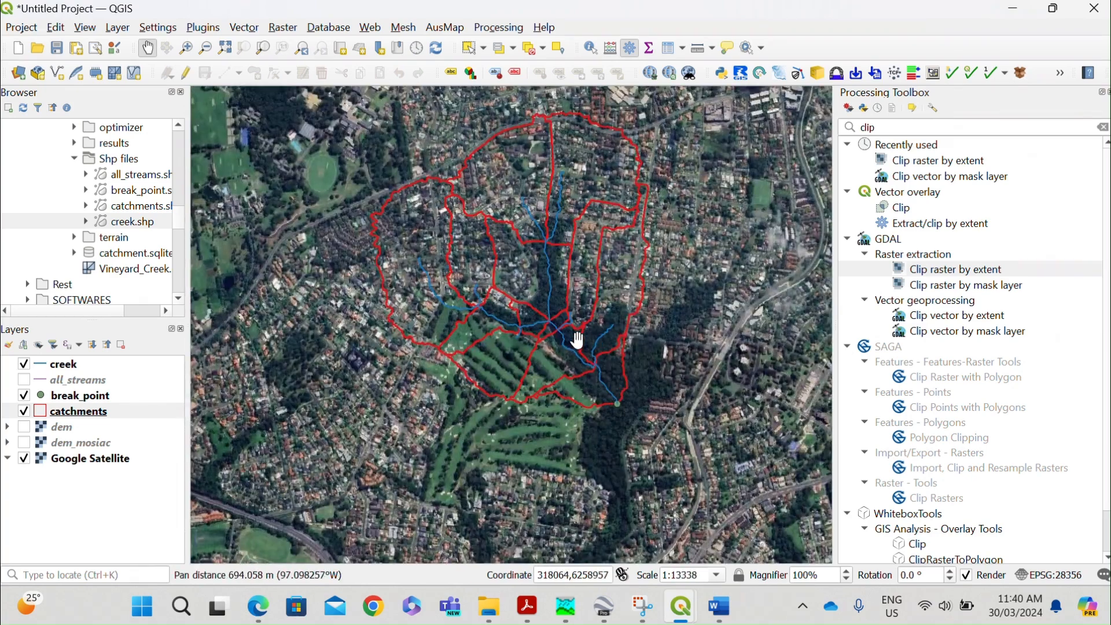
{"action": "left_click_drag", "start_coordinate": [525, 326], "coordinate": [521, 350]}
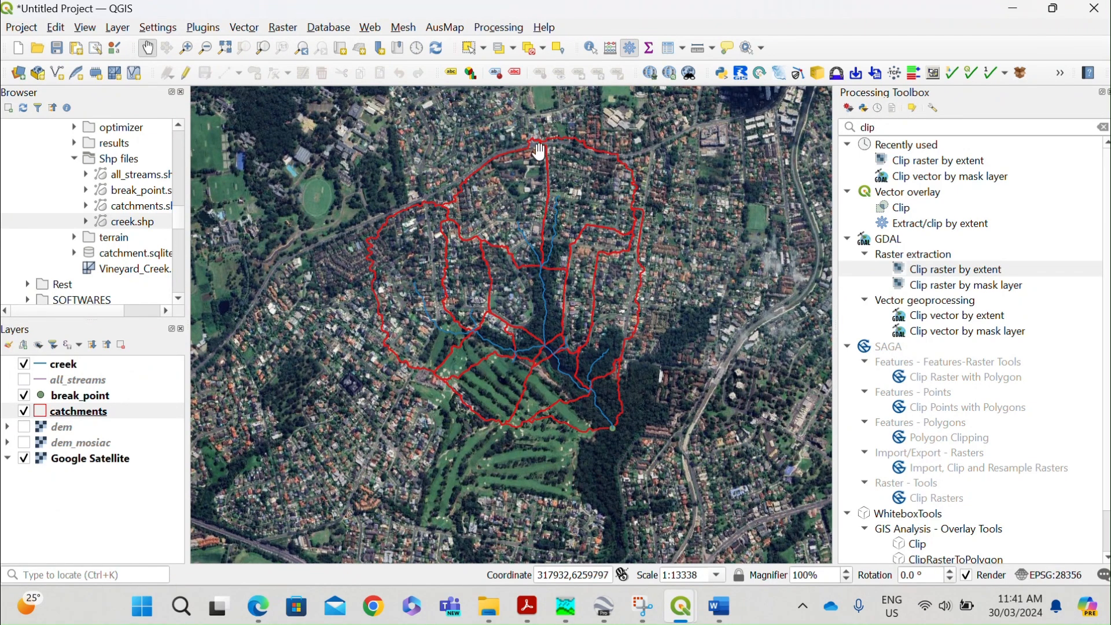
Bring up the open print layout window named "Please subsribe".
{"action": "key", "text": "super+shift+s"}
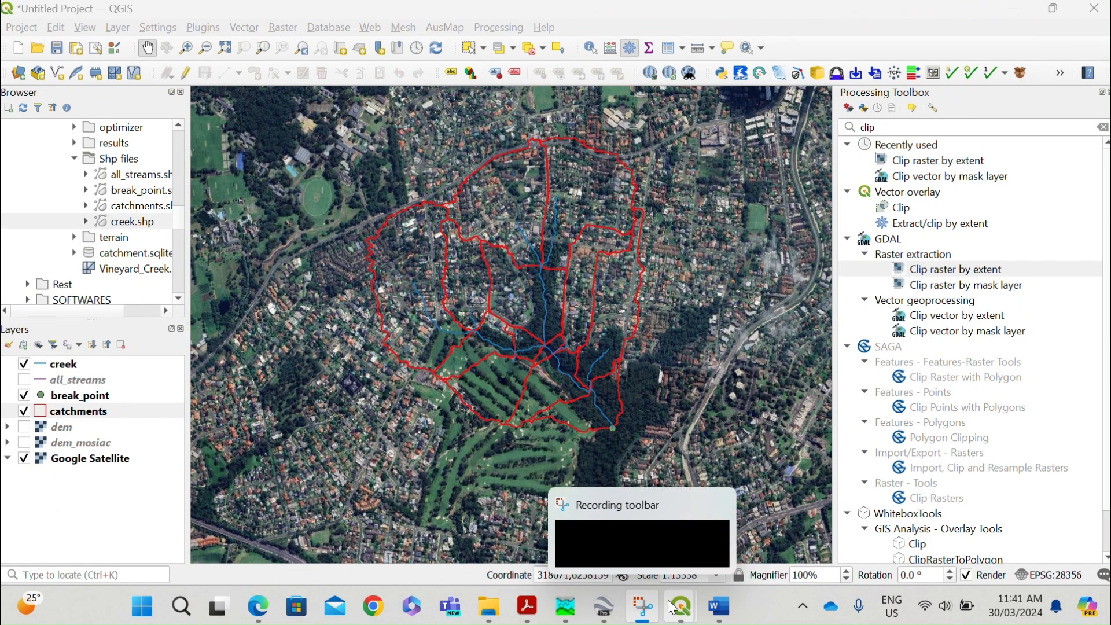
{"action": "mouse_move", "coordinate": [686, 591]}
{"action": "left_click", "coordinate": [711, 548]}
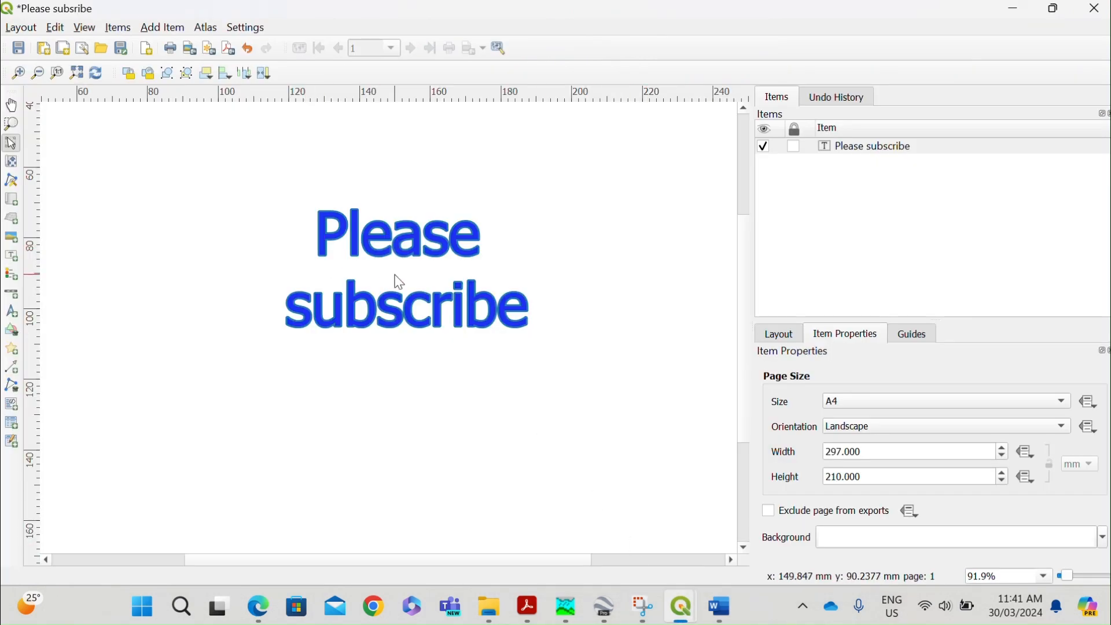